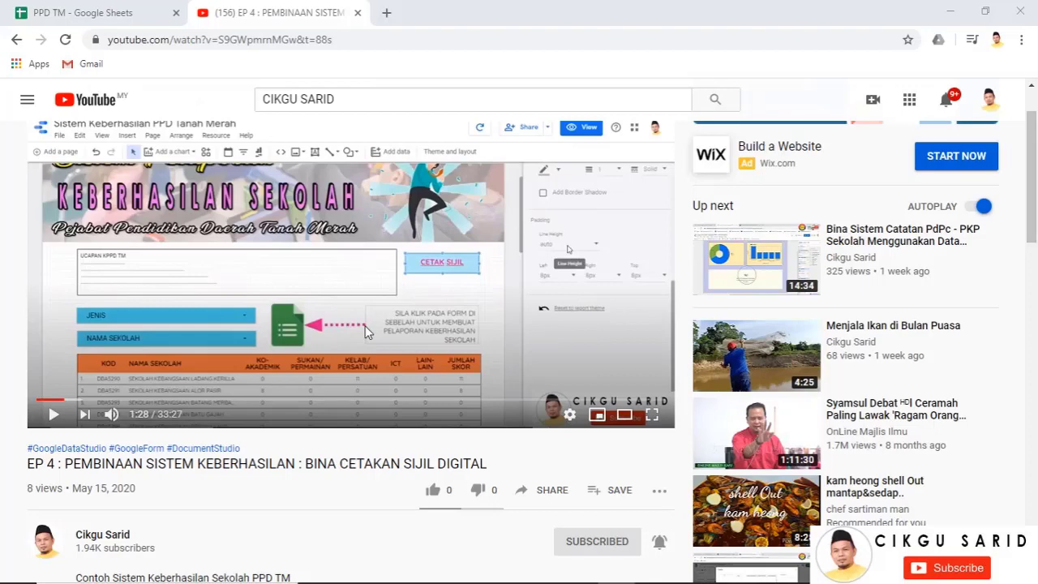
# Open the 'Sistem Keberhasilan PPD Tanah Merah' Data Studio report from the description's bit.ly link
pyautogui.scroll(1, 284, 323)
pyautogui.scroll(-1, 283, 323)
pyautogui.scroll(-3, 284, 323)
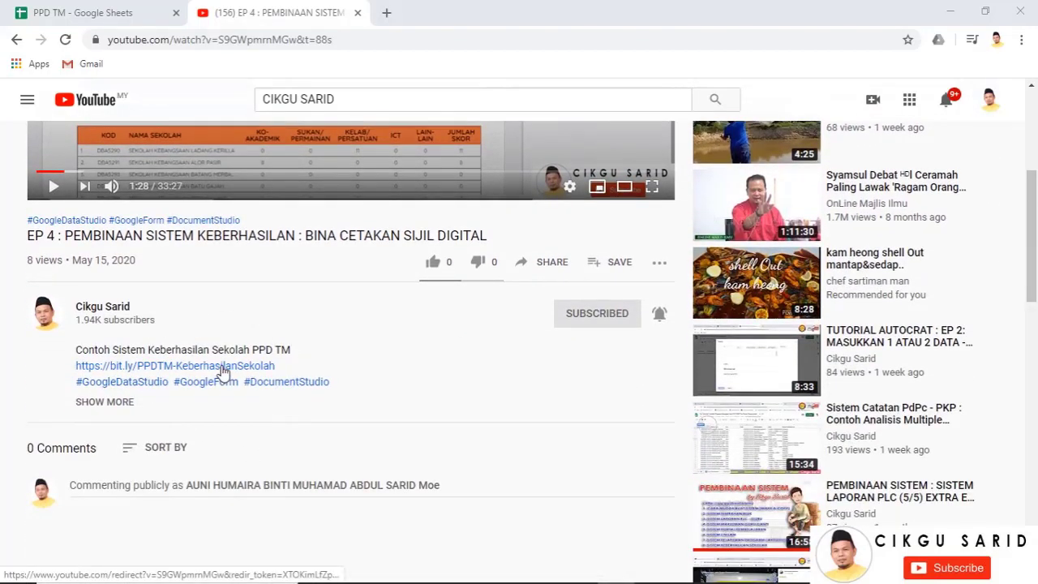
pyautogui.click(223, 371)
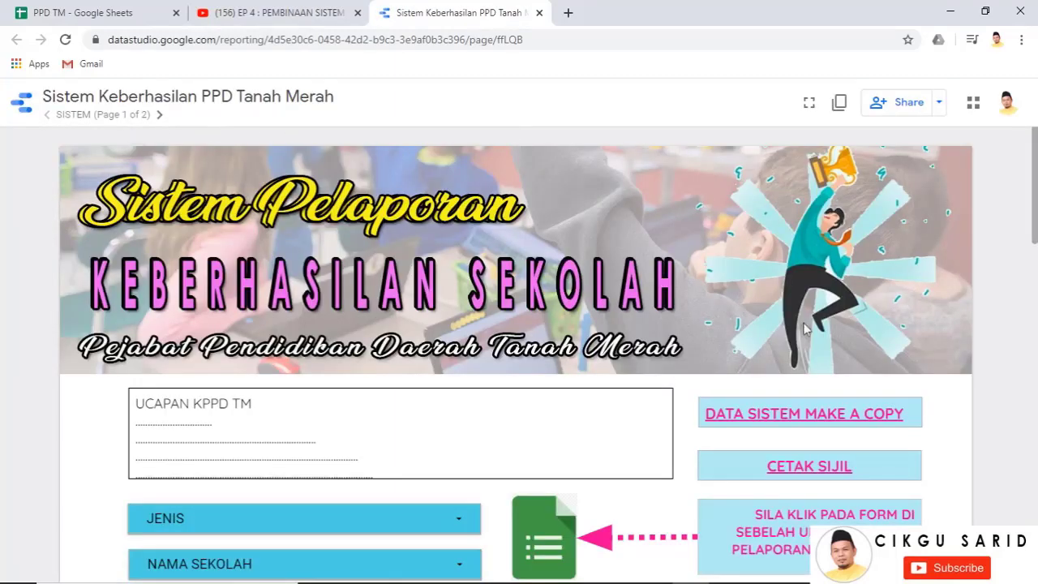
# Follow the report's 'DATA SISTEM MAKE A COPY' link to the PPD TM Drive folder
pyautogui.scroll(-1, 817, 313)
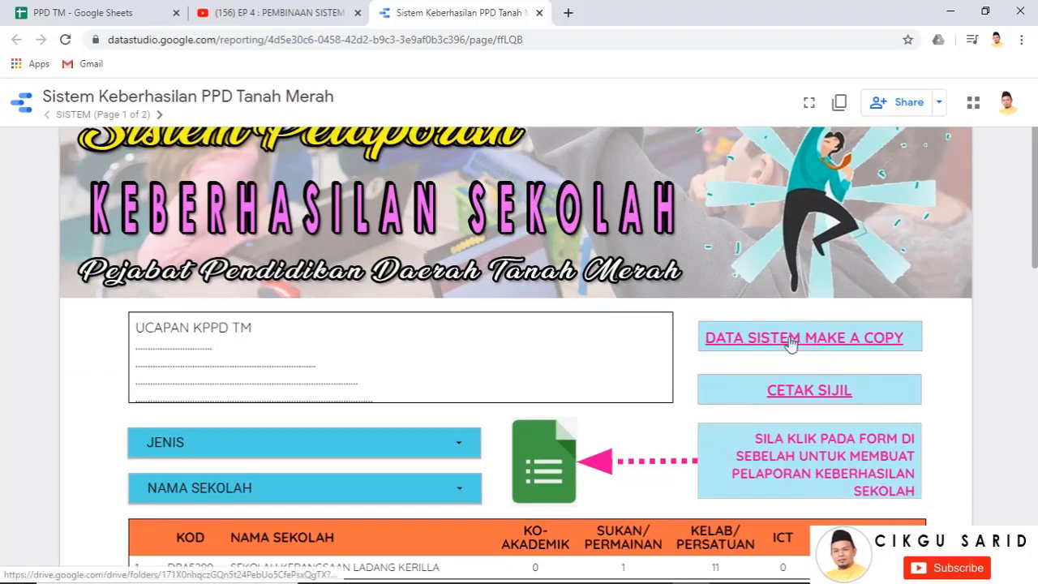
pyautogui.click(834, 348)
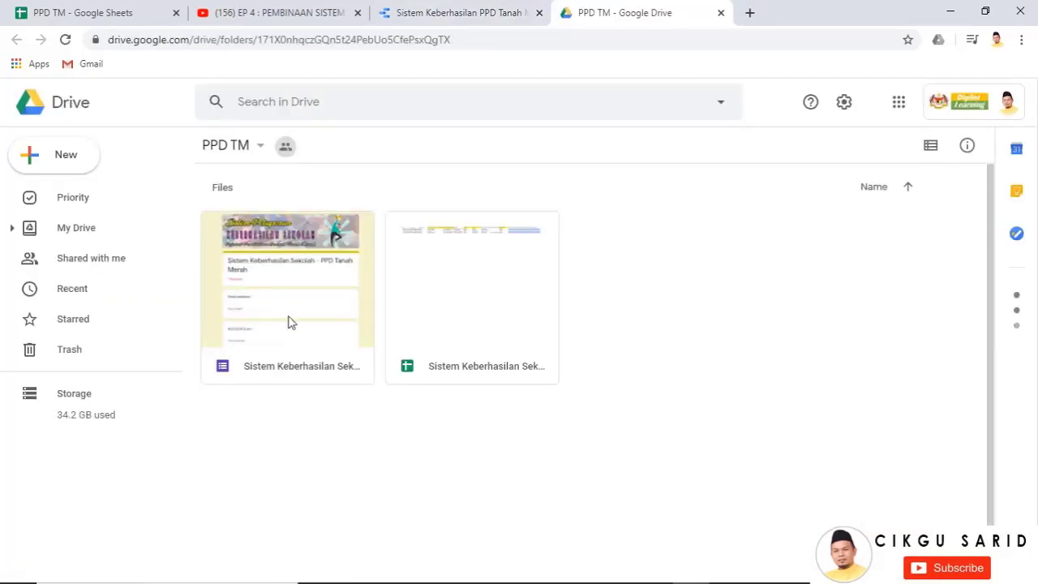
# Open the 'Sistem Keberhasilan Sekolah - PPD Tanah Merah (Responses)' sheet from the PPD TM folder
pyautogui.click(459, 13)
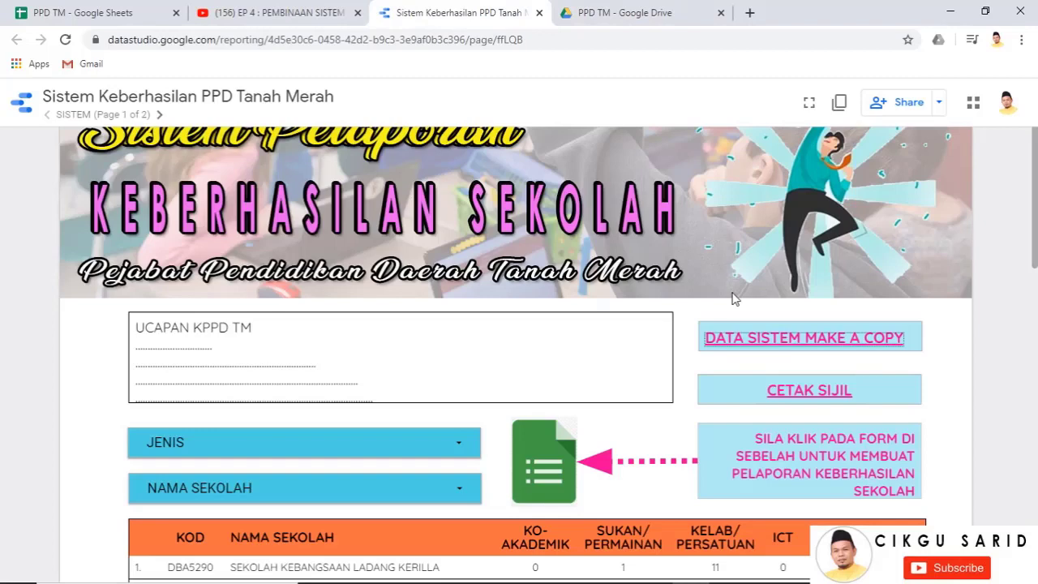
pyautogui.click(600, 10)
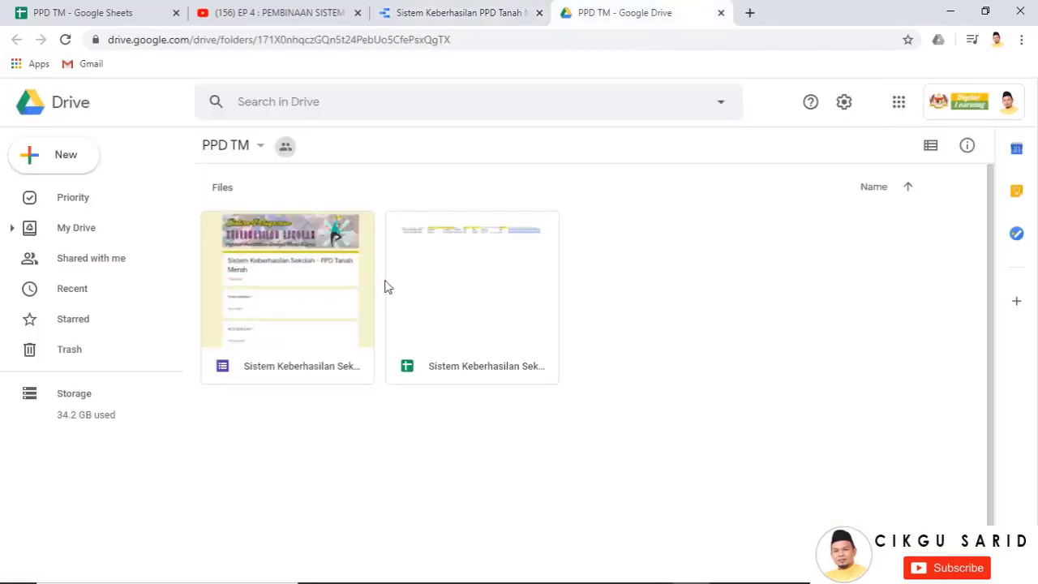
pyautogui.doubleClick(467, 300)
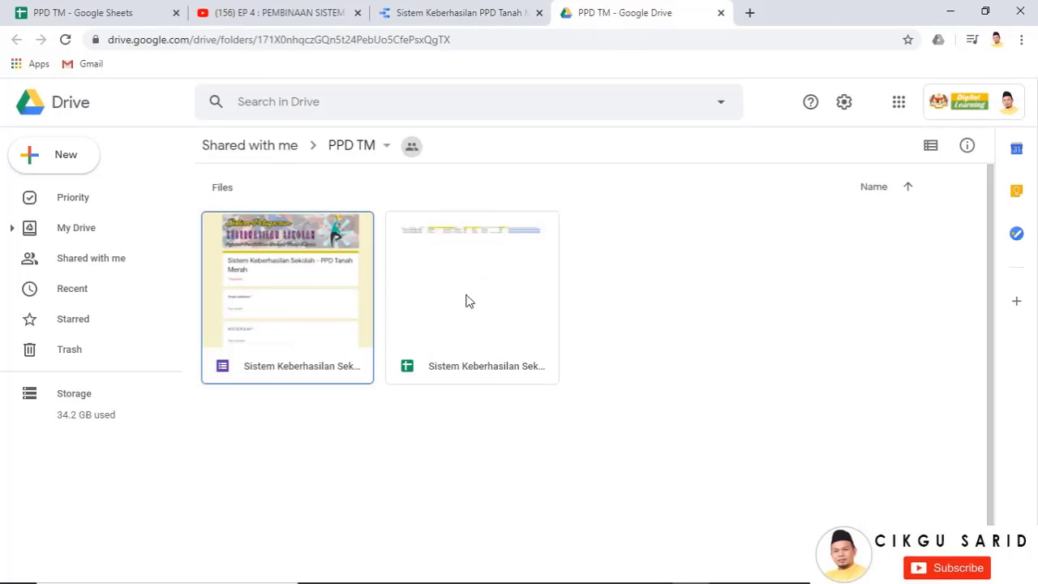
pyautogui.click(466, 301)
pyautogui.doubleClick(467, 301)
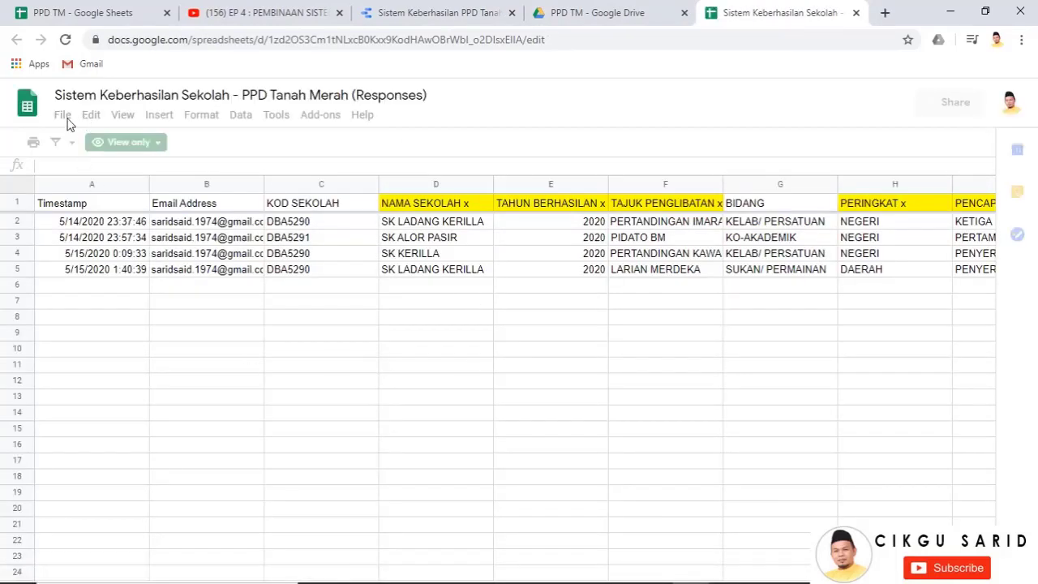
# Start a spreadsheet copy named 'PPD PASIR MAS - Sistem Keberhasilan Sekolah (Responses)'
pyautogui.click(65, 122)
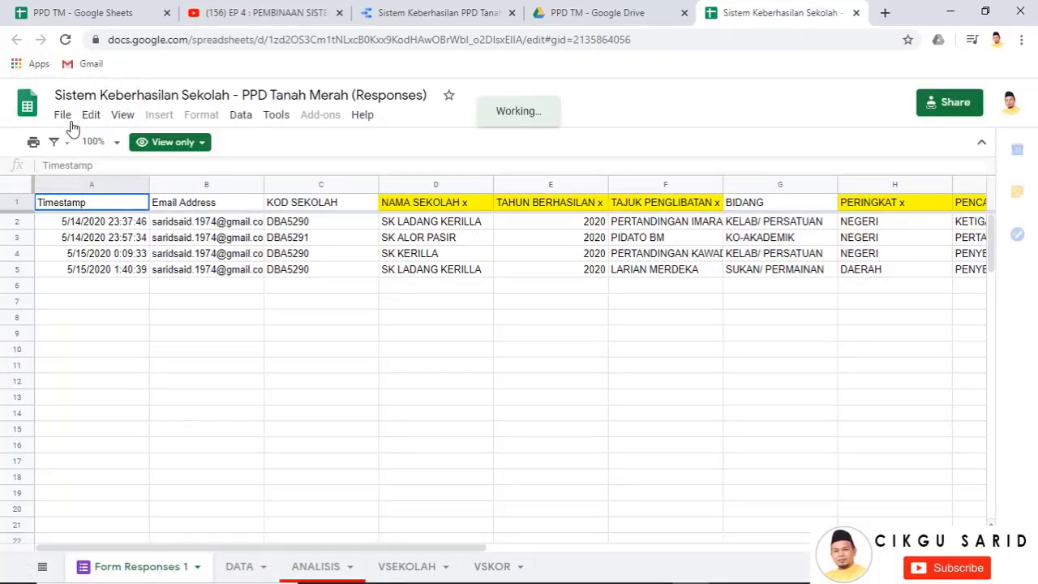
pyautogui.click(65, 118)
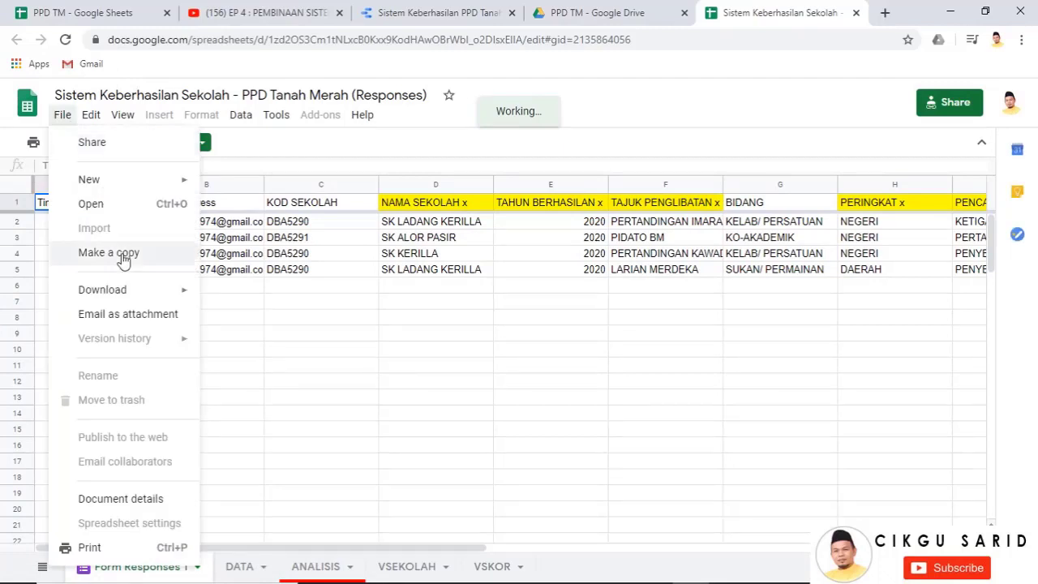
pyautogui.click(121, 254)
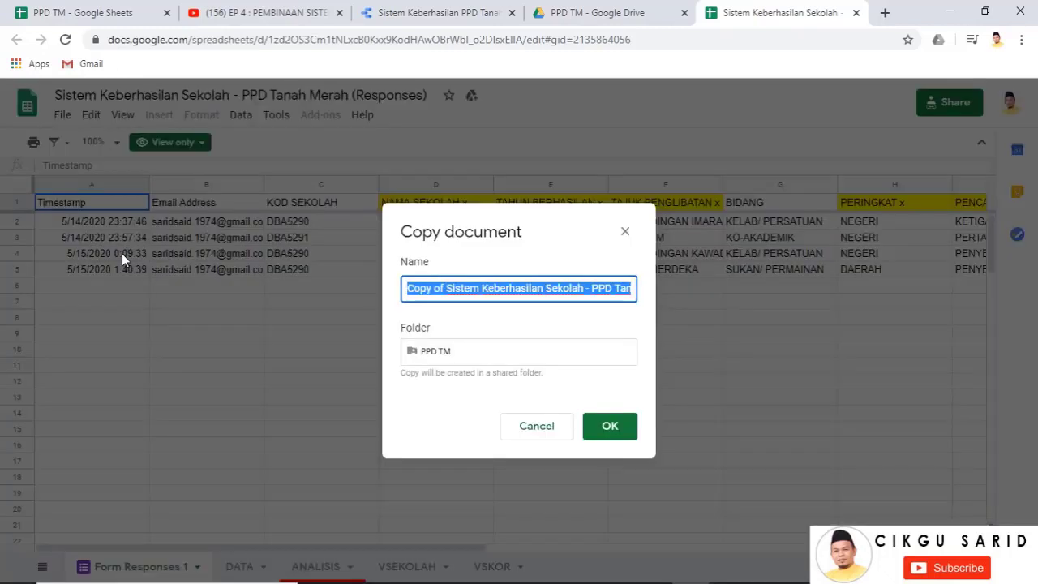
pyautogui.moveTo(447, 288); pyautogui.dragTo(386, 288)
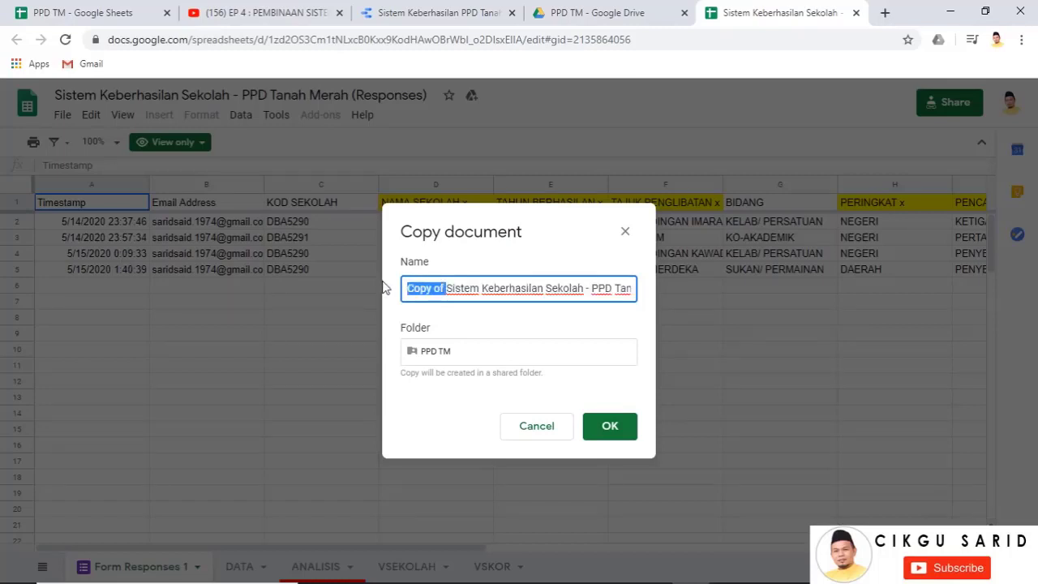
pyautogui.write('PPD ')
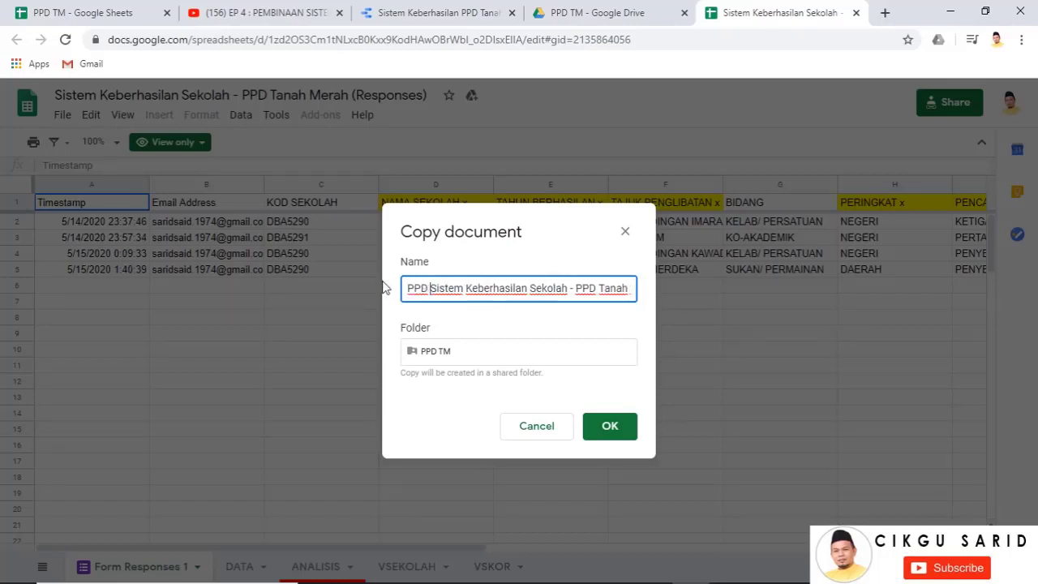
pyautogui.write('PASIR MA')
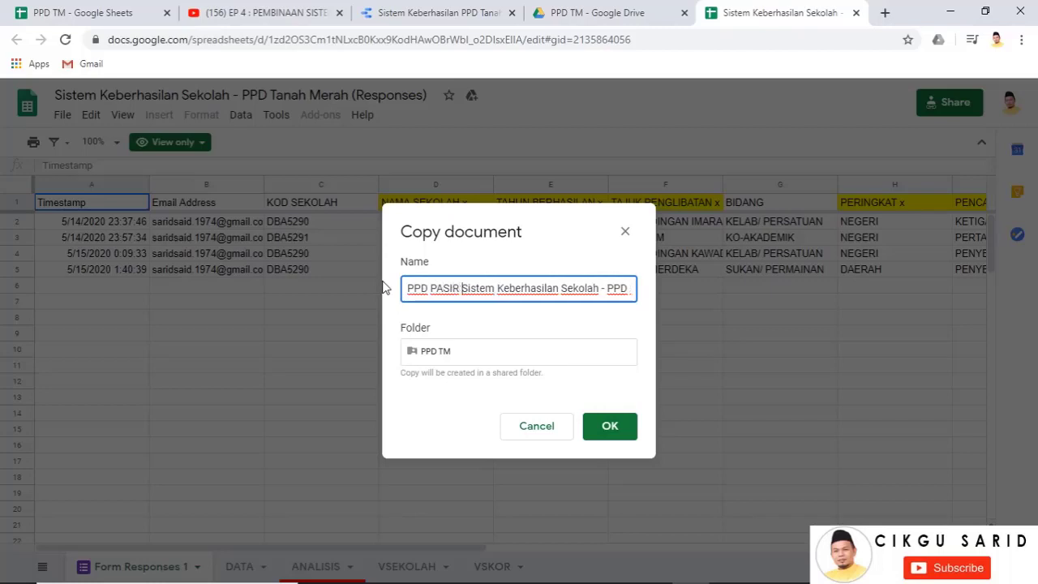
pyautogui.write('S ')
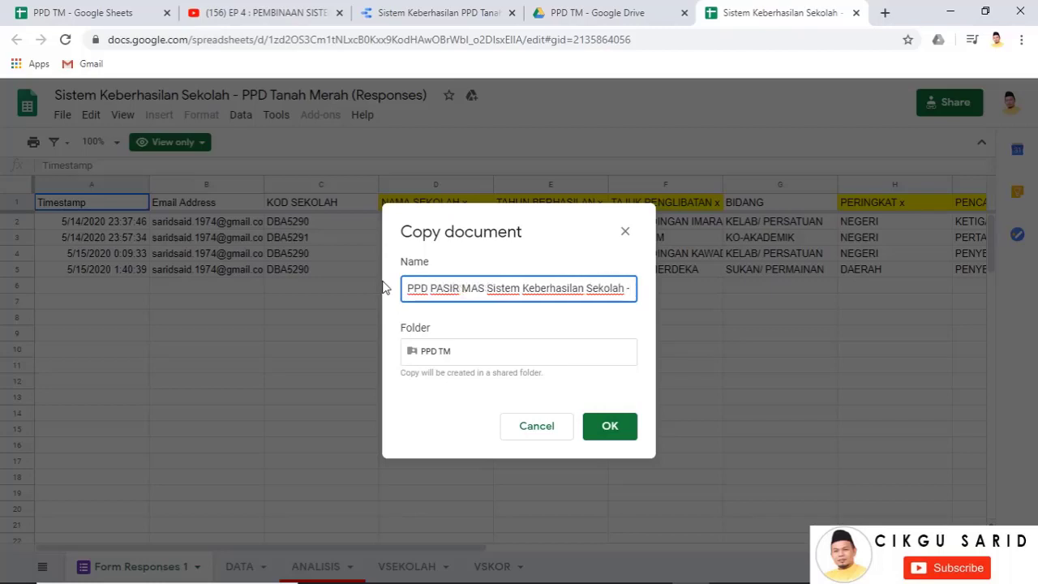
pyautogui.write('-')
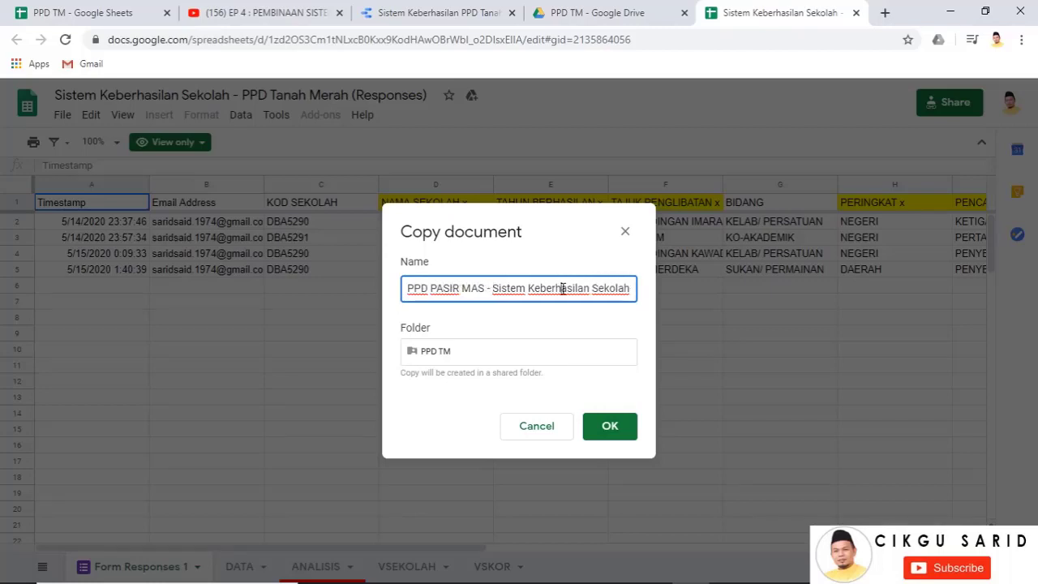
pyautogui.press('Right')
pyautogui.press('Right')
pyautogui.press('Right')
pyautogui.press('Right')
pyautogui.press('Right')
pyautogui.press('Right')
pyautogui.press('Right')
pyautogui.press('Right')
pyautogui.press('Right')
pyautogui.press('Right')
pyautogui.press('Right')
pyautogui.press('Right')
pyautogui.press('Right')
pyautogui.press('Right')
pyautogui.press('Right')
pyautogui.press('Right')
pyautogui.press('Right')
pyautogui.press('Right')
pyautogui.press('Right')
pyautogui.press('Right')
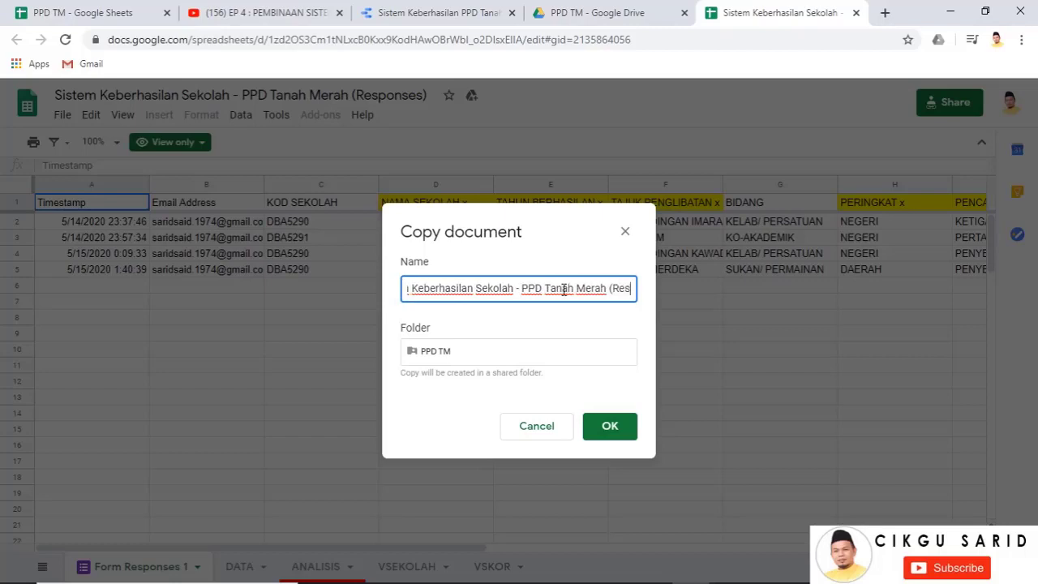
pyautogui.press('Right')
pyautogui.press('Right')
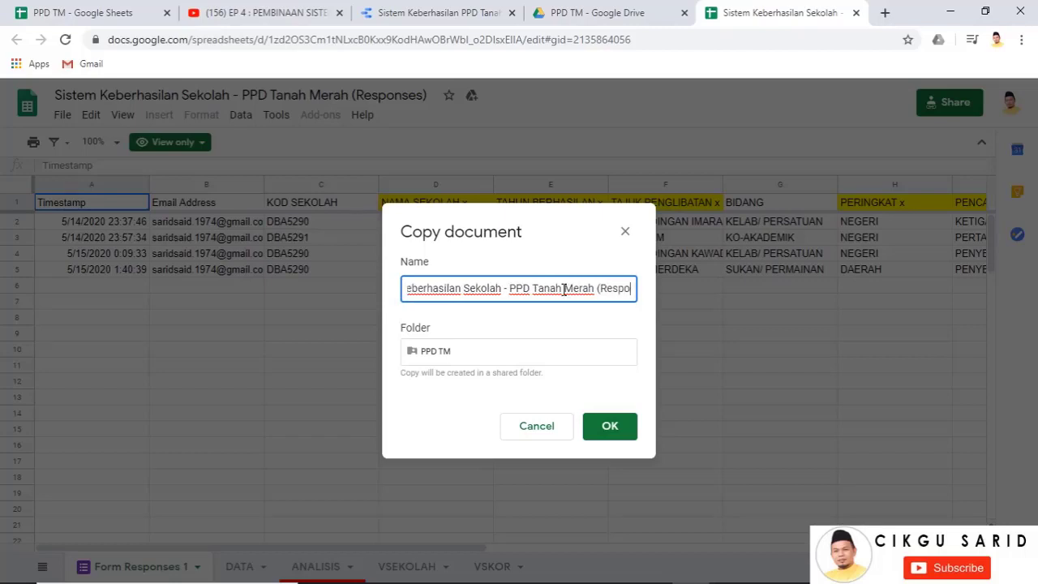
pyautogui.press('Left')
pyautogui.press('Left')
pyautogui.press('BackSpace')
pyautogui.press('BackSpace')
pyautogui.press('BackSpace')
pyautogui.press('BackSpace')
pyautogui.press('BackSpace')
pyautogui.press('BackSpace')
pyautogui.press('BackSpace')
pyautogui.press('BackSpace')
pyautogui.press('BackSpace')
pyautogui.press('BackSpace')
pyautogui.press('BackSpace')
pyautogui.press('BackSpace')
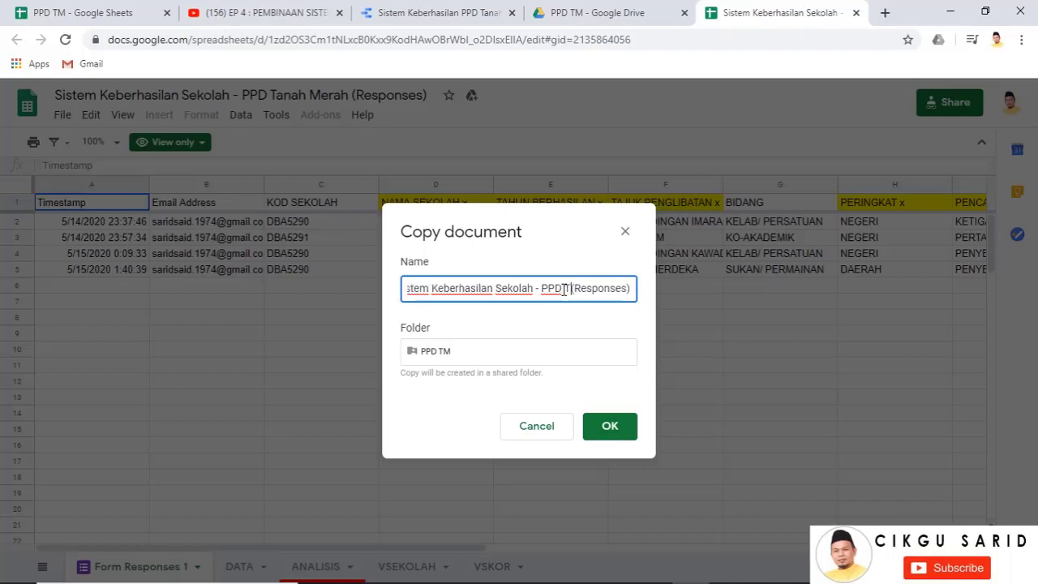
pyautogui.press('BackSpace')
pyautogui.press('BackSpace')
pyautogui.press('BackSpace')
pyautogui.press('BackSpace')
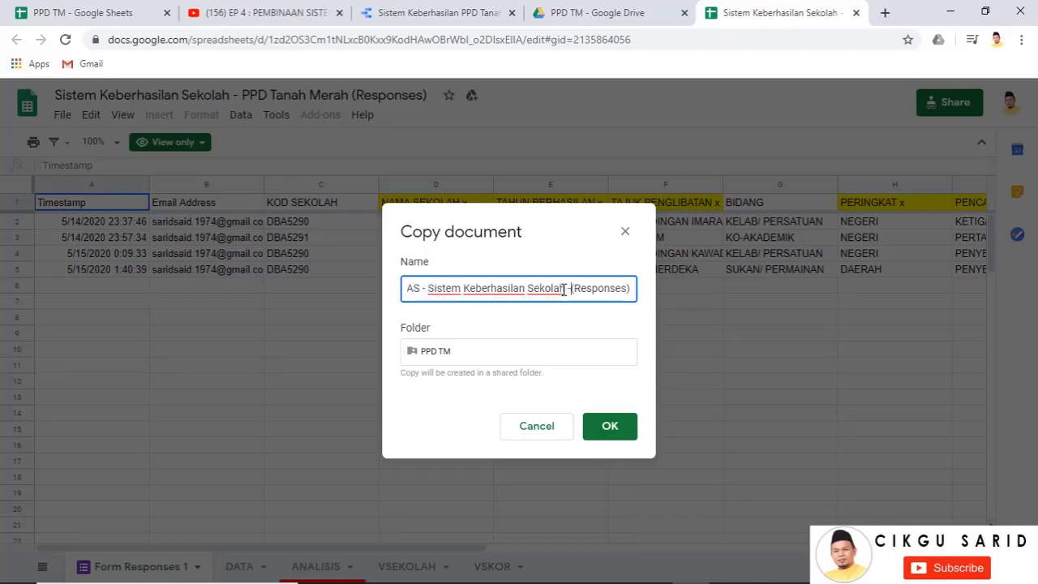
pyautogui.press('BackSpace')
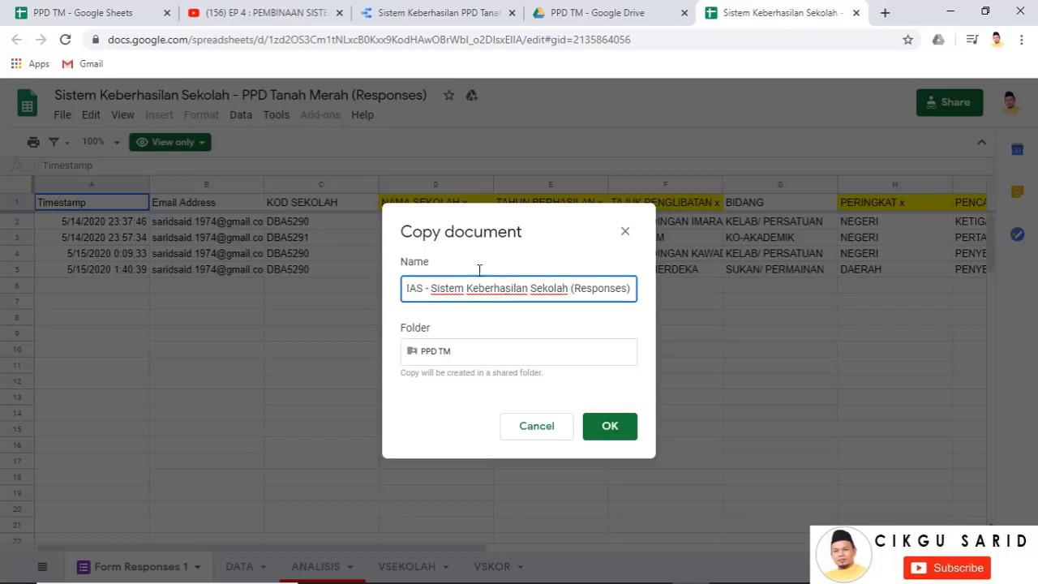
# Change the copy's destination from PPD TM to My Drive and create it
pyautogui.click(452, 354)
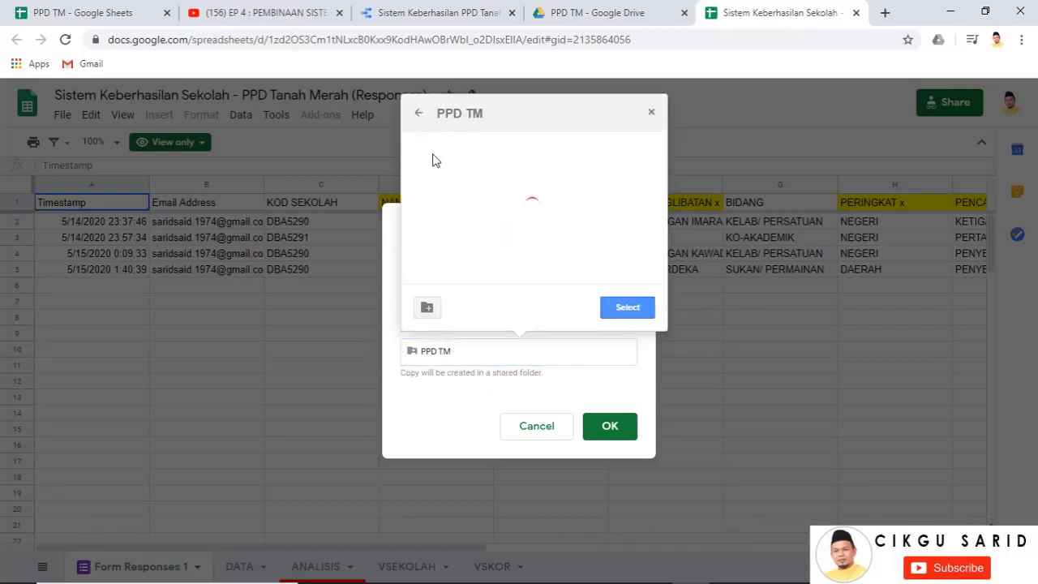
pyautogui.click(419, 114)
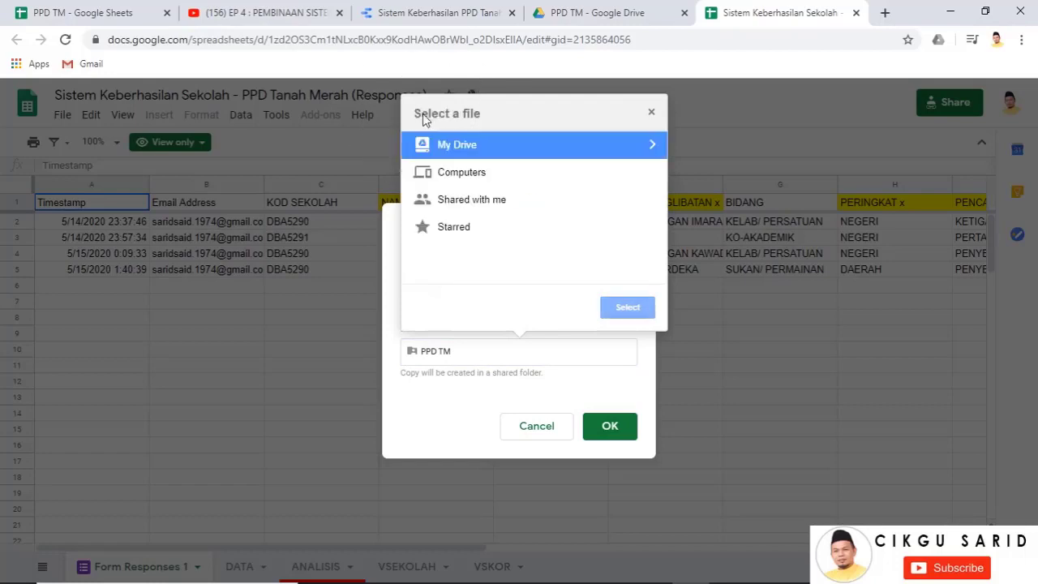
pyautogui.click(472, 149)
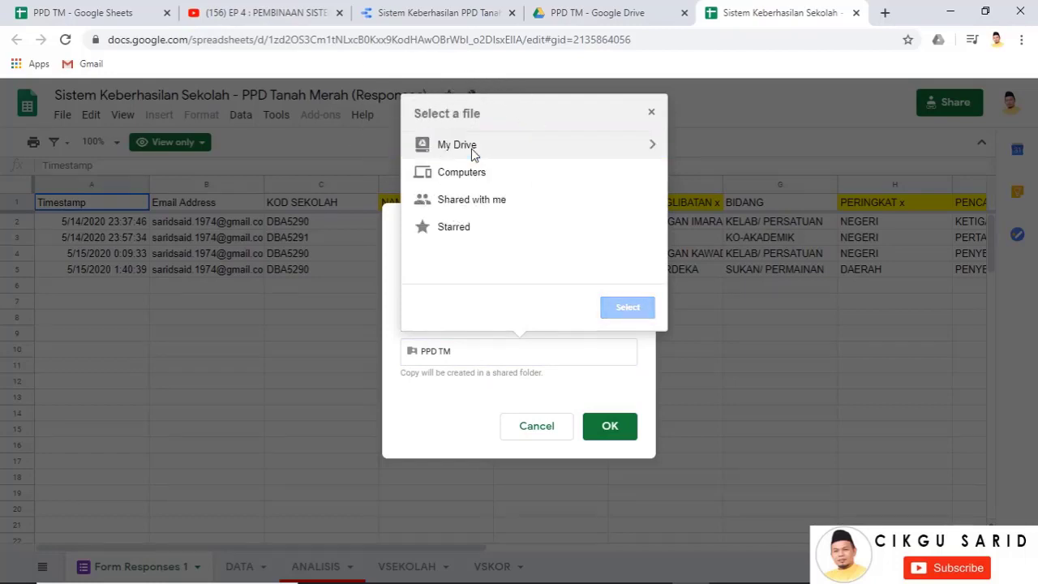
pyautogui.click(472, 150)
pyautogui.click(628, 307)
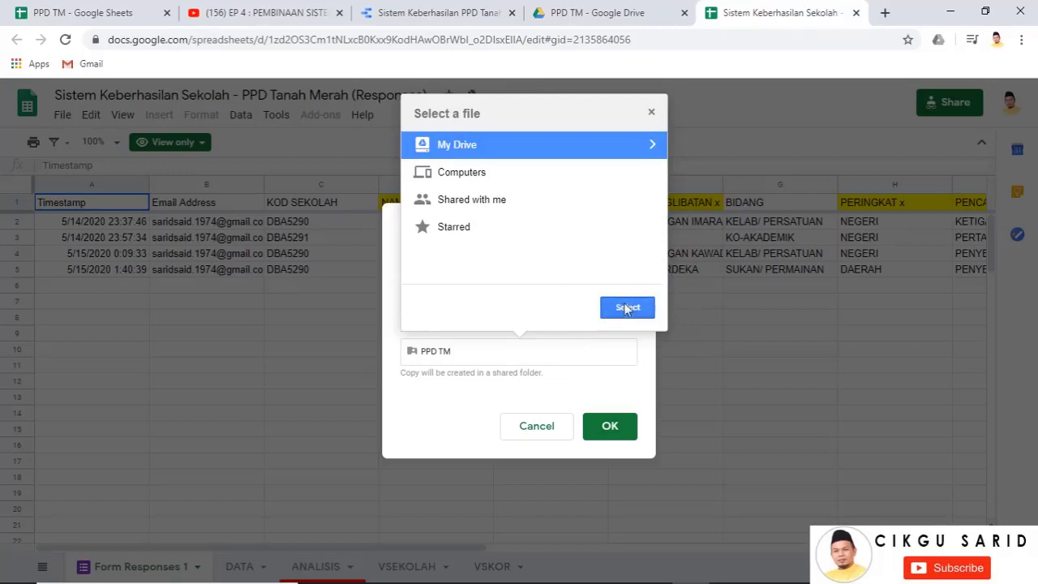
pyautogui.click(608, 417)
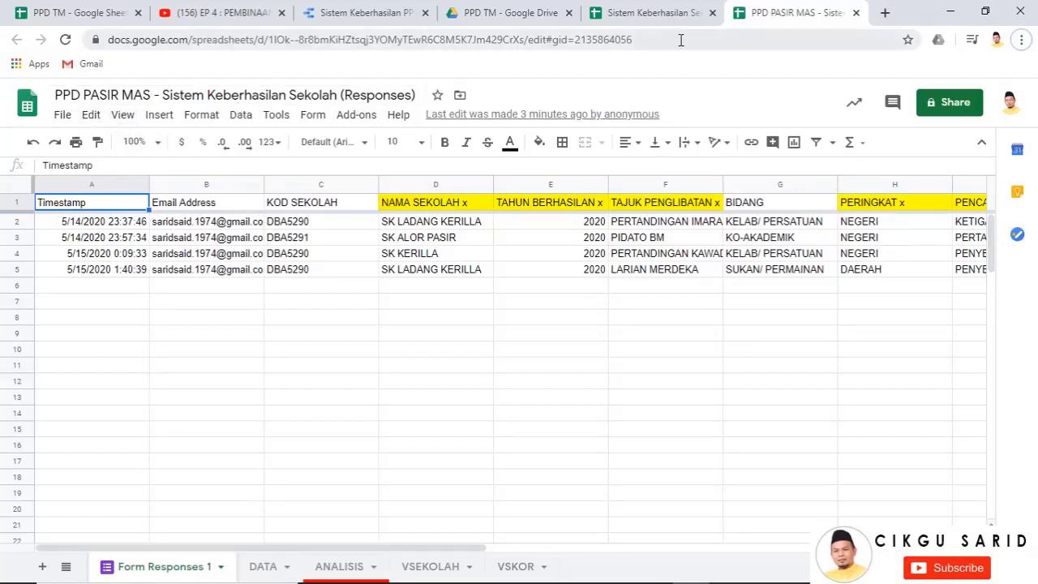
# Close the original responses sheet and PPD TM folder tabs, returning to the PPD PASIR MAS copy
pyautogui.click(713, 13)
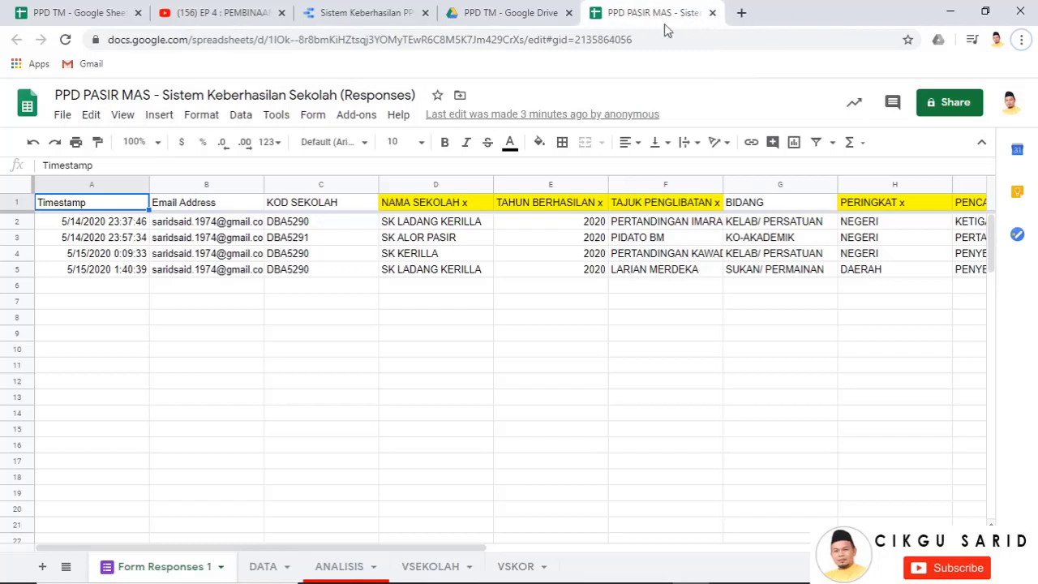
pyautogui.click(569, 13)
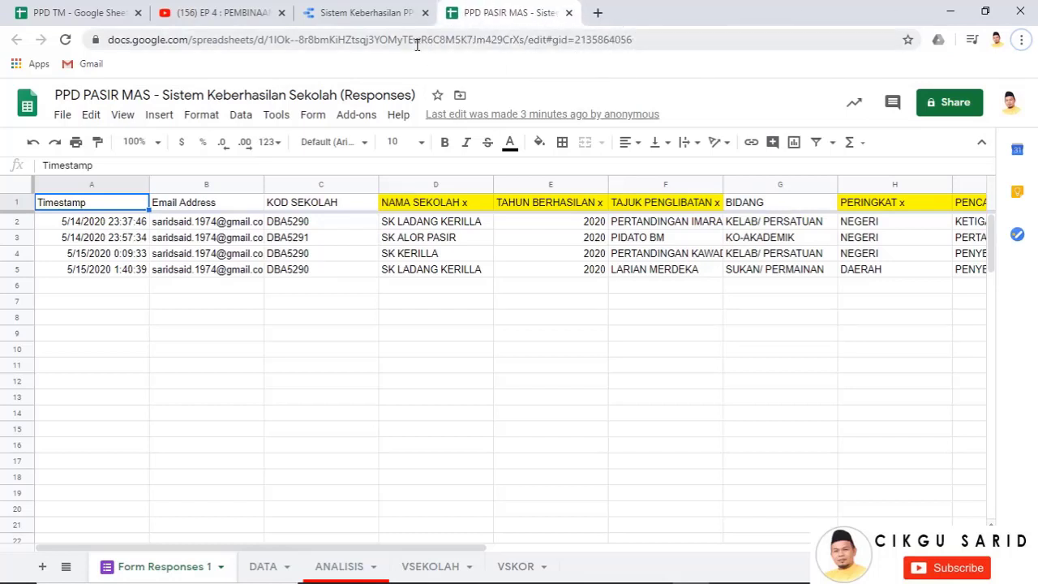
pyautogui.click(369, 15)
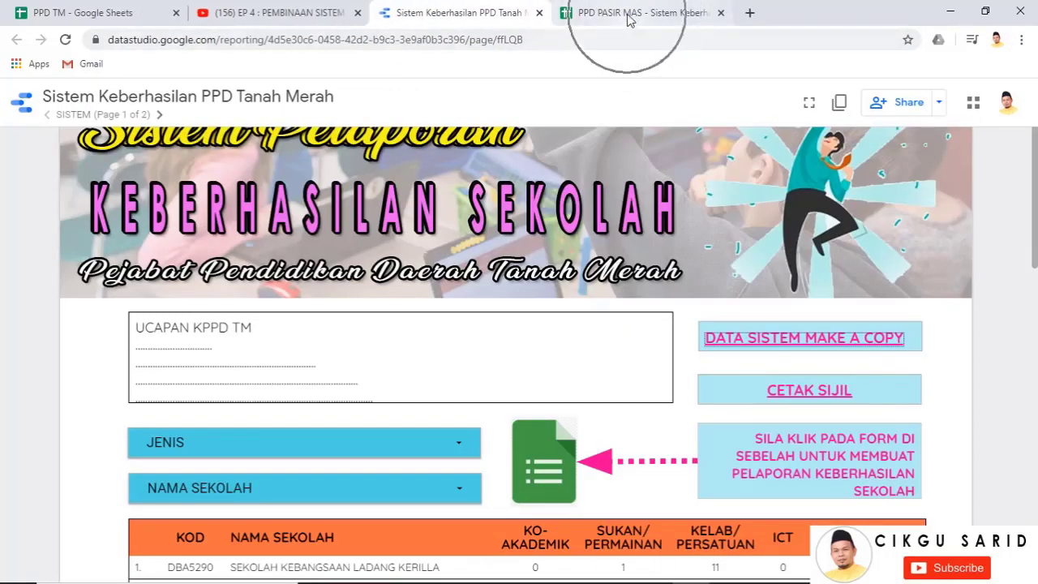
pyautogui.click(629, 18)
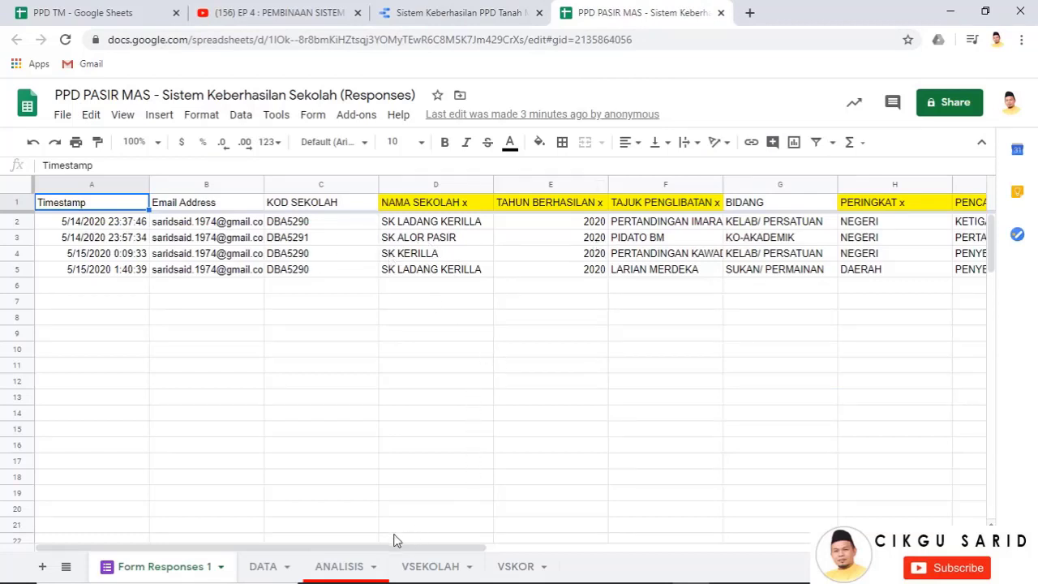
# Look over the VSEKOLAH school list, then bring up PPD TM's DATA PM sheet
pyautogui.click(438, 568)
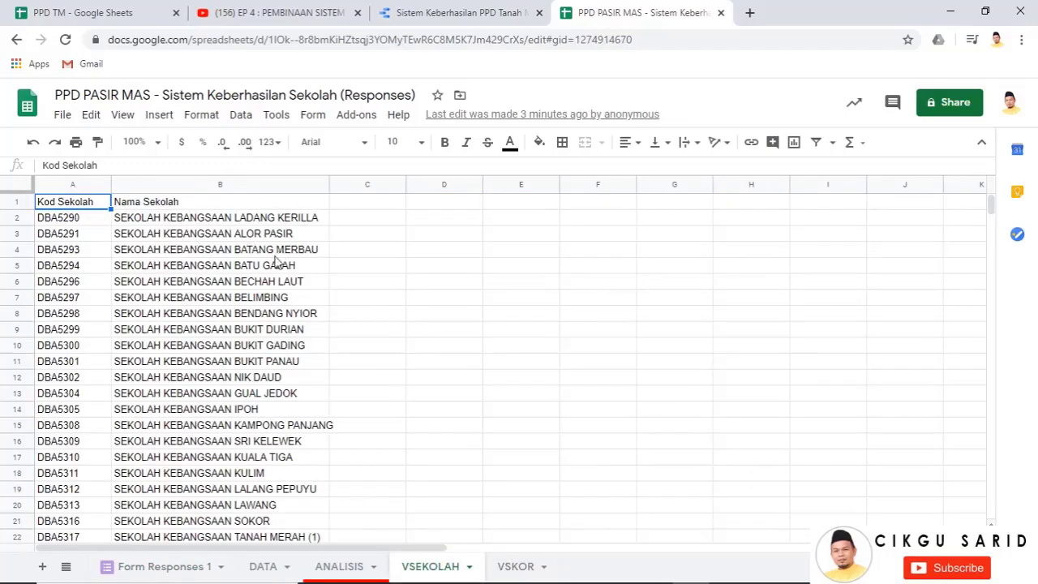
pyautogui.scroll(-12, 277, 352)
pyautogui.scroll(3, 278, 355)
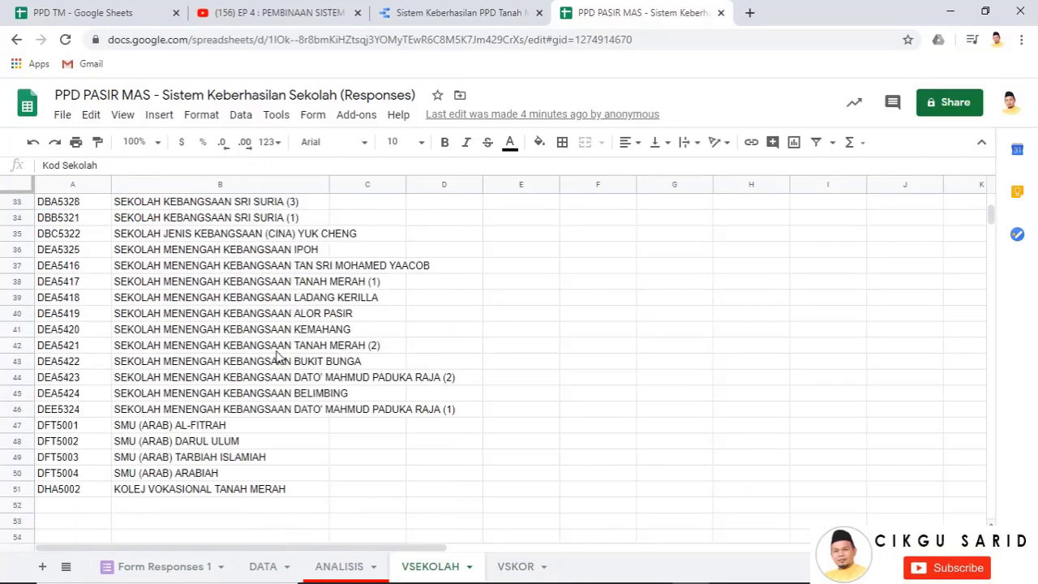
pyautogui.scroll(10, 277, 357)
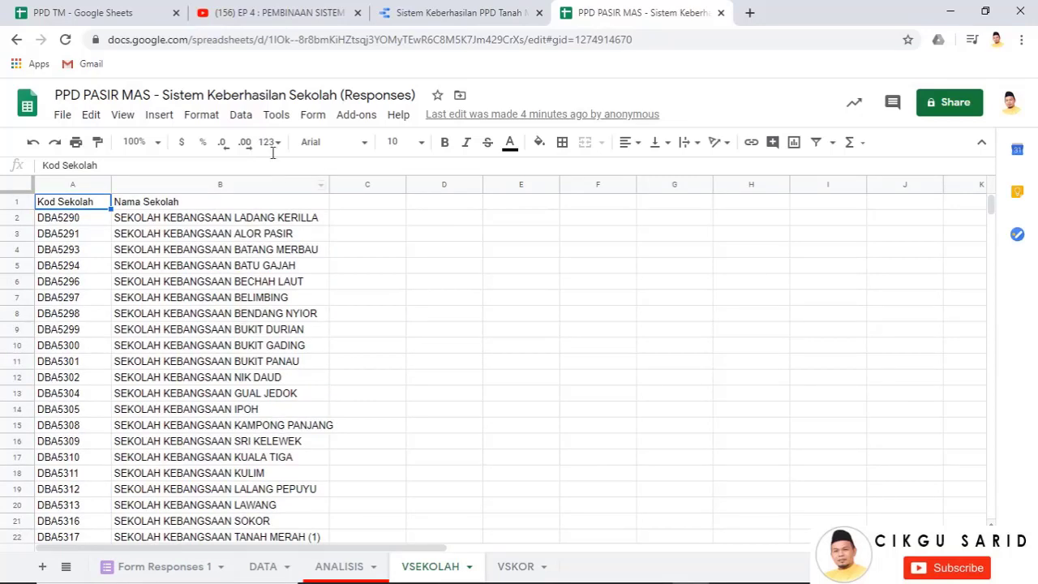
pyautogui.click(132, 16)
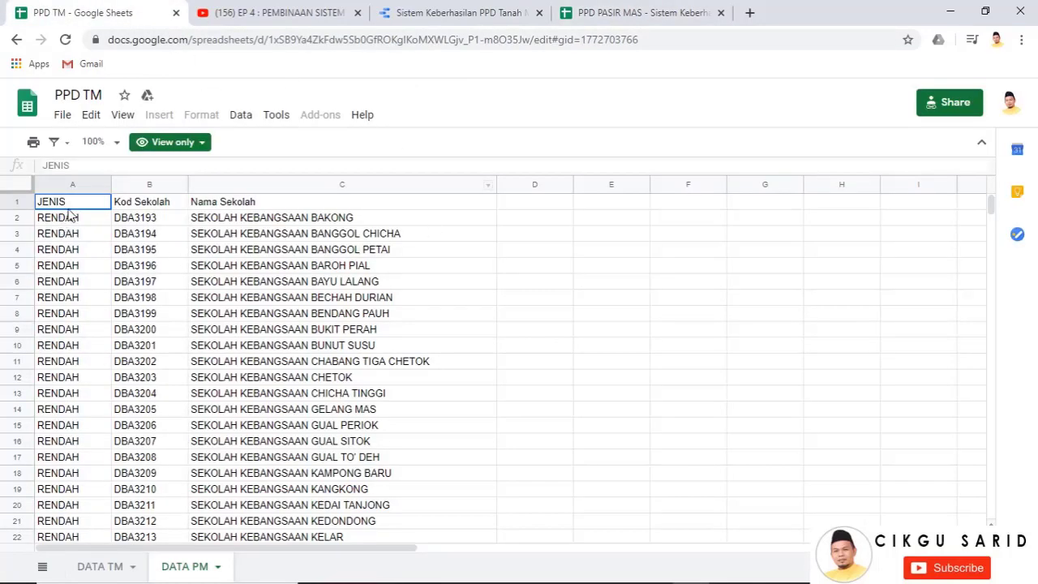
# Copy DATA PM's Kod Sekolah and Nama Sekolah columns down to row 82, then return to PPD PASIR MAS
pyautogui.moveTo(157, 187); pyautogui.dragTo(300, 241)
pyautogui.rightClick(301, 238)
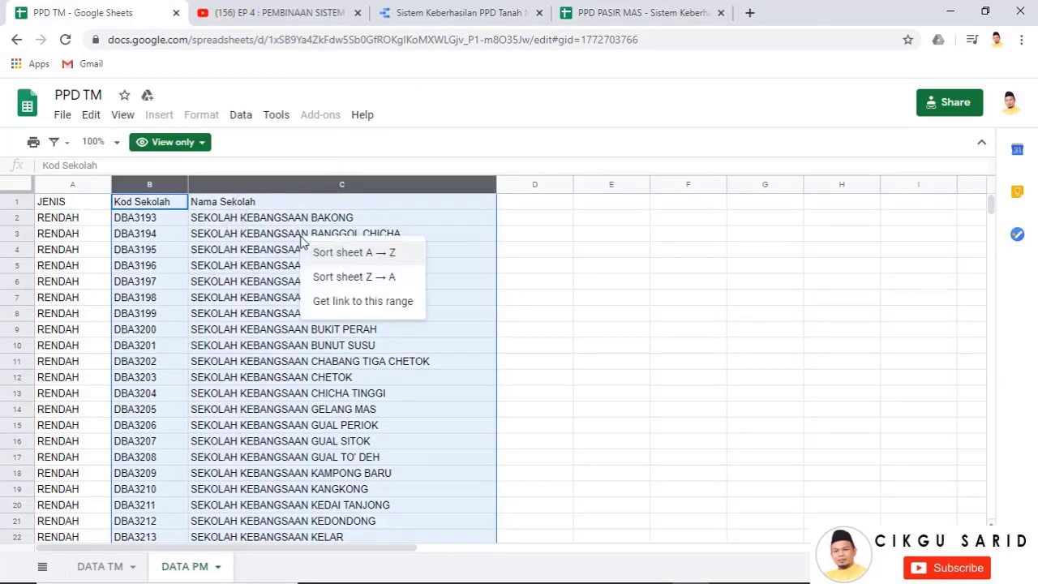
pyautogui.press('Escape')
pyautogui.rightClick(251, 253)
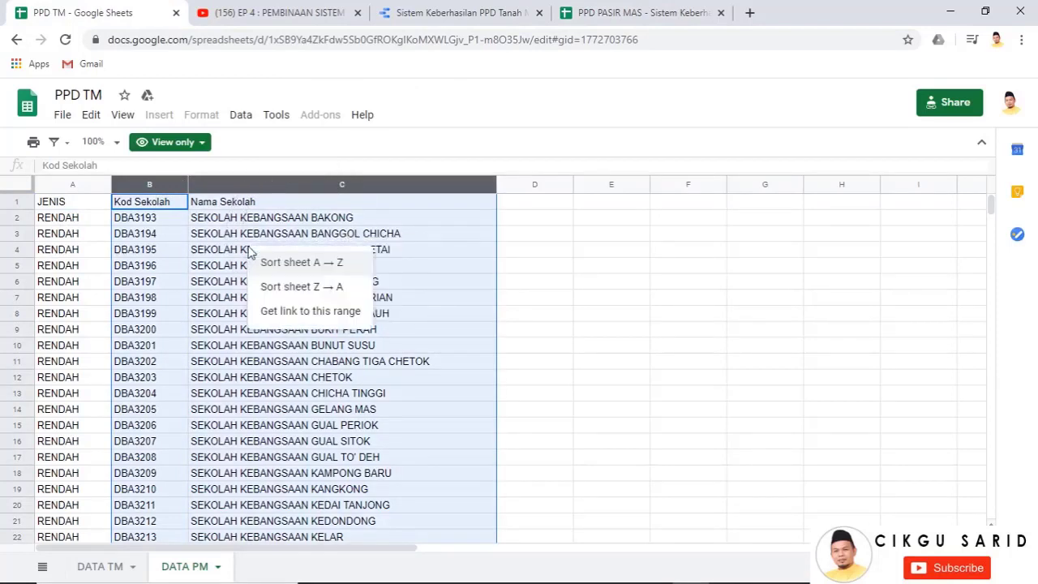
pyautogui.click(194, 239)
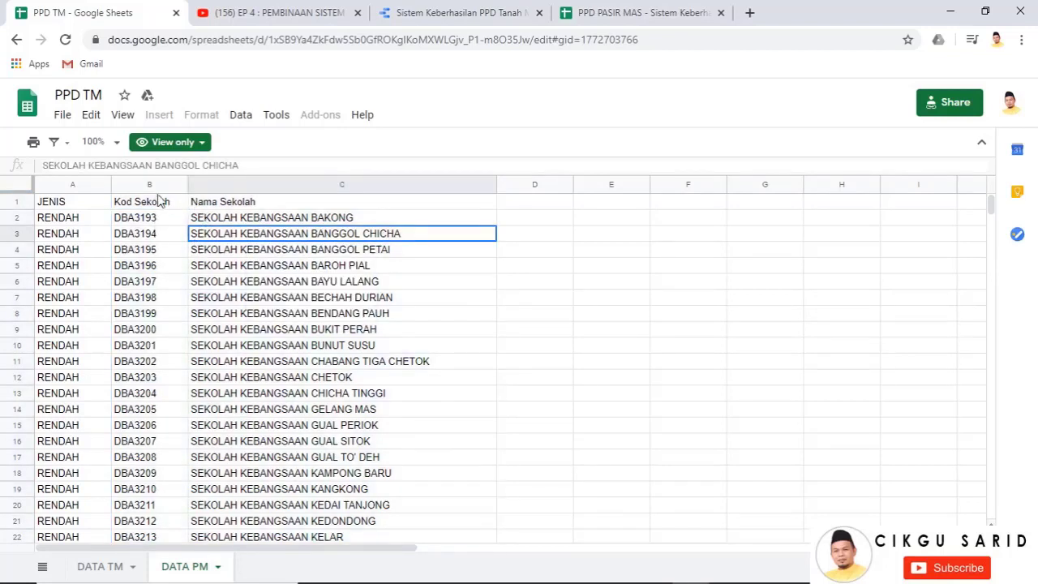
pyautogui.moveTo(152, 185); pyautogui.dragTo(287, 201)
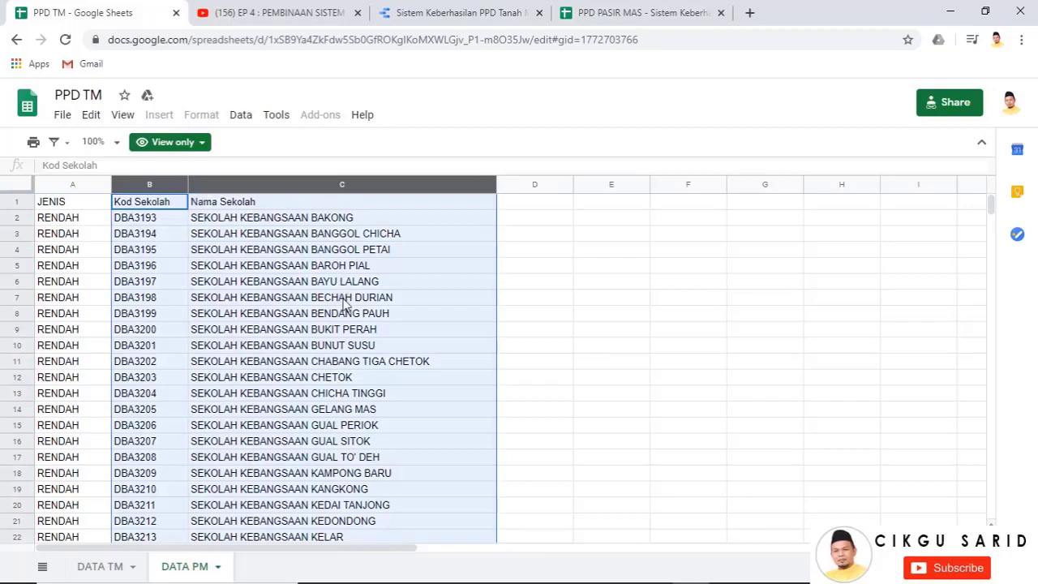
pyautogui.hotkey('ctrl', 'c')
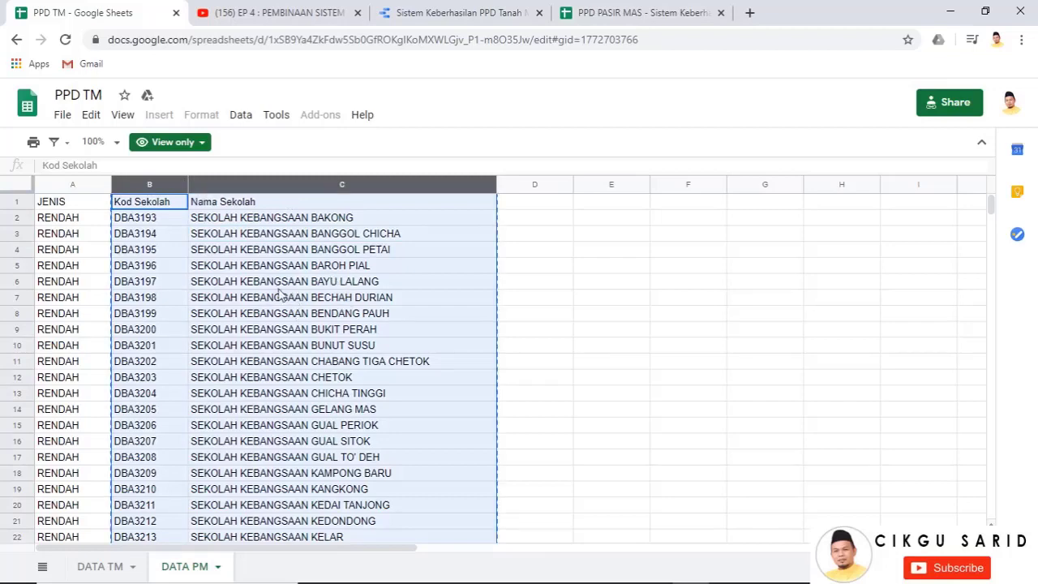
pyautogui.scroll(-20, 280, 294)
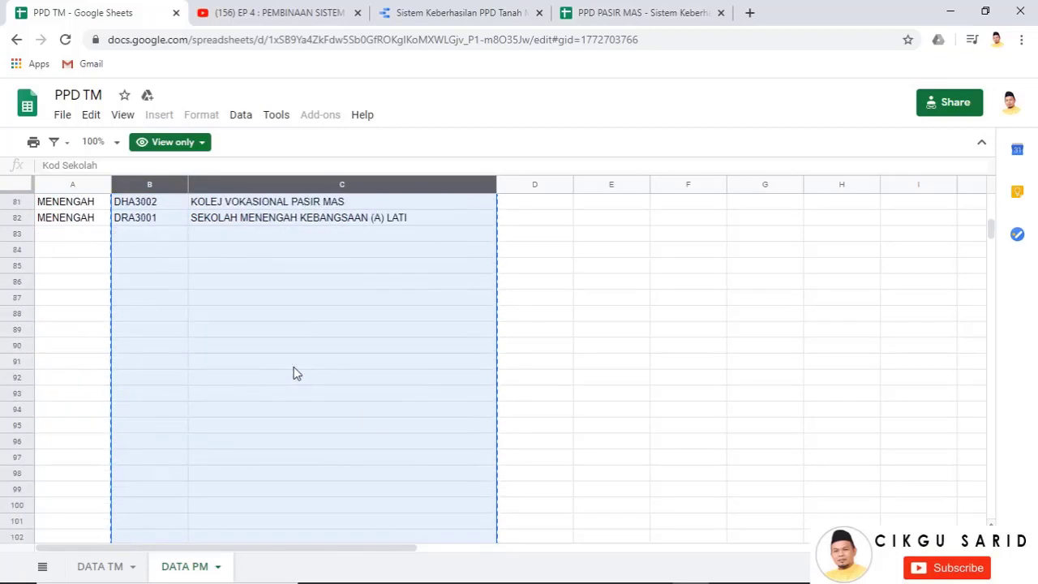
pyautogui.scroll(1, 296, 374)
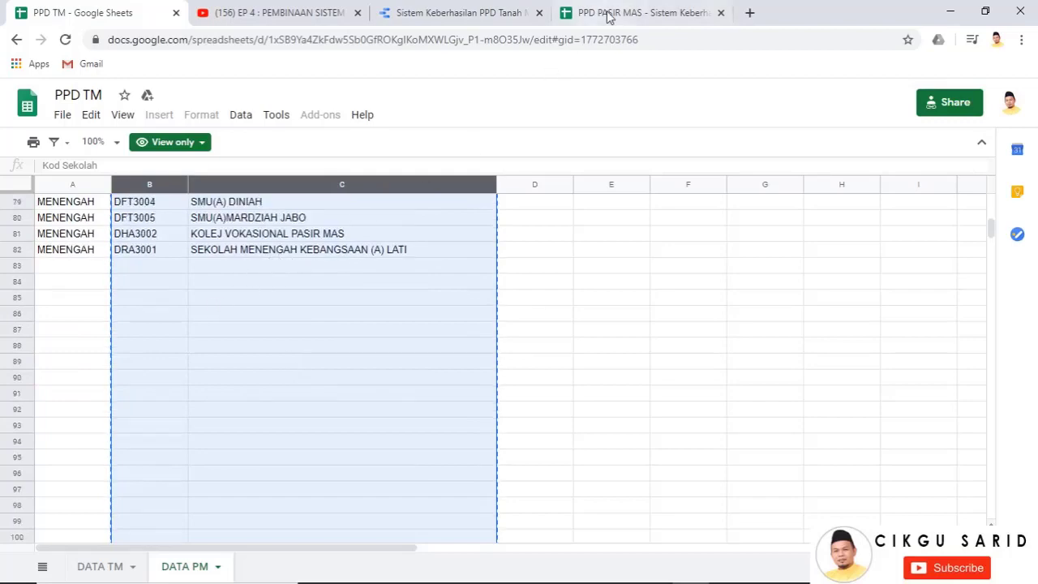
pyautogui.scroll(10, 343, 319)
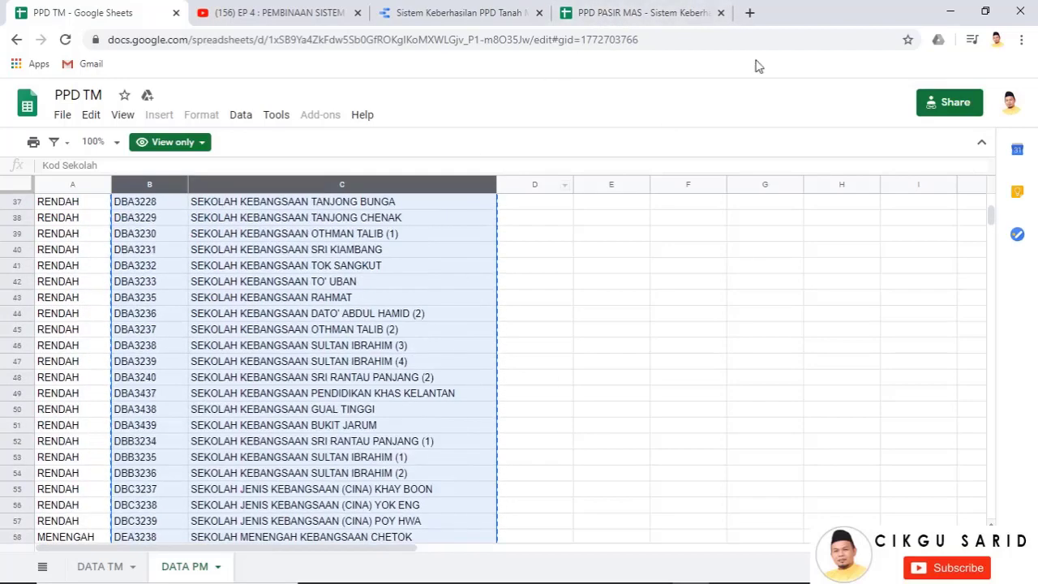
pyautogui.click(653, 11)
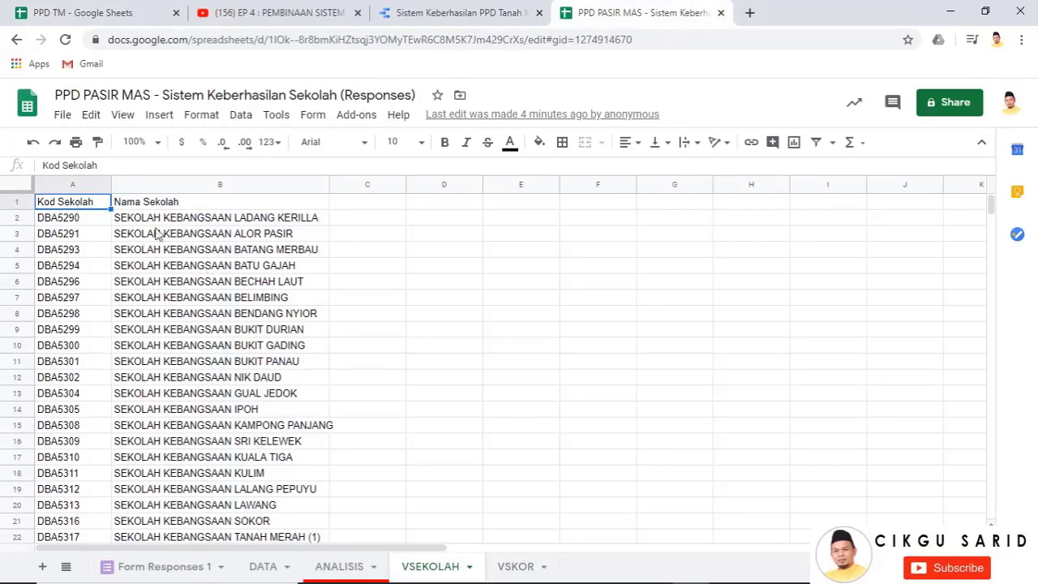
# Paste the school list into VSEKOLAH columns A:B and confirm it ends with DRA3001 at row 82
pyautogui.hotkey('ctrl', 'v')
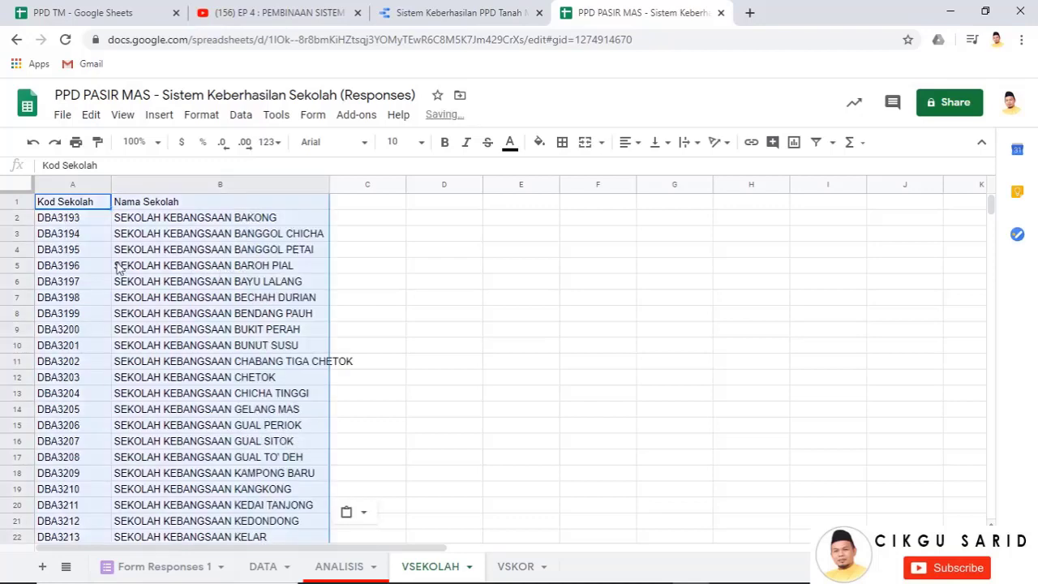
pyautogui.scroll(-13, 219, 300)
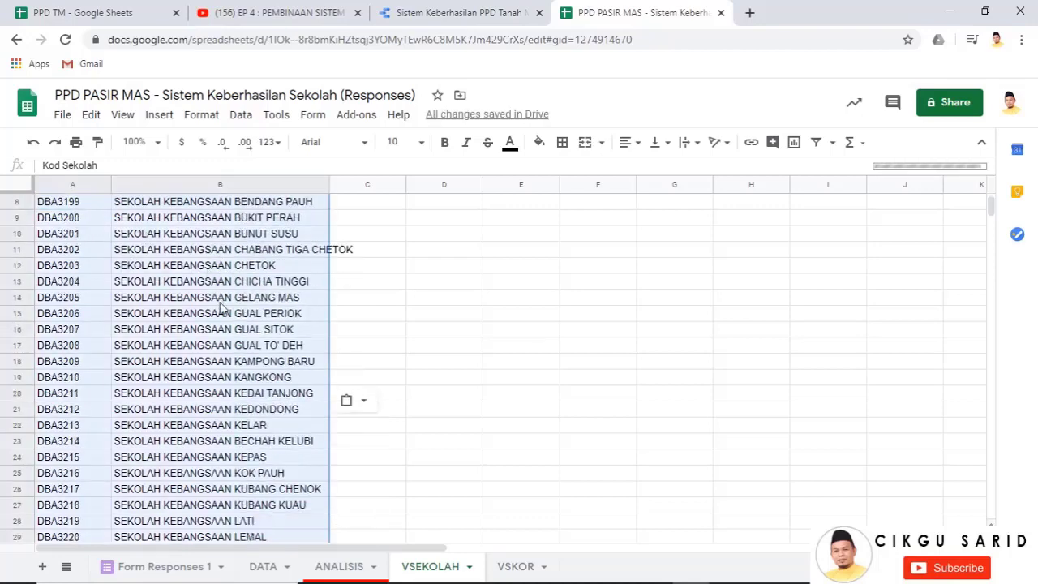
pyautogui.scroll(-12, 223, 311)
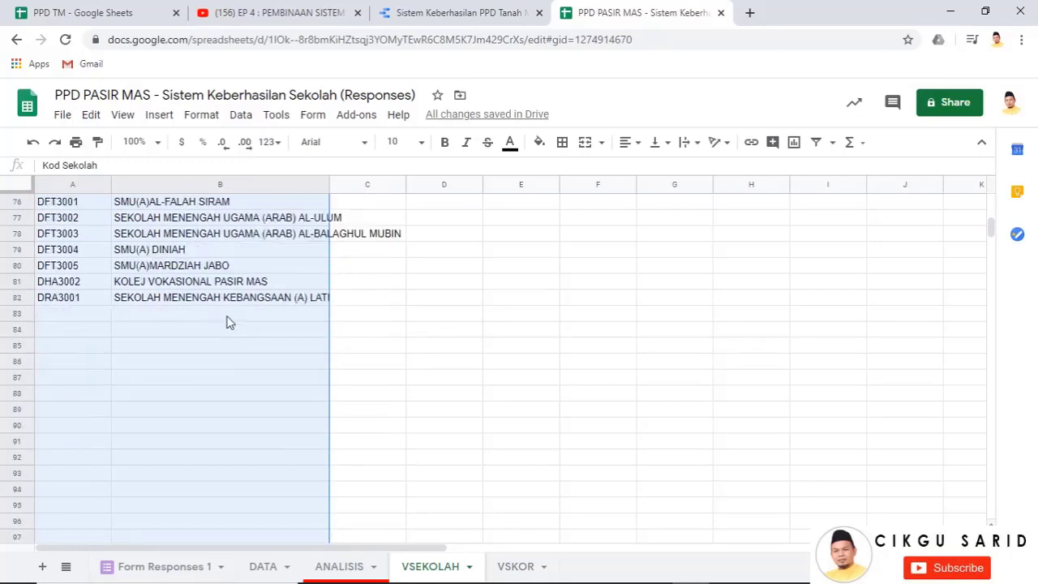
pyautogui.click(58, 301)
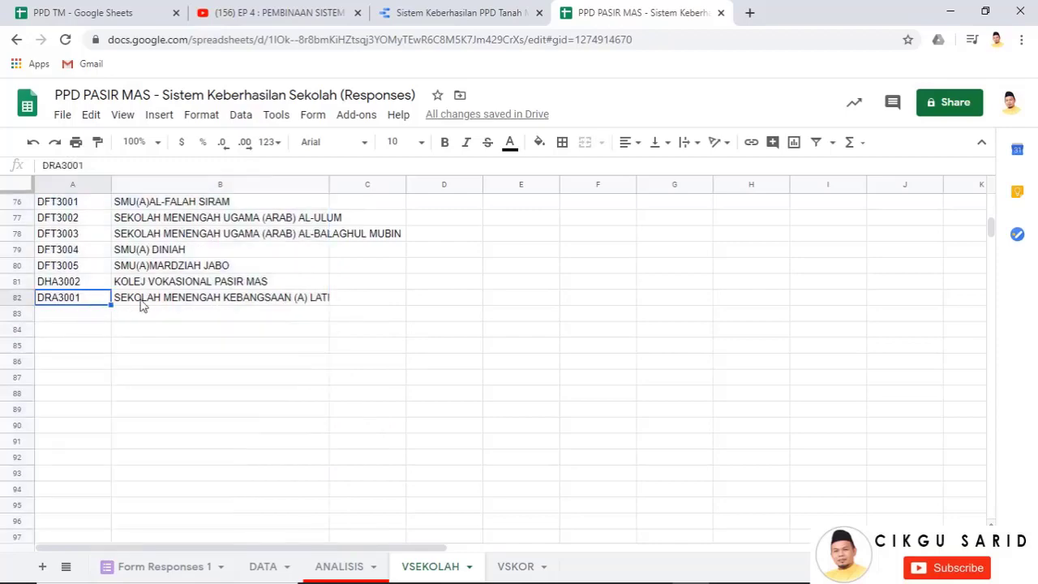
pyautogui.scroll(17, 223, 314)
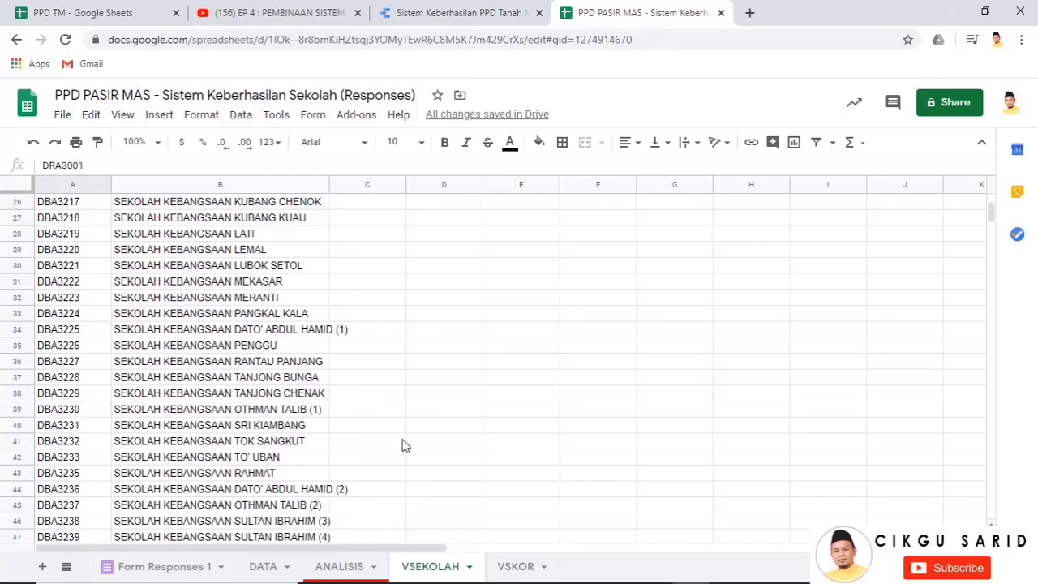
pyautogui.scroll(8, 243, 336)
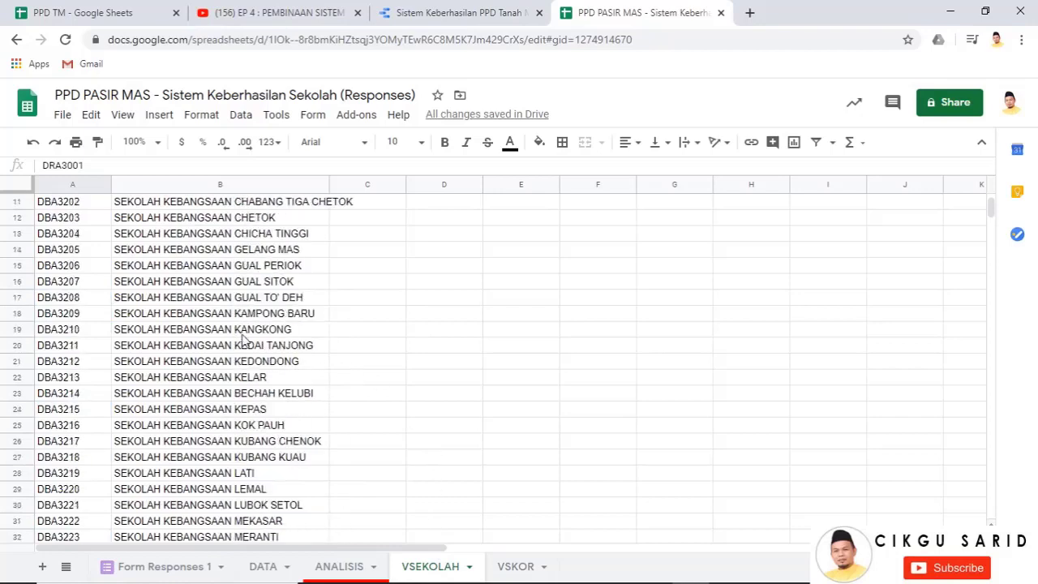
# Bring up the named ranges for VSEKOLAH columns A:B
pyautogui.moveTo(78, 191); pyautogui.dragTo(126, 189)
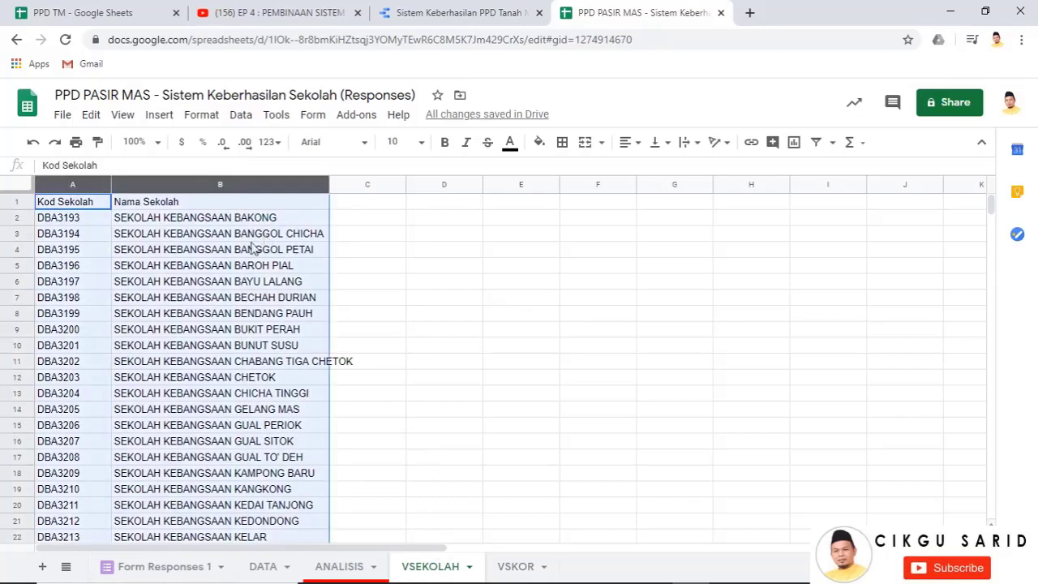
pyautogui.rightClick(241, 256)
pyautogui.scroll(-3, 329, 375)
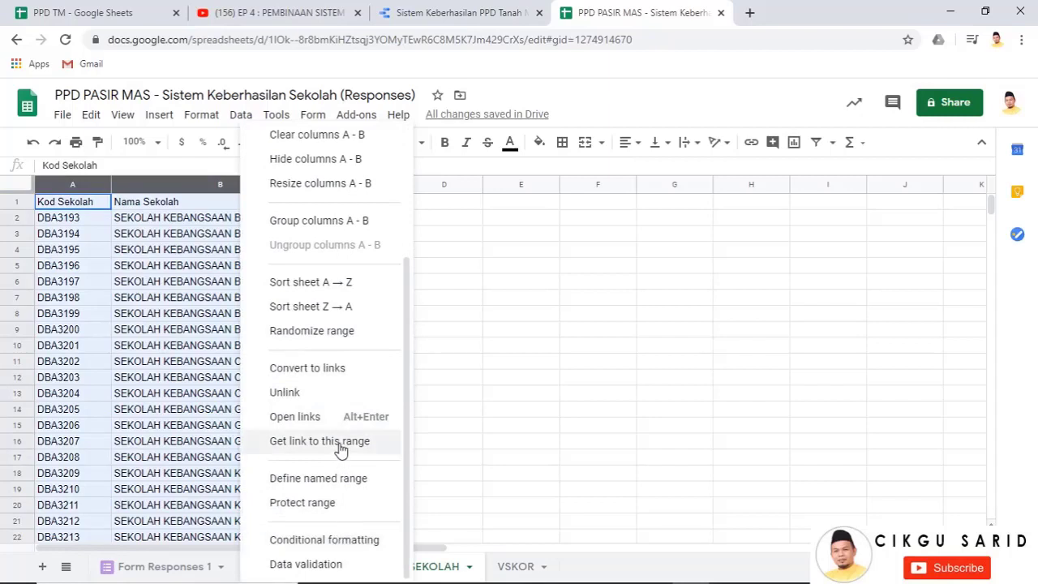
pyautogui.click(329, 485)
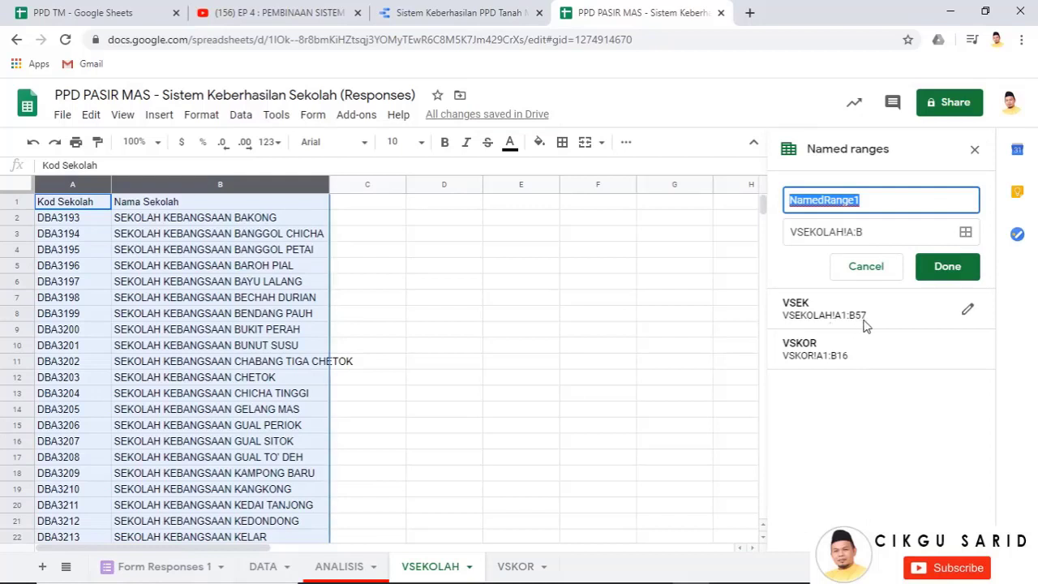
pyautogui.press('ctrl')
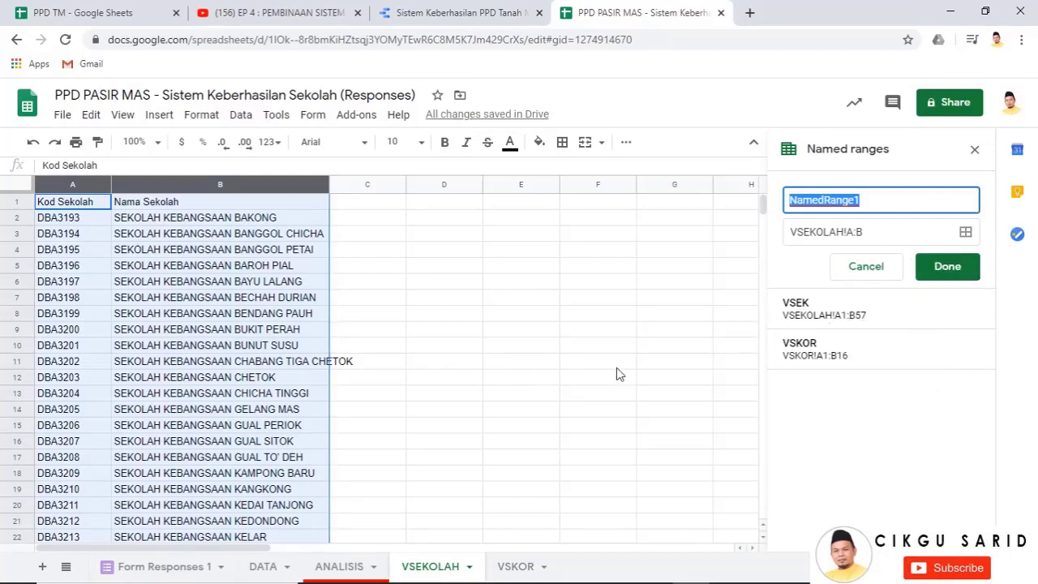
pyautogui.scroll(-7, 204, 365)
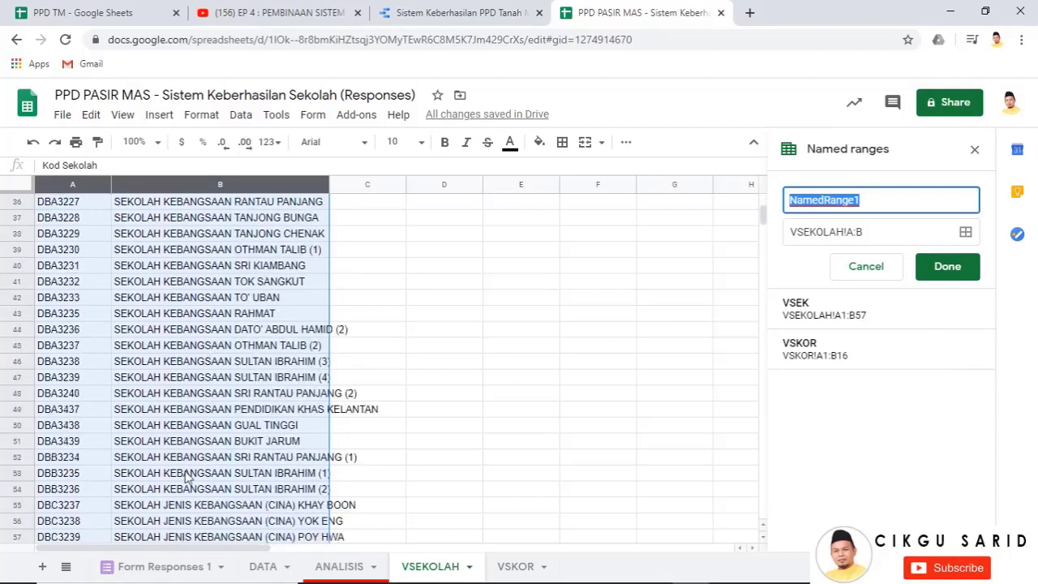
pyautogui.scroll(-6, 186, 477)
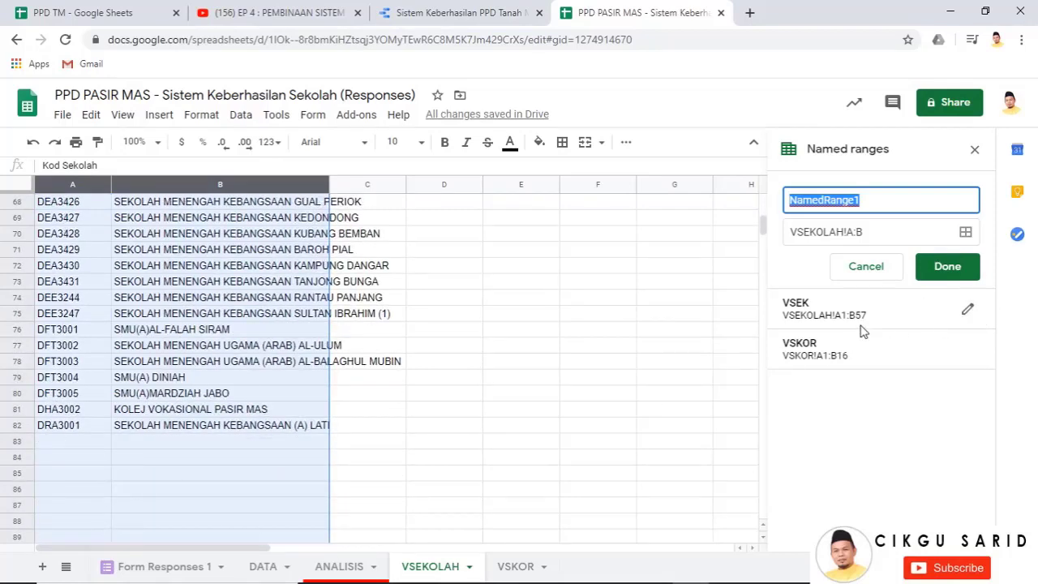
# Extend the VSEK named range to VSEKOLAH!A1:B82, then view the VSKOR sheet
pyautogui.click(966, 311)
pyautogui.click(895, 270)
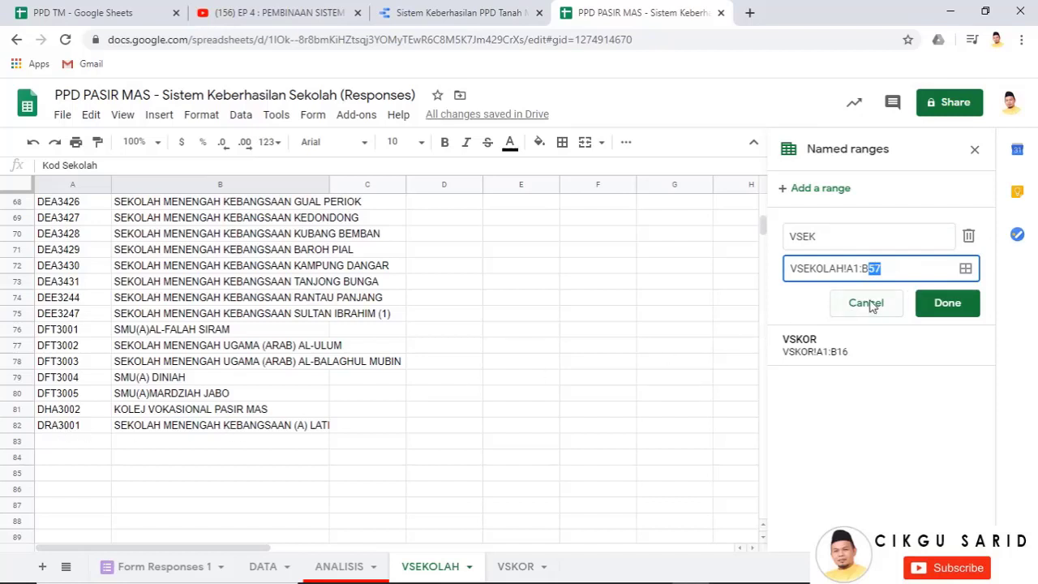
pyautogui.write('82')
pyautogui.click(956, 307)
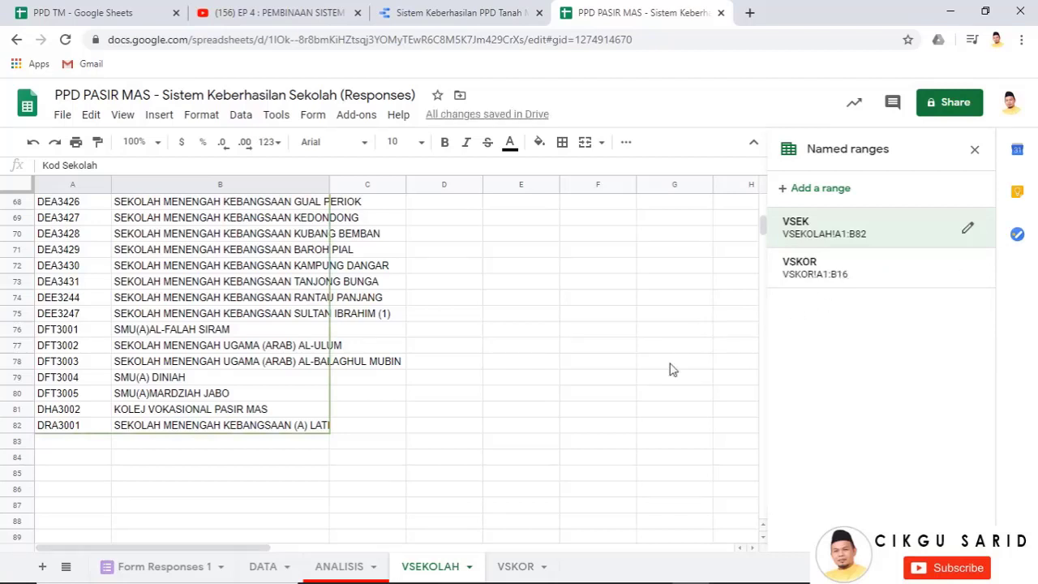
pyautogui.click(507, 559)
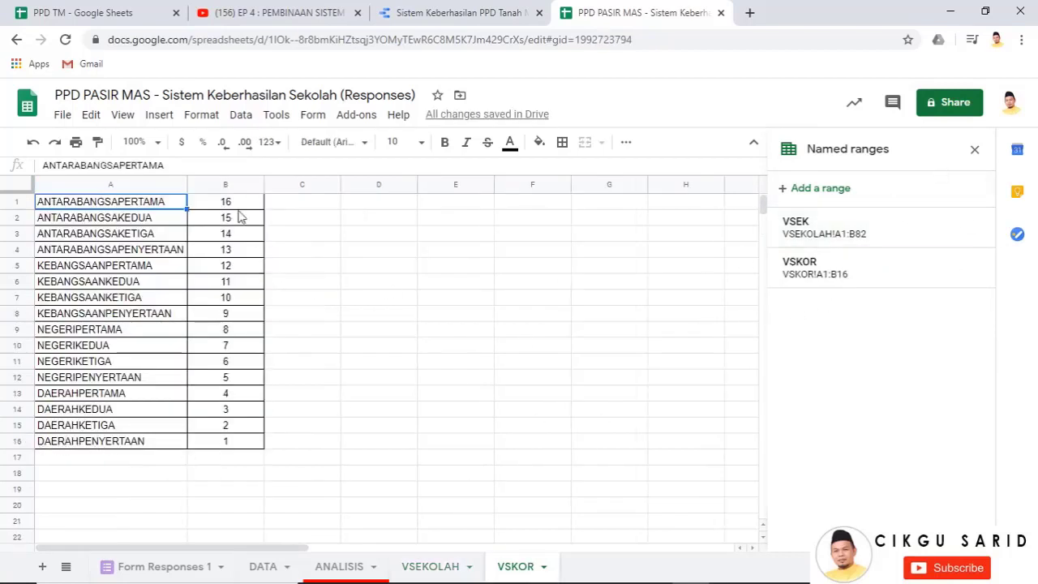
# Step through the VSKOR score values in column B
pyautogui.click(237, 441)
pyautogui.click(228, 424)
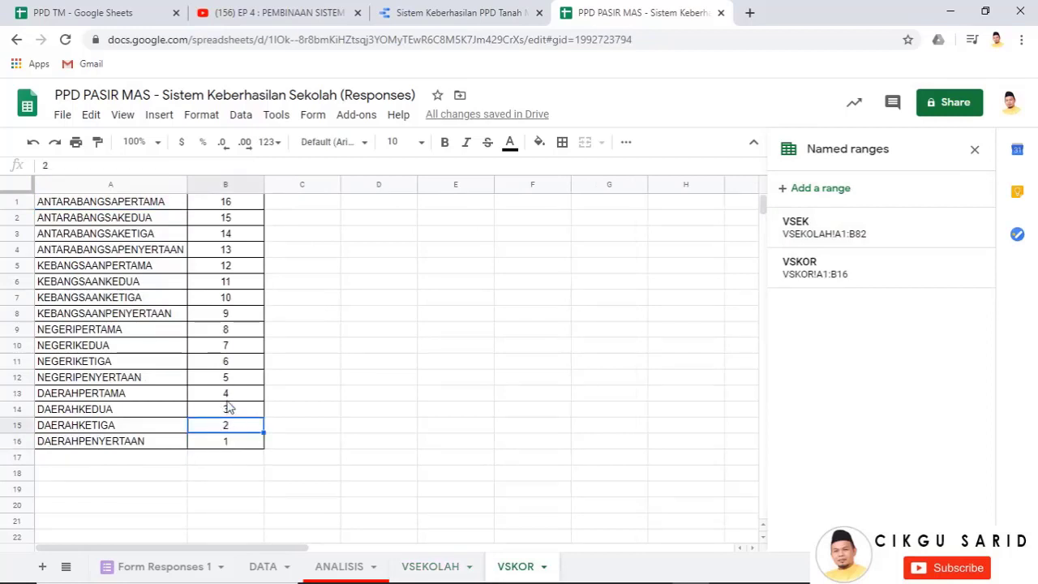
pyautogui.click(228, 395)
pyautogui.click(228, 363)
pyautogui.click(228, 330)
pyautogui.click(230, 284)
pyautogui.click(240, 219)
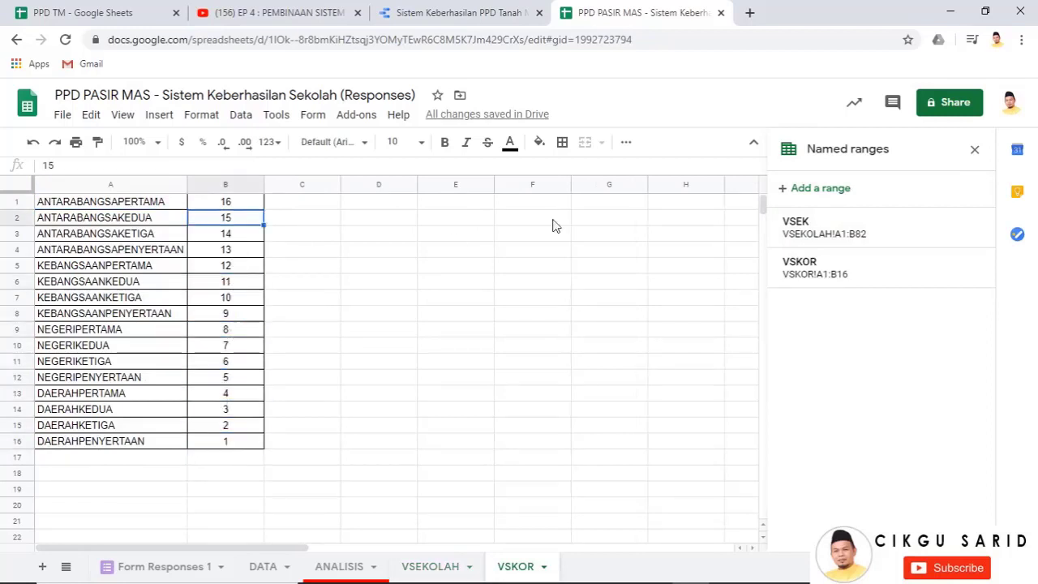
# Close the named ranges list and return to the top of VSEKOLAH after checking ANALISIS
pyautogui.click(973, 150)
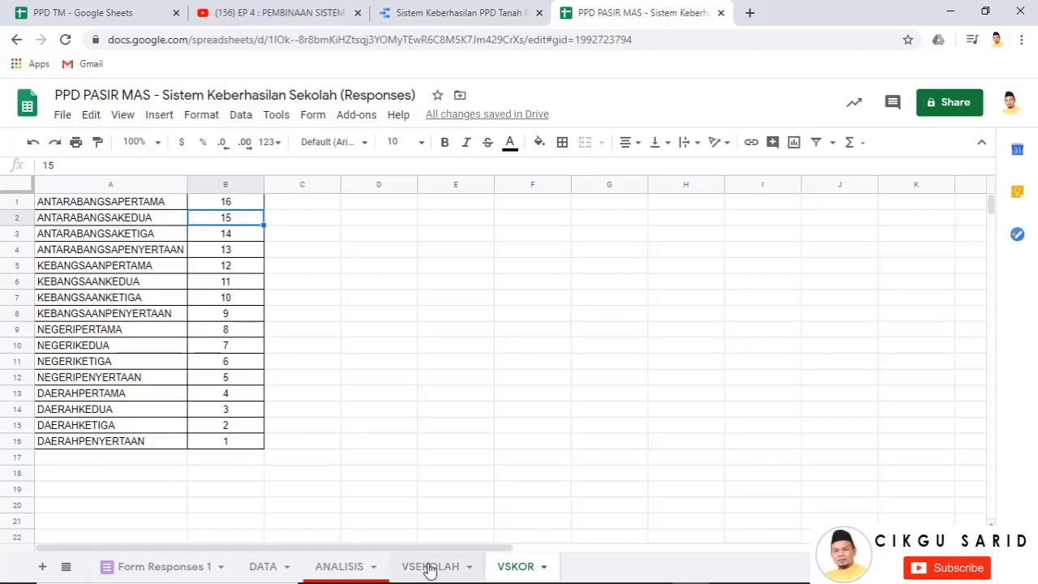
pyautogui.click(430, 567)
pyautogui.scroll(6, 195, 335)
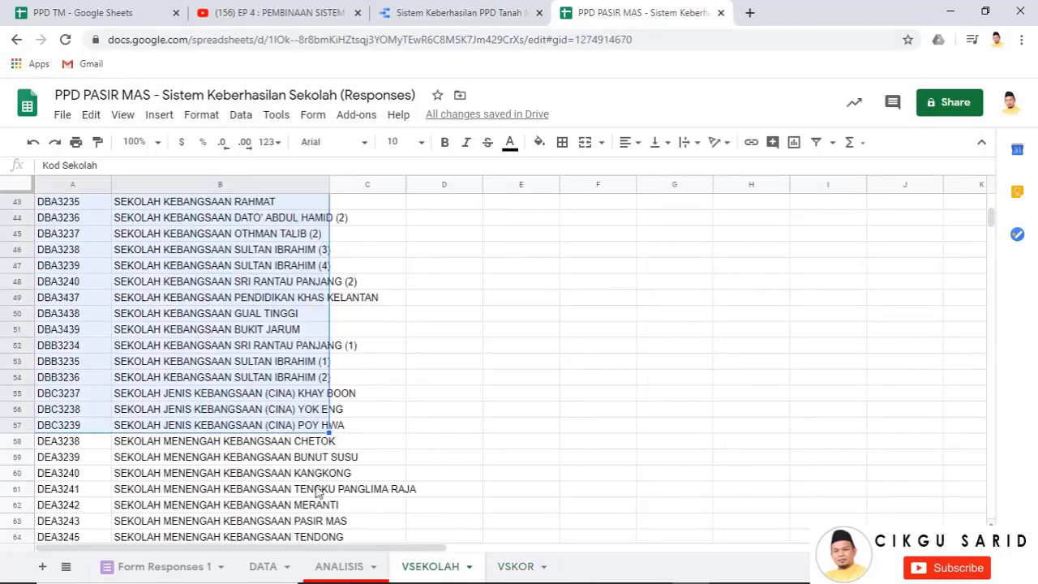
pyautogui.click(336, 563)
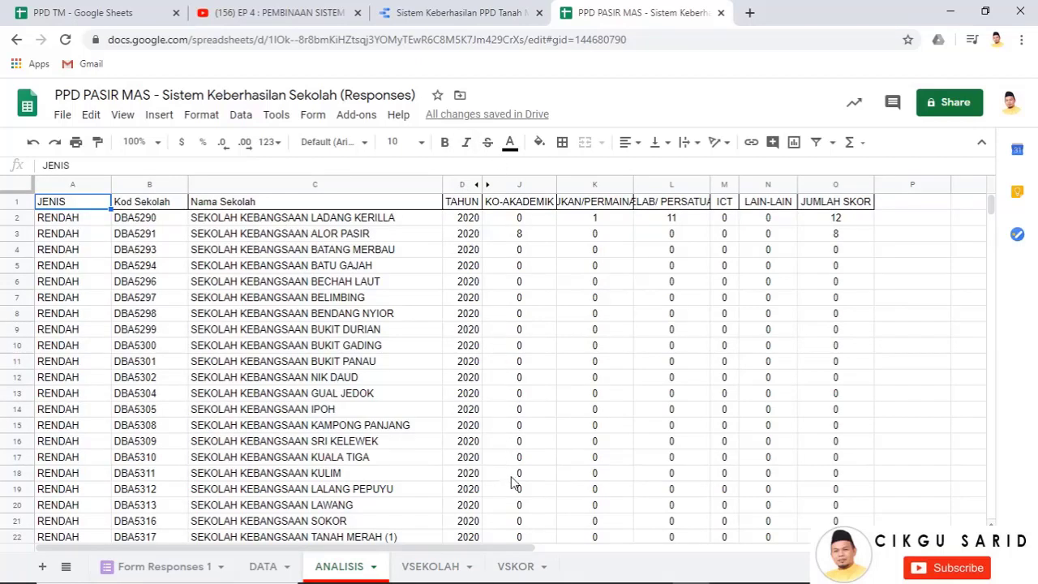
pyautogui.click(437, 566)
pyautogui.scroll(10, 204, 311)
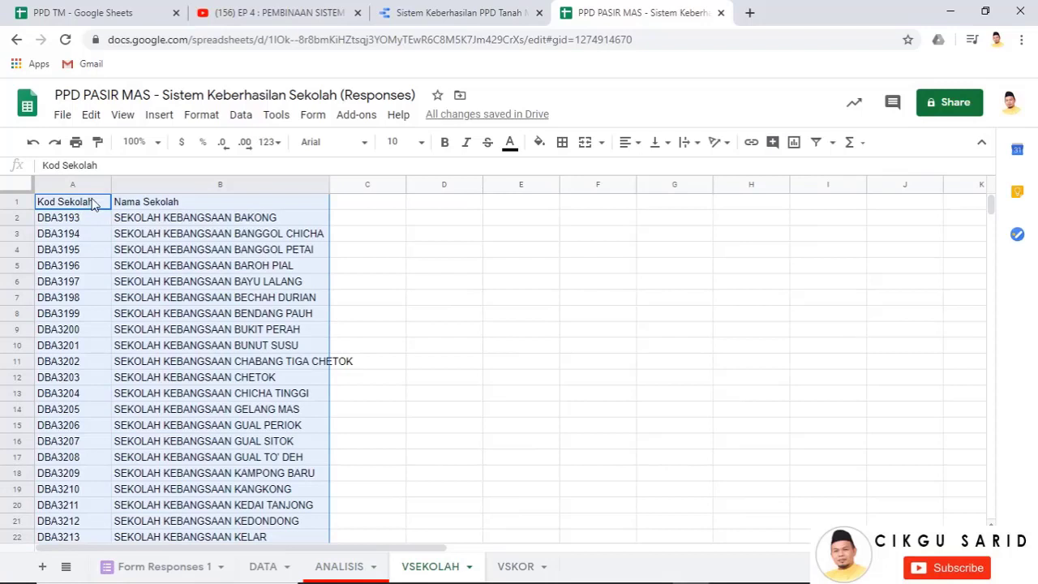
# Copy VSEKOLAH columns A:B and paste the school codes and names at ANALISIS Kod Sekolah
pyautogui.moveTo(75, 185); pyautogui.dragTo(220, 185)
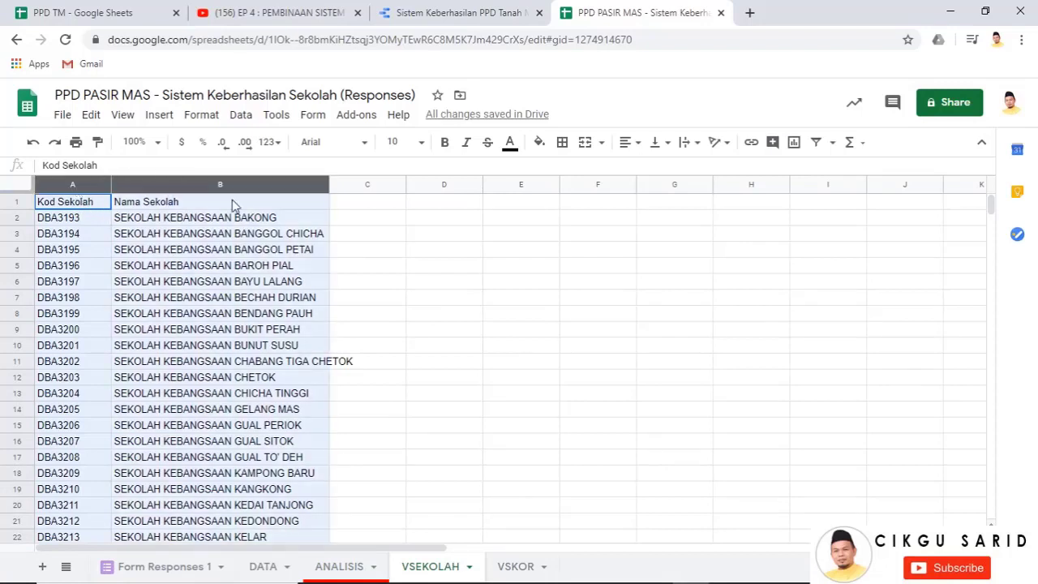
pyautogui.rightClick(221, 243)
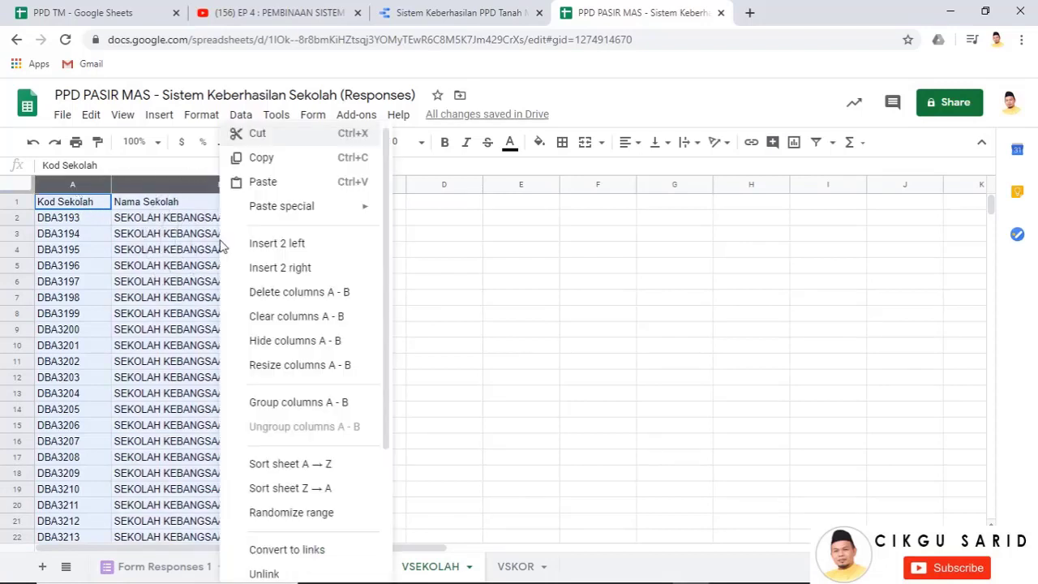
pyautogui.click(279, 166)
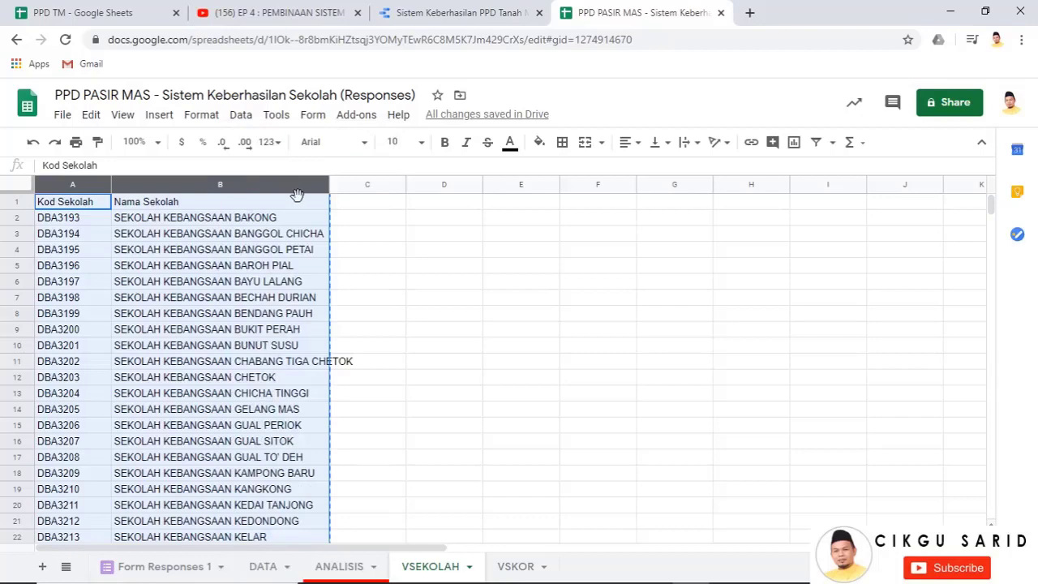
pyautogui.click(335, 567)
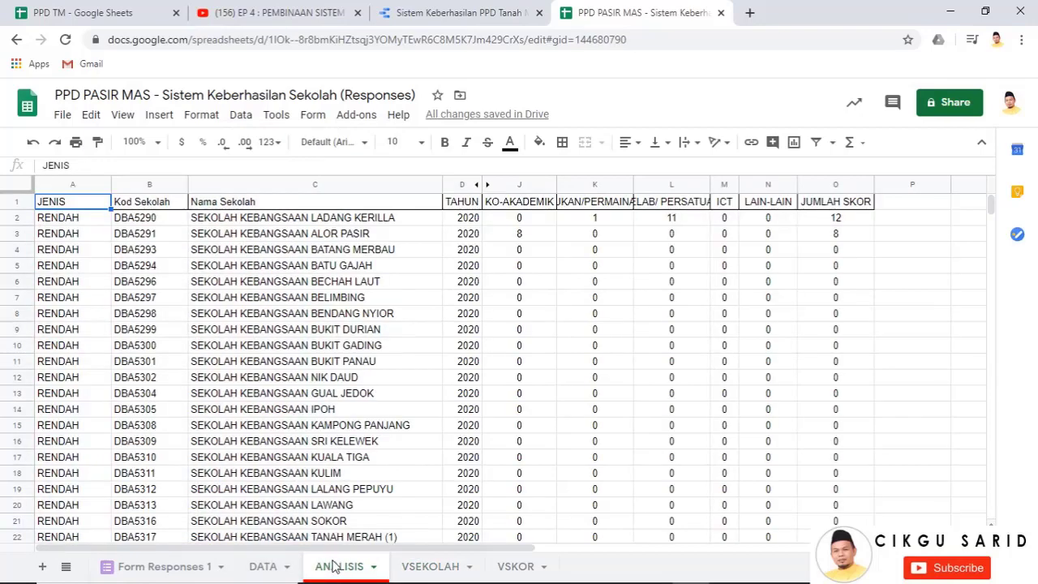
pyautogui.click(159, 208)
pyautogui.rightClick(160, 208)
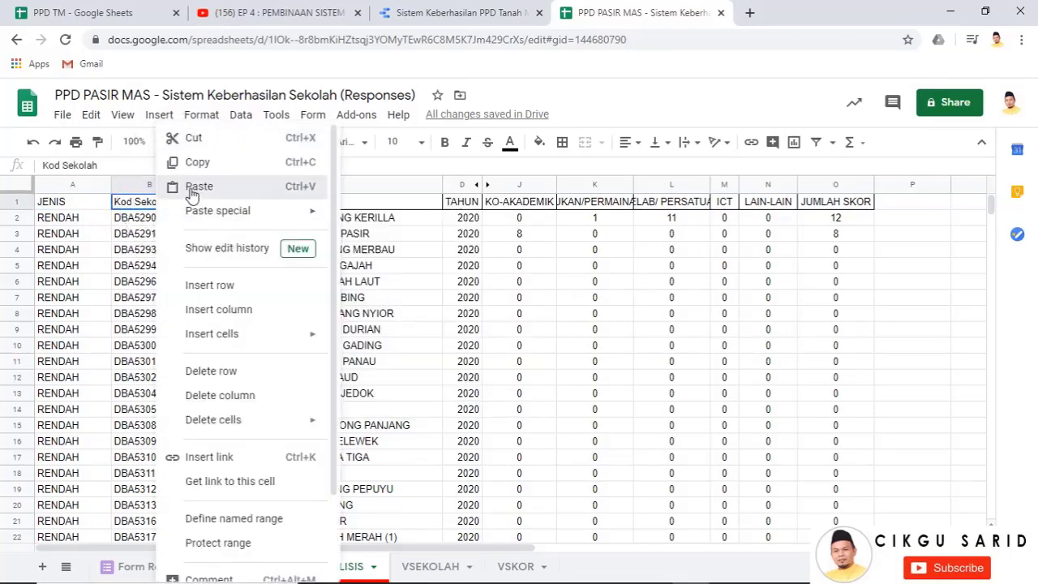
pyautogui.click(192, 188)
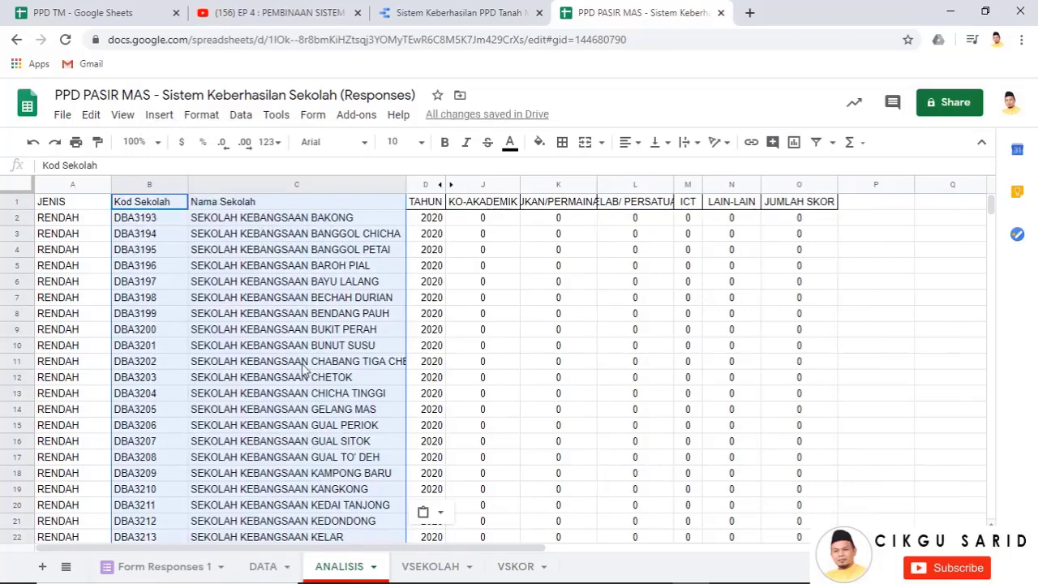
# Scroll the ANALISIS sheet and select the last RENDAH cell in column A
pyautogui.scroll(-10, 324, 341)
pyautogui.scroll(-7, 311, 408)
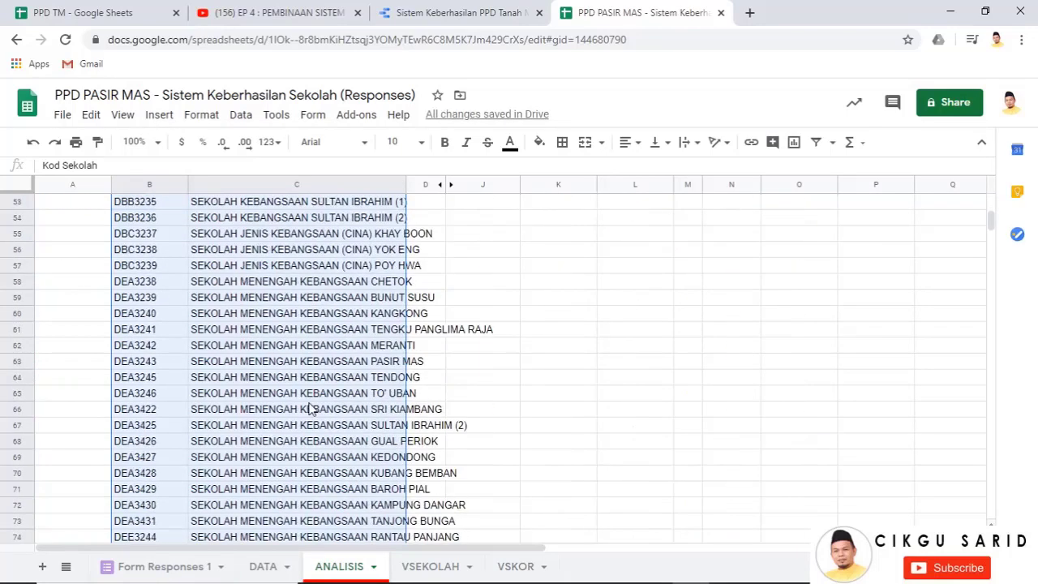
pyautogui.scroll(7, 248, 377)
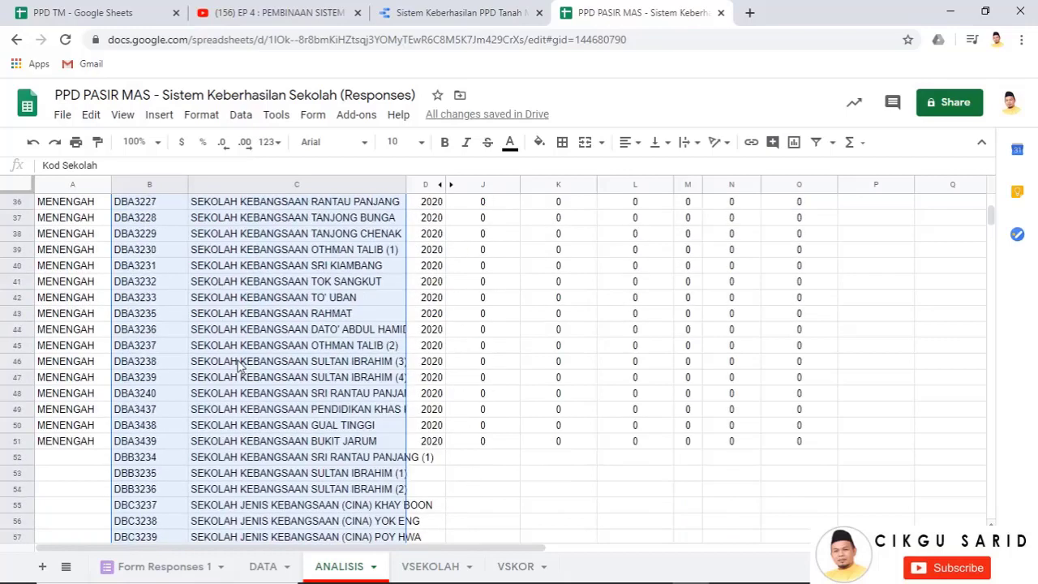
pyautogui.scroll(6, 238, 365)
pyautogui.scroll(-3, 103, 354)
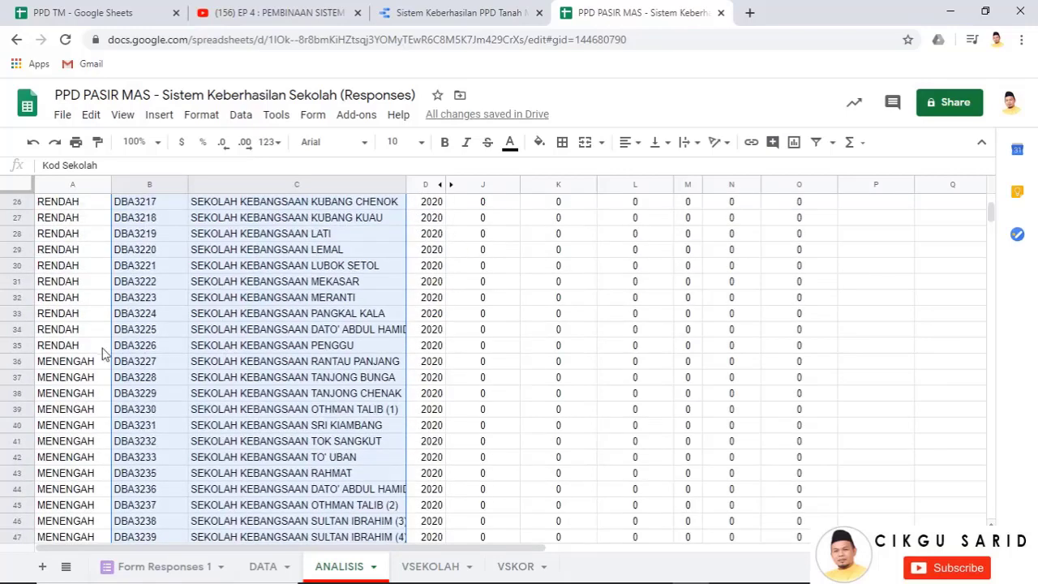
pyautogui.click(87, 347)
# Fill RENDAH down to A57, enter MENENGAH in A58 and fill it down the secondary schools
pyautogui.moveTo(113, 351); pyautogui.dragTo(79, 313)
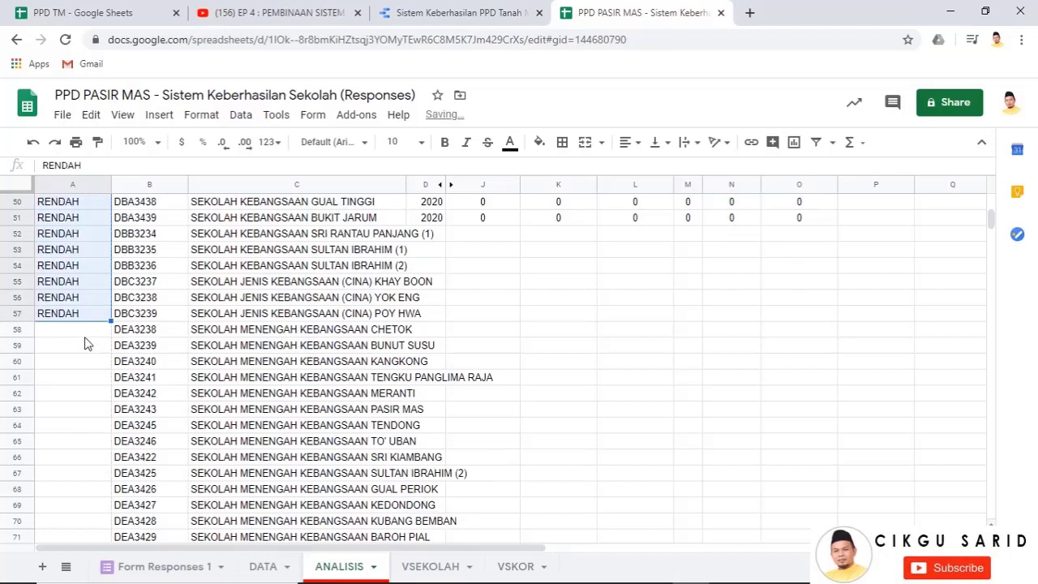
pyautogui.click(81, 330)
pyautogui.write('MENENGAH')
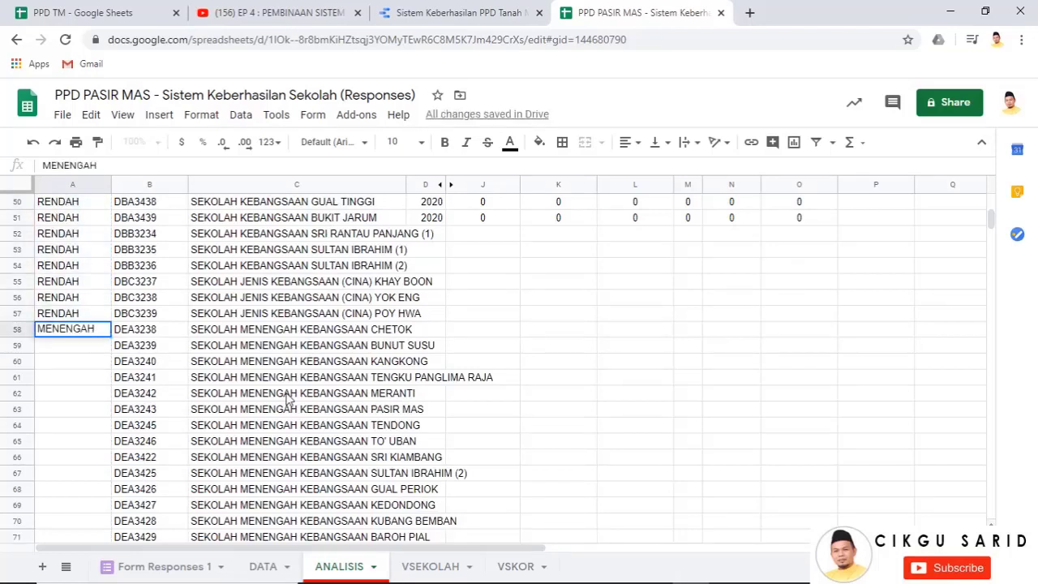
pyautogui.press('Return')
pyautogui.click(94, 333)
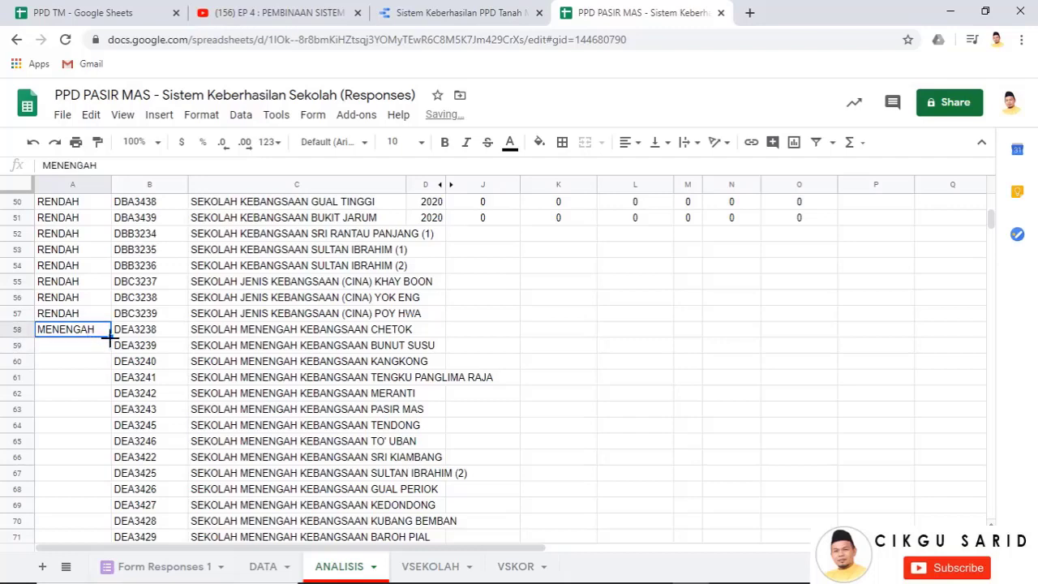
pyautogui.moveTo(110, 339); pyautogui.dragTo(125, 382)
# Fill row 51's 2020 year and zero scores (D51:O51) down to row 82
pyautogui.scroll(10, 243, 365)
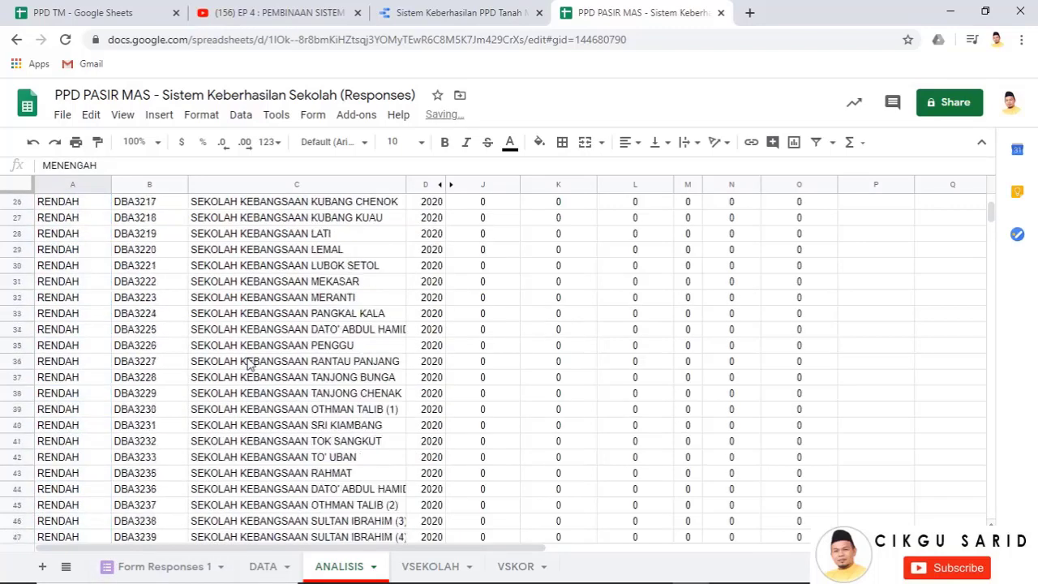
pyautogui.scroll(-8, 250, 364)
pyautogui.scroll(2, 497, 279)
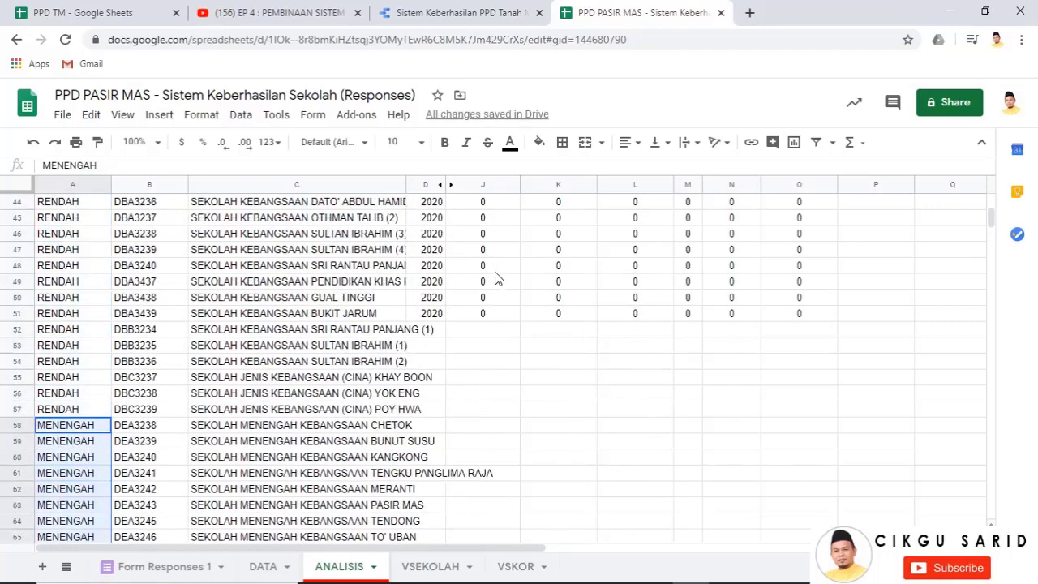
pyautogui.click(431, 314)
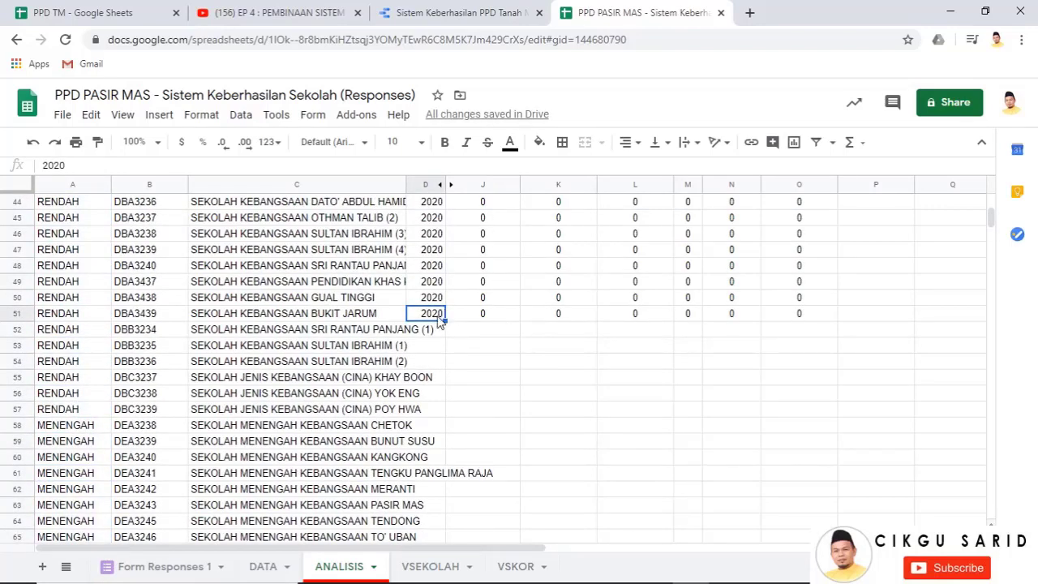
pyautogui.moveTo(437, 316); pyautogui.dragTo(614, 405)
pyautogui.scroll(5, 632, 408)
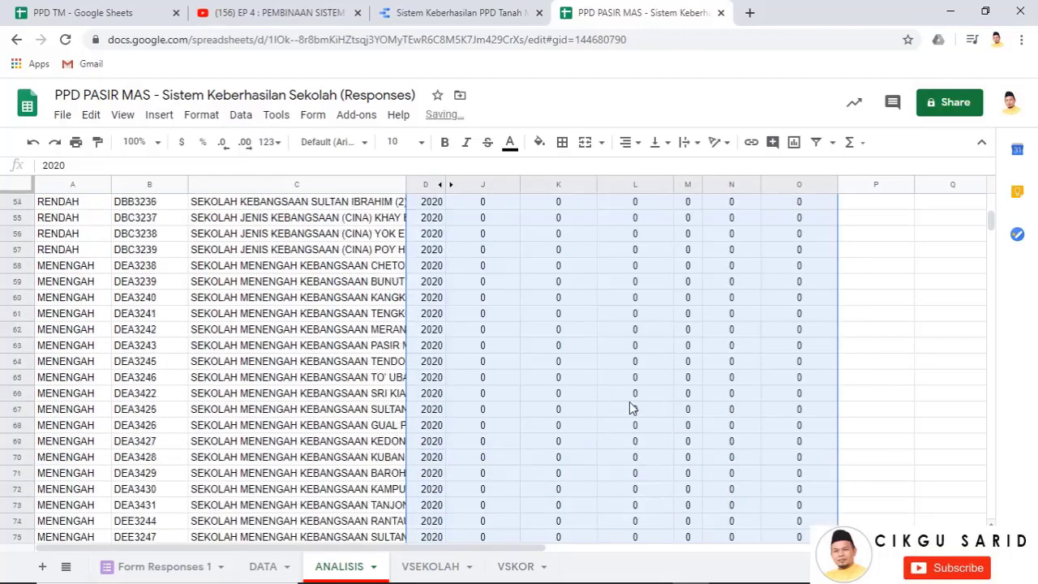
pyautogui.scroll(10, 632, 408)
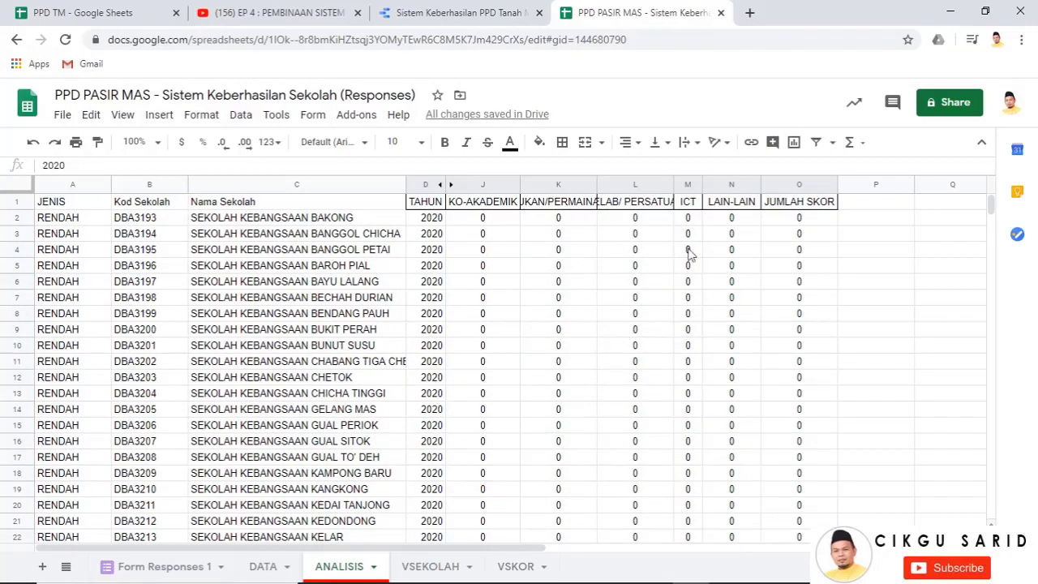
# On the DATA sheet, select rows 2–5 and attempt to delete the four sample responses
pyautogui.click(273, 568)
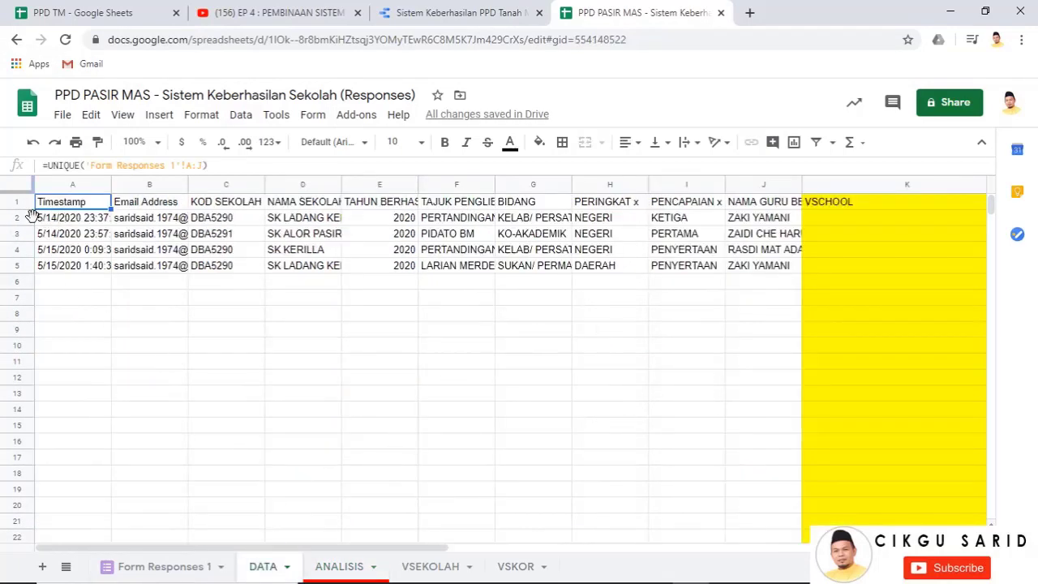
pyautogui.moveTo(24, 219); pyautogui.dragTo(24, 264)
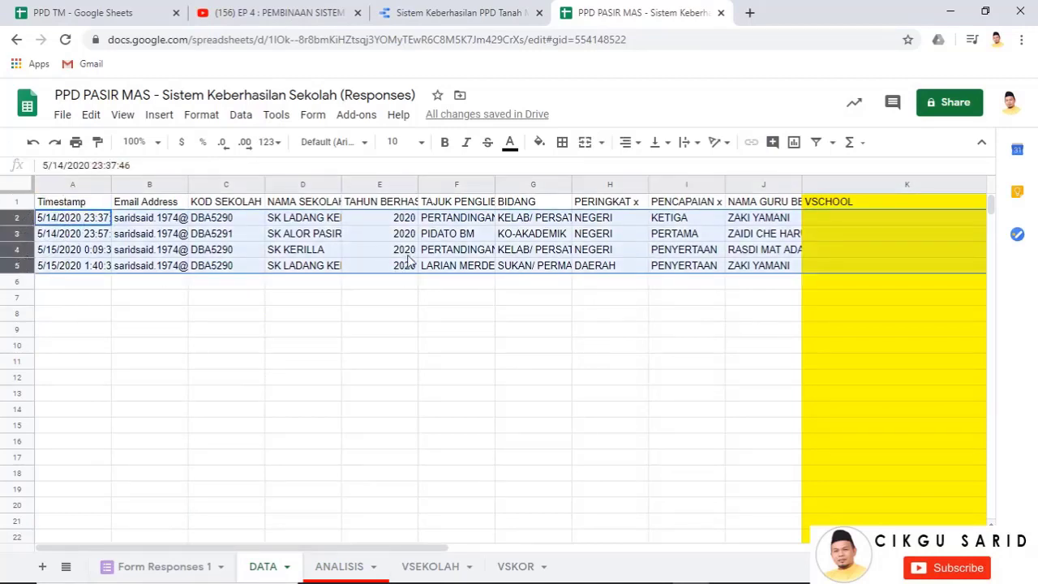
pyautogui.rightClick(408, 255)
pyautogui.rightClick(352, 232)
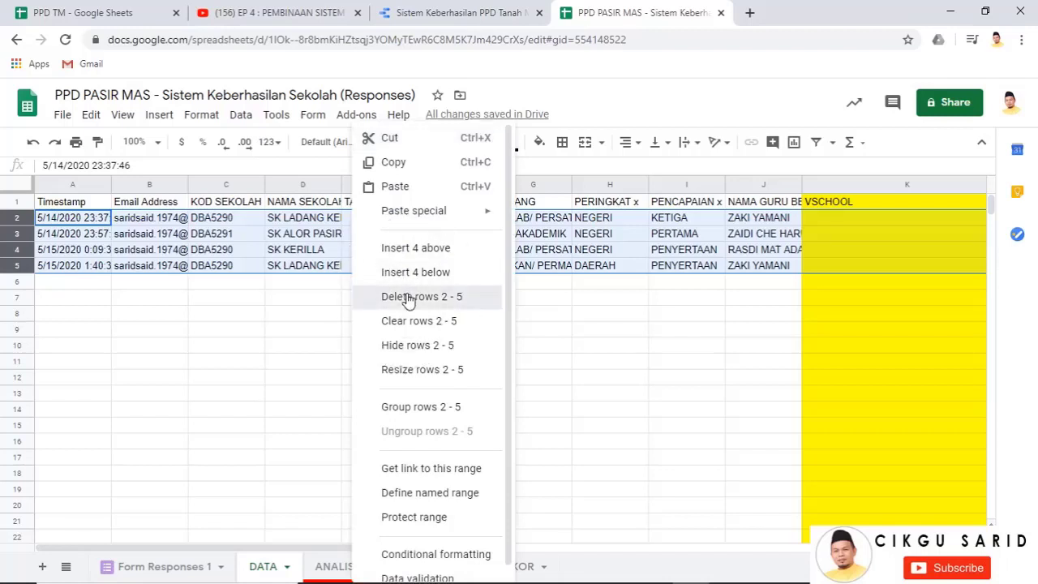
pyautogui.click(409, 297)
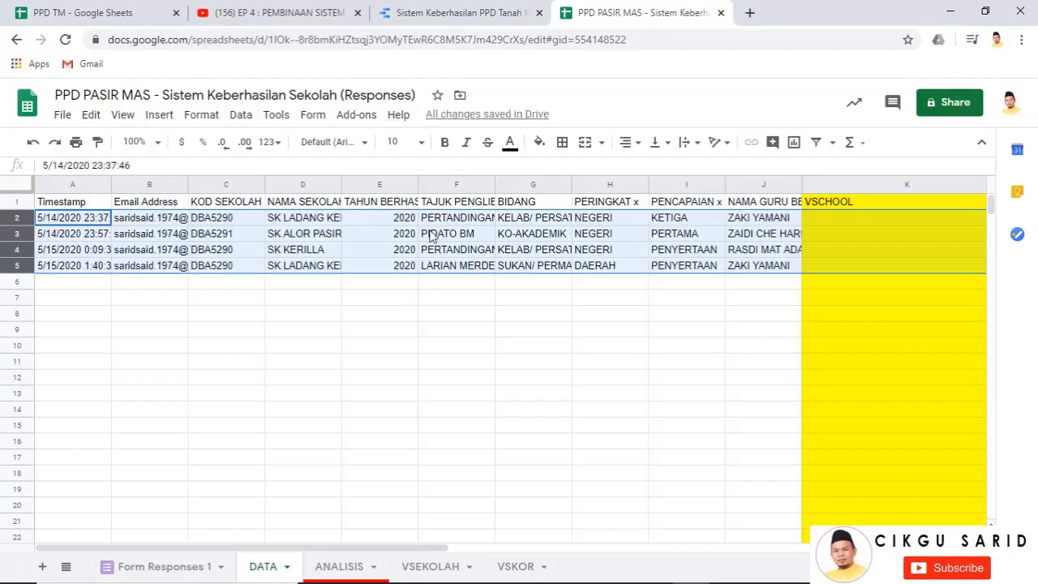
pyautogui.click(172, 568)
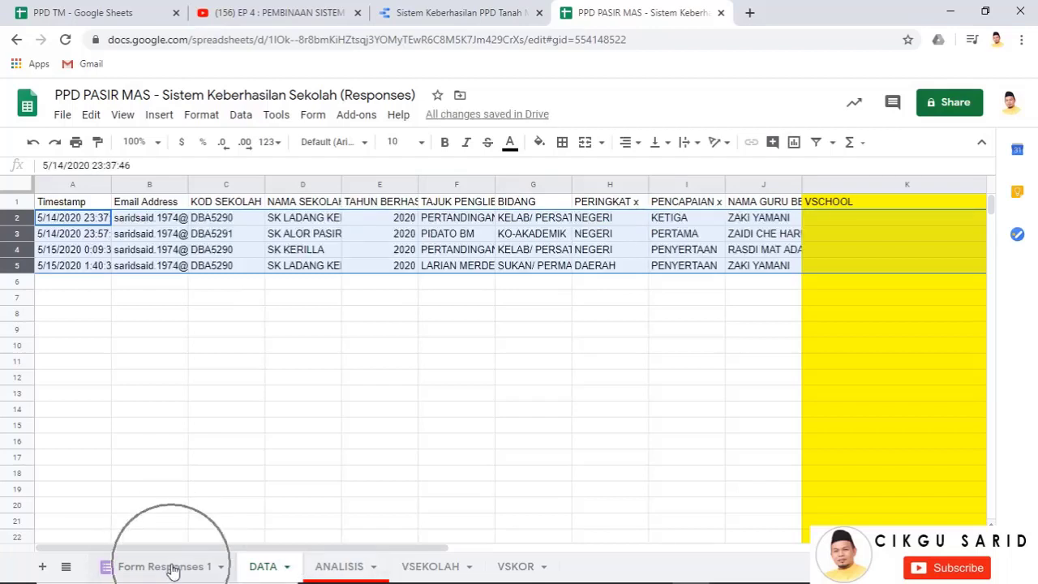
# Delete rows 2–5 on Form Responses 1 and confirm the DATA sheet is empty below its headers
pyautogui.click(268, 570)
pyautogui.click(174, 569)
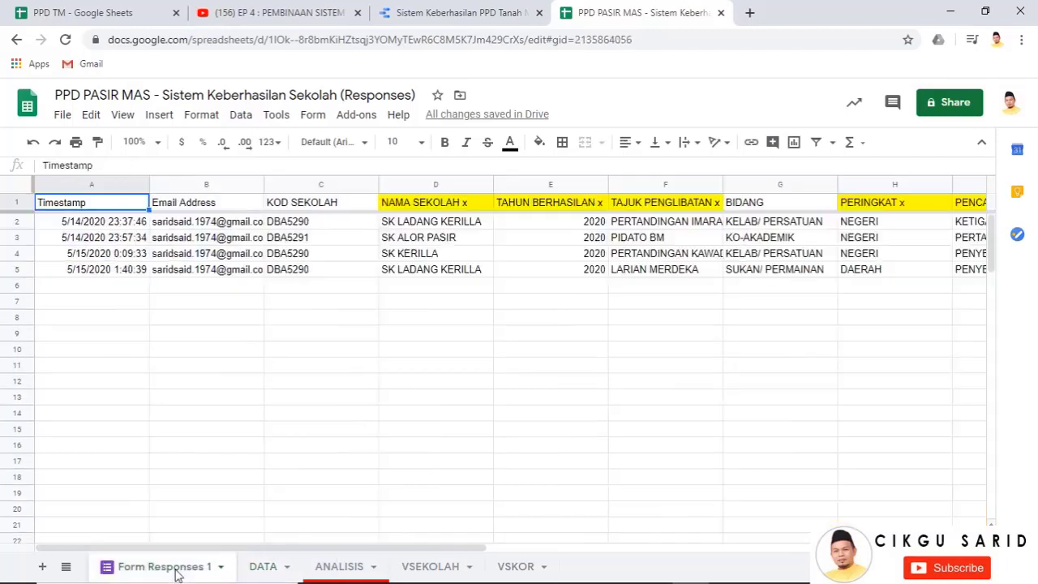
pyautogui.click(17, 222)
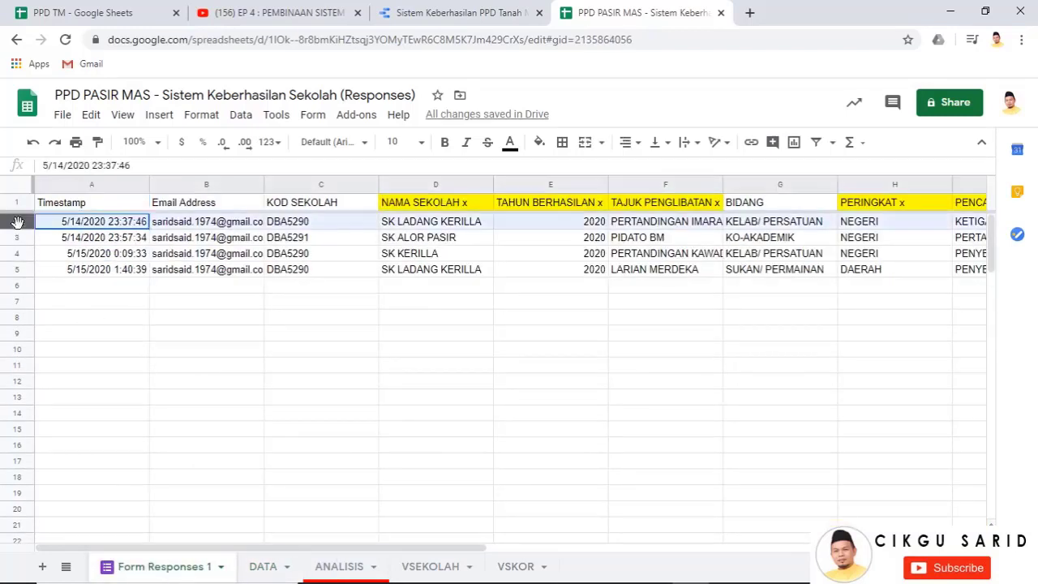
pyautogui.moveTo(17, 221); pyautogui.dragTo(16, 269)
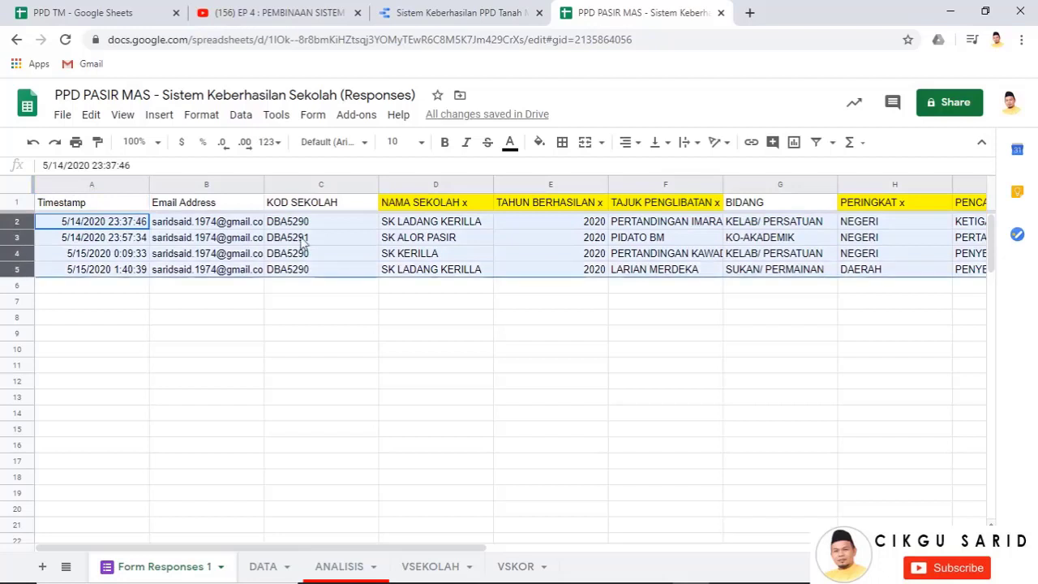
pyautogui.rightClick(302, 305)
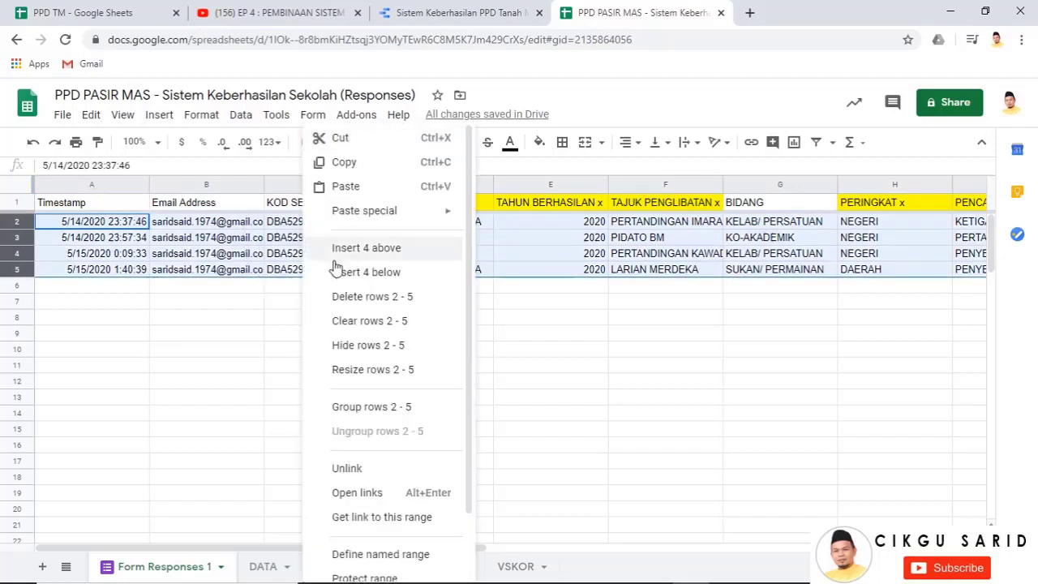
pyautogui.click(360, 298)
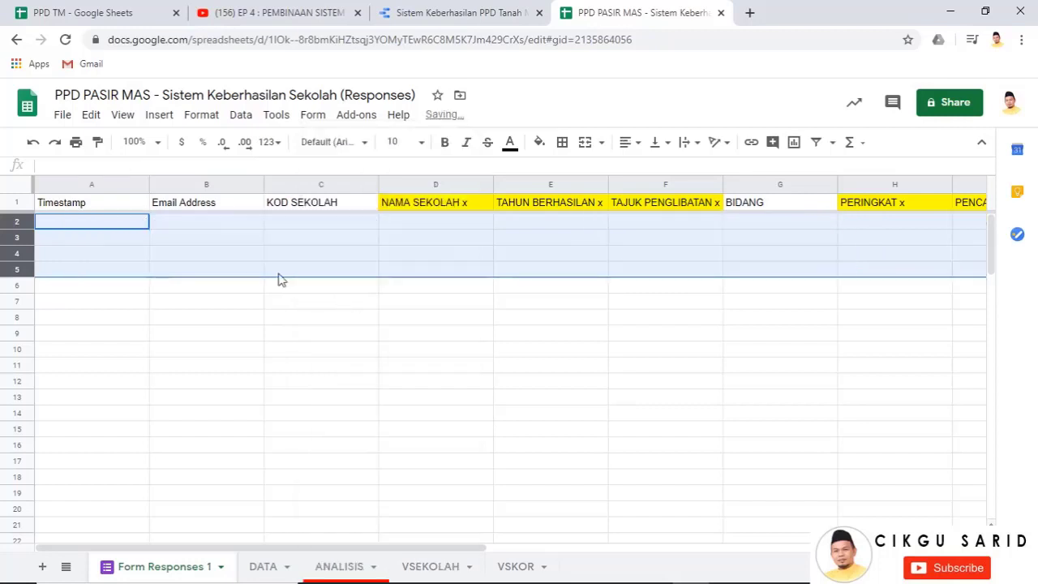
pyautogui.click(267, 571)
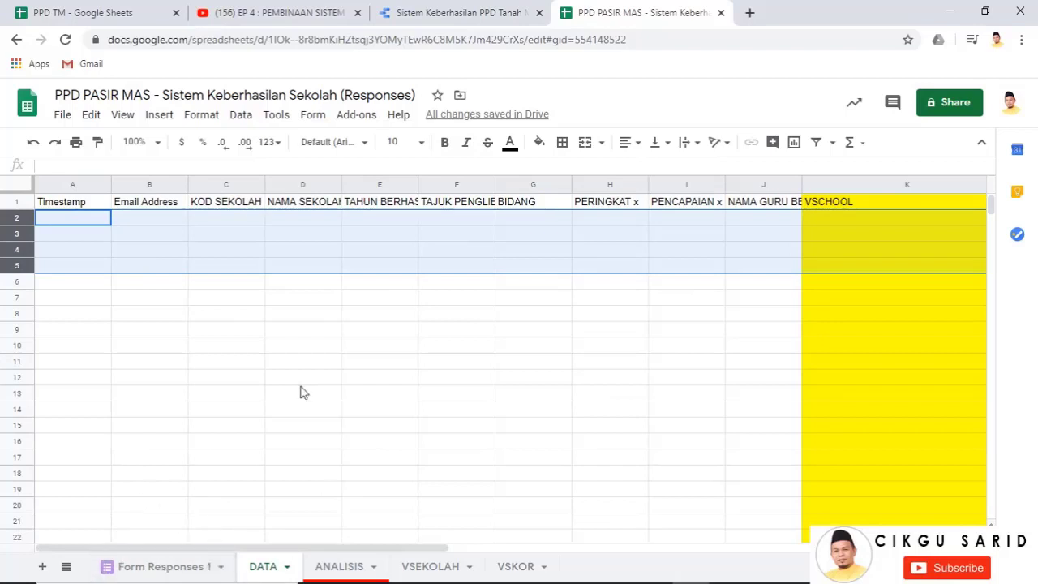
pyautogui.click(172, 571)
pyautogui.click(537, 316)
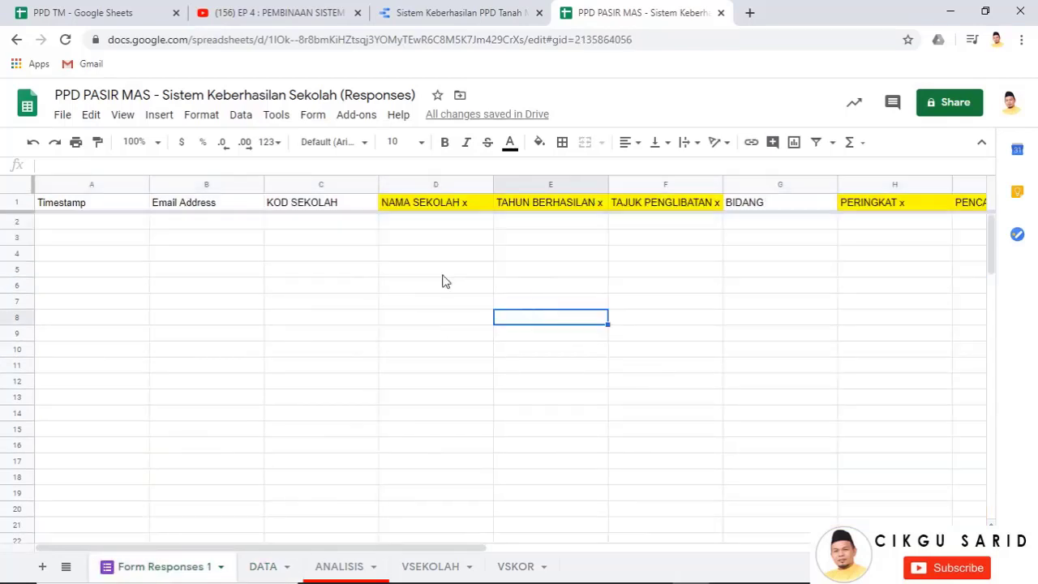
# Through Form > Edit form, replace 'Copy of' with 'PPD PASIR MAS -' and drop ' - PPD Tanah Merah'
pyautogui.click(313, 122)
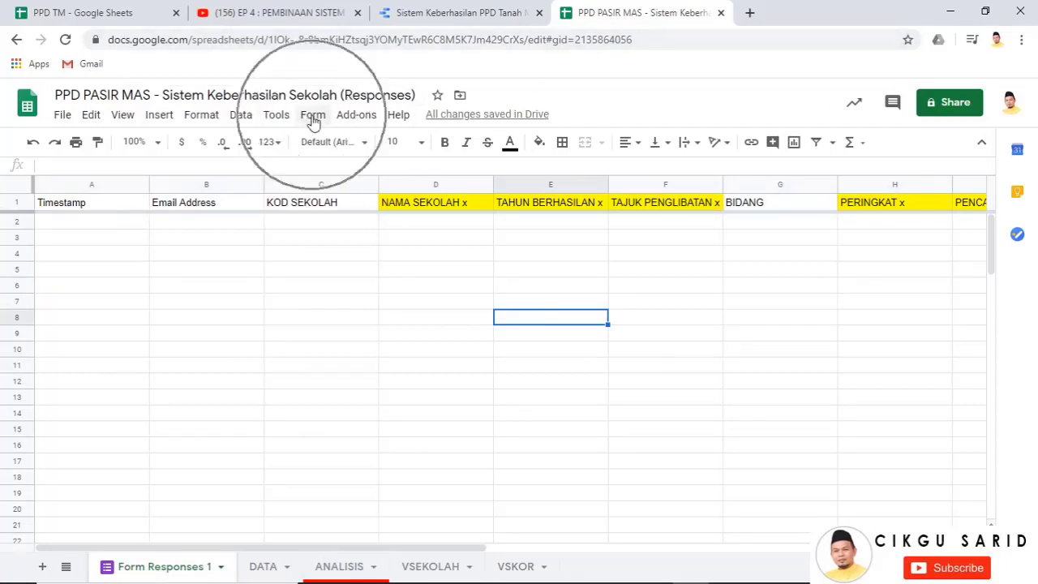
pyautogui.click(314, 120)
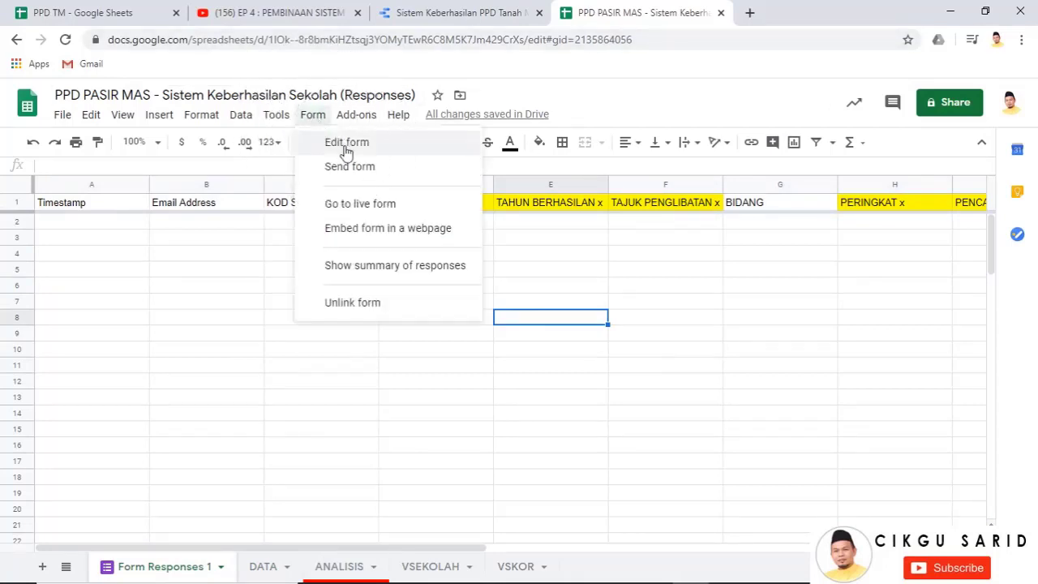
pyautogui.click(347, 151)
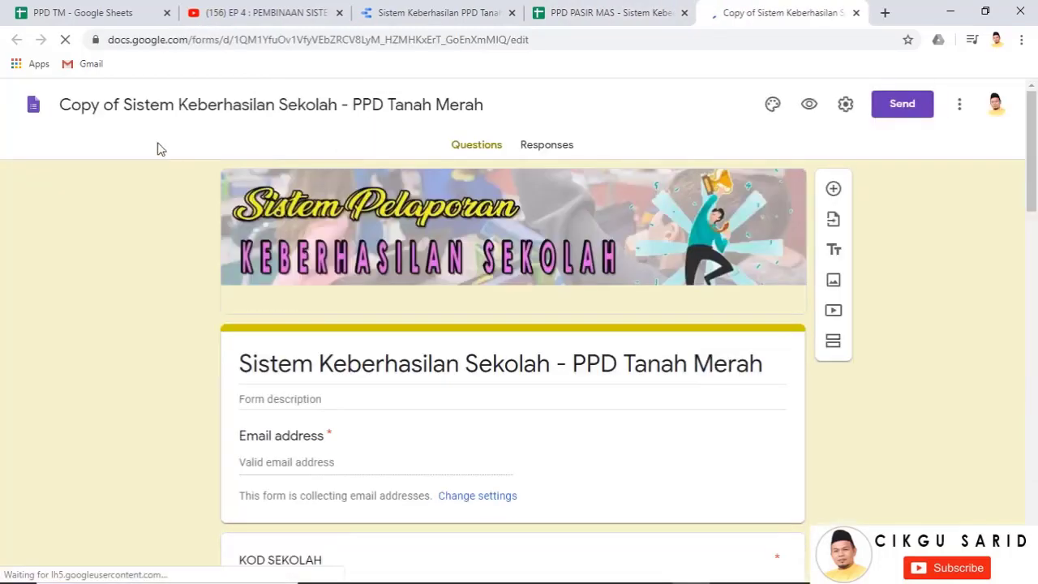
pyautogui.moveTo(122, 107); pyautogui.dragTo(58, 119)
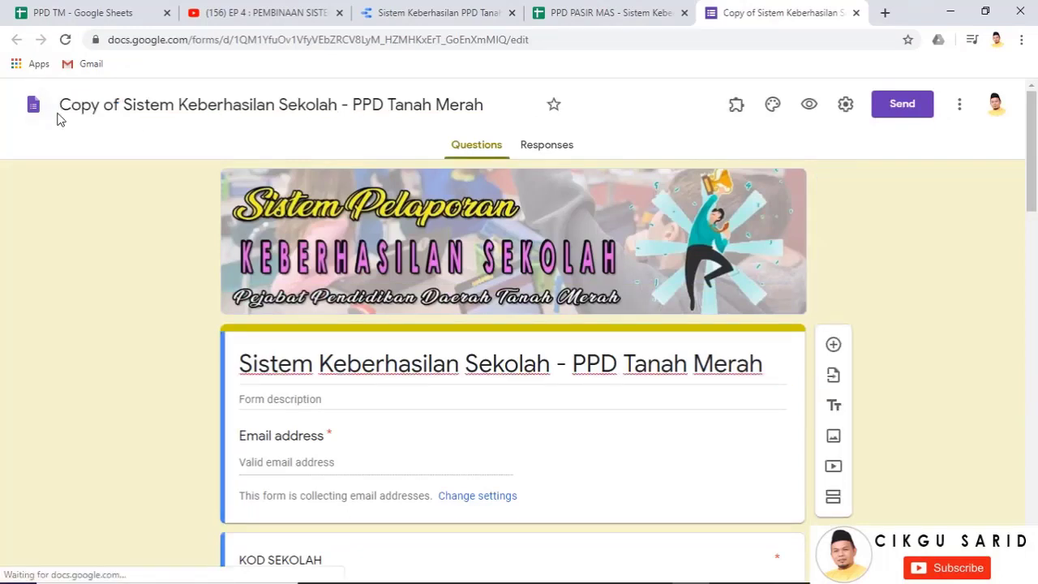
pyautogui.moveTo(122, 105); pyautogui.dragTo(28, 97)
pyautogui.write('PP')
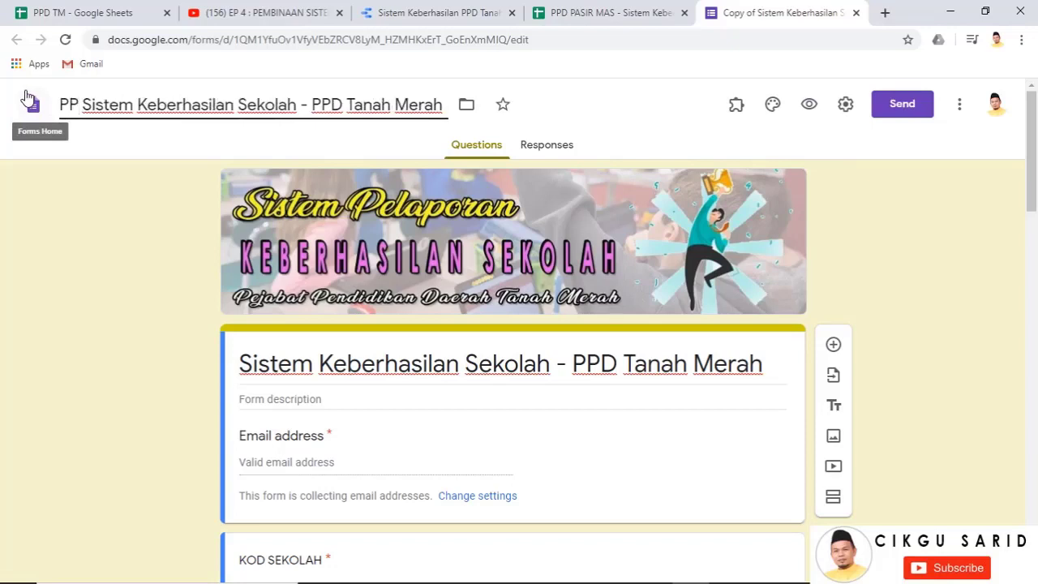
pyautogui.write('D PASIR MAS')
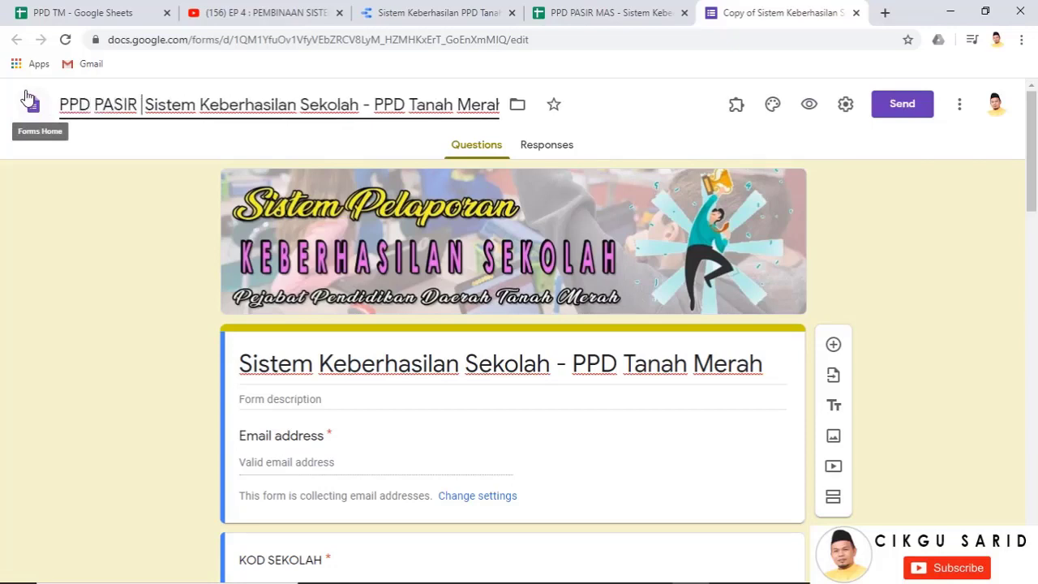
pyautogui.write(' -')
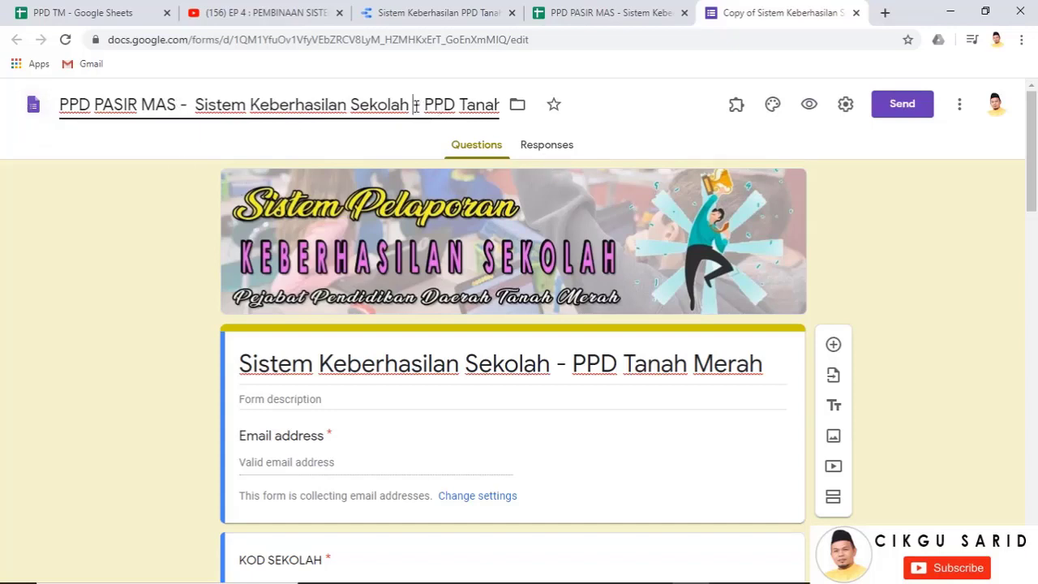
pyautogui.moveTo(415, 107); pyautogui.dragTo(547, 110)
pyautogui.press('BackSpace')
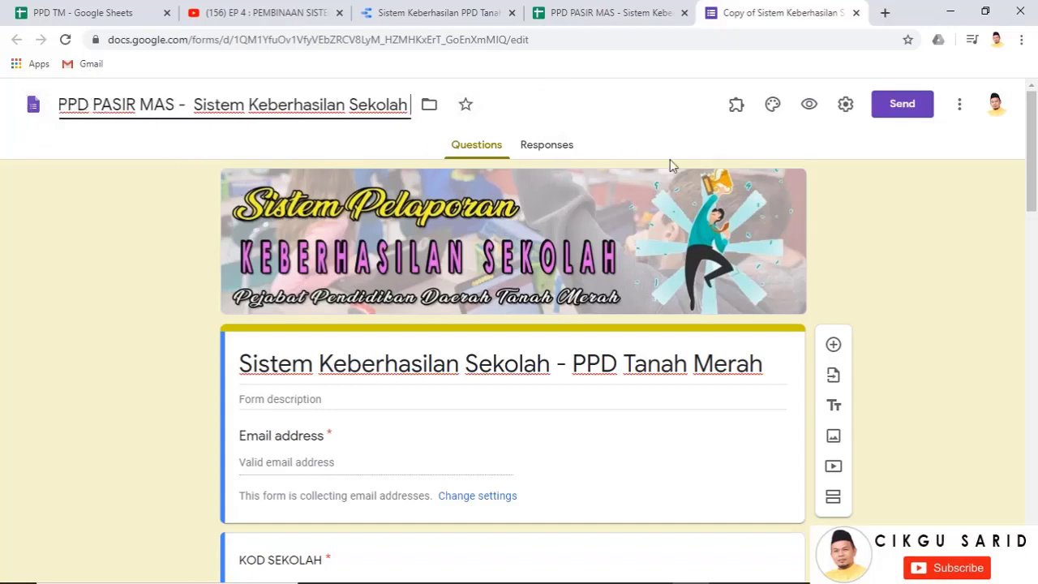
pyautogui.click(617, 235)
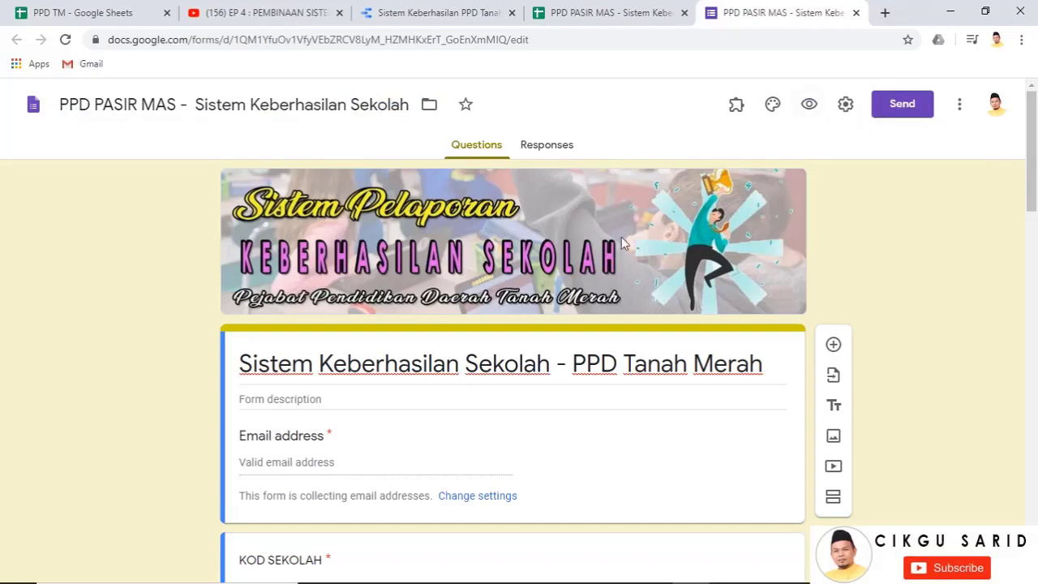
# Remove the uploaded header banner image in the form's theme options
pyautogui.click(772, 108)
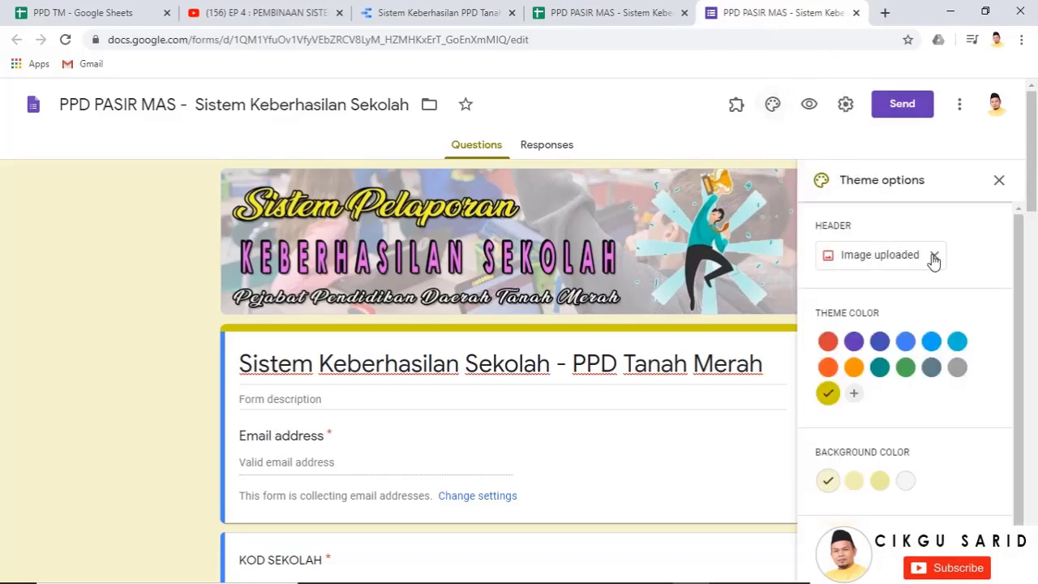
pyautogui.click(934, 256)
pyautogui.click(937, 264)
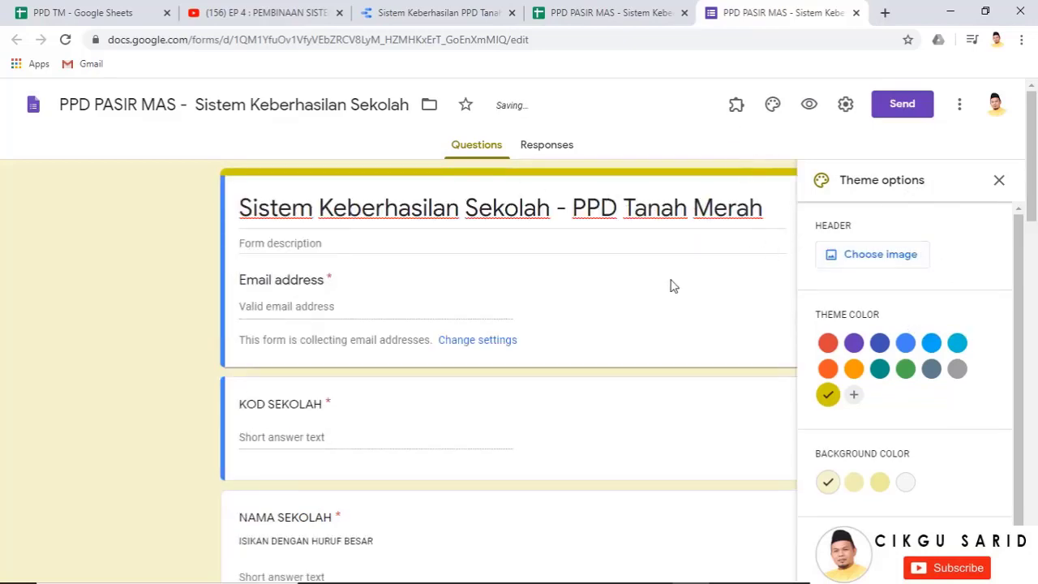
# Change 'Tanah Merah' to 'Pasir Mas' in the form heading
pyautogui.tripleClick(650, 207)
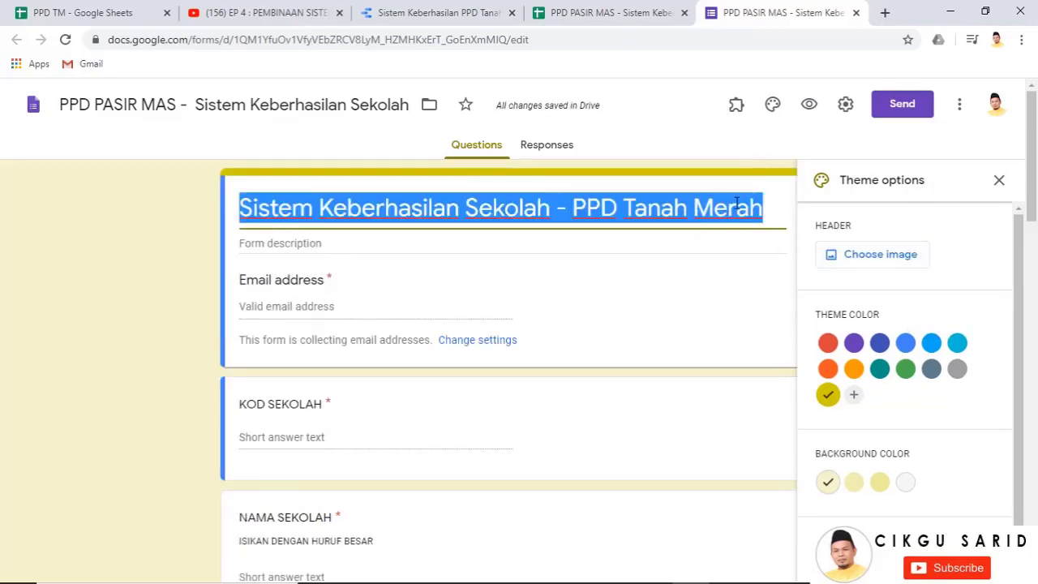
pyautogui.moveTo(763, 207); pyautogui.dragTo(626, 209)
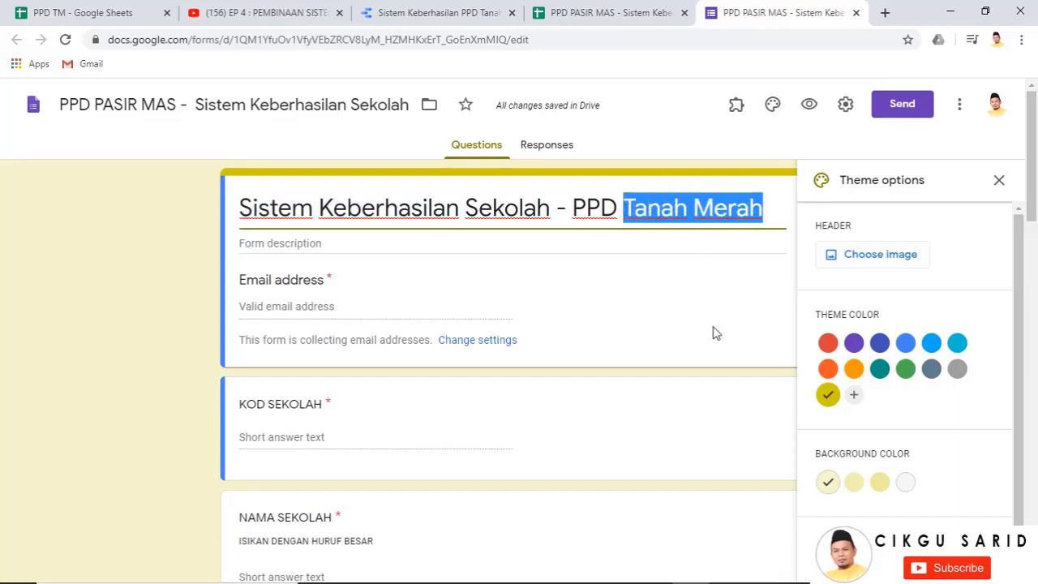
pyautogui.write('Pasir')
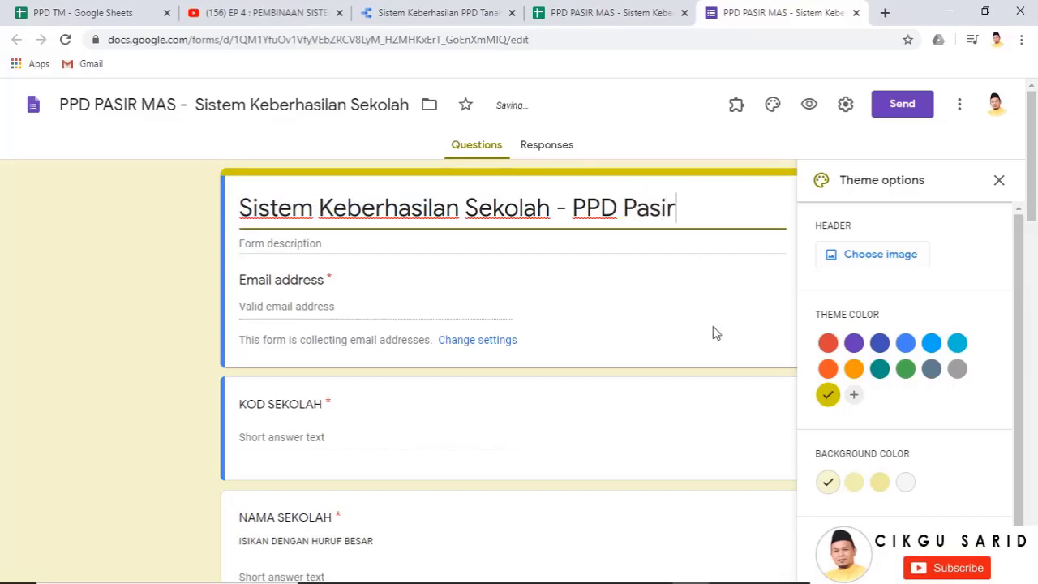
pyautogui.write(' Mas')
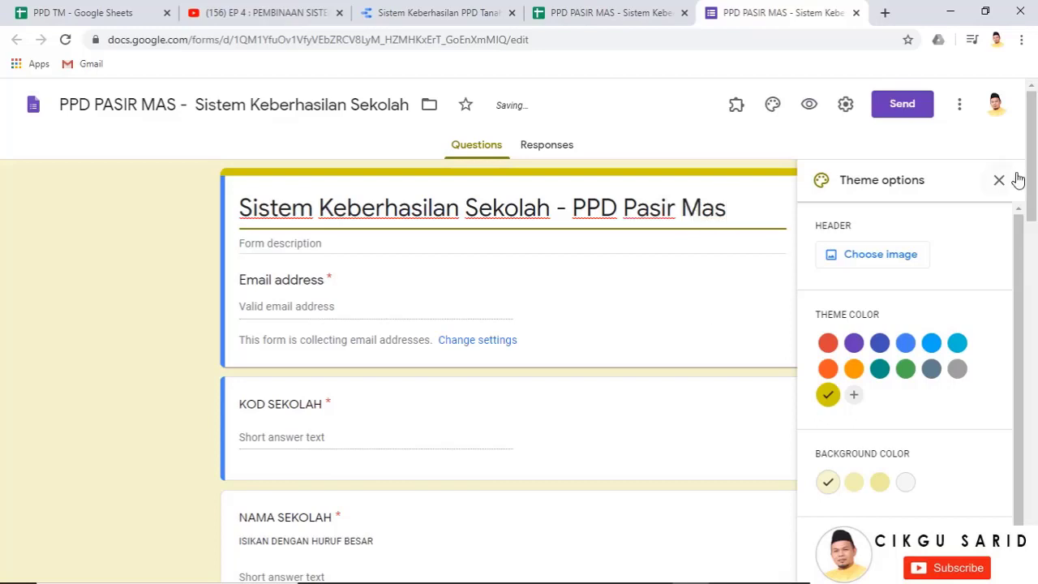
pyautogui.click(1003, 179)
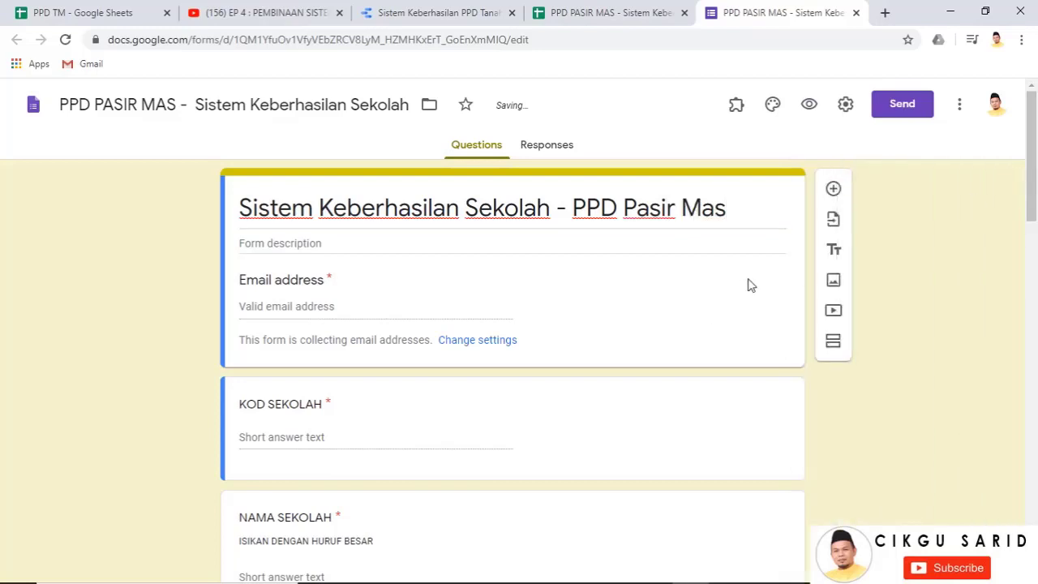
# Preview the live form, then return to the spreadsheet's ANALISIS sheet
pyautogui.click(807, 115)
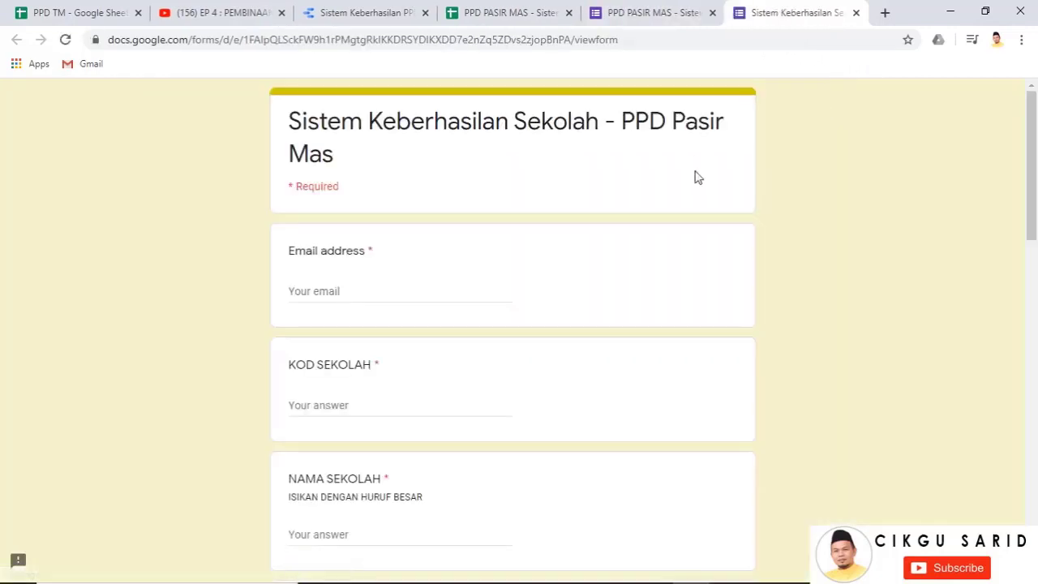
pyautogui.click(502, 14)
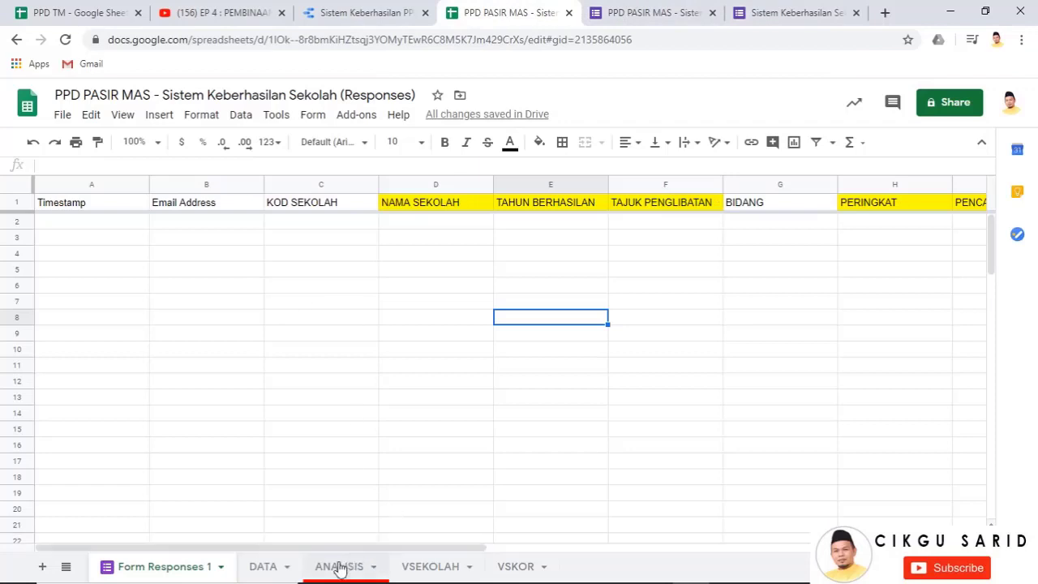
pyautogui.click(415, 568)
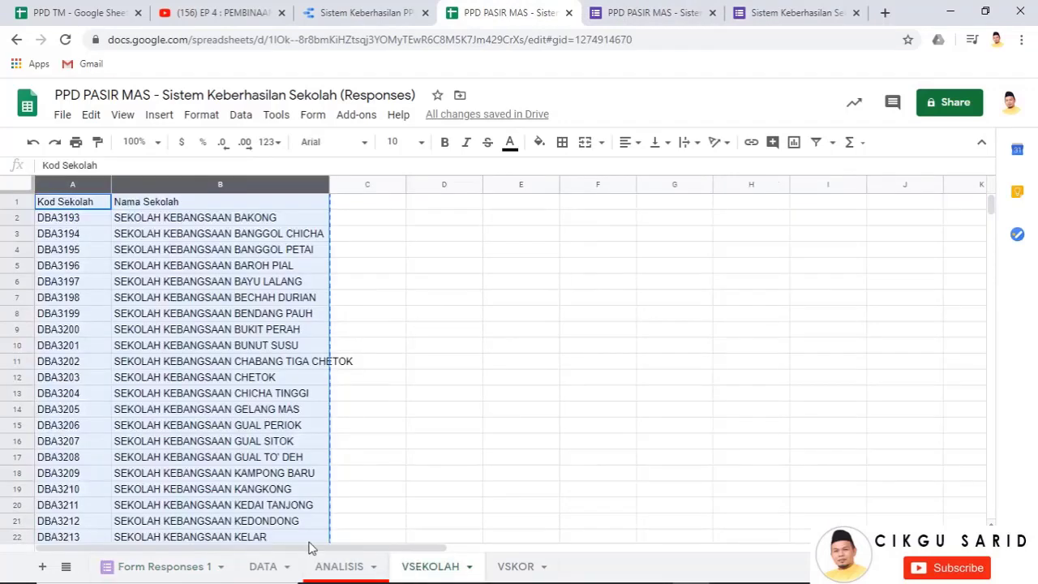
pyautogui.click(337, 567)
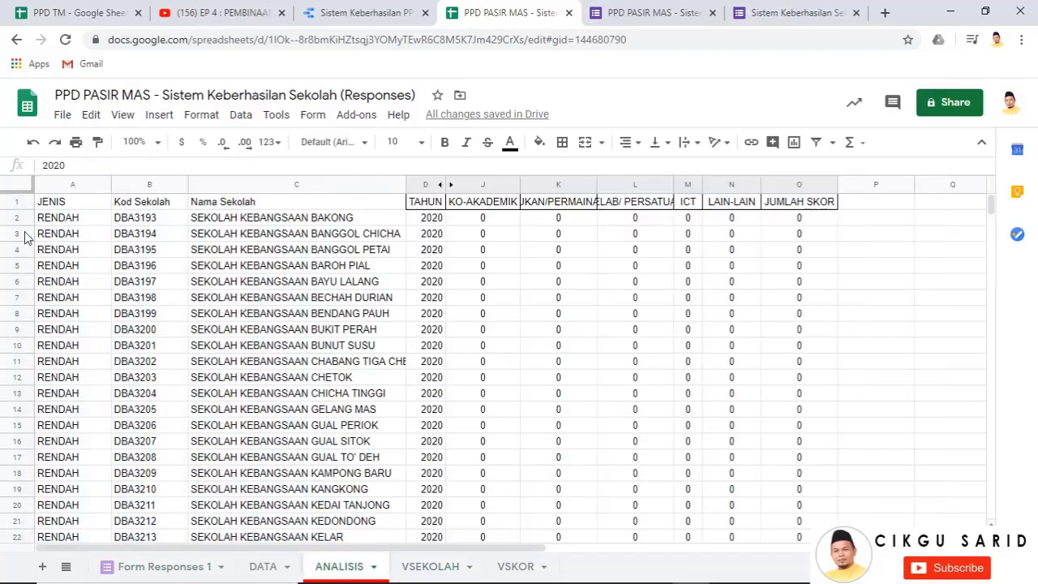
# Copy school code DBA3193 from ANALISIS and start answering the live form's email field
pyautogui.click(333, 218)
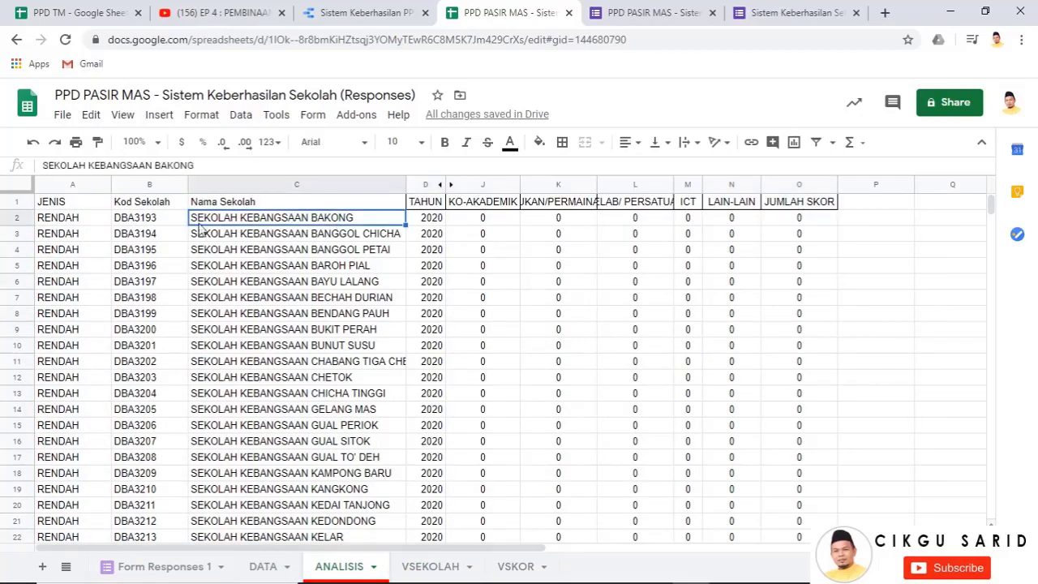
pyautogui.click(151, 221)
pyautogui.rightClick(151, 221)
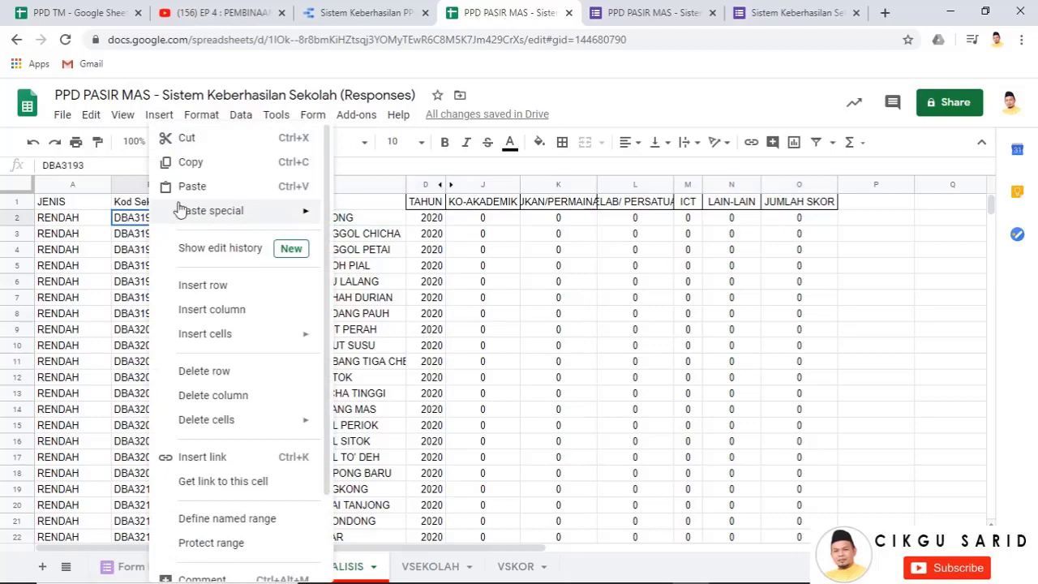
pyautogui.click(190, 162)
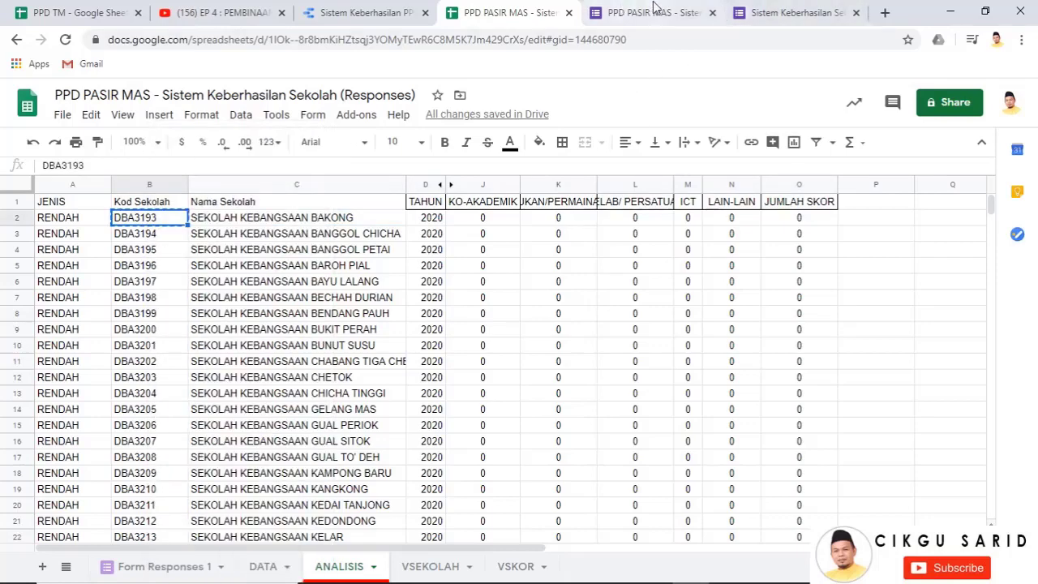
pyautogui.click(768, 12)
pyautogui.click(329, 297)
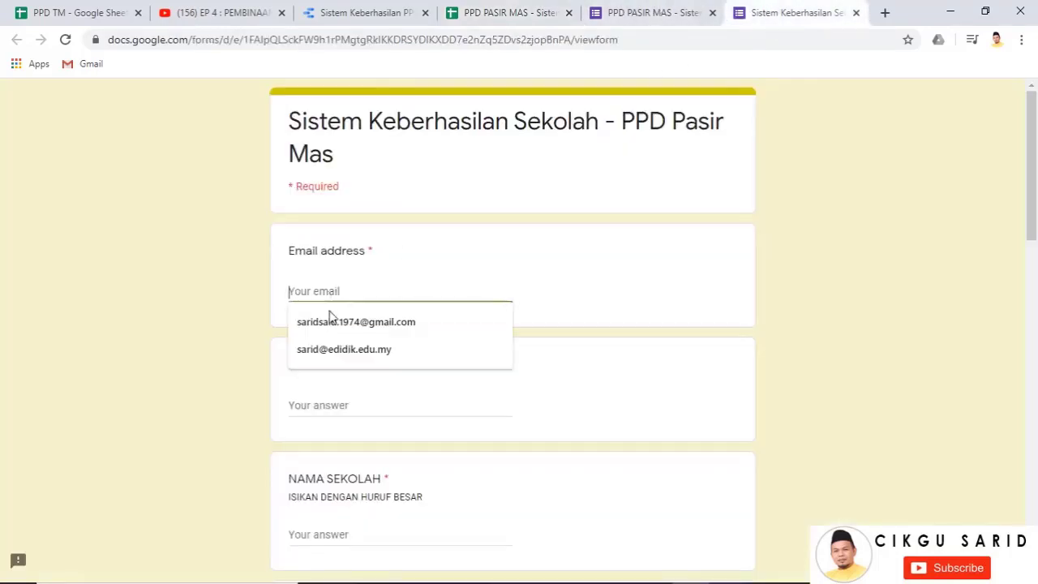
# Fill in the respondent's email, paste DBA3193 into KOD SEKOLAH, and enter SK as NAMA SEKOLAH
pyautogui.click(329, 318)
pyautogui.scroll(-1, 320, 365)
pyautogui.click(322, 337)
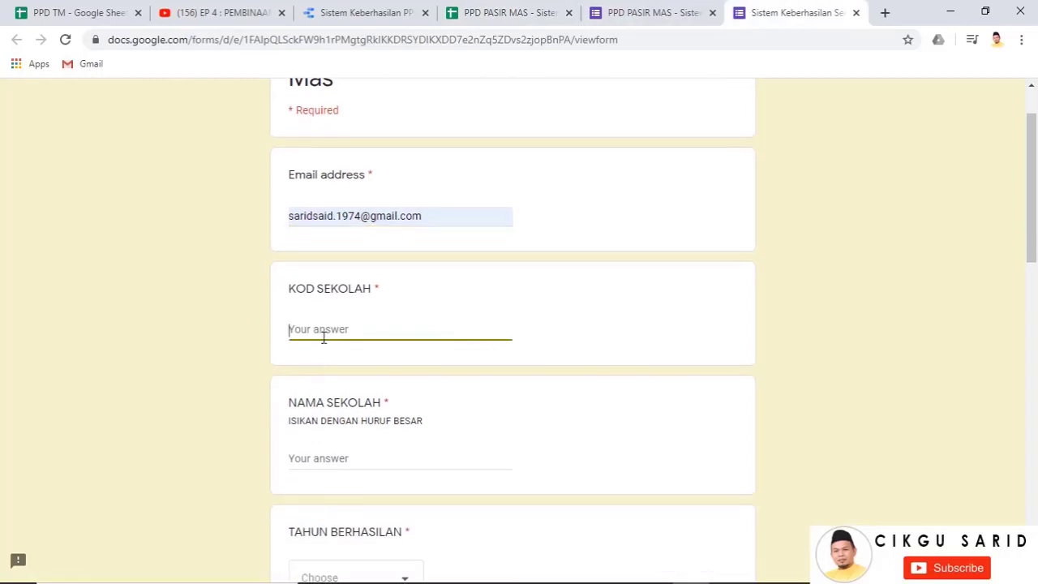
pyautogui.rightClick(323, 338)
pyautogui.click(356, 457)
pyautogui.scroll(-2, 350, 362)
pyautogui.click(308, 308)
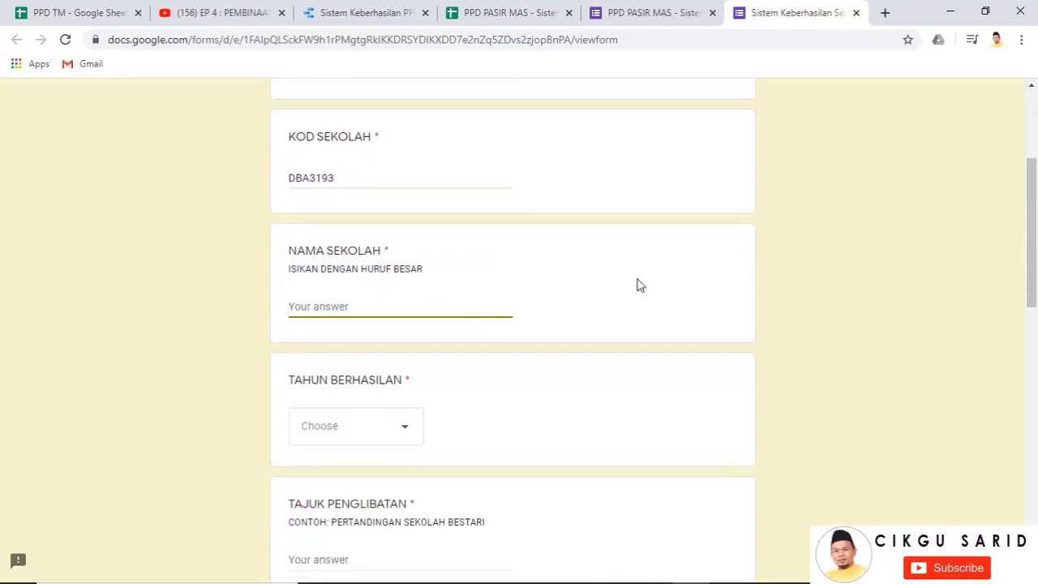
pyautogui.write('sk')
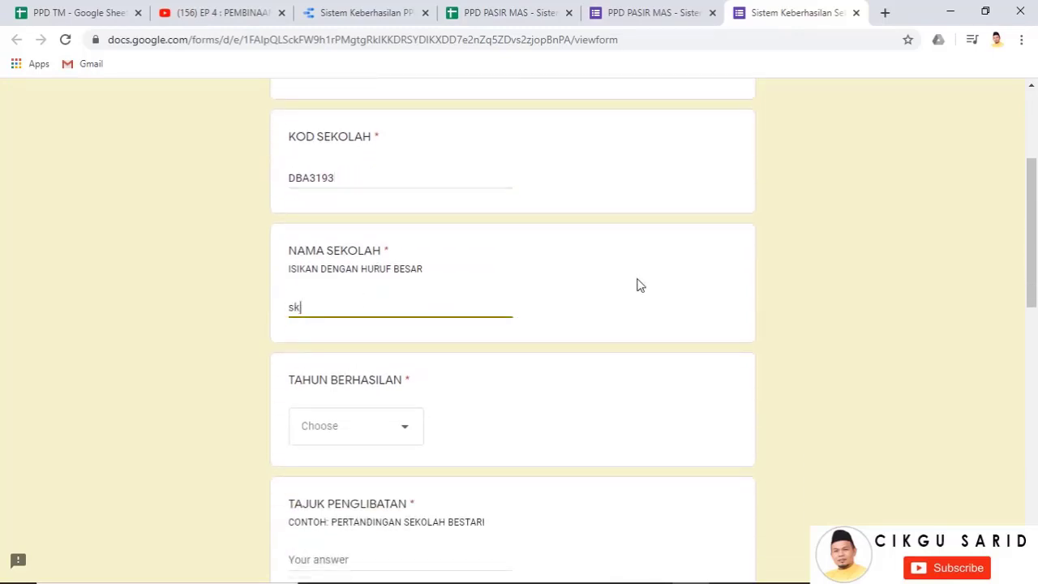
pyautogui.press('BackSpace')
pyautogui.press('BackSpace')
pyautogui.write('SK')
# Answer TAHUN BERHASILAN 2020, TAJUK PENGLIBATAN 'PERTANDINGAN', and BIDANG SUKAN/ PERMAINAN
pyautogui.scroll(-2, 637, 285)
pyautogui.click(403, 279)
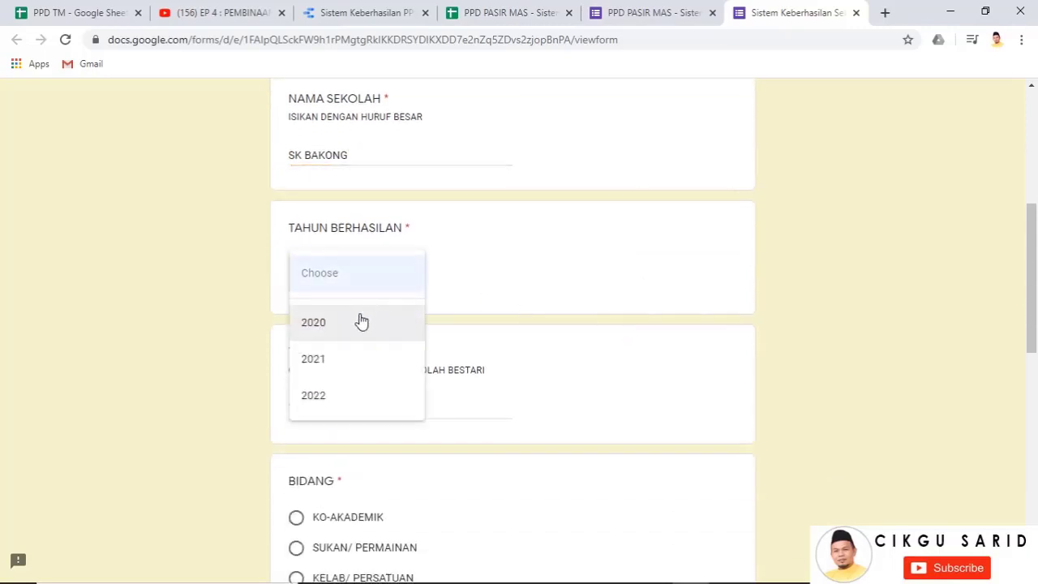
pyautogui.click(362, 322)
pyautogui.scroll(-1, 360, 336)
pyautogui.click(317, 331)
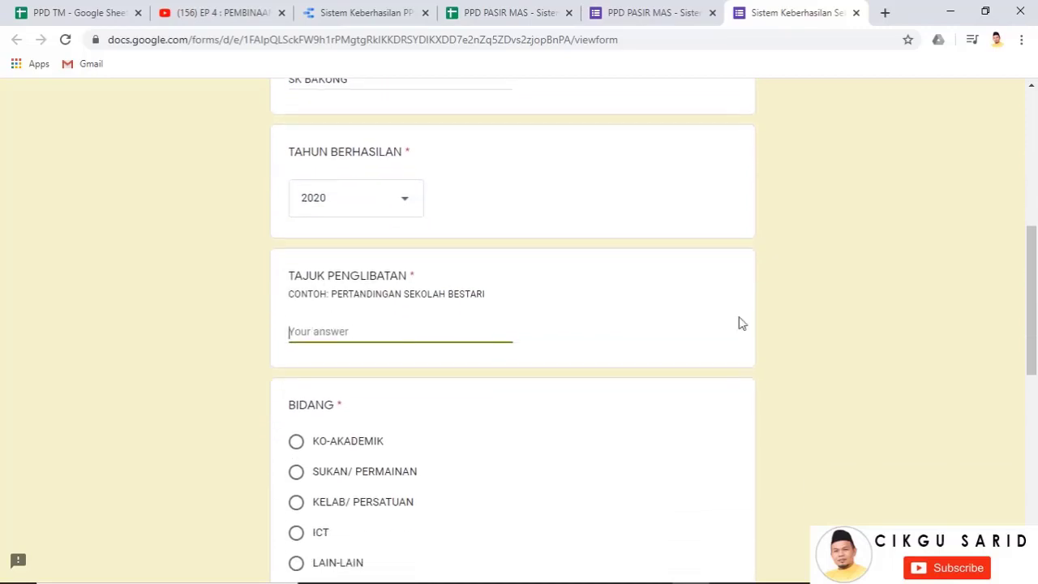
pyautogui.write('PERTANDINGAN MEMANAH')
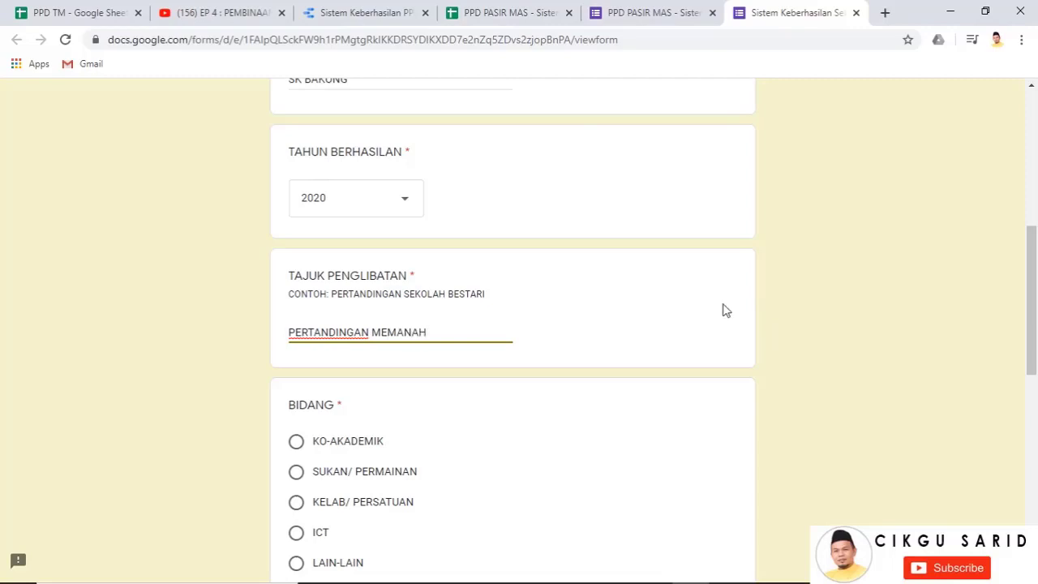
pyautogui.scroll(-2, 451, 342)
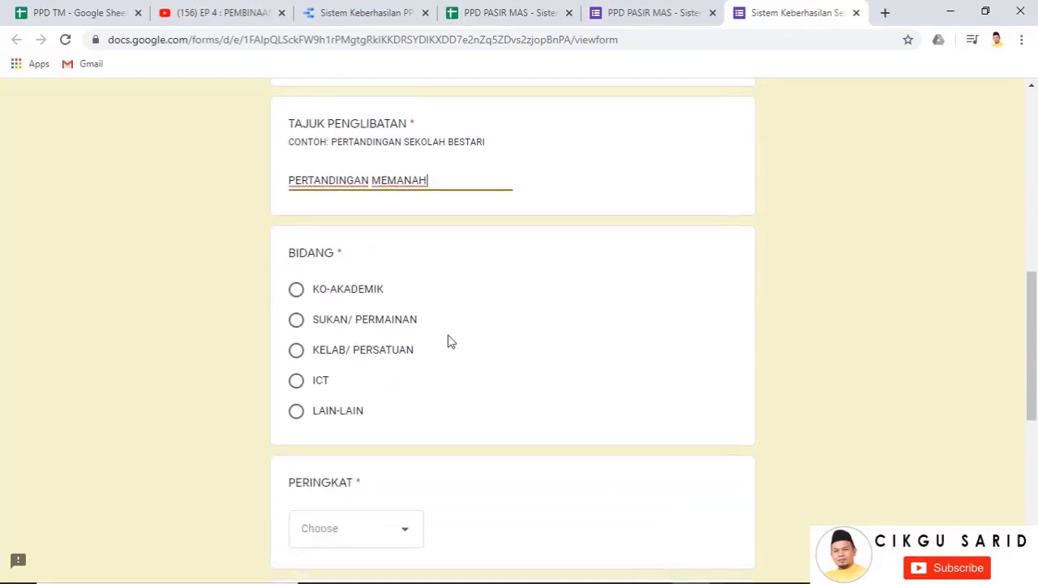
pyautogui.click(298, 324)
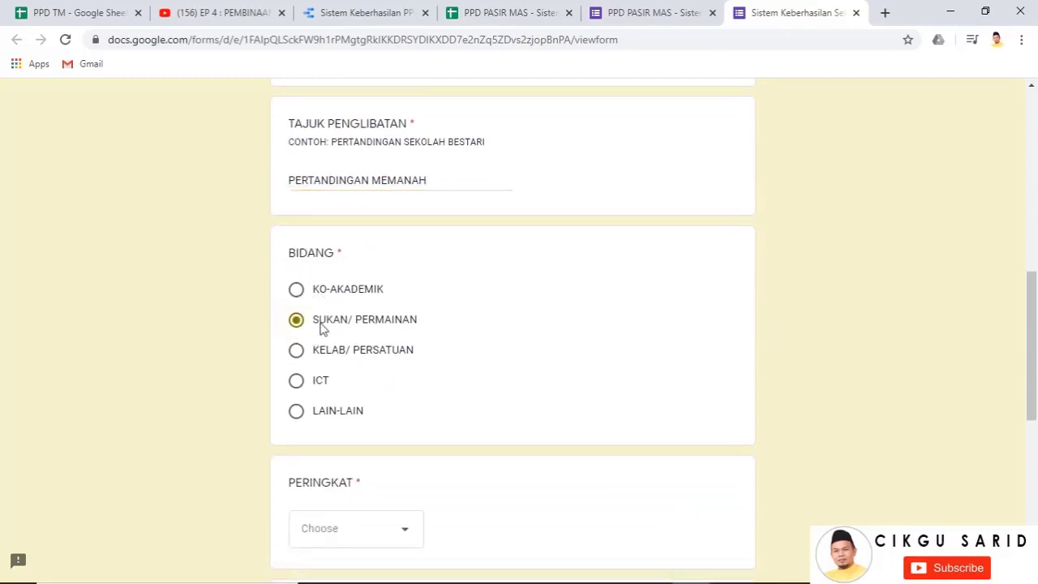
pyautogui.scroll(-1, 347, 386)
pyautogui.scroll(-1, 348, 386)
# Choose NEGERI for PERINGKAT and PERTAMA for PENCAPAIAN
pyautogui.click(359, 389)
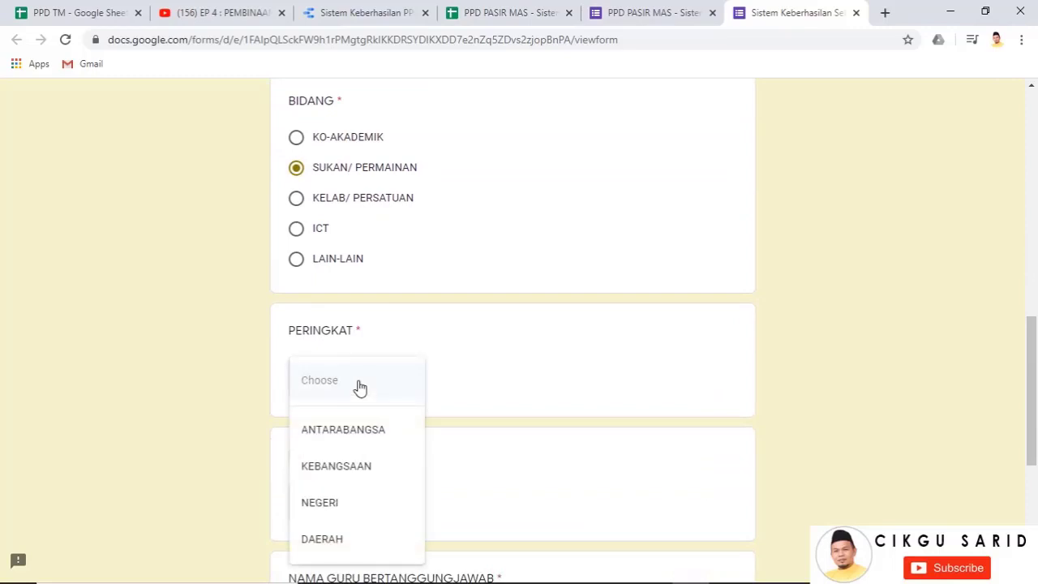
pyautogui.click(354, 505)
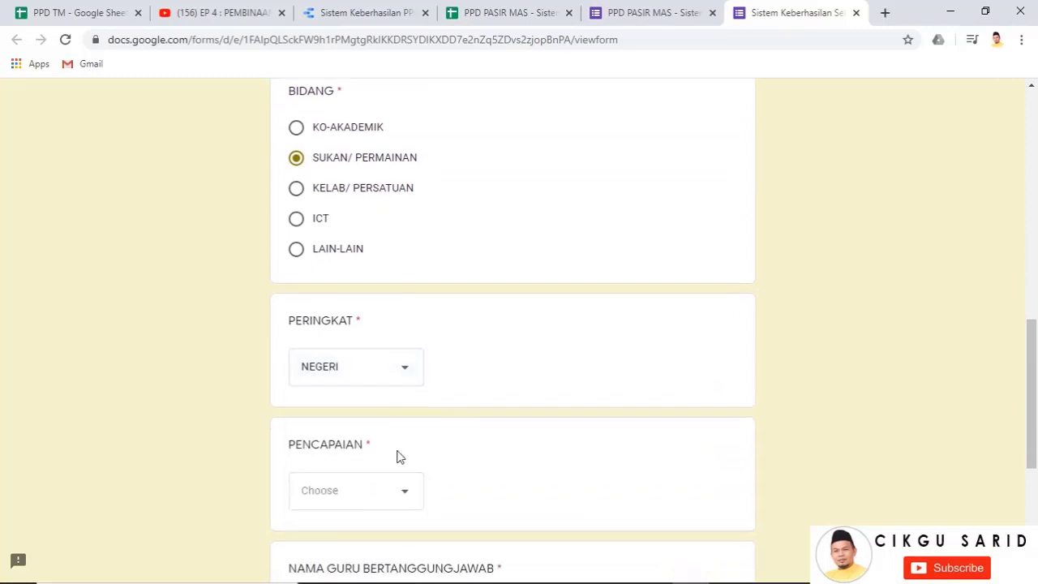
pyautogui.scroll(-1, 393, 446)
pyautogui.click(382, 430)
pyautogui.click(360, 433)
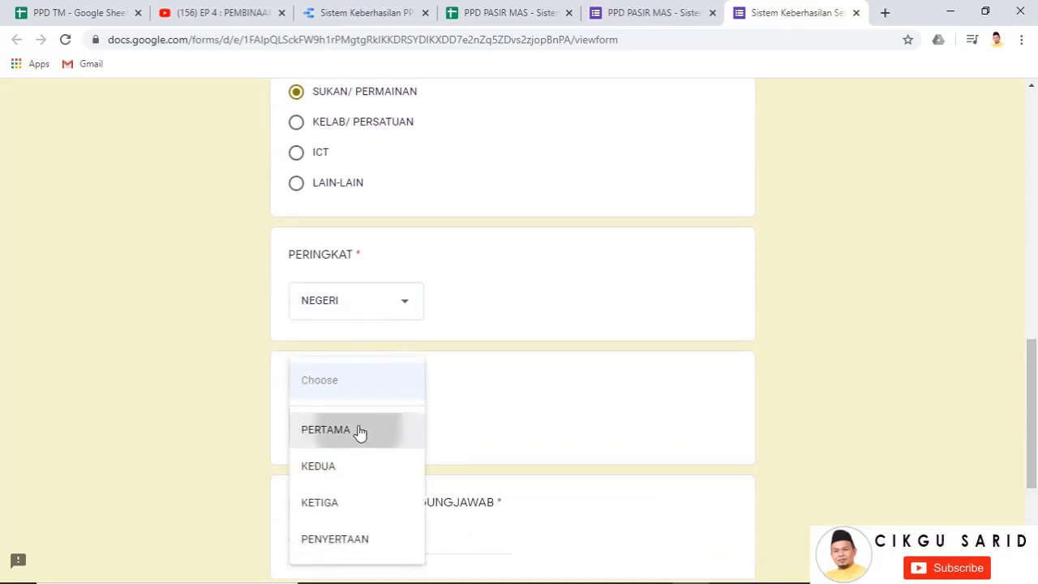
pyautogui.scroll(-3, 357, 431)
# Enter the responsible and reporting teachers' names and submit the test response
pyautogui.click(459, 316)
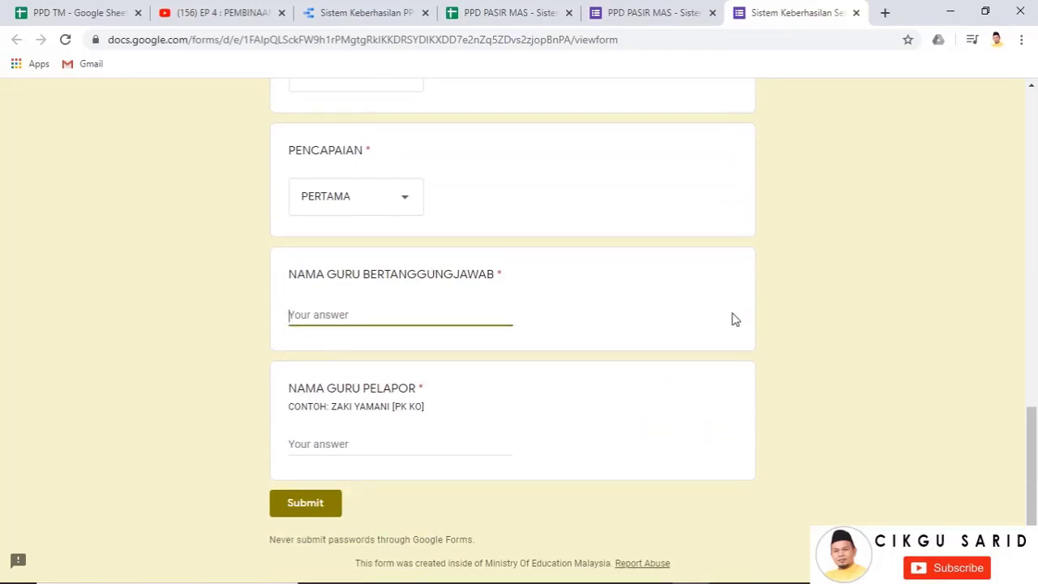
pyautogui.write('DAZUKI')
pyautogui.click(343, 438)
pyautogui.scroll(-1, 449, 415)
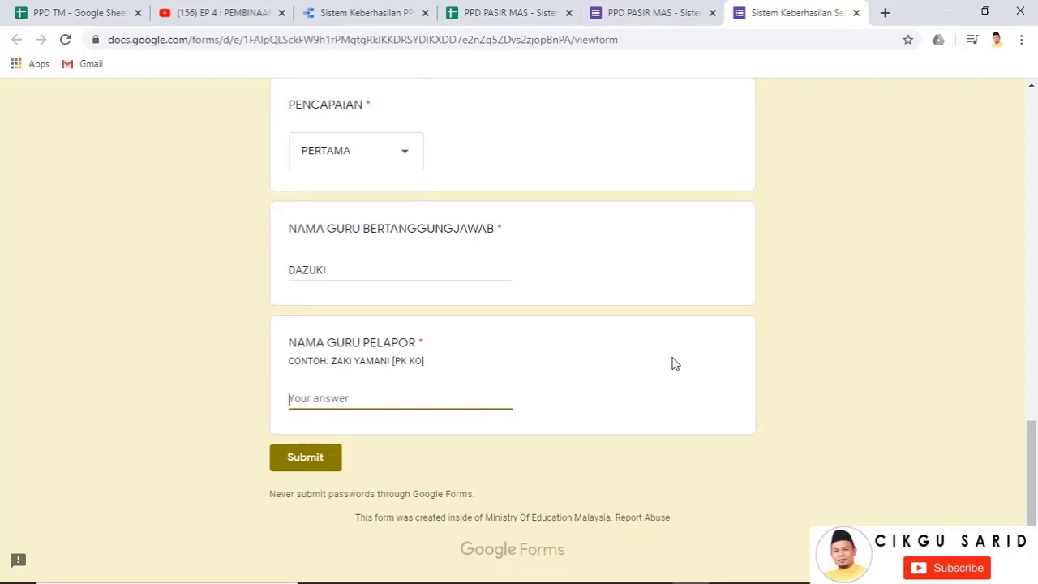
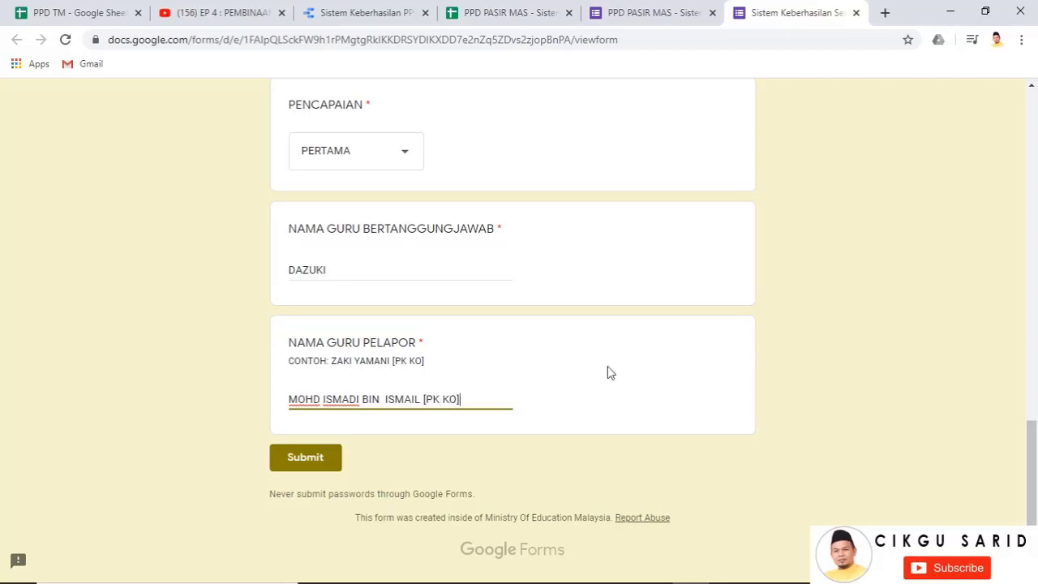
pyautogui.click(330, 459)
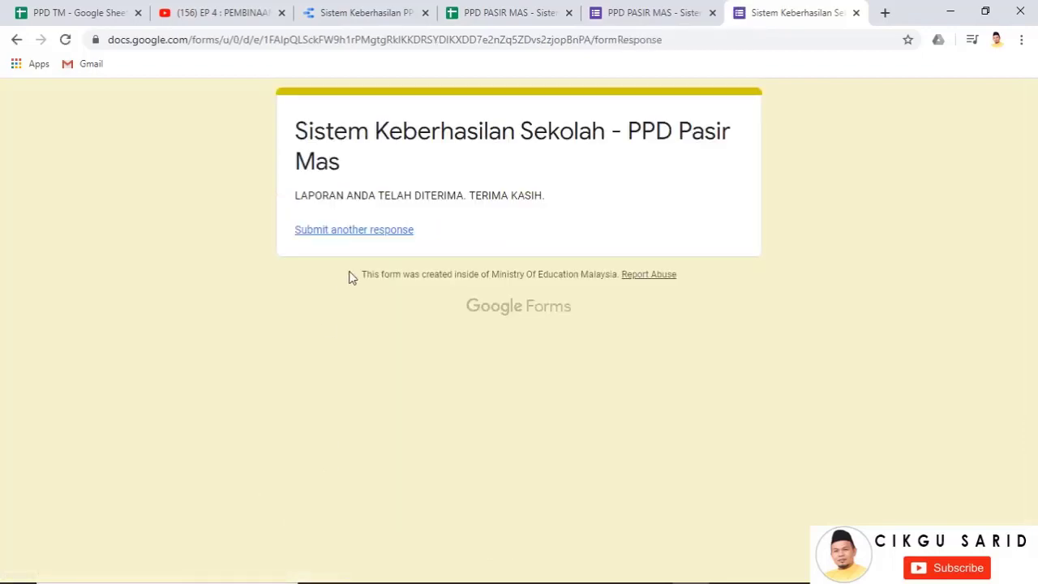
# In the responses spreadsheet, check ANALISIS K2's sport score and O2's total of 8
pyautogui.click(522, 7)
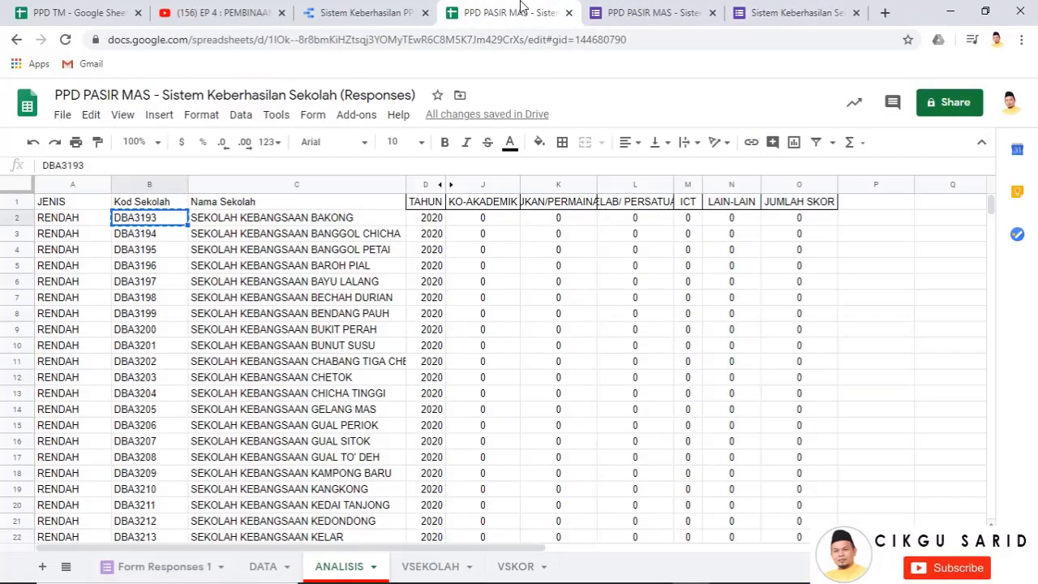
pyautogui.click(562, 222)
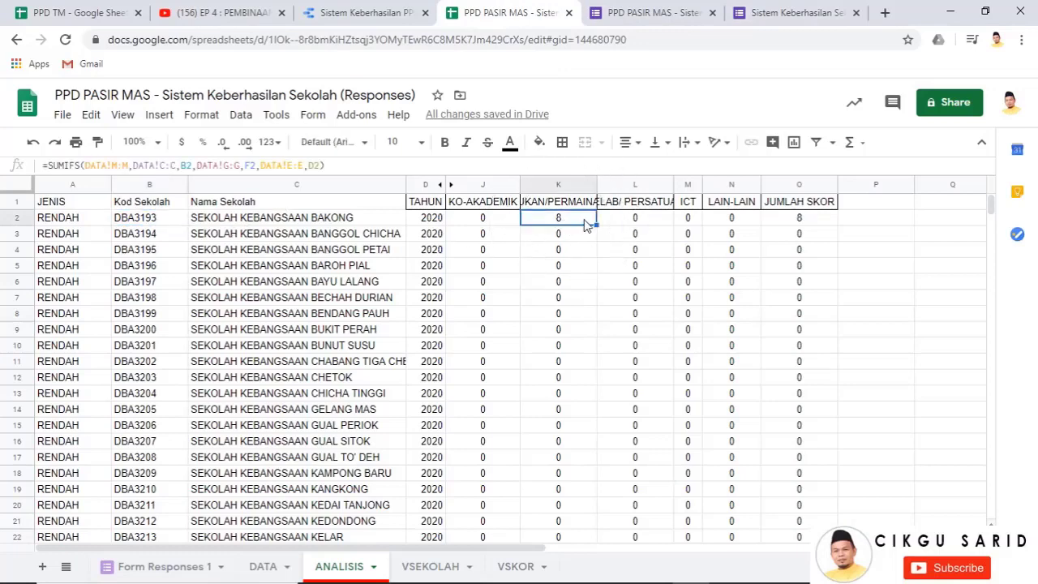
pyautogui.click(789, 221)
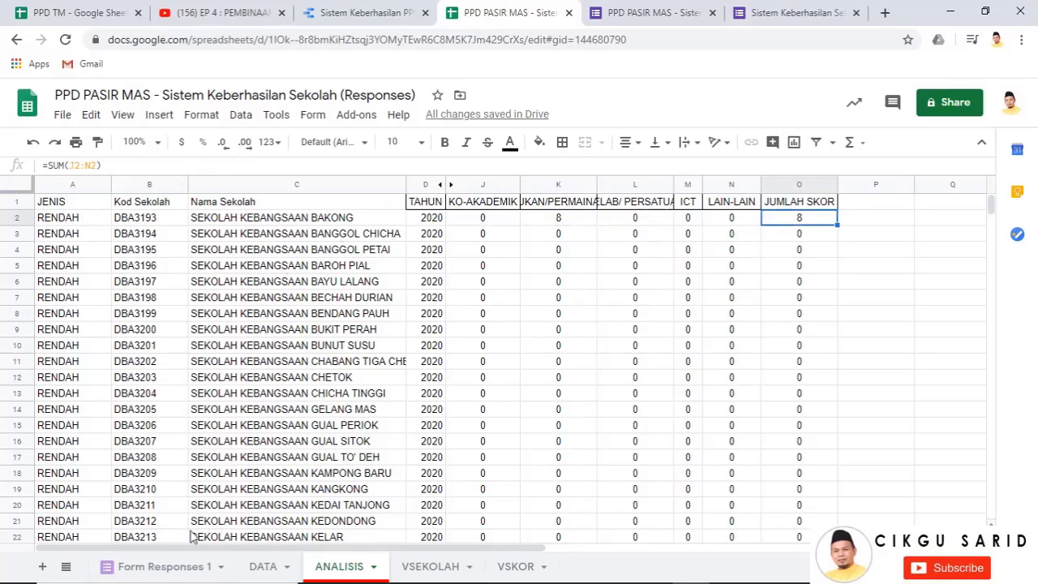
# Browse the Form Responses 1, DATA, VSEKOLAH and VSKOR sheets, then return to the Data Studio report
pyautogui.click(162, 566)
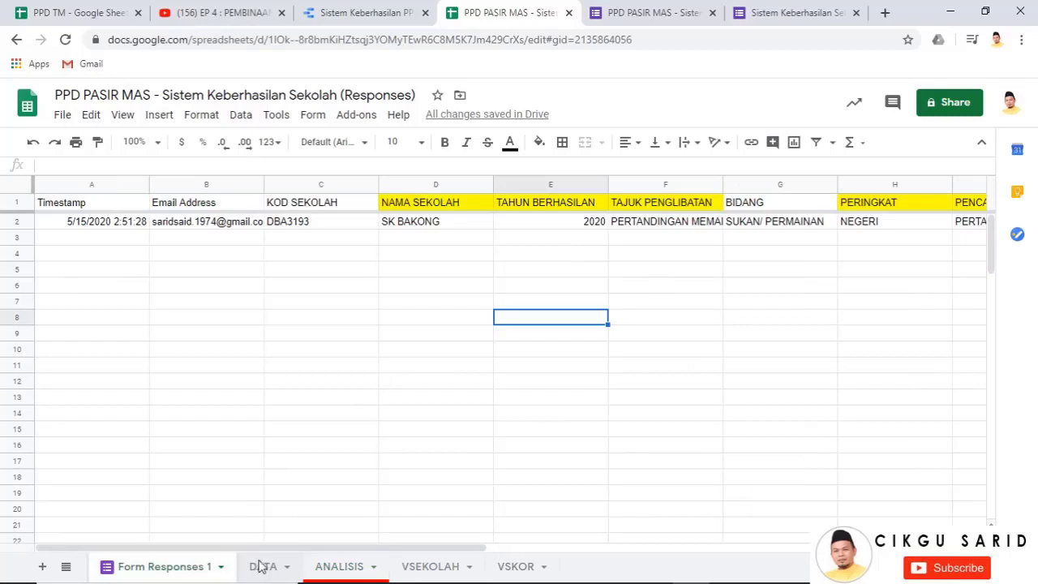
pyautogui.click(260, 566)
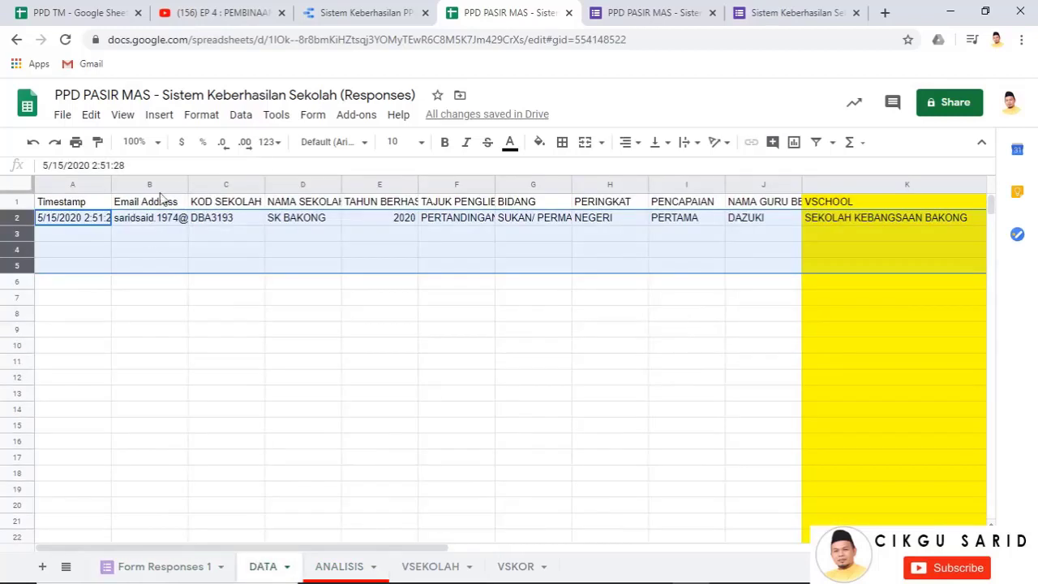
pyautogui.click(511, 237)
pyautogui.moveTo(430, 550); pyautogui.dragTo(584, 548)
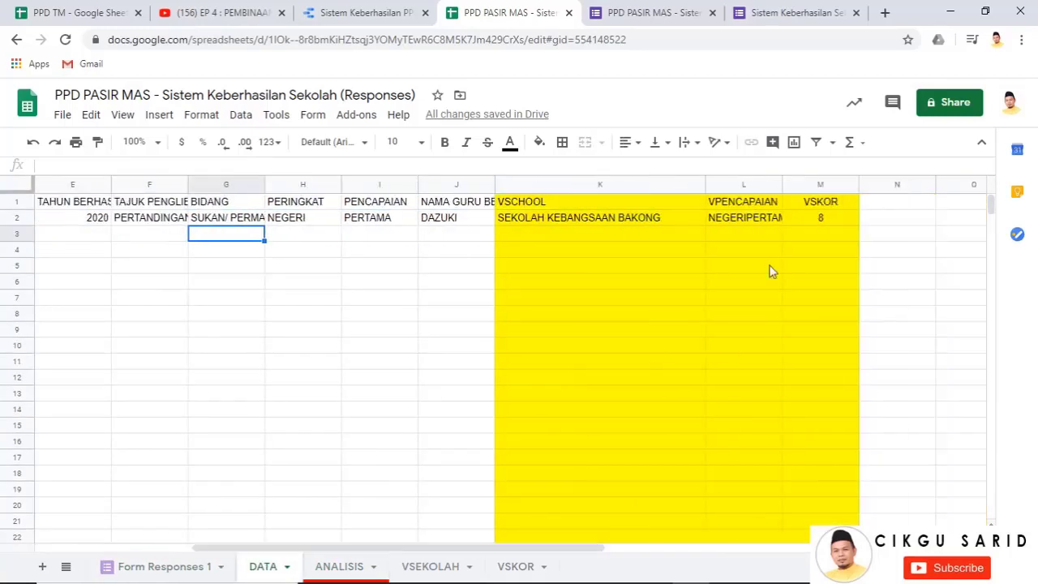
pyautogui.click(341, 566)
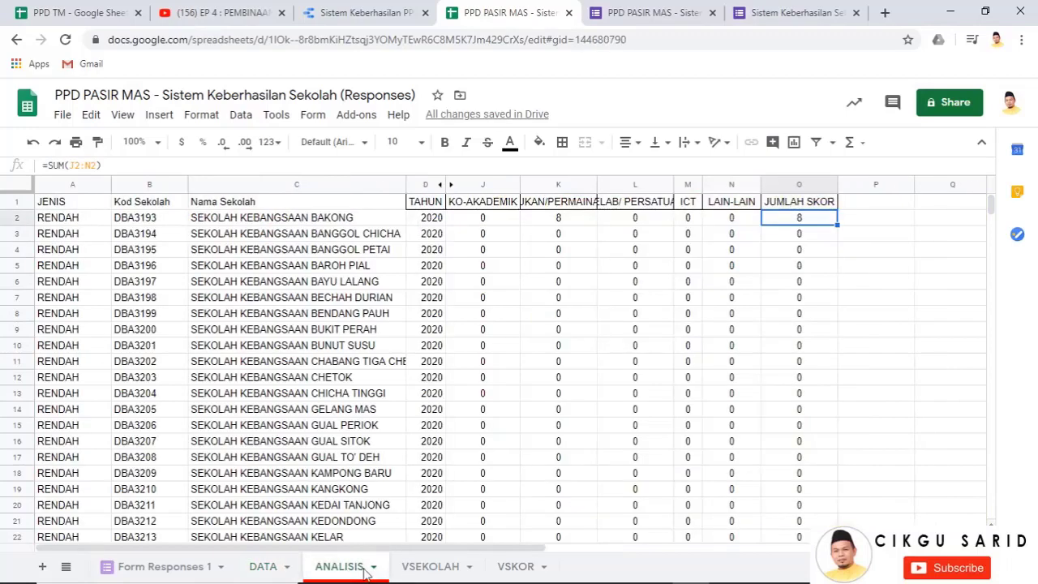
pyautogui.click(421, 567)
pyautogui.click(509, 566)
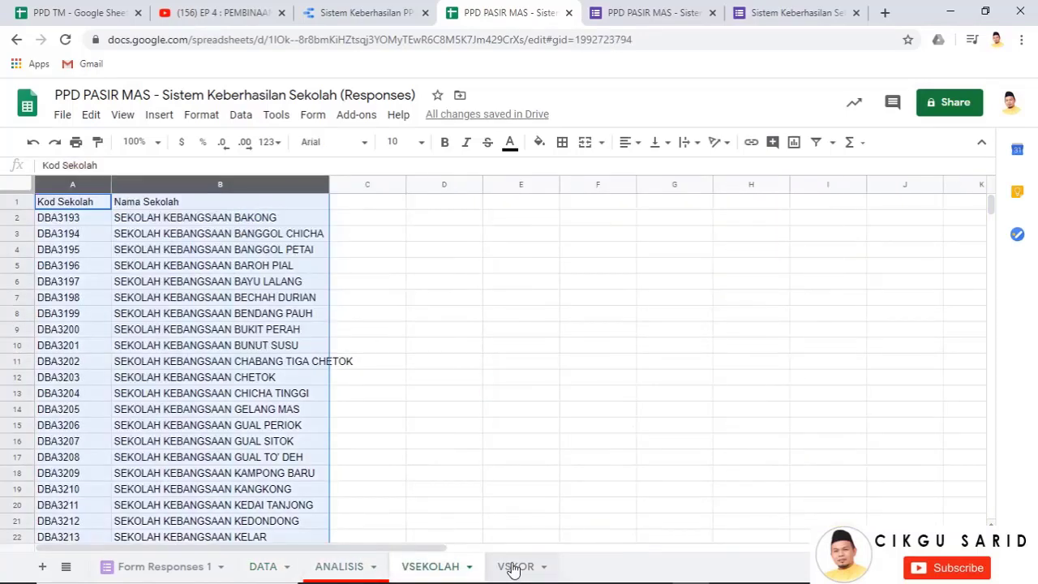
pyautogui.click(161, 570)
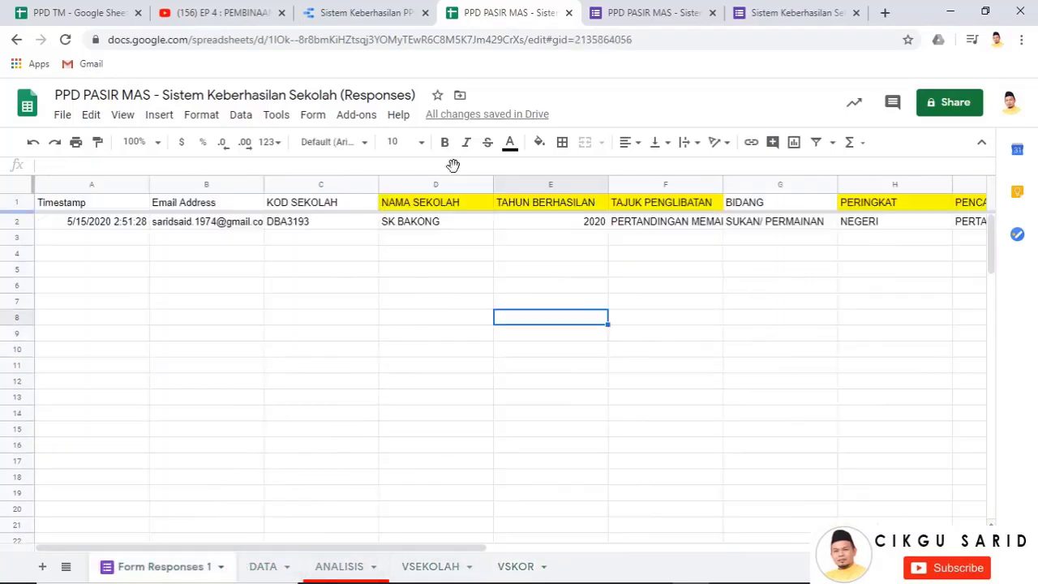
pyautogui.click(351, 13)
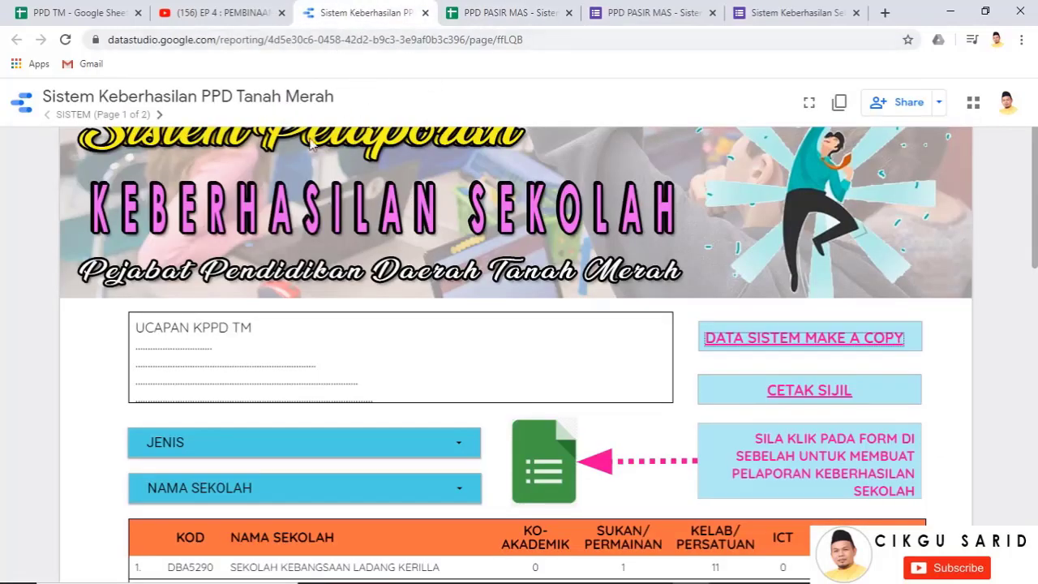
pyautogui.click(841, 104)
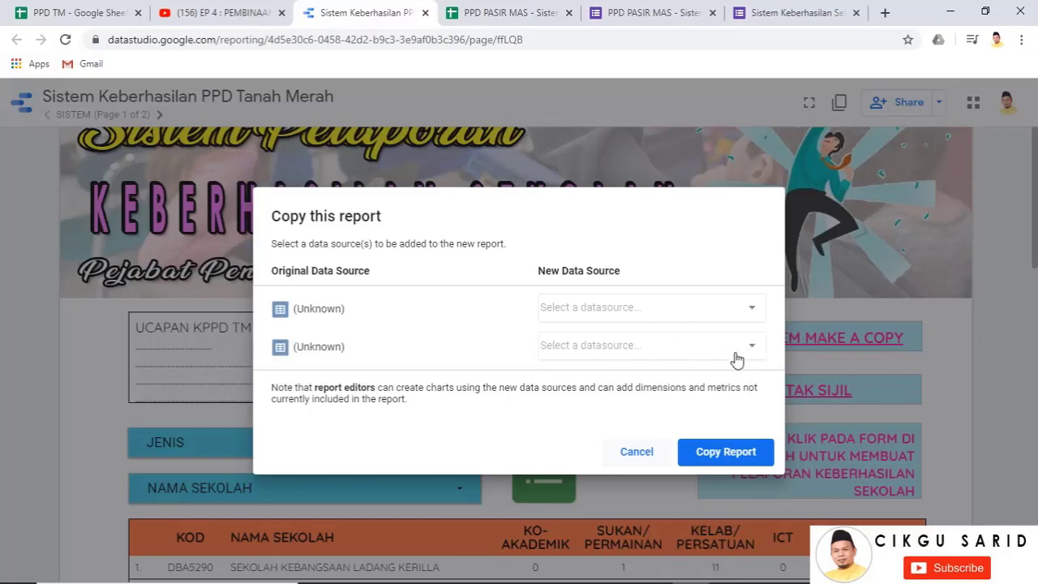
pyautogui.click(738, 352)
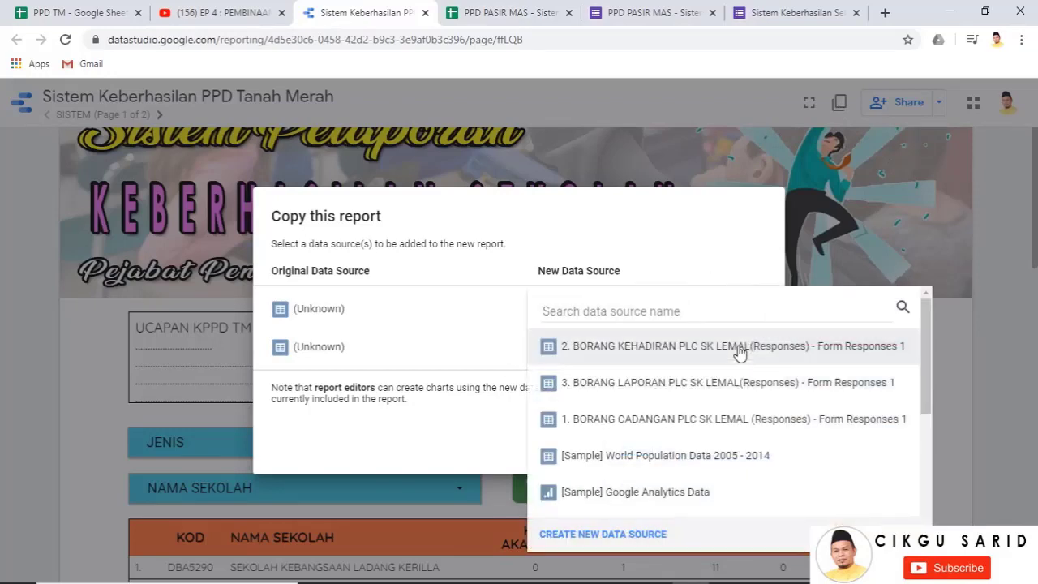
pyautogui.click(603, 536)
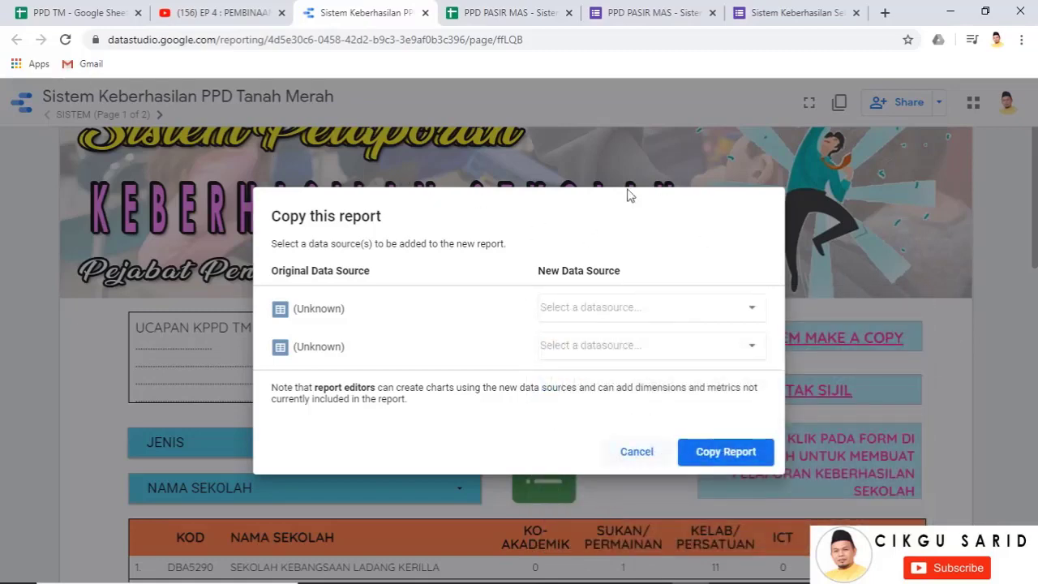
pyautogui.click(630, 450)
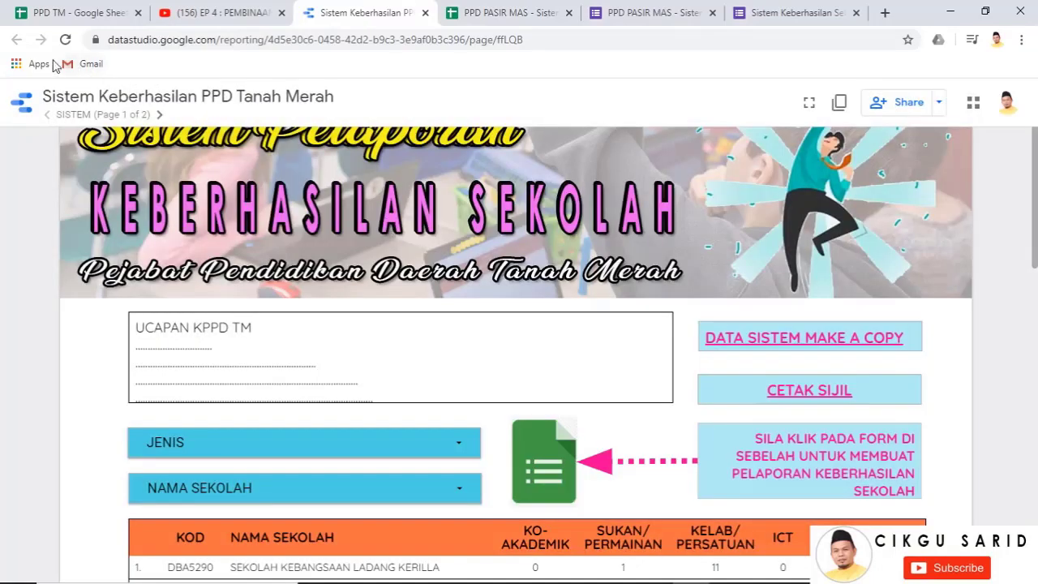
pyautogui.click(540, 12)
pyautogui.click(361, 13)
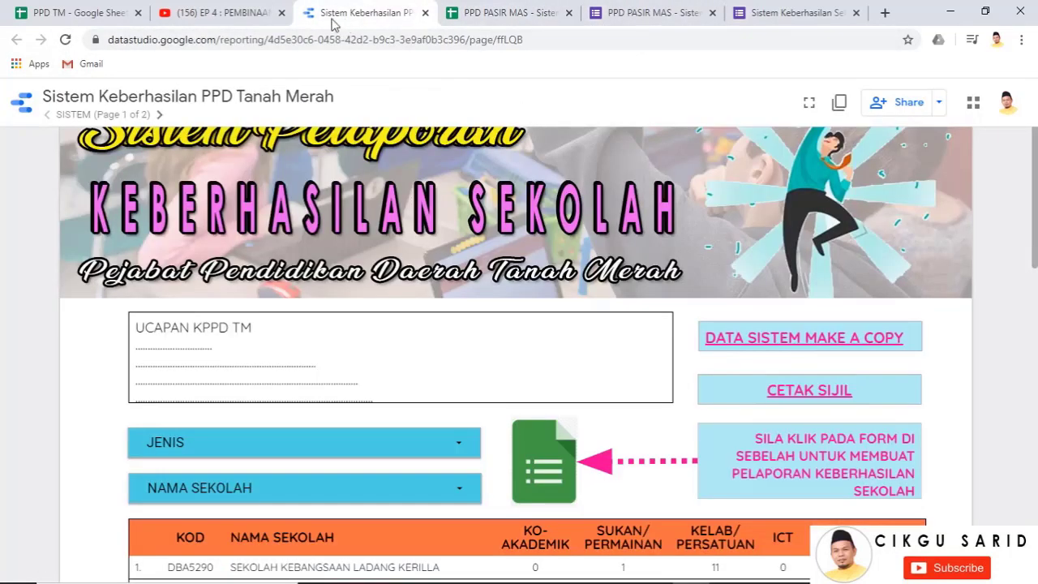
pyautogui.click(68, 45)
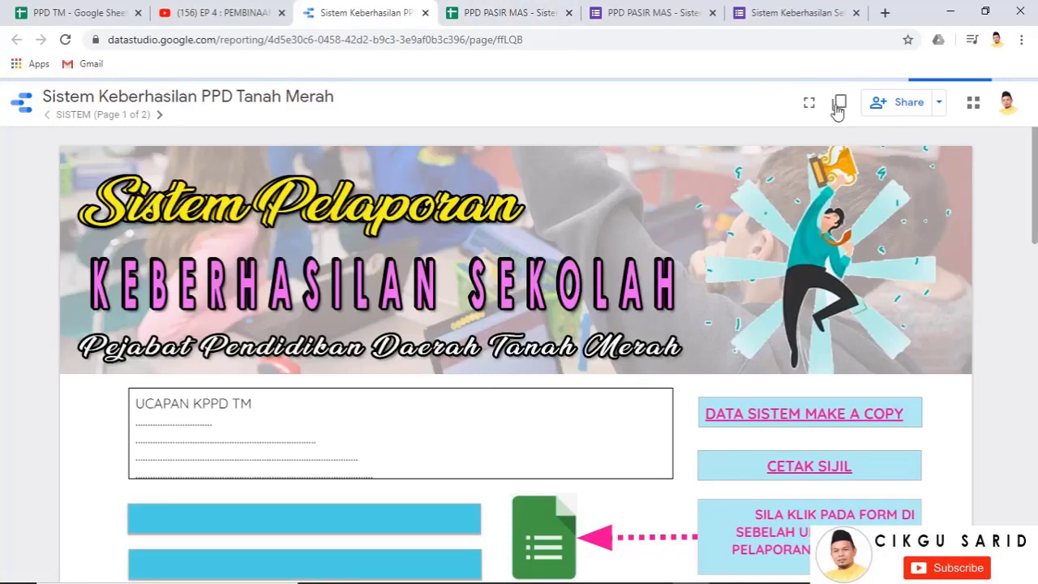
# Copy the report, replacing its second data source with the PPD PASIR MAS spreadsheet's ANALISIS worksheet
pyautogui.click(840, 105)
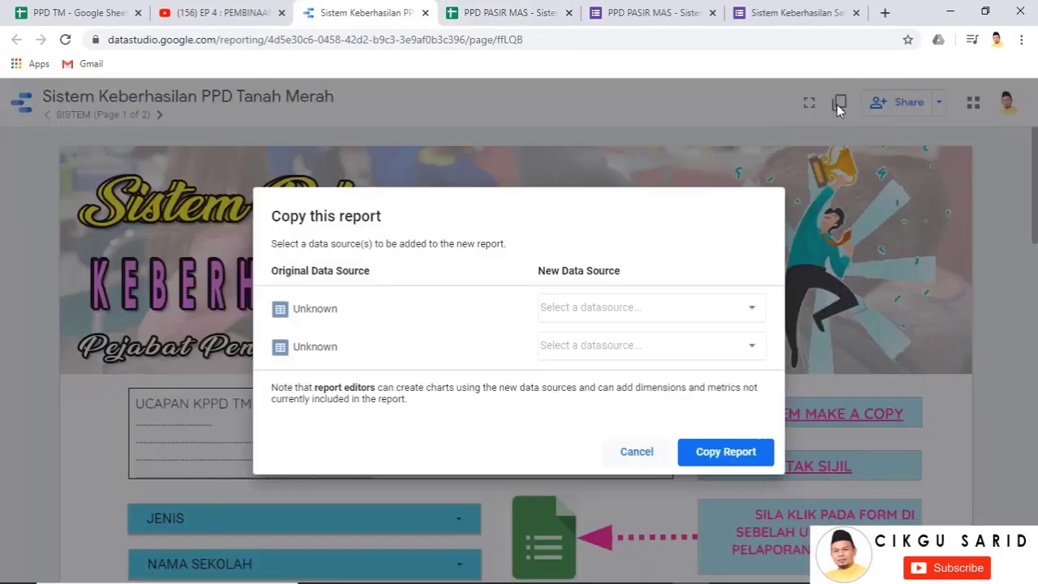
pyautogui.click(747, 349)
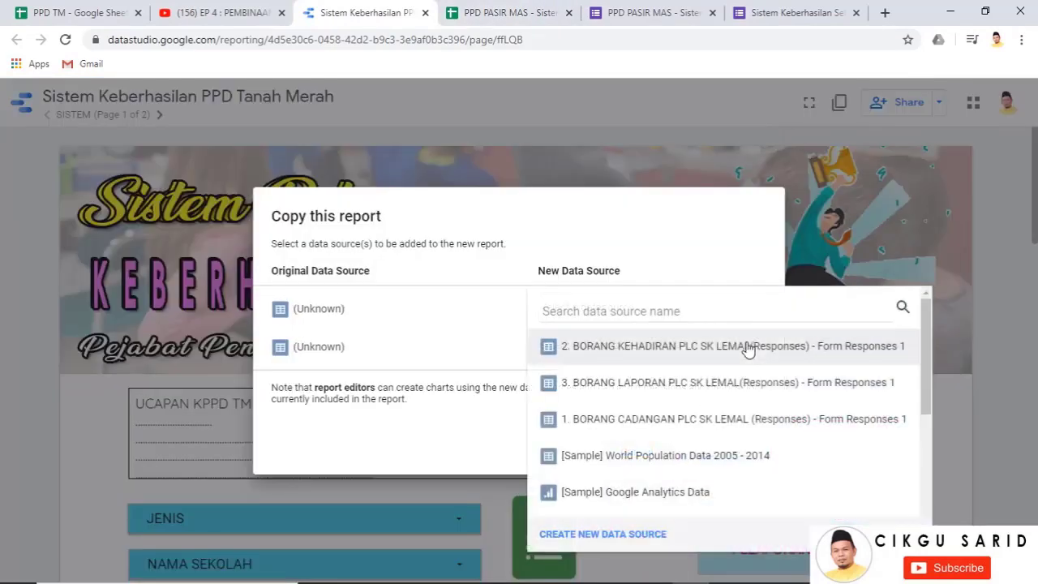
pyautogui.click(589, 534)
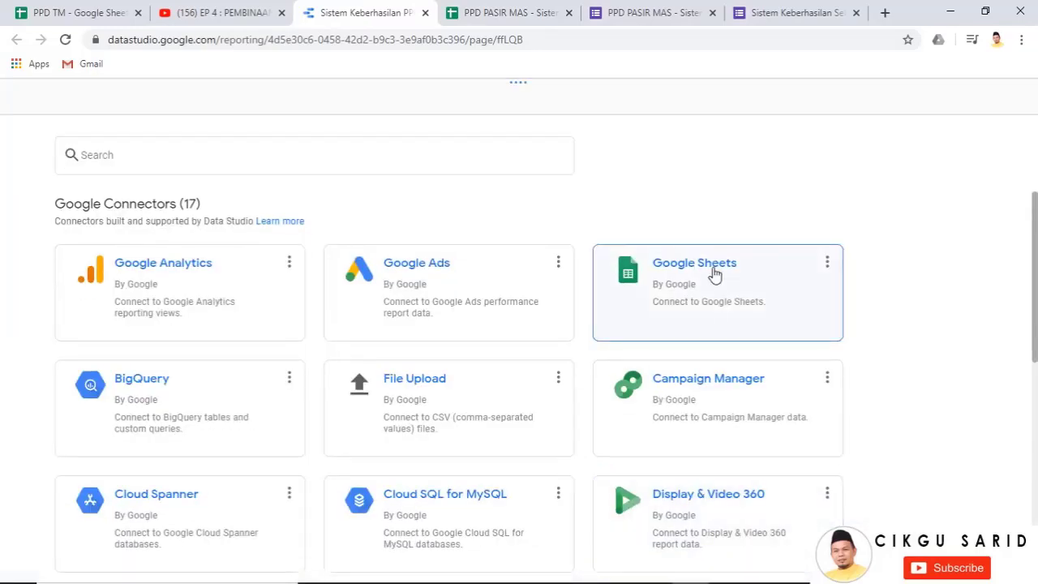
pyautogui.click(714, 275)
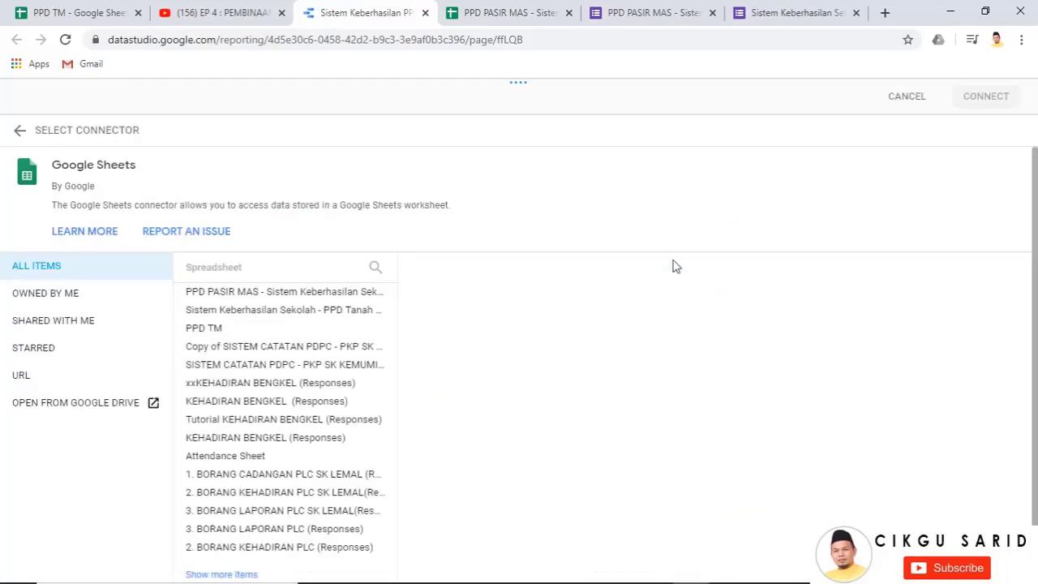
pyautogui.click(276, 293)
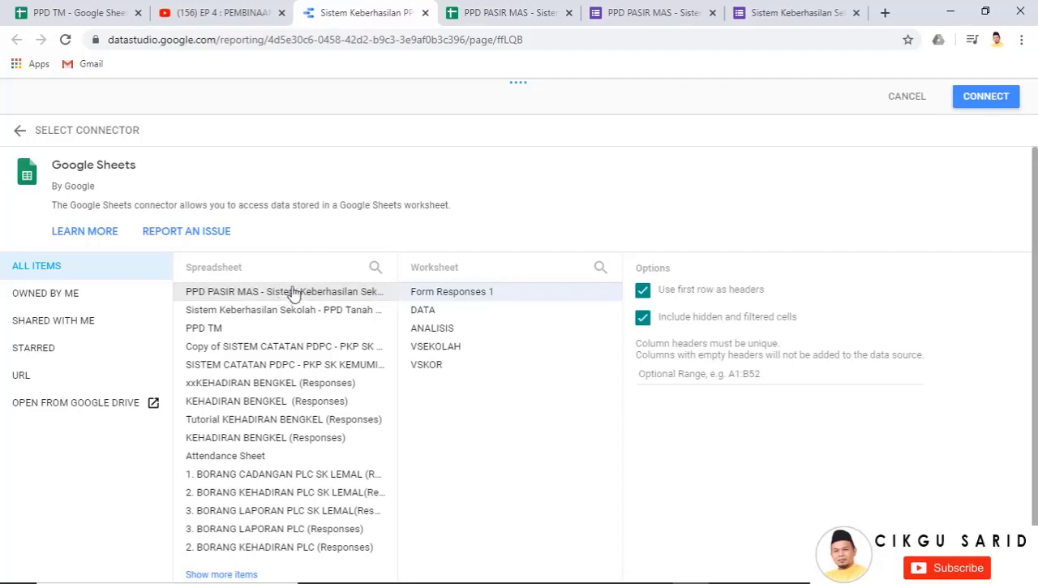
pyautogui.click(516, 335)
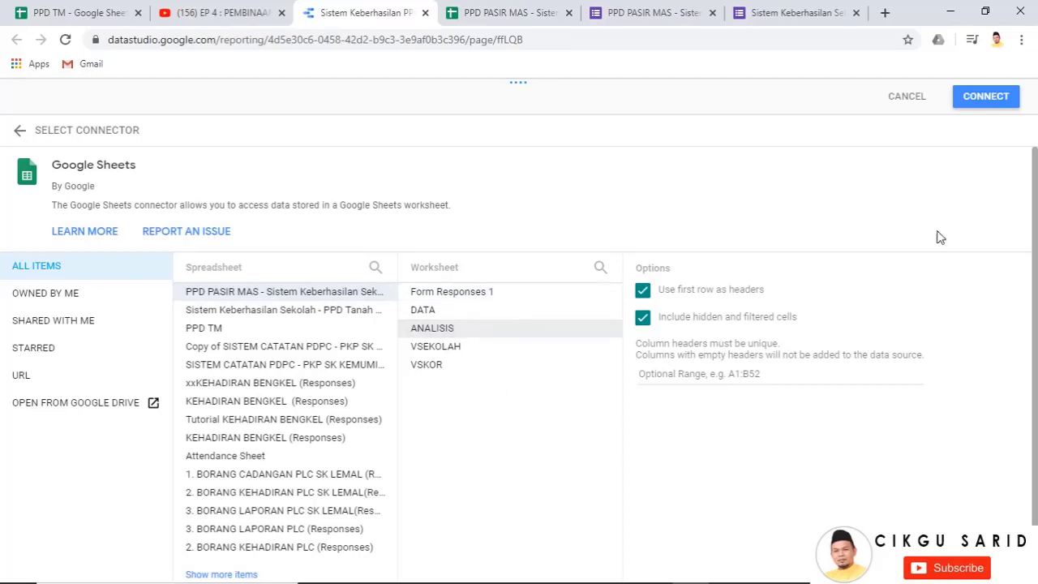
pyautogui.click(977, 98)
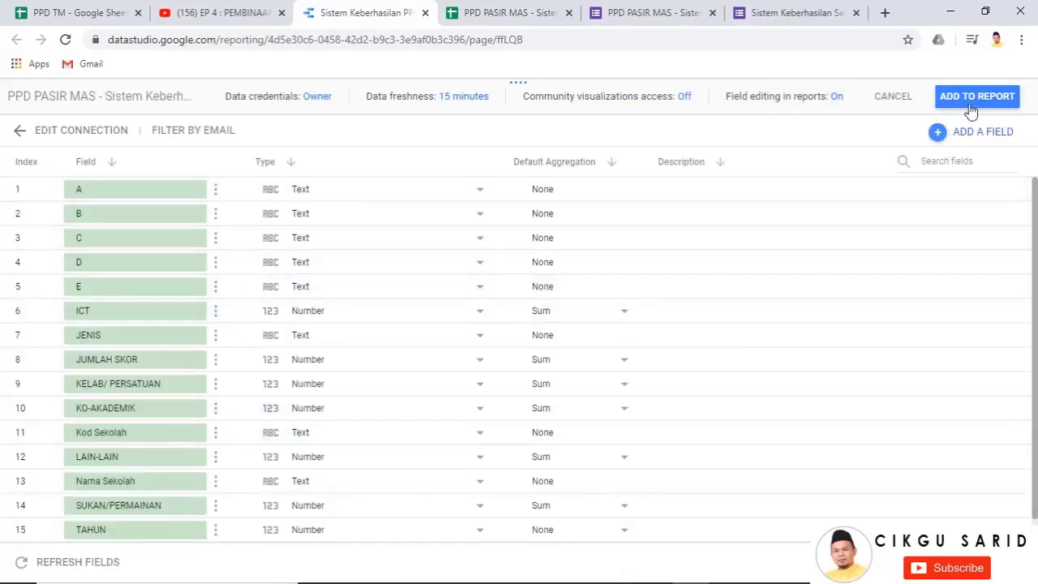
pyautogui.click(980, 97)
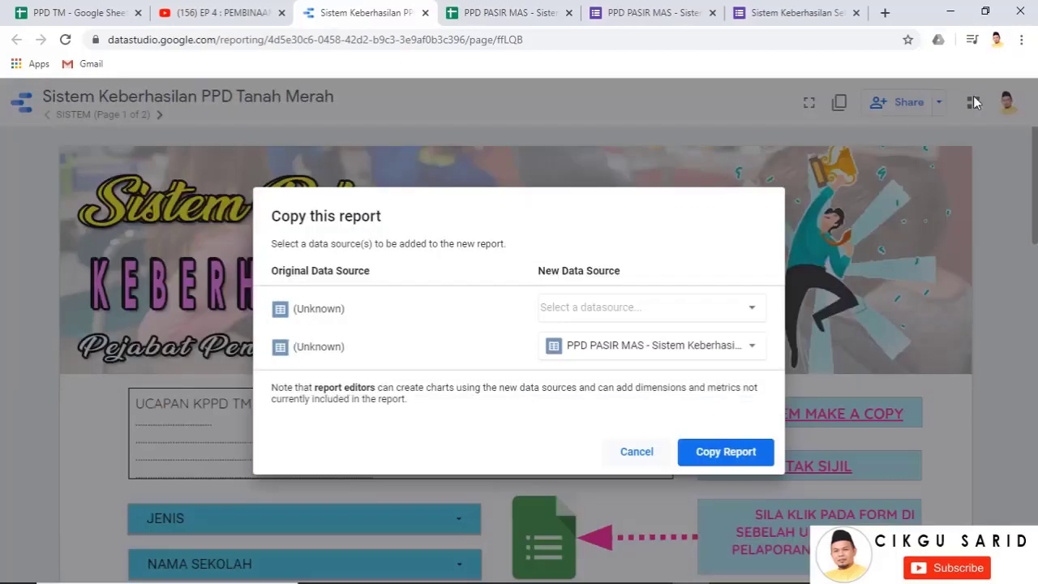
pyautogui.click(730, 459)
# Confirm the report copy, then retitle it 'PPD PASIR MAS - Sistem Keberhasilan', removing 'Copy of' and 'PPD Tanah Merah'
pyautogui.click(730, 459)
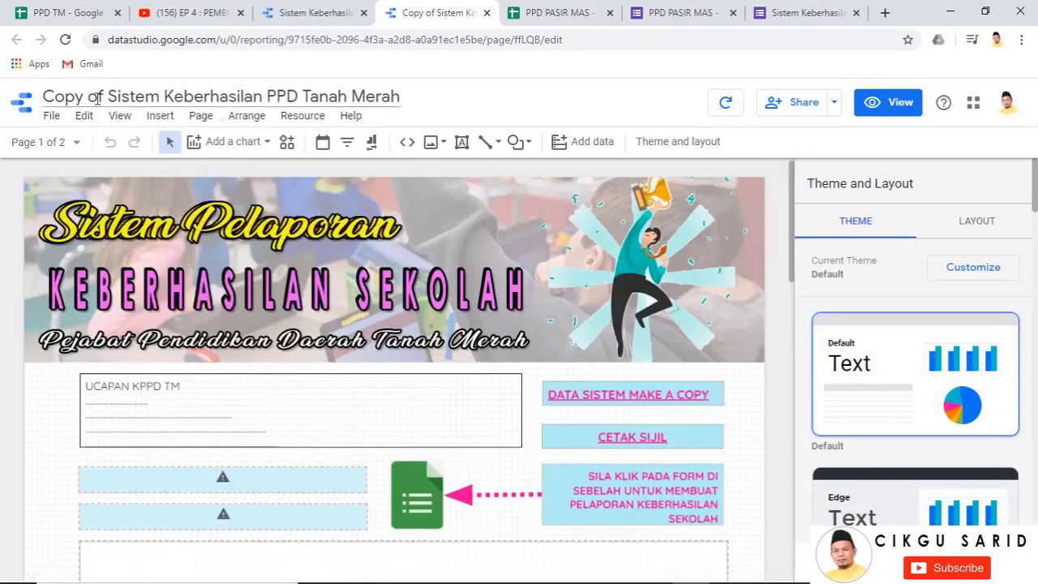
pyautogui.moveTo(107, 98); pyautogui.dragTo(27, 98)
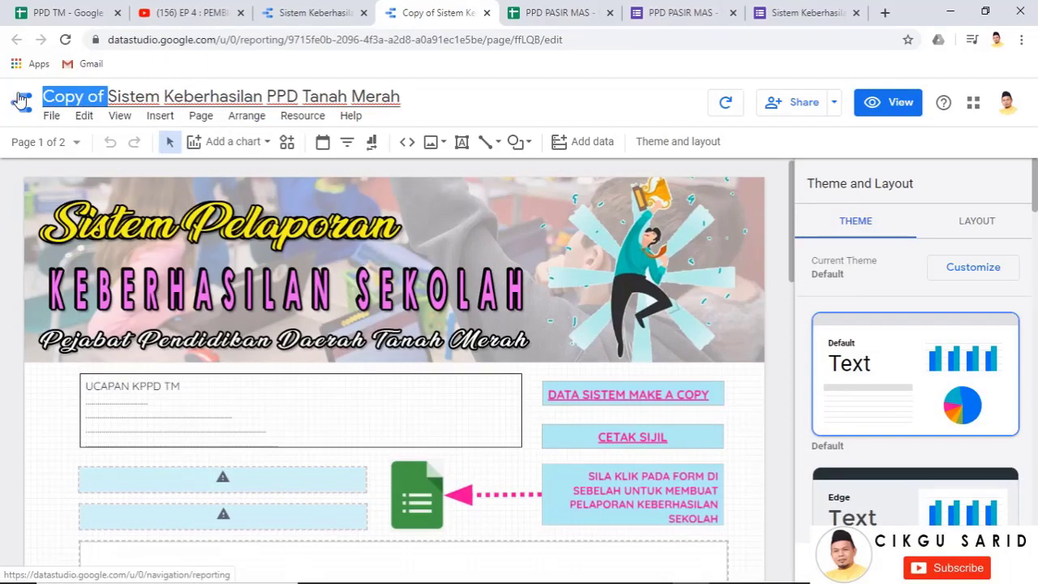
pyautogui.press('BackSpace')
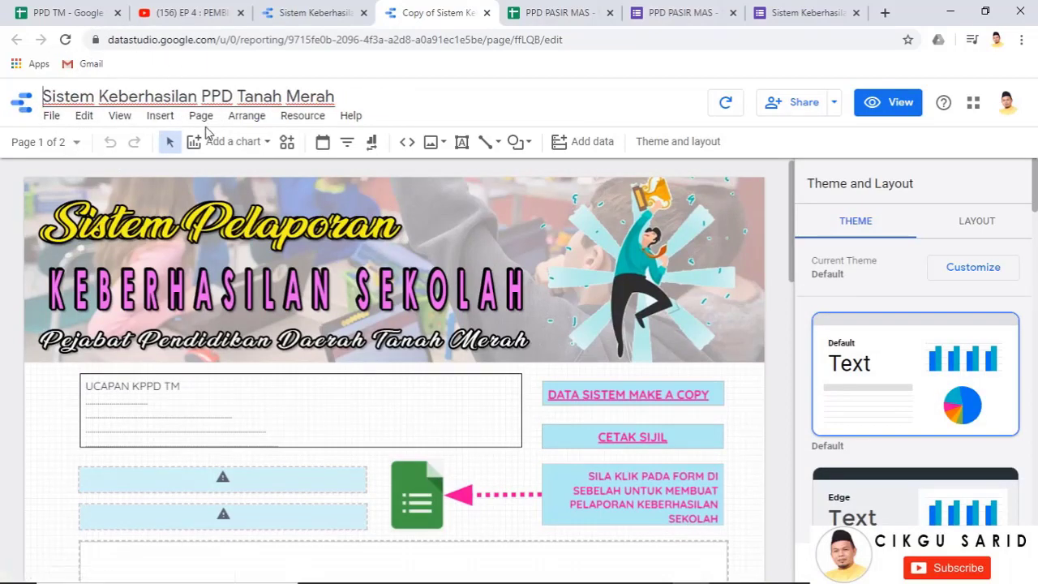
pyautogui.write('PPD PAS')
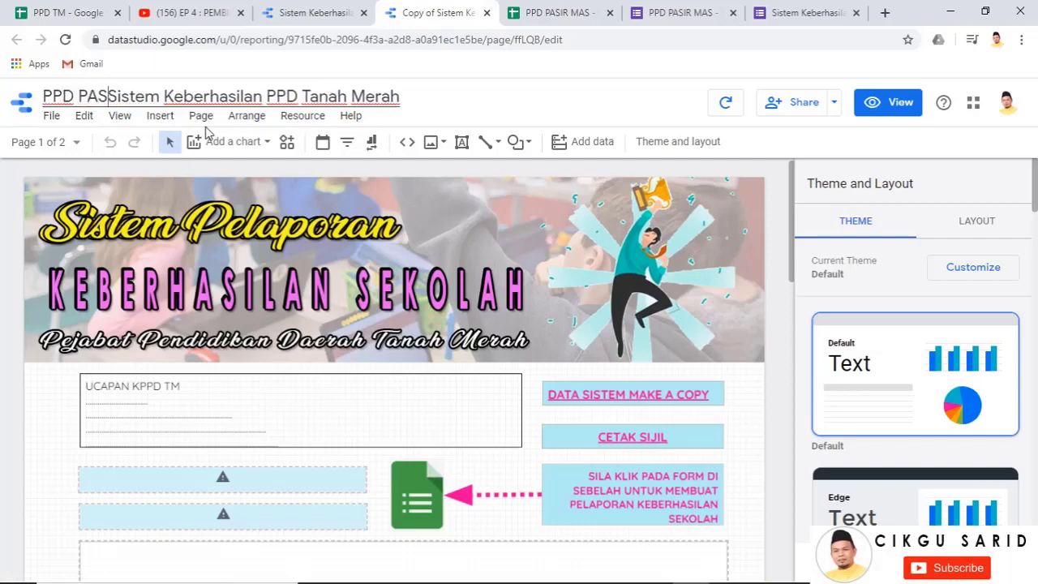
pyautogui.write('IR MAS ')
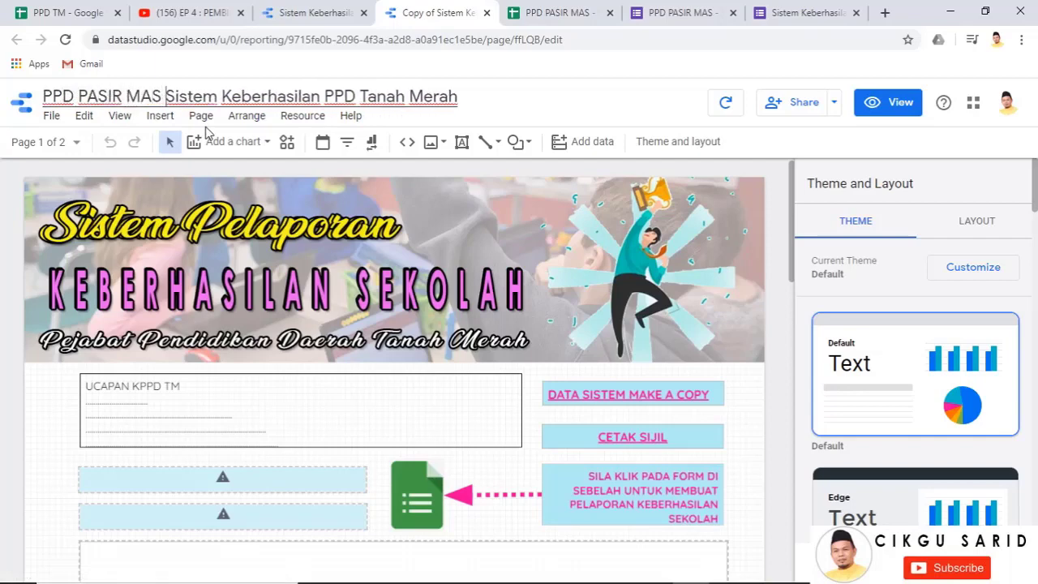
pyautogui.write('-')
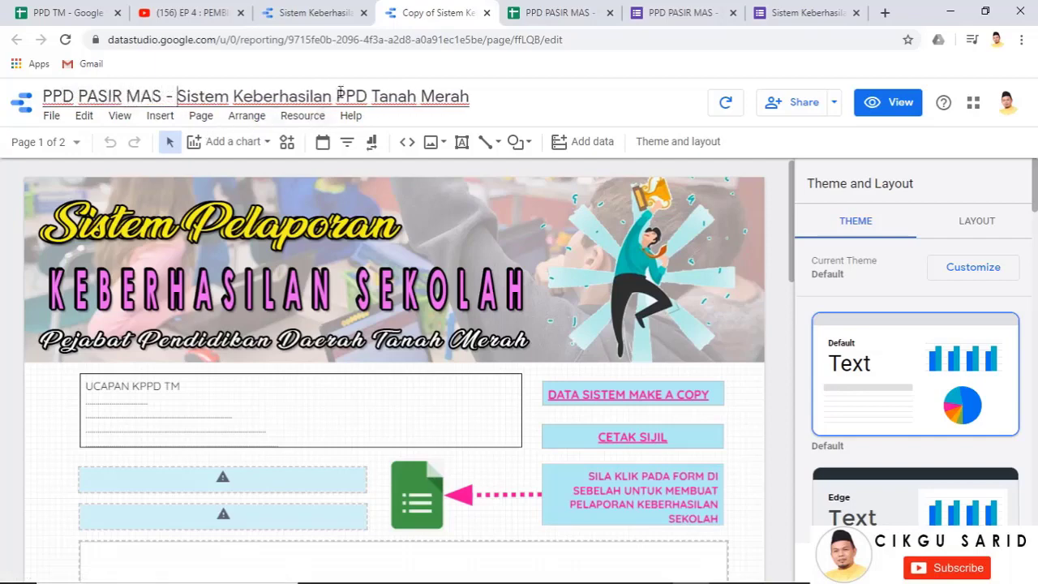
pyautogui.moveTo(336, 95); pyautogui.dragTo(469, 96)
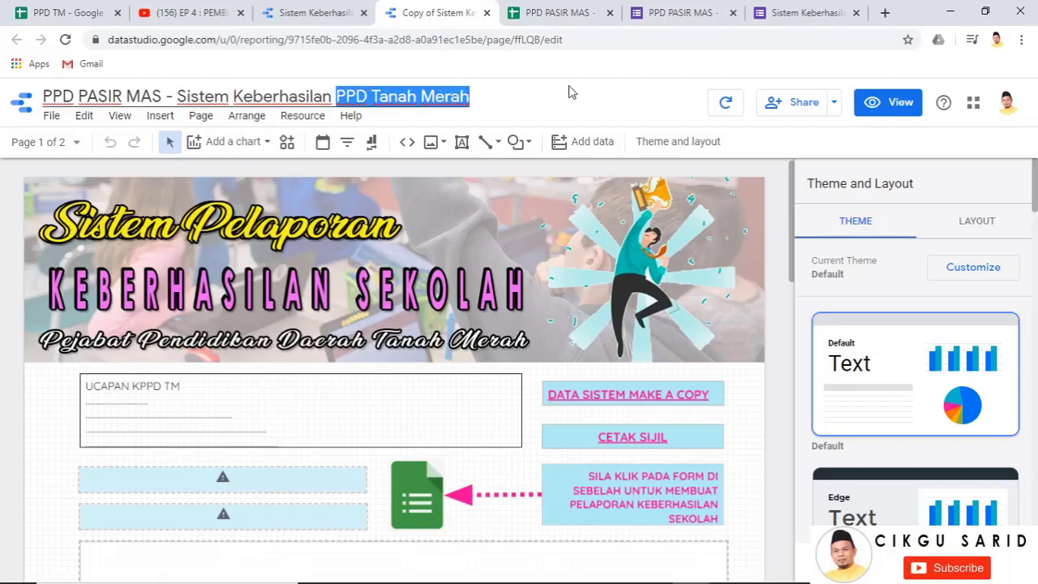
pyautogui.press('BackSpace')
pyautogui.scroll(-1, 515, 296)
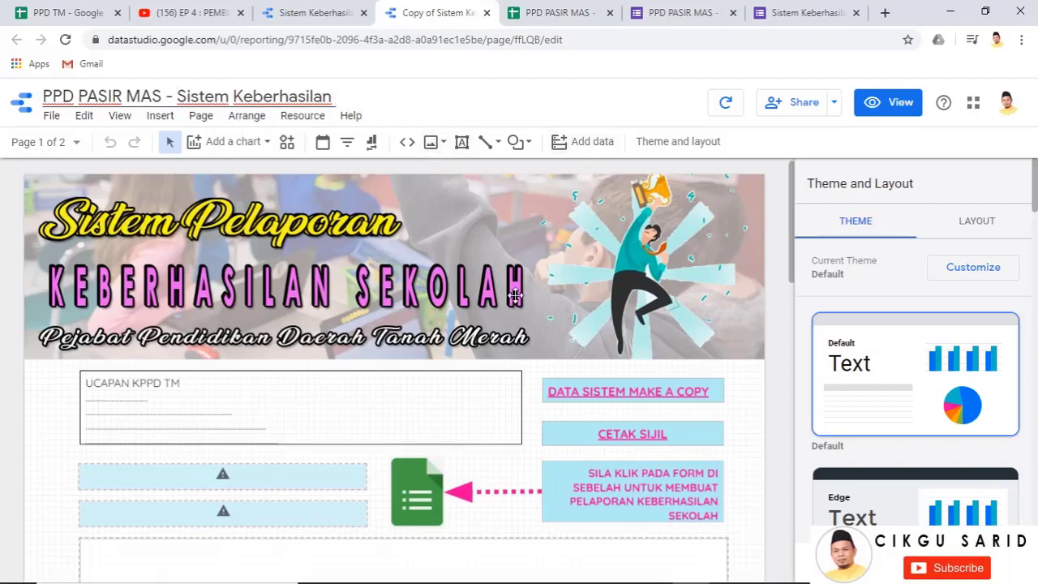
pyautogui.scroll(-2, 515, 296)
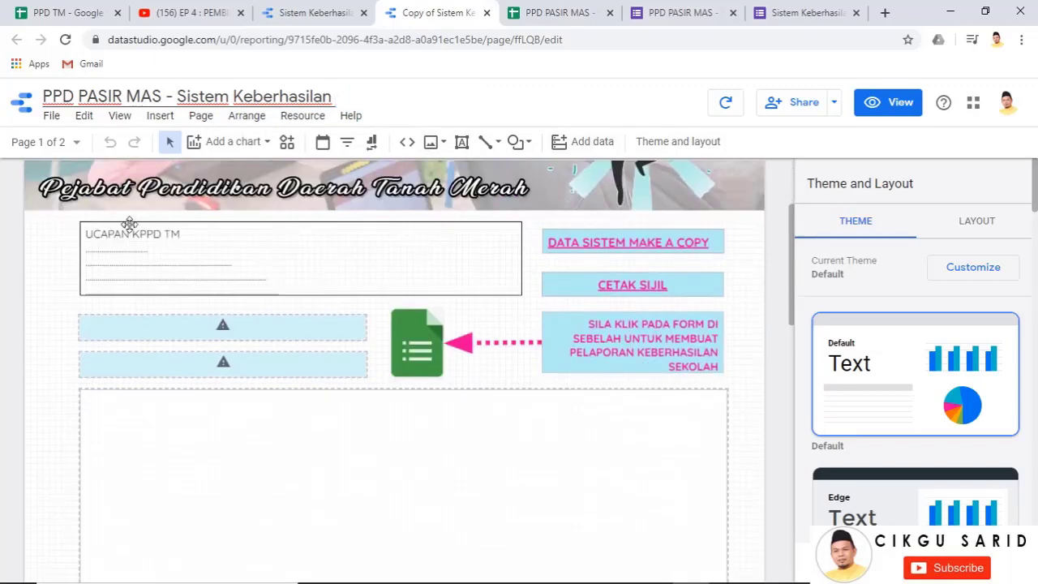
# Point the JENIS and NAMA SEKOLAH filter controls at the PPD PASIR MAS data source
pyautogui.click(239, 328)
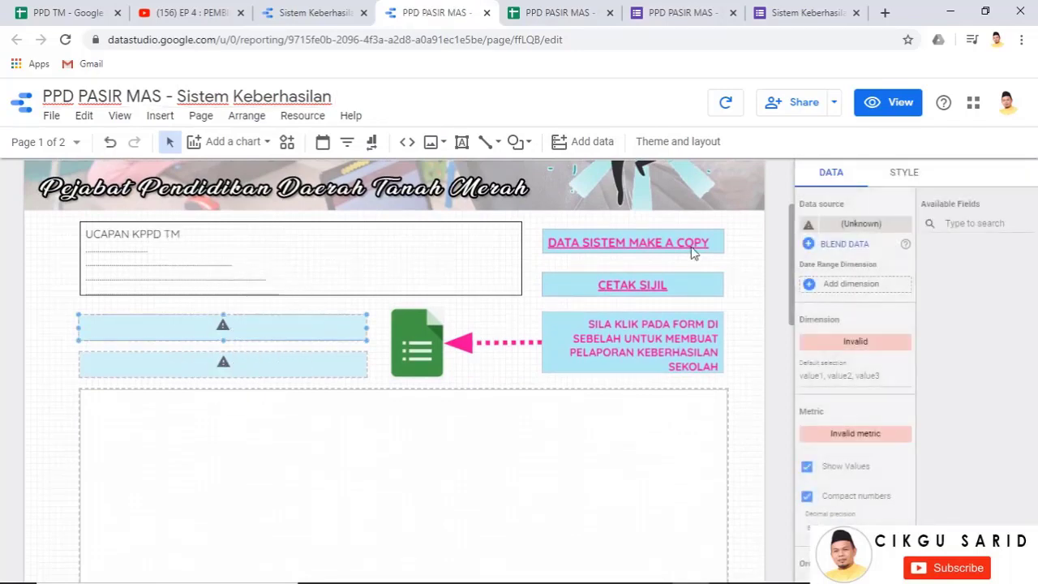
pyautogui.click(870, 226)
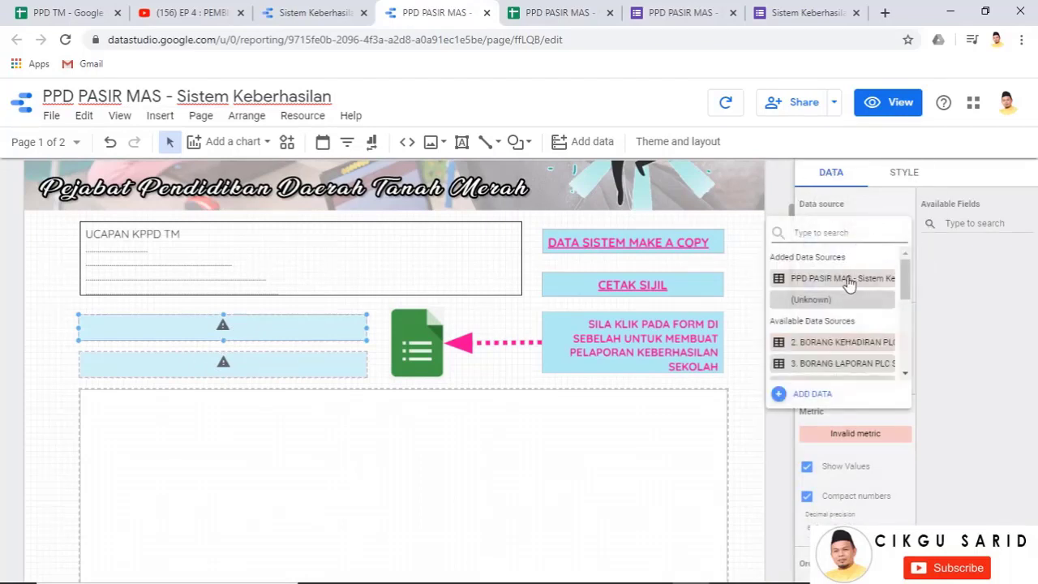
pyautogui.click(844, 280)
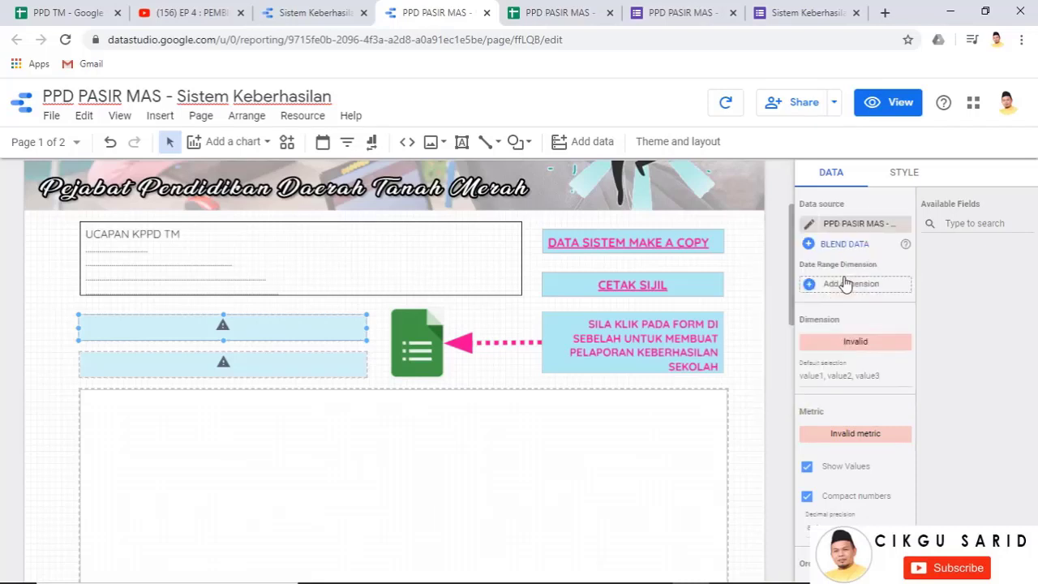
pyautogui.click(271, 363)
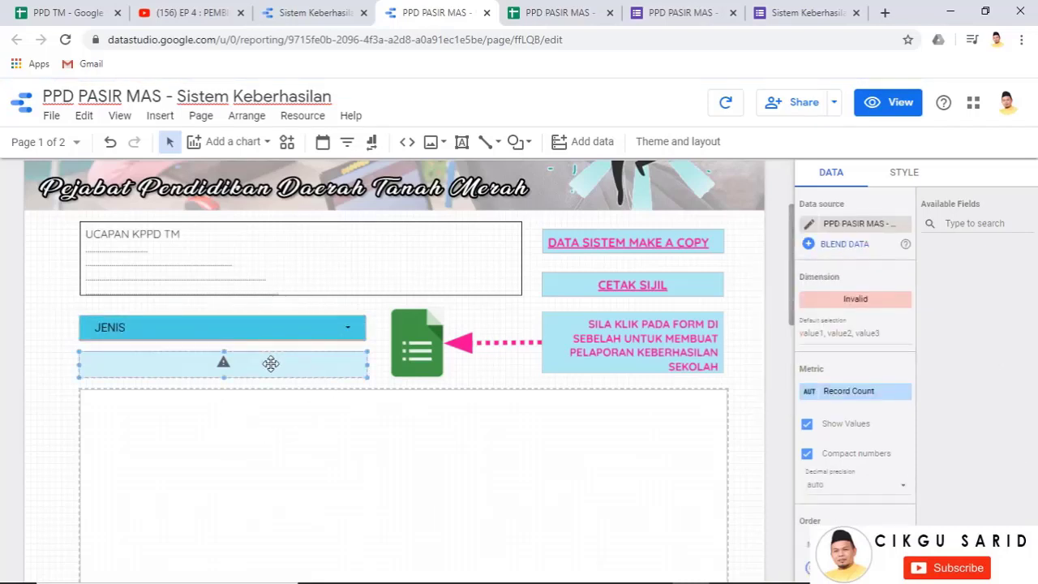
pyautogui.click(847, 227)
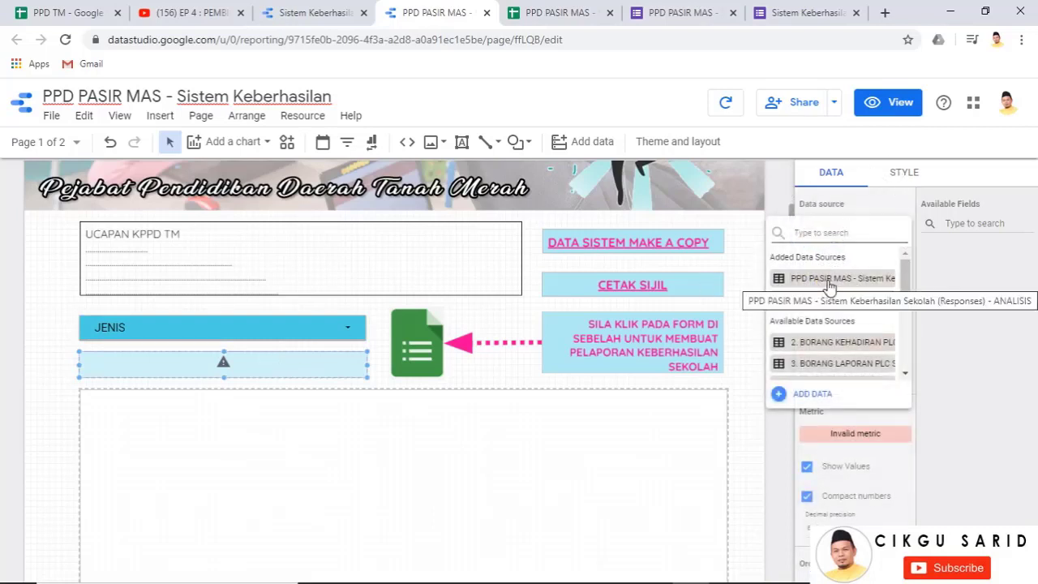
pyautogui.press('ctrl')
pyautogui.press('ctrl')
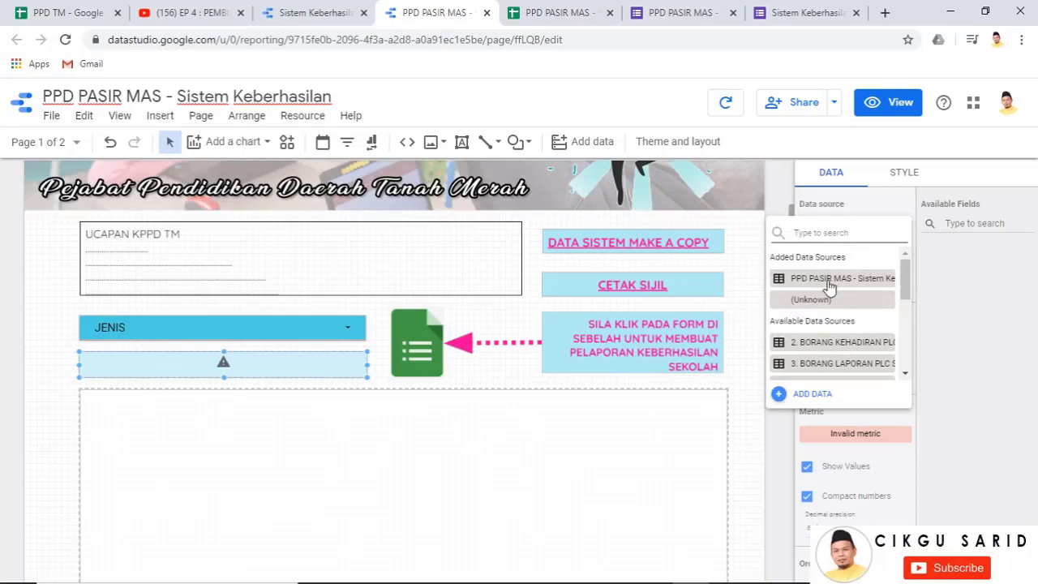
pyautogui.click(829, 280)
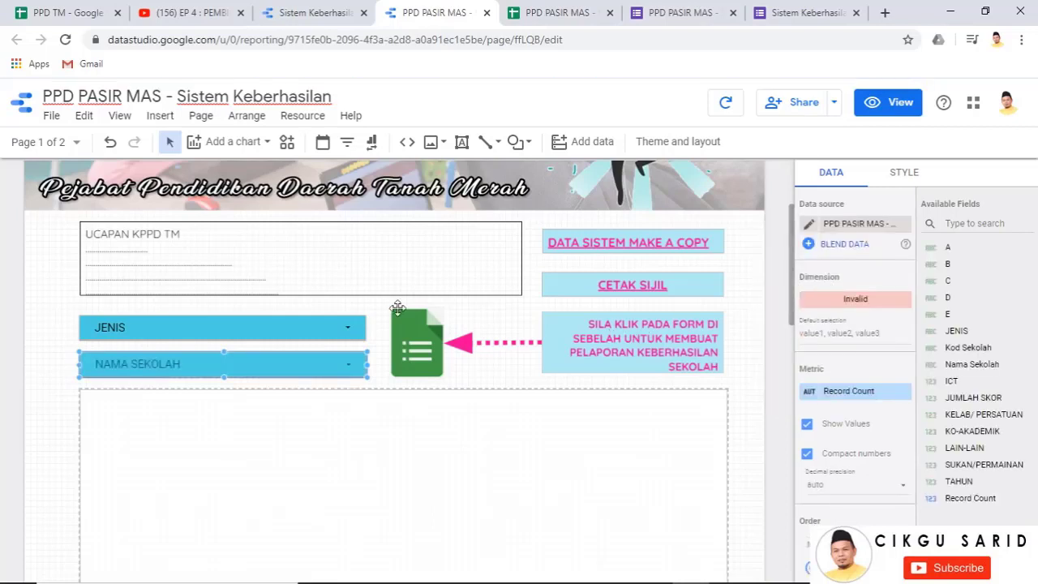
# Link the scores table to PPD PASIR MAS so SEKOLAH KEBANGSAAN BAKONG shows a score of 8
pyautogui.scroll(-3, 410, 408)
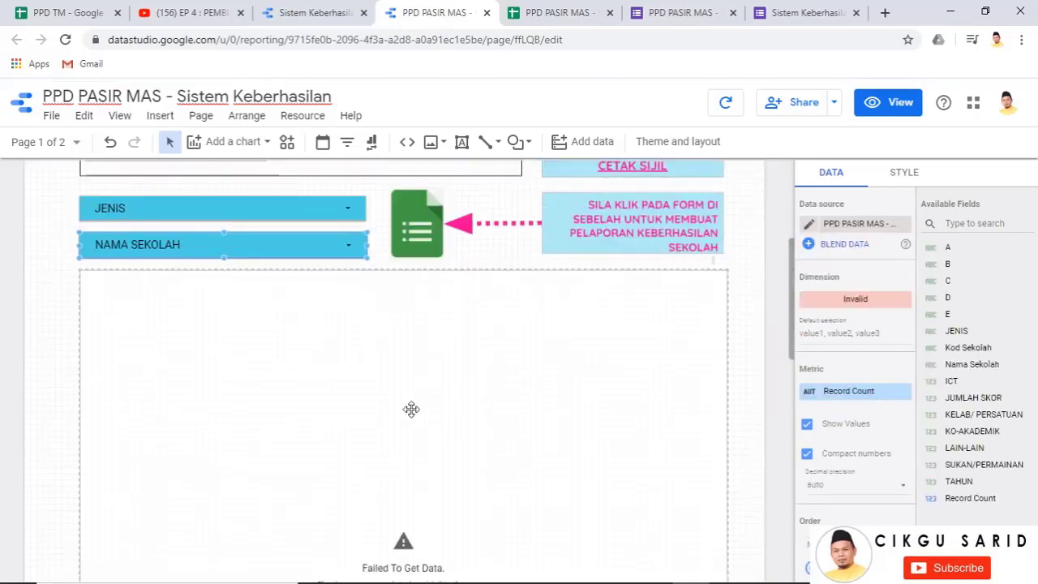
pyautogui.click(372, 368)
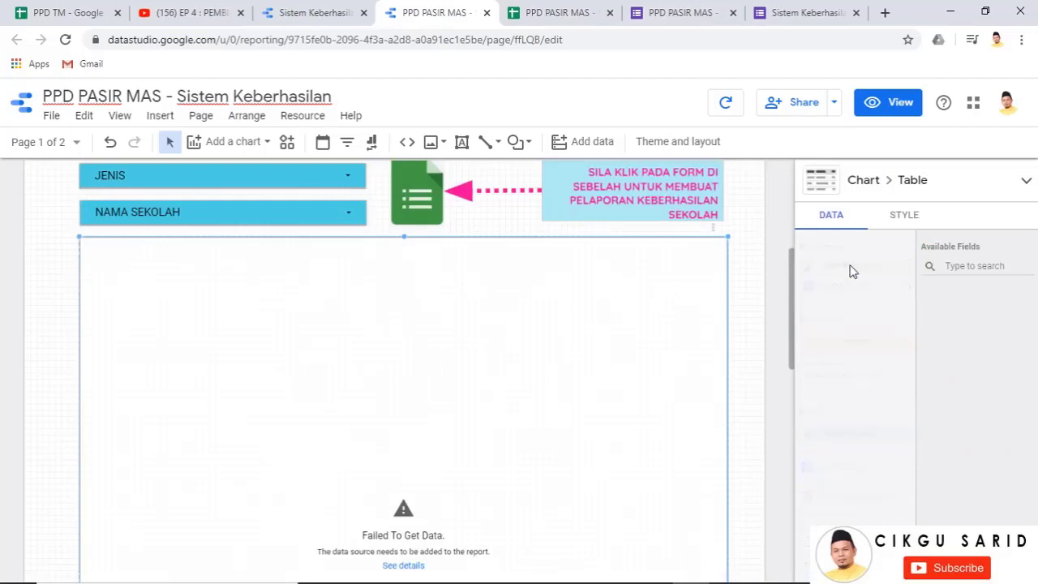
pyautogui.click(856, 273)
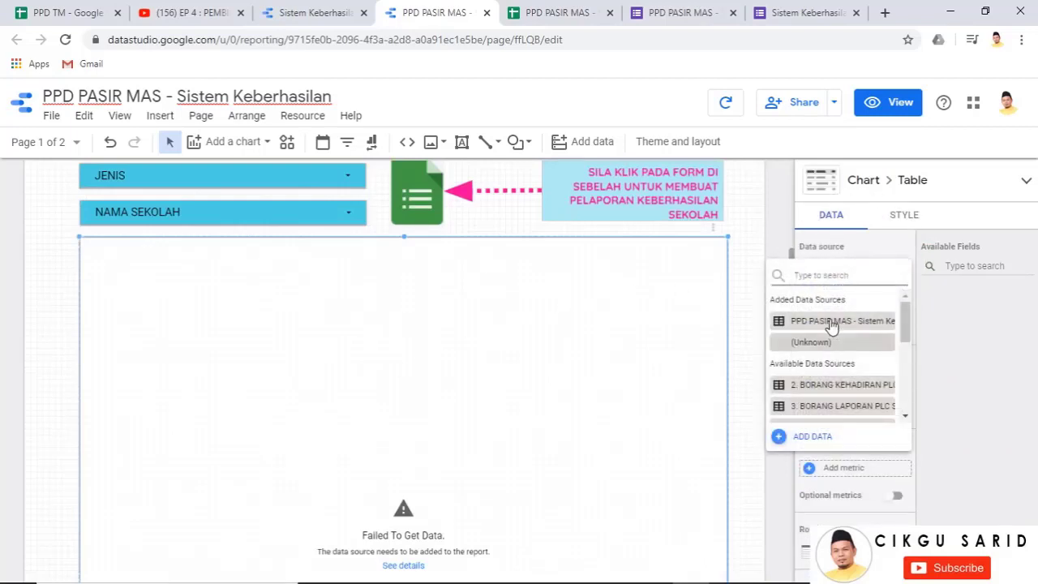
pyautogui.click(832, 324)
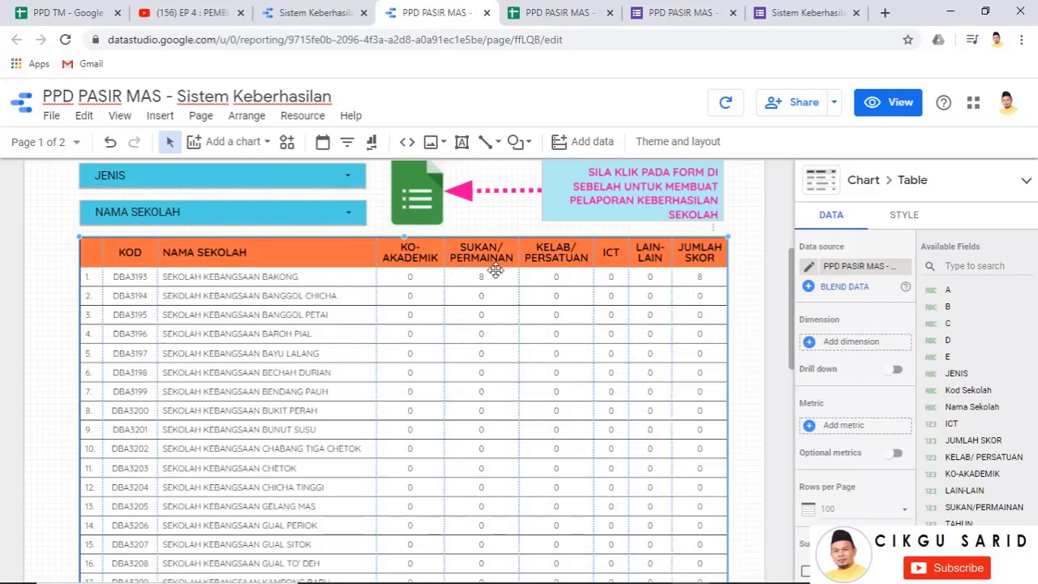
pyautogui.scroll(4, 760, 334)
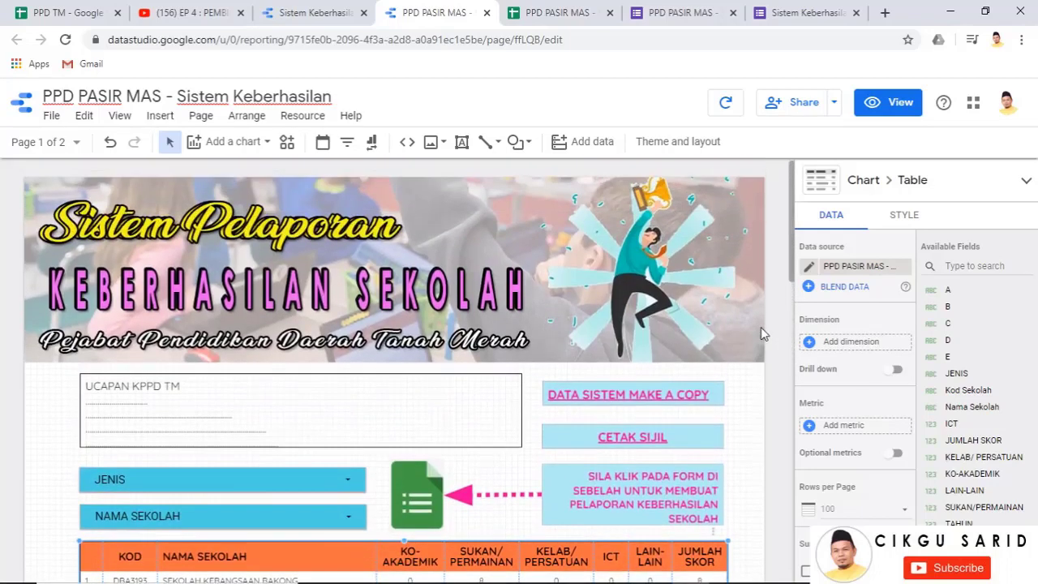
pyautogui.scroll(-2, 761, 329)
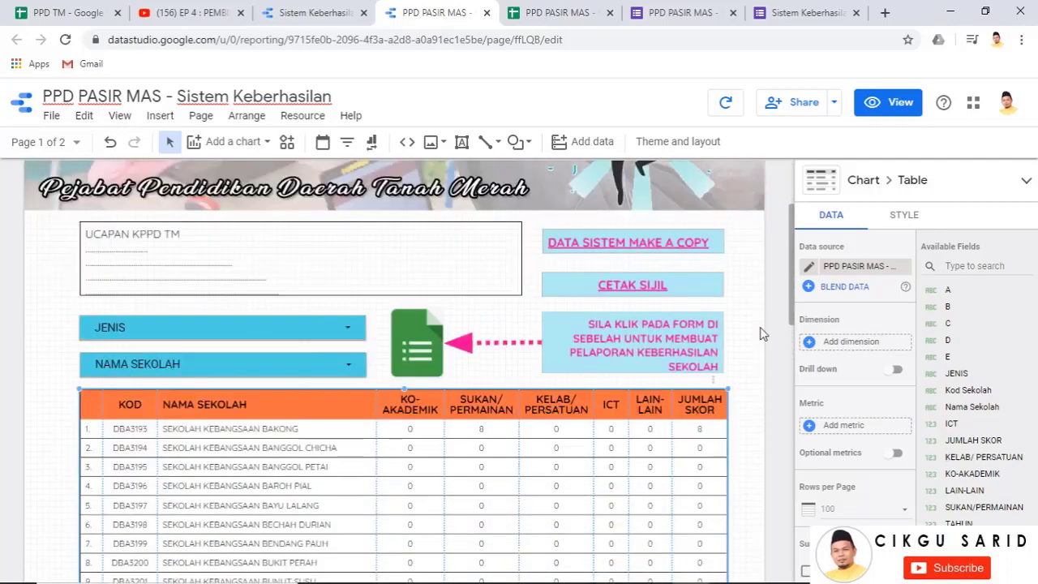
pyautogui.scroll(2, 749, 322)
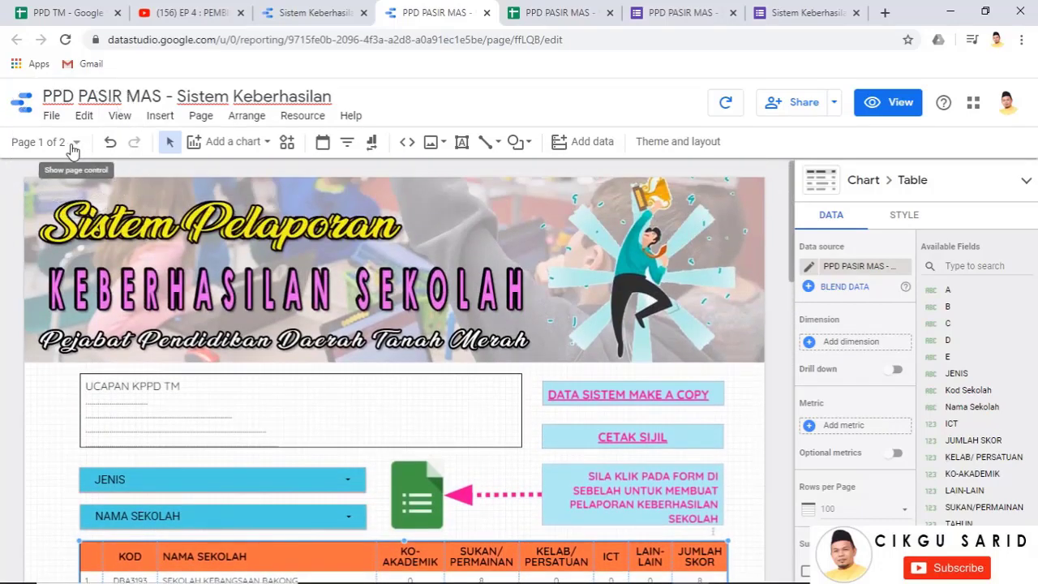
# Go to the CETAKAN SIJIL page, select its upper filter control, then view the PPD PASIR MAS responses spreadsheet
pyautogui.click(74, 144)
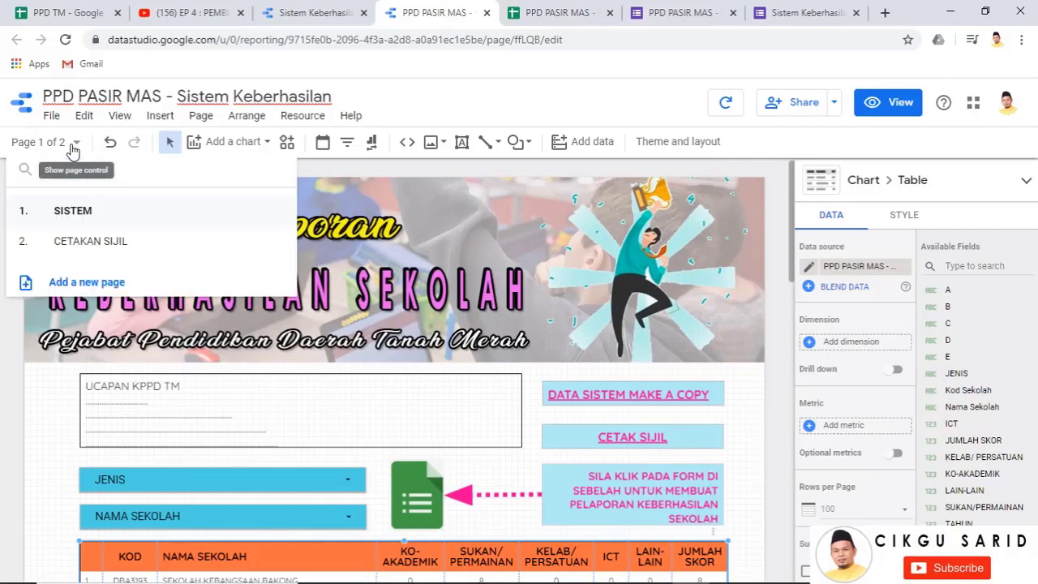
pyautogui.click(98, 248)
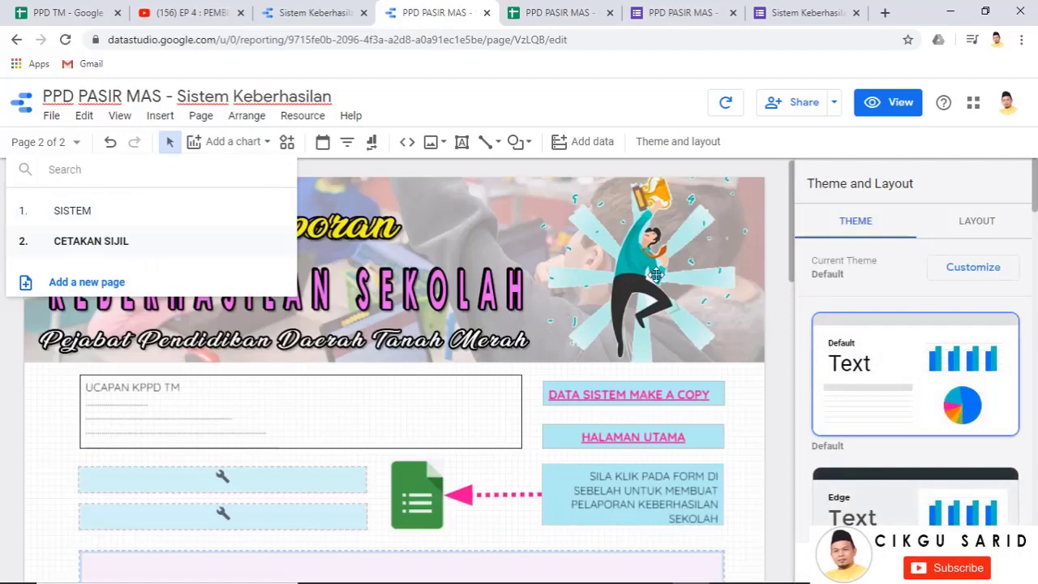
pyautogui.scroll(-1, 414, 342)
pyautogui.click(550, 246)
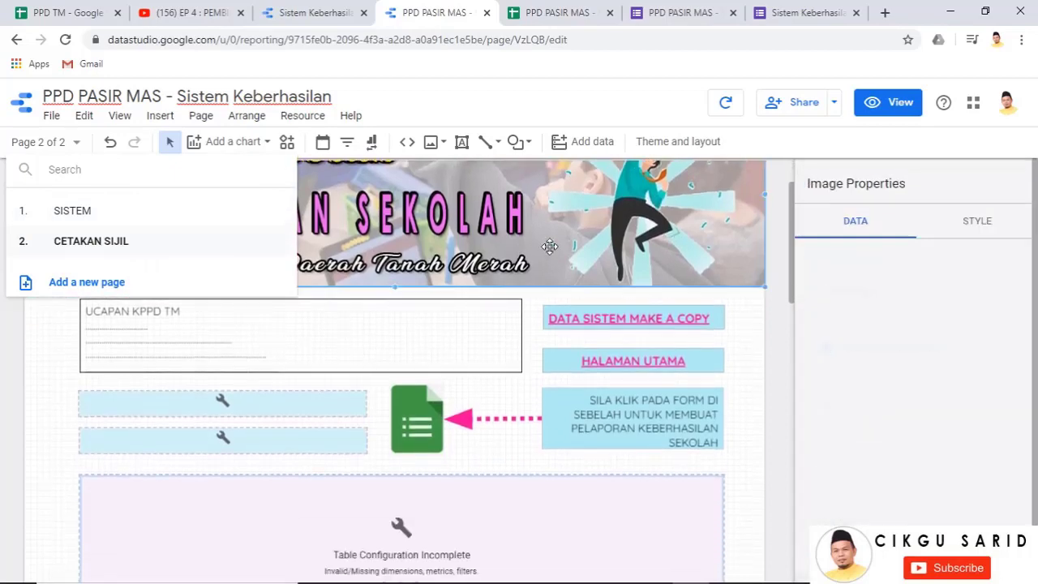
pyautogui.click(769, 340)
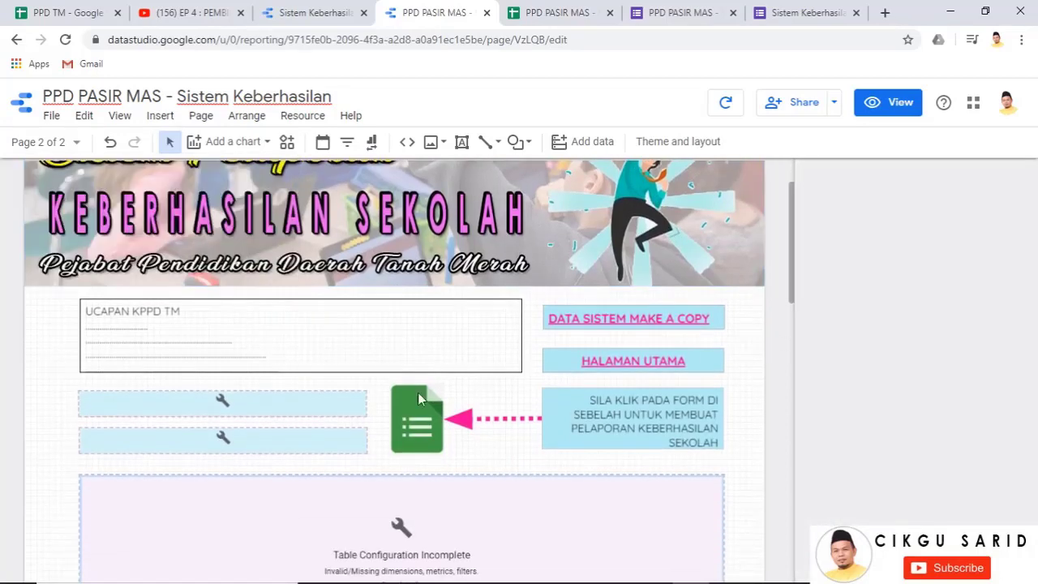
pyautogui.click(261, 406)
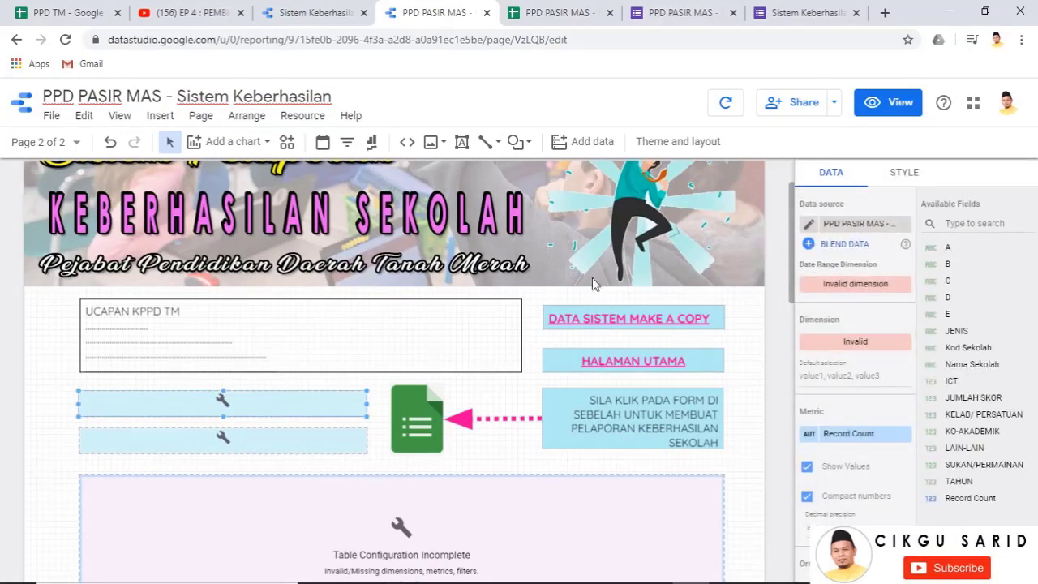
pyautogui.click(584, 15)
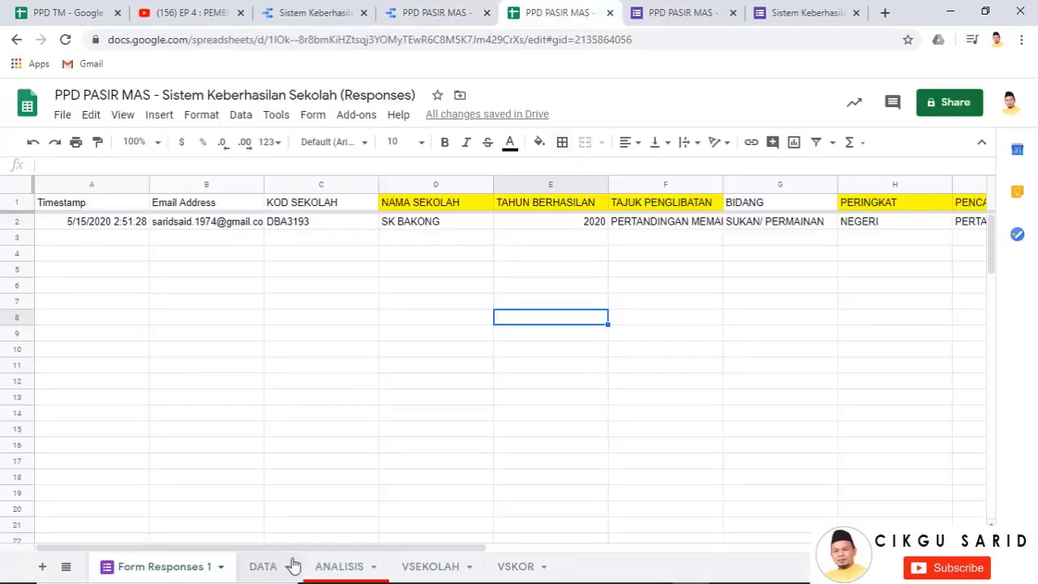
pyautogui.click(160, 573)
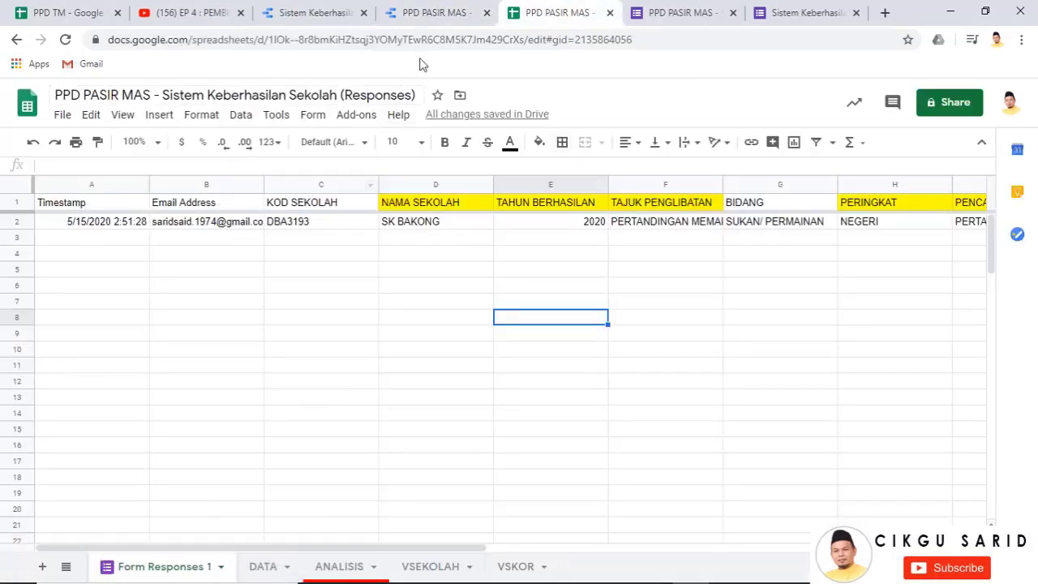
# Add the PPD PASIR MAS spreadsheet's Form Responses 1 worksheet as a new Google Sheets data source
pyautogui.click(436, 14)
pyautogui.click(852, 224)
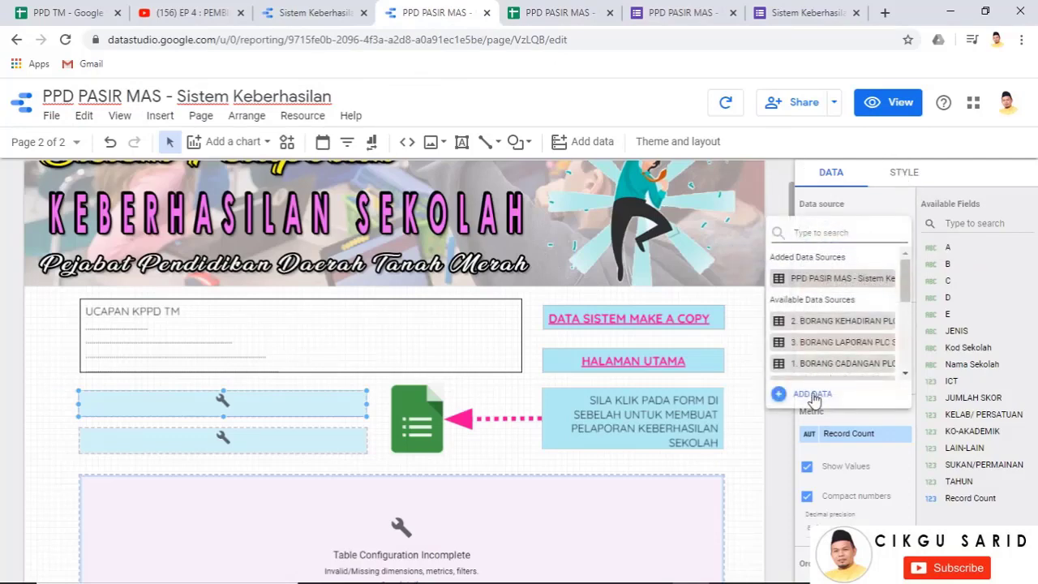
pyautogui.click(814, 395)
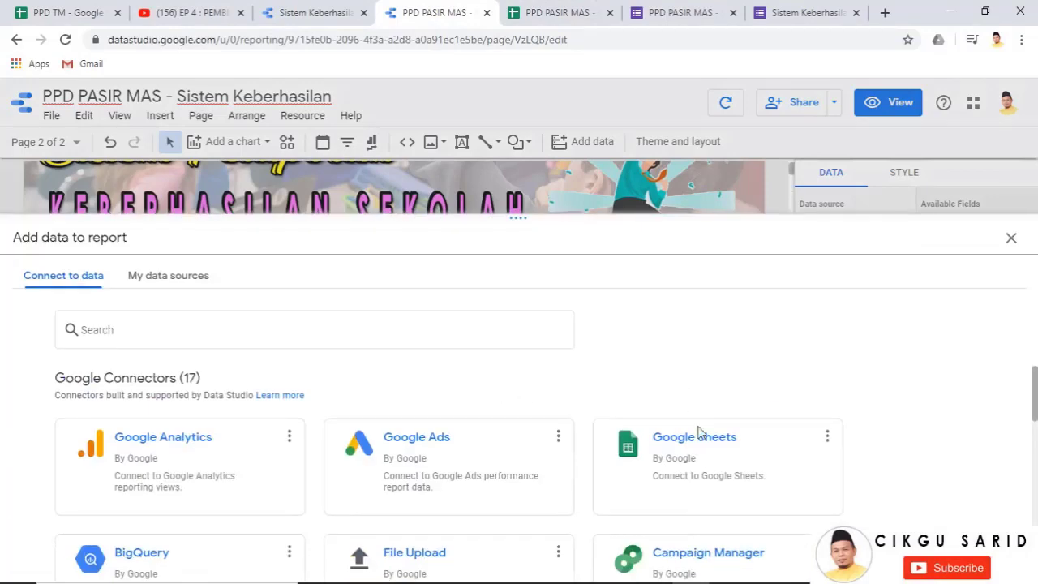
pyautogui.click(697, 442)
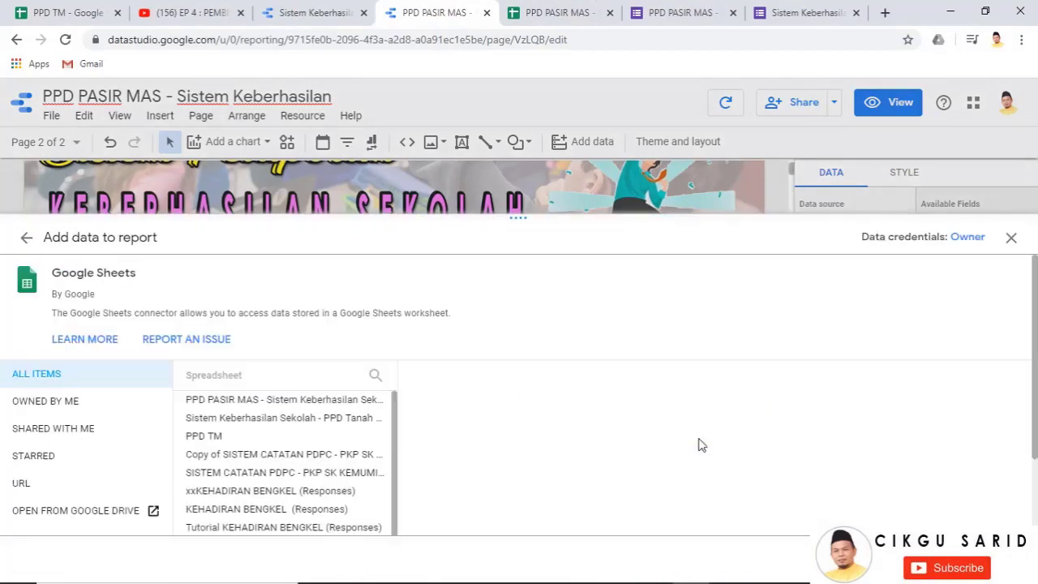
pyautogui.click(251, 399)
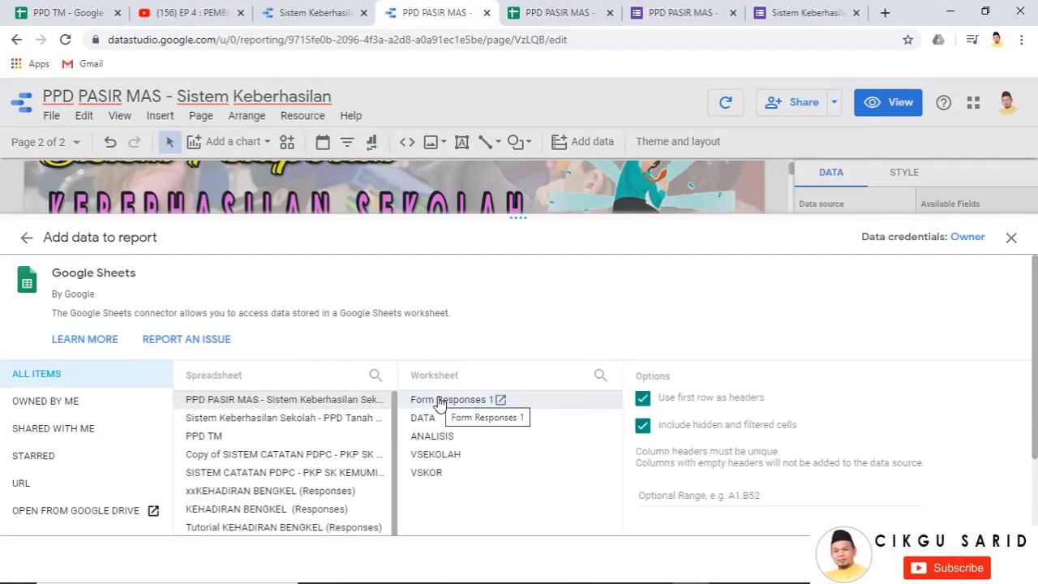
pyautogui.click(439, 403)
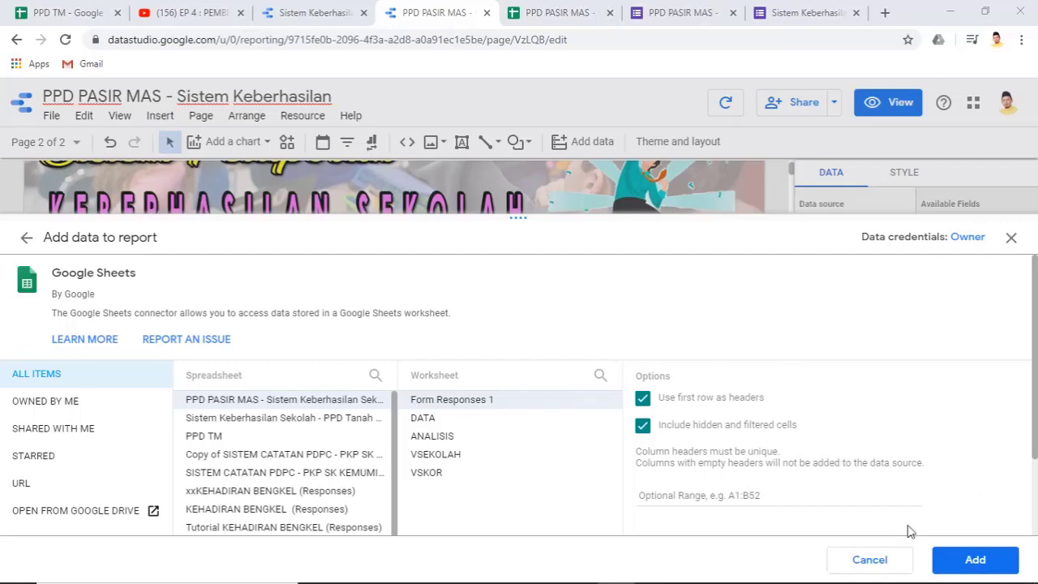
pyautogui.click(970, 561)
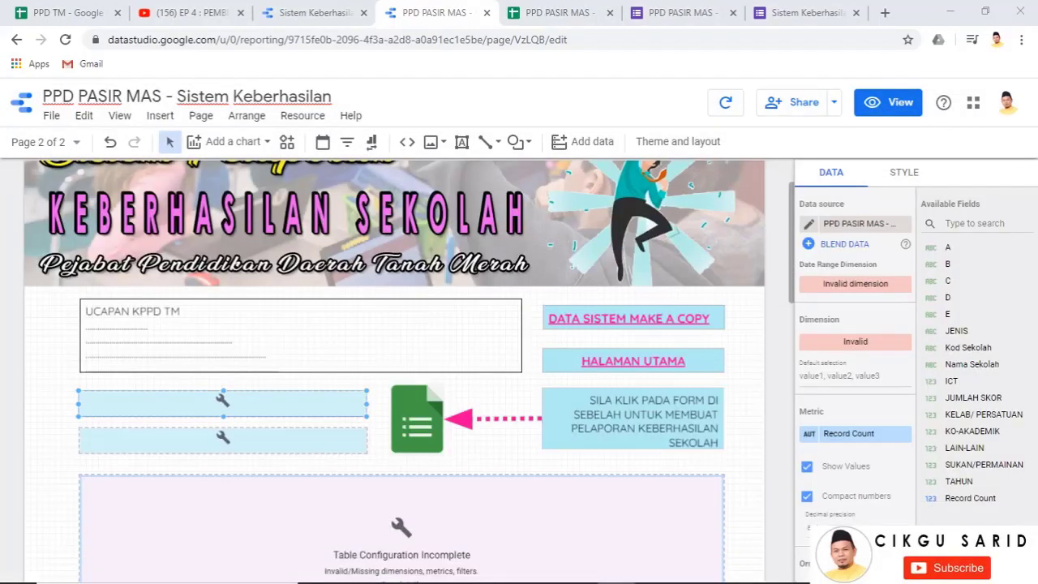
# Switch the control below KOD SEKOLAH to the Form Responses 1 source with dimension NAMA SEKOLAH
pyautogui.click(245, 437)
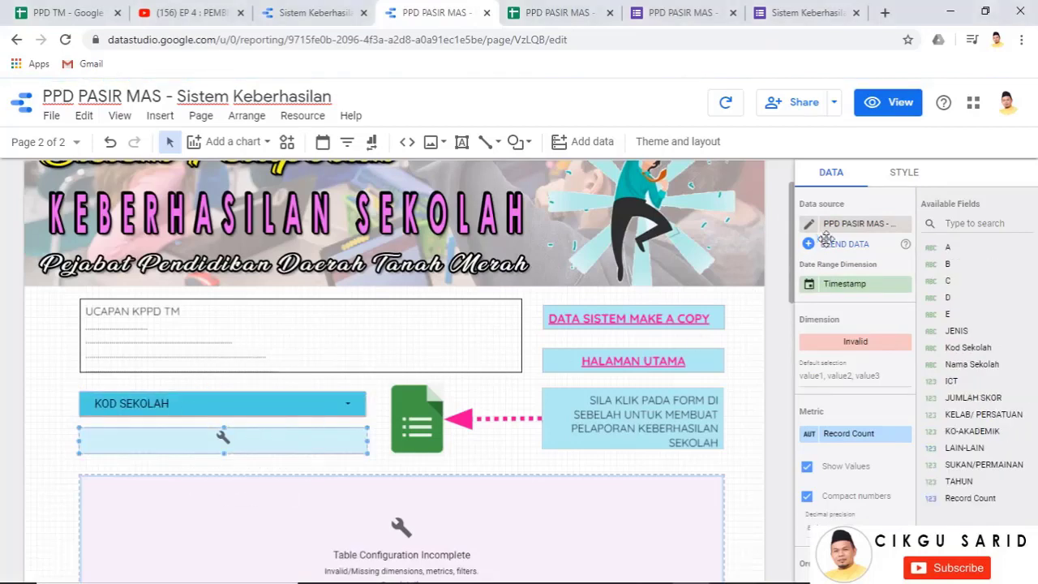
pyautogui.click(852, 226)
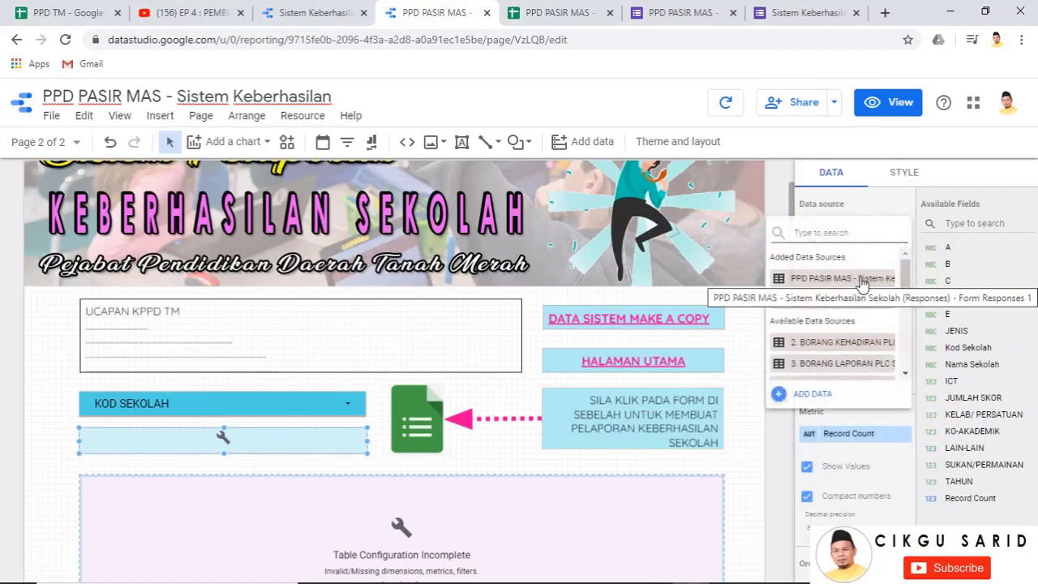
pyautogui.click(862, 280)
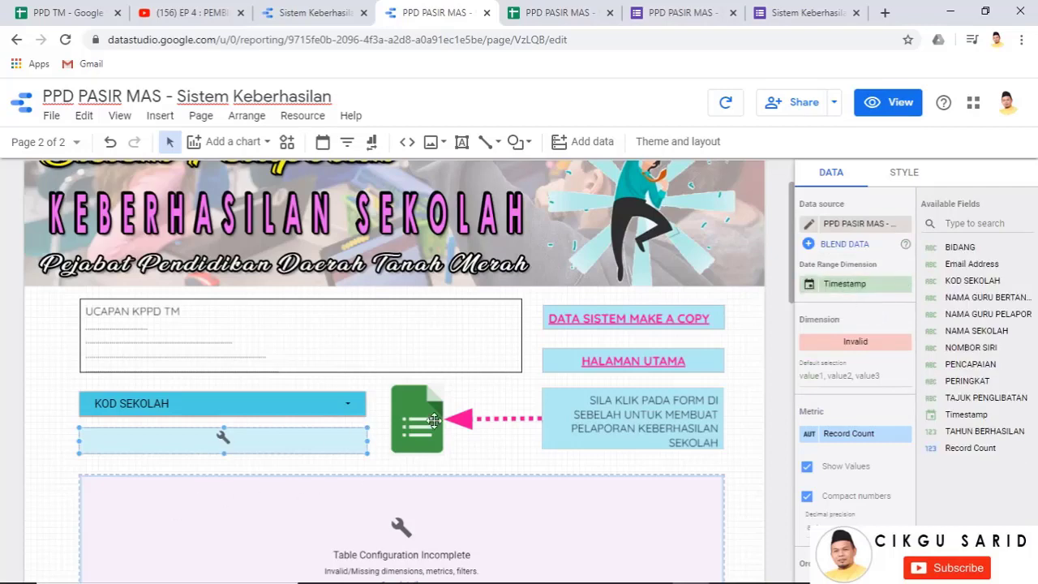
pyautogui.scroll(-1, 434, 420)
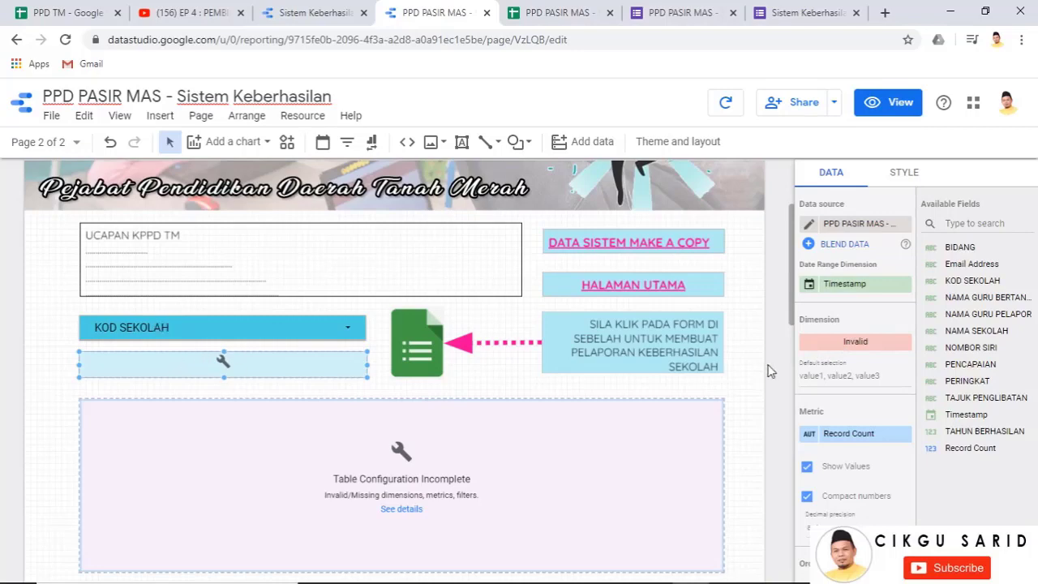
pyautogui.click(842, 344)
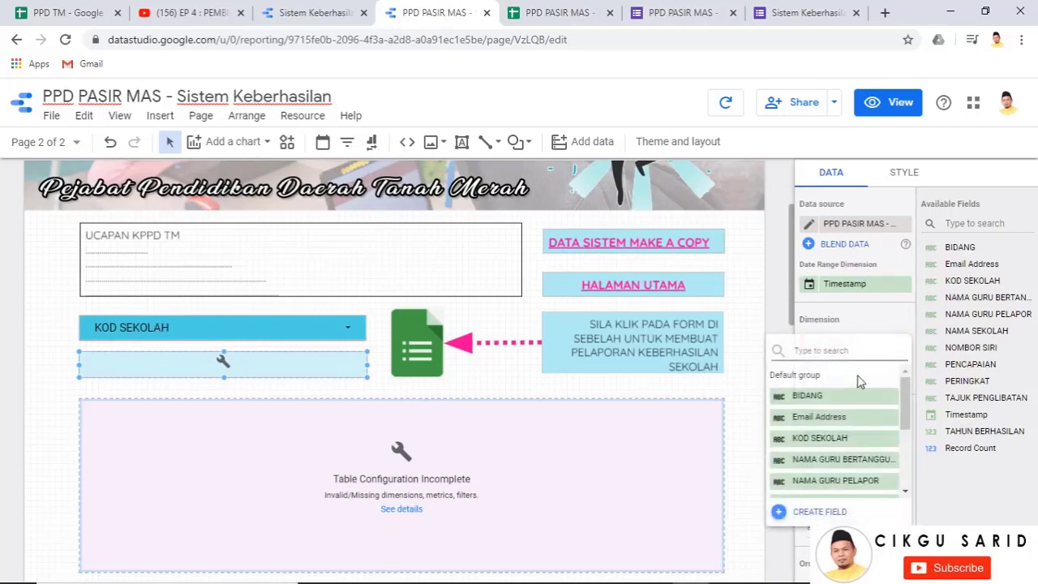
pyautogui.moveTo(902, 398); pyautogui.dragTo(902, 423)
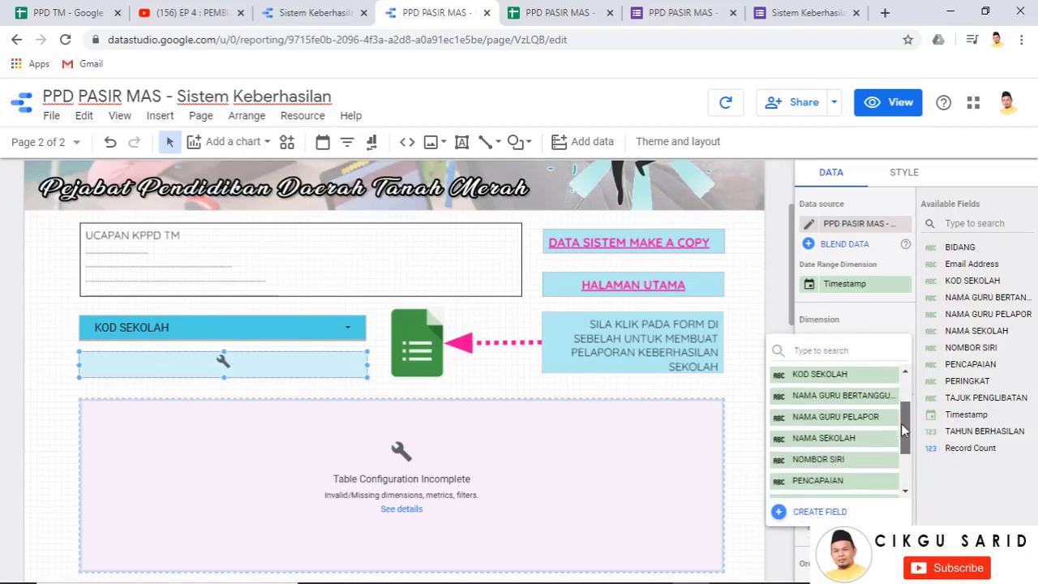
pyautogui.click(847, 439)
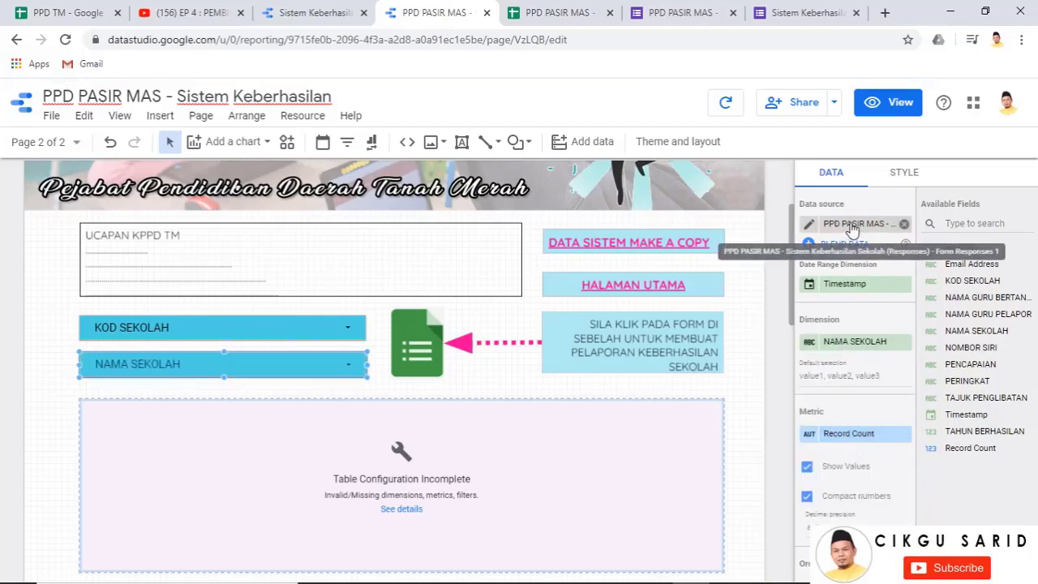
pyautogui.click(431, 480)
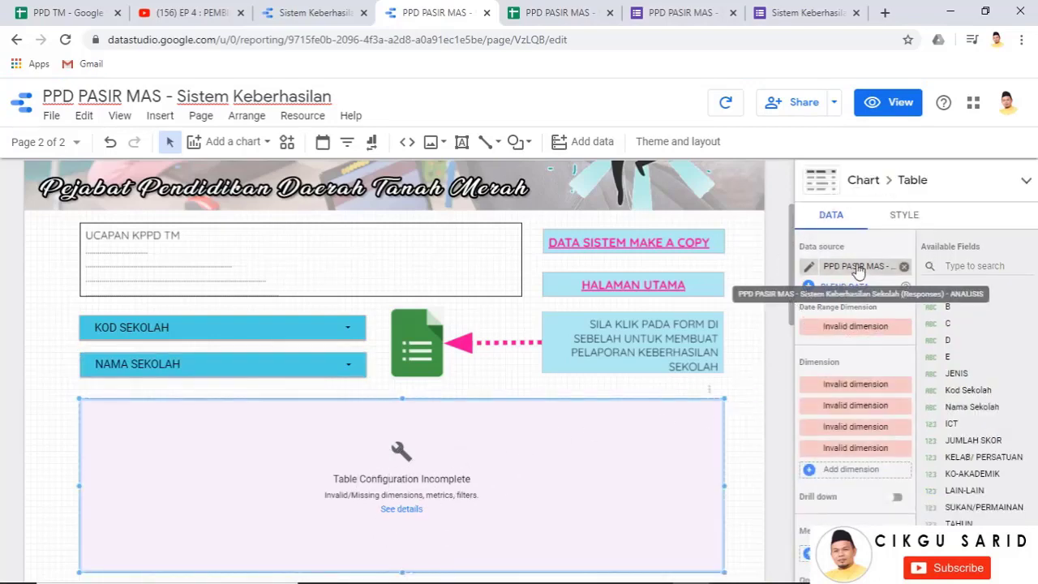
# Switch the table to the Form Responses 1 data and set NAMA SEKOLAH as its second column
pyautogui.click(858, 269)
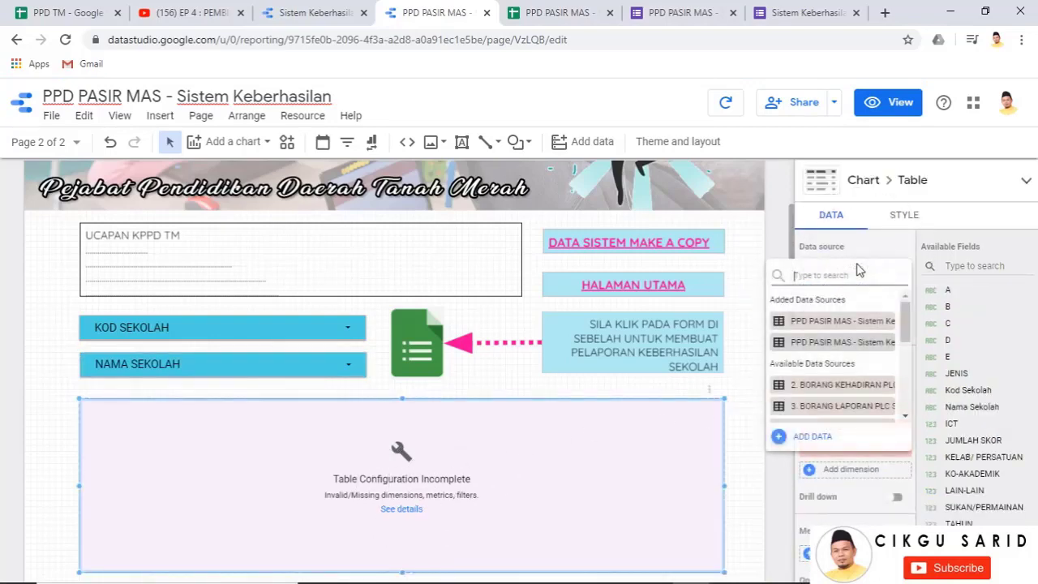
pyautogui.click(855, 324)
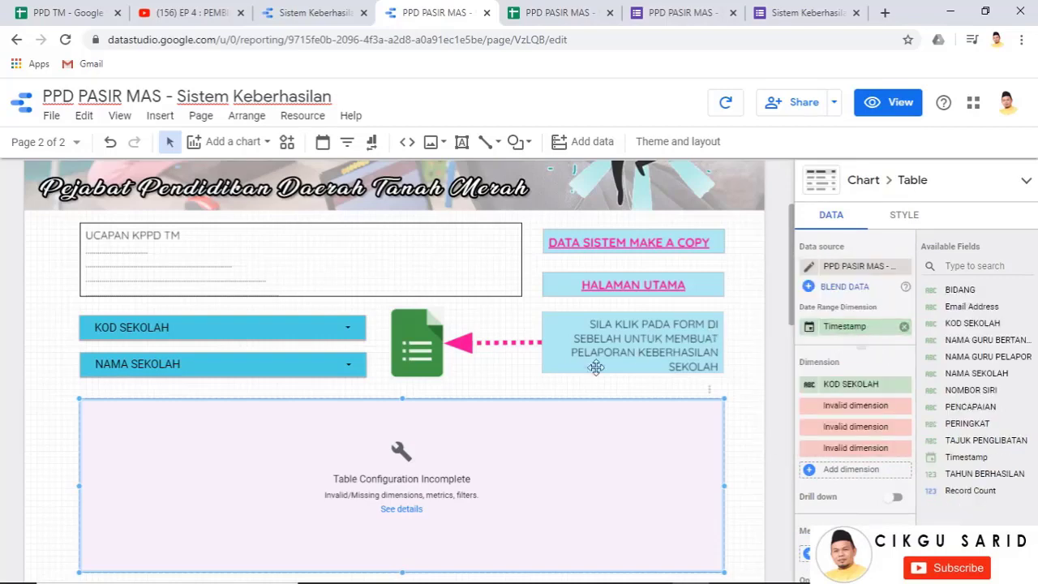
pyautogui.scroll(-1, 628, 390)
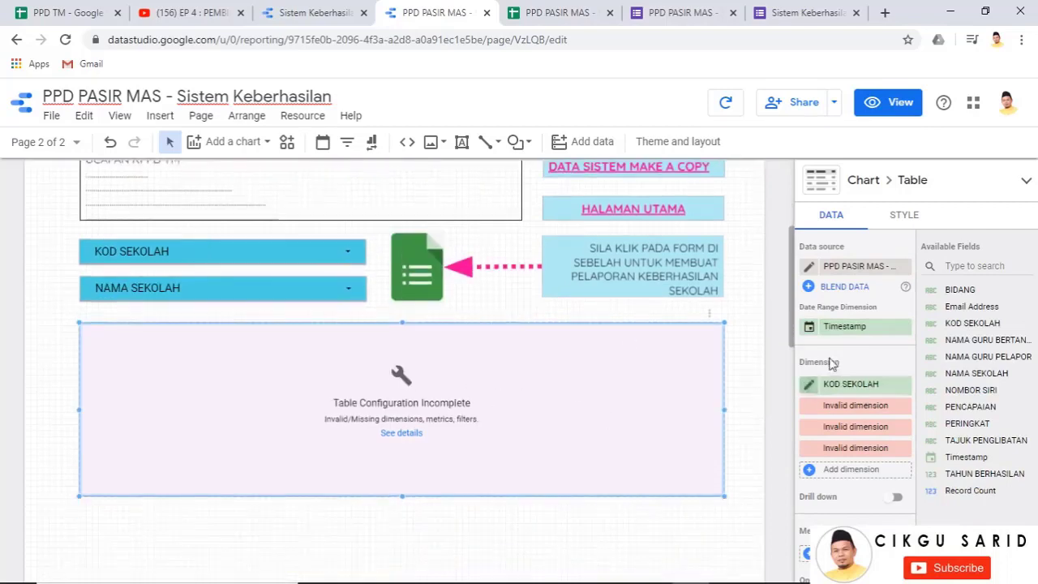
pyautogui.click(858, 412)
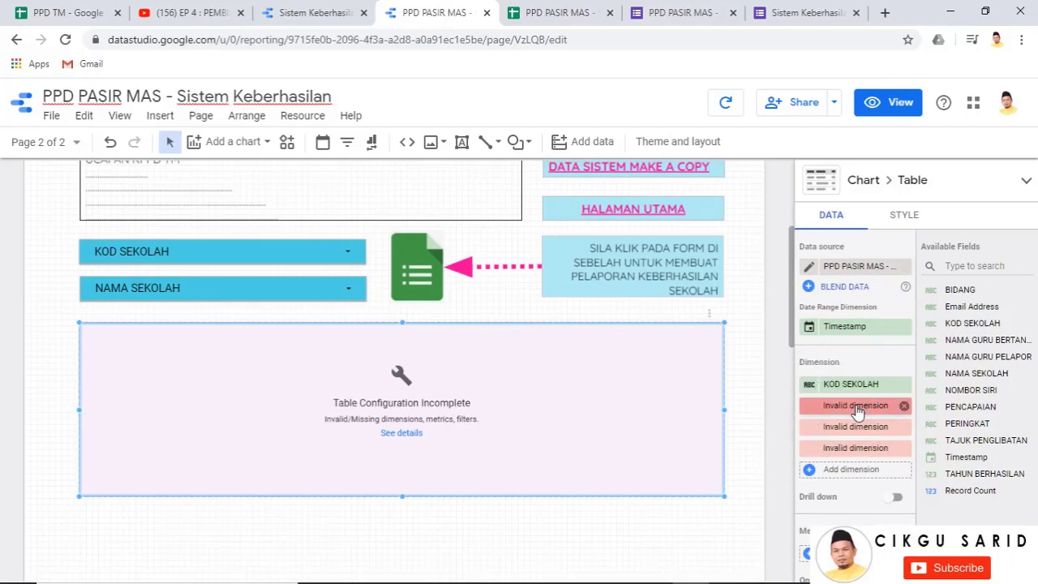
pyautogui.click(857, 412)
pyautogui.moveTo(903, 449); pyautogui.dragTo(903, 476)
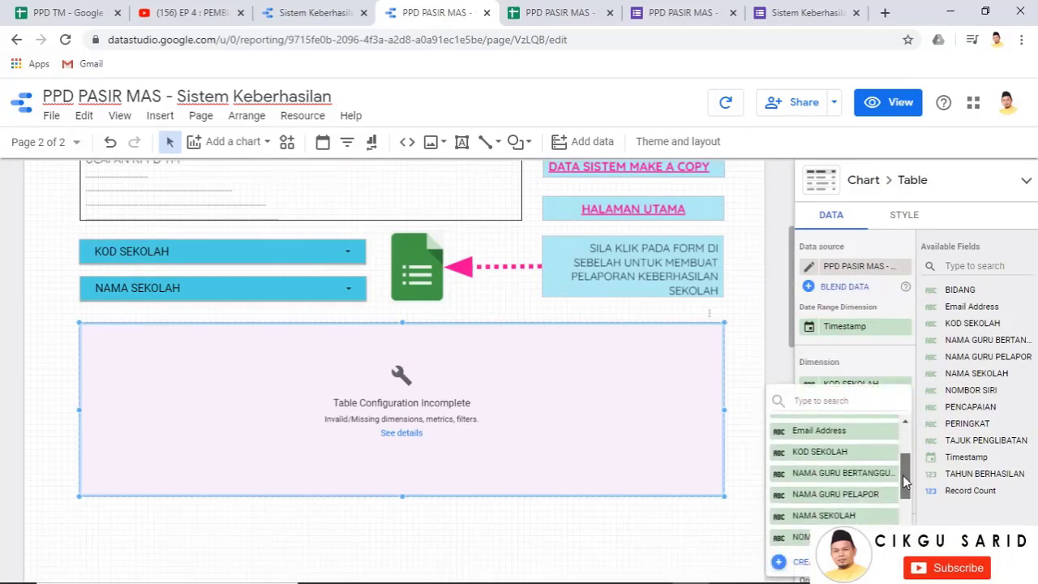
pyautogui.click(850, 518)
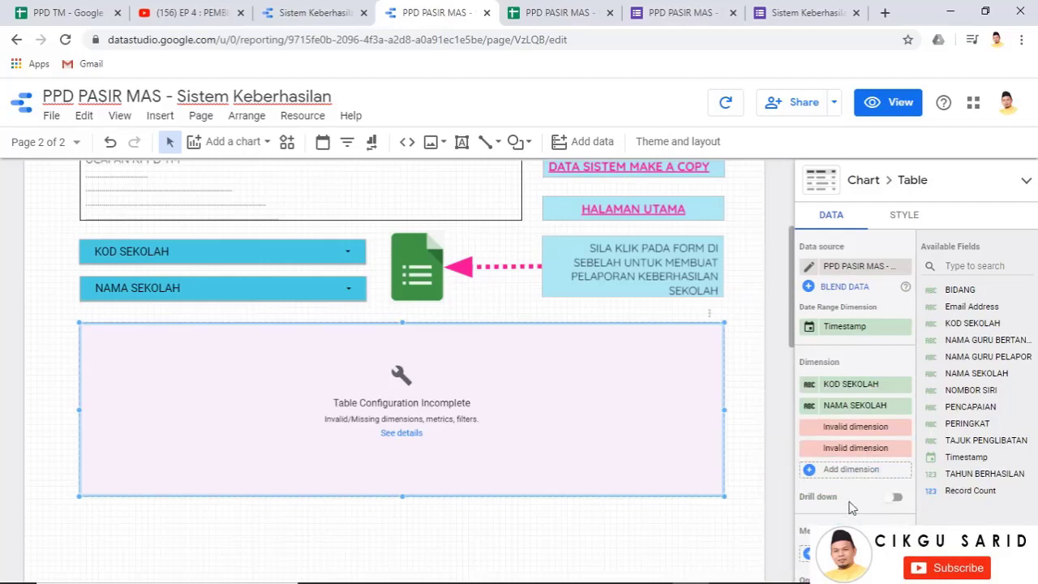
# Add TAJUK PENGLIBATAN as the third column and delete the leftover invalid dimension
pyautogui.click(852, 429)
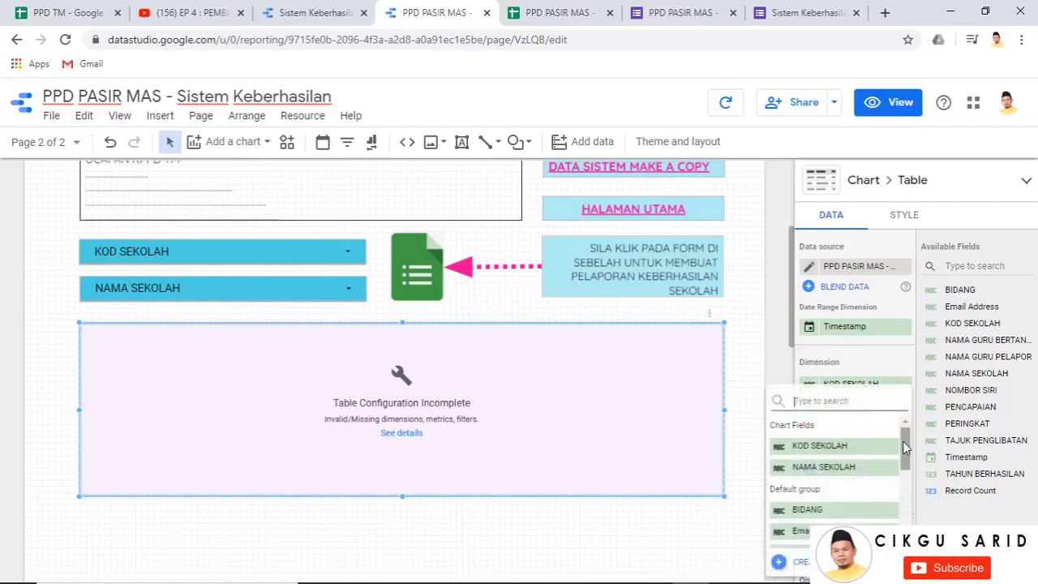
pyautogui.moveTo(903, 441); pyautogui.dragTo(903, 514)
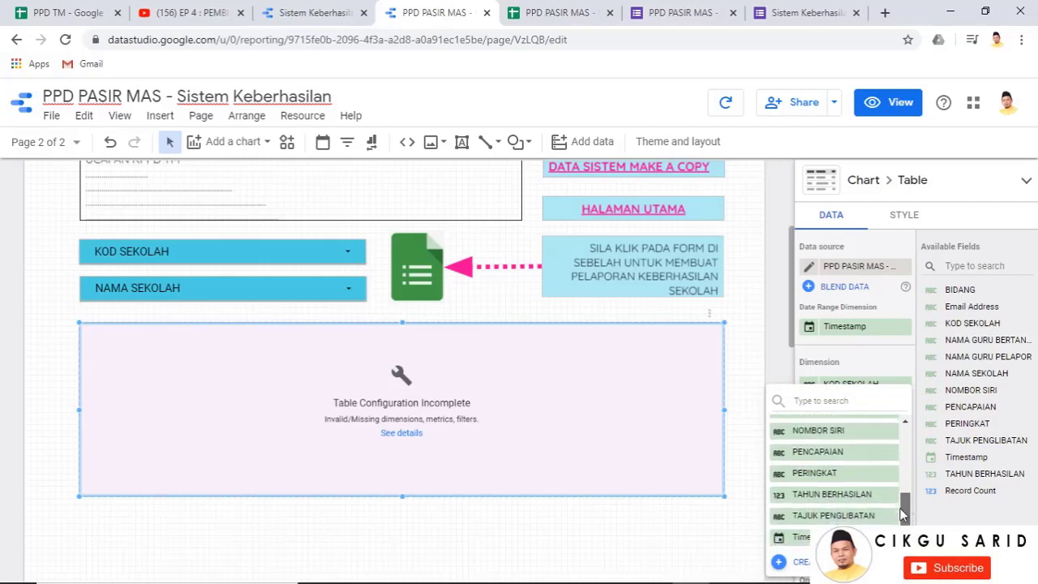
pyautogui.click(839, 518)
pyautogui.click(857, 450)
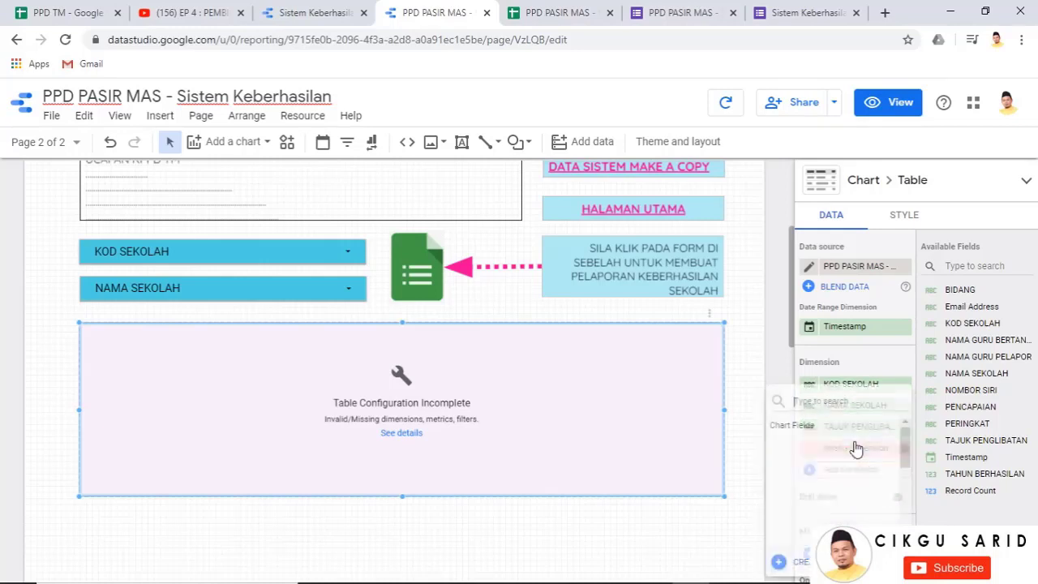
pyautogui.moveTo(897, 432); pyautogui.dragTo(905, 509)
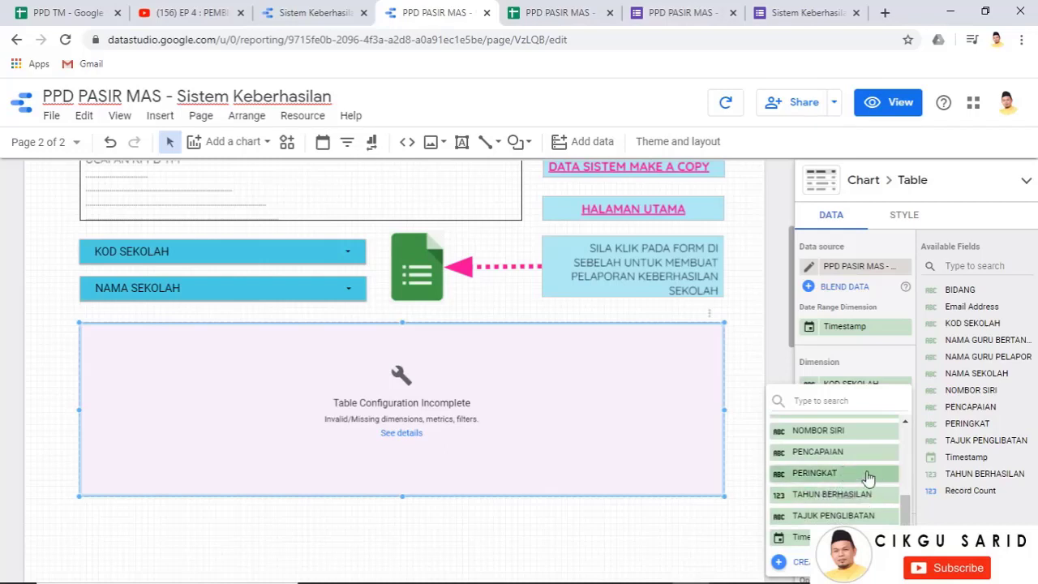
pyautogui.scroll(5, 851, 476)
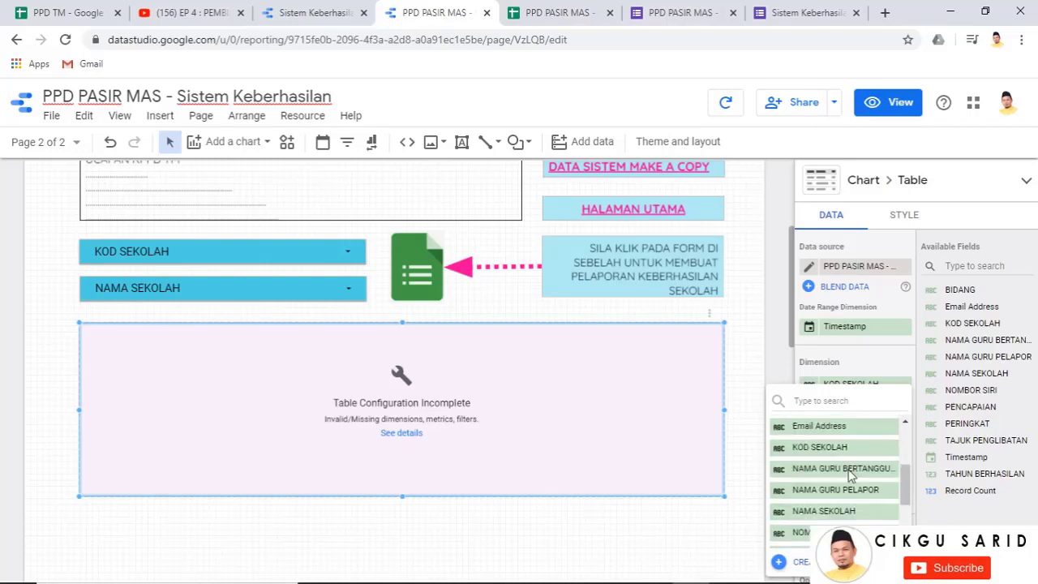
pyautogui.click(787, 357)
pyautogui.click(904, 449)
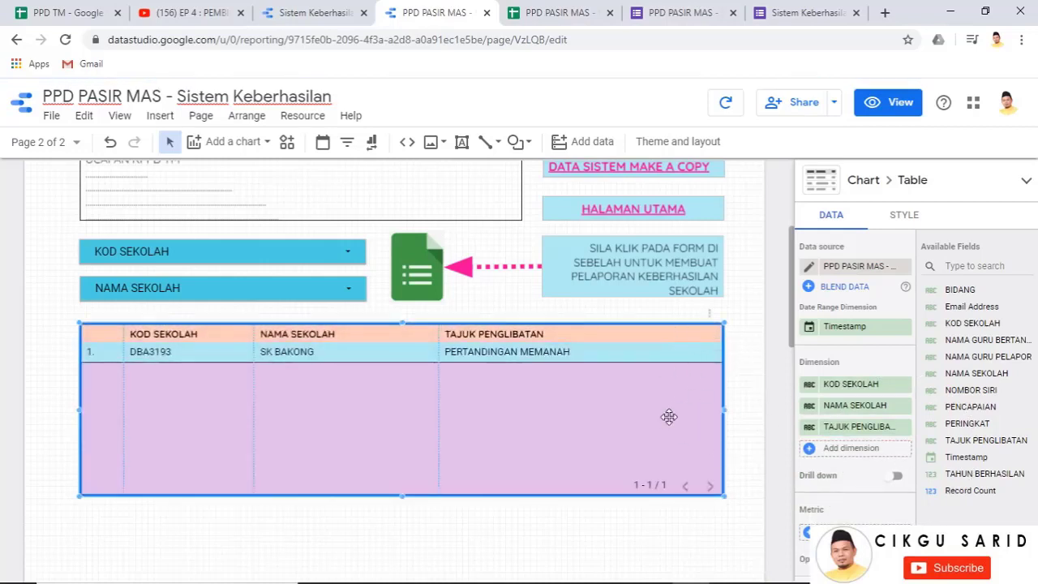
pyautogui.scroll(2, 704, 339)
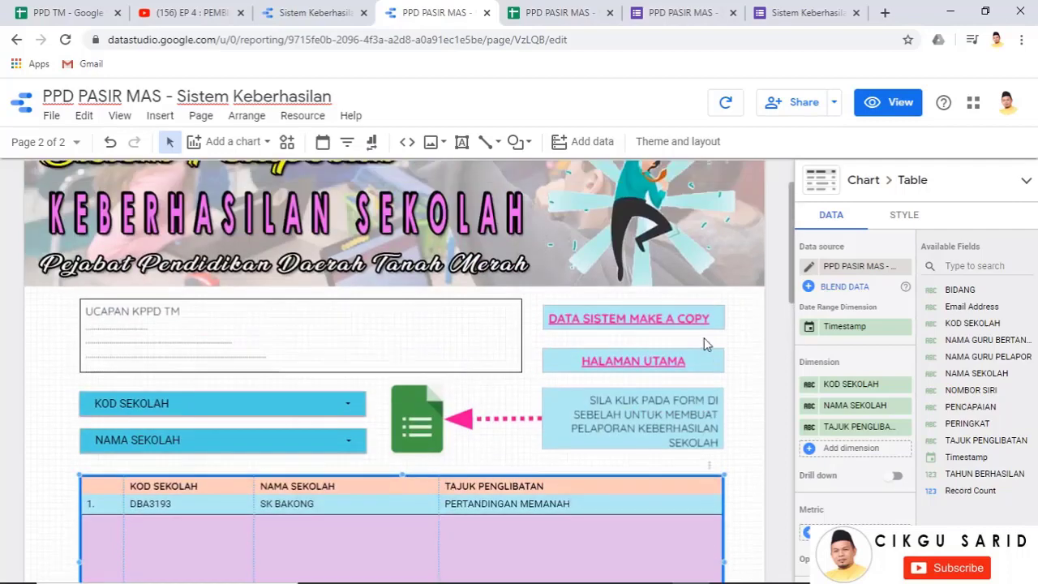
pyautogui.scroll(-1, 676, 479)
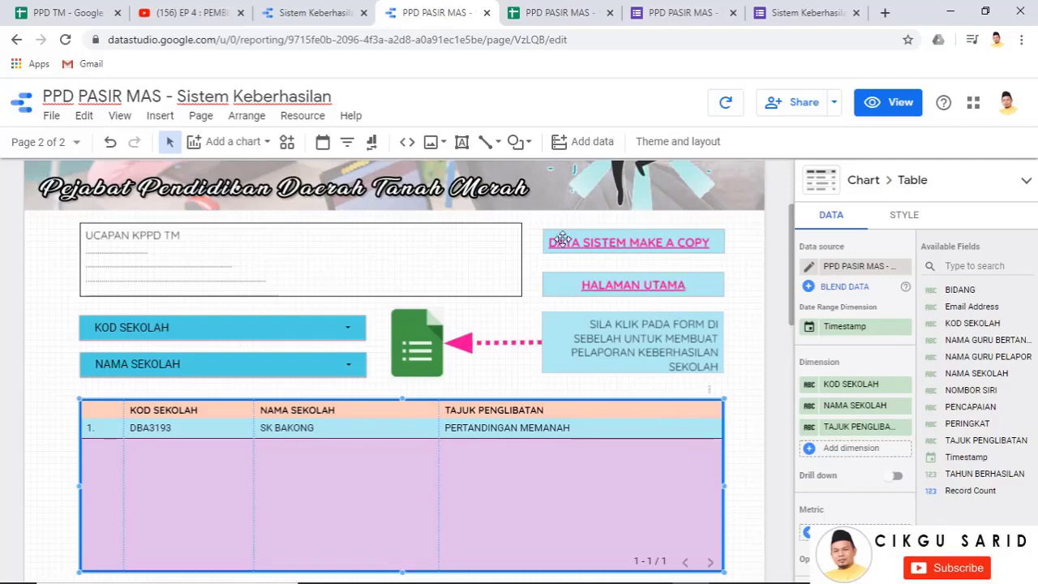
pyautogui.scroll(2, 688, 339)
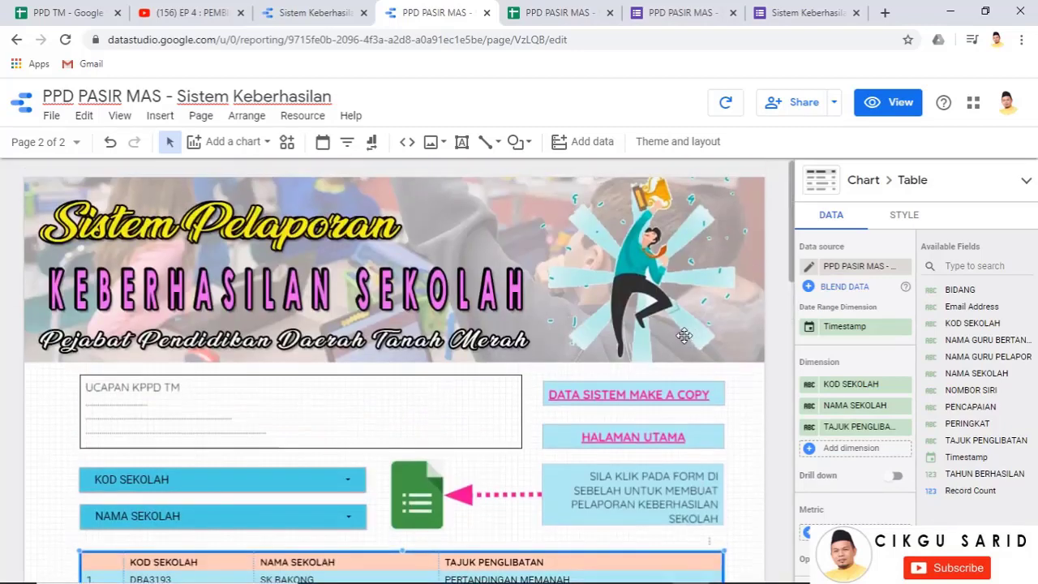
# Preview the report, return to editing, select the Forms icon image, and bring up the form editor
pyautogui.click(874, 105)
pyautogui.scroll(-1, 808, 339)
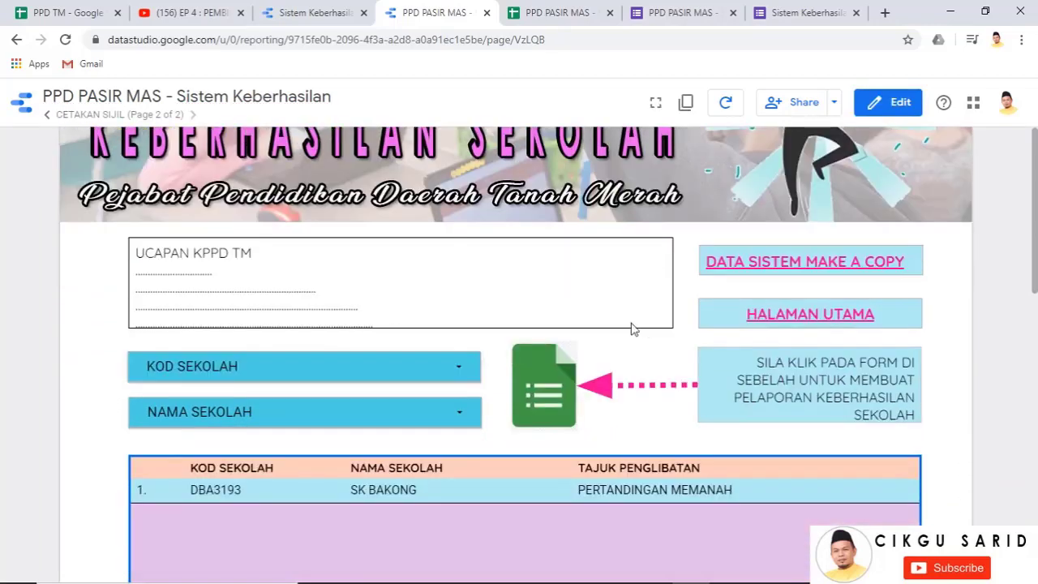
pyautogui.click(888, 106)
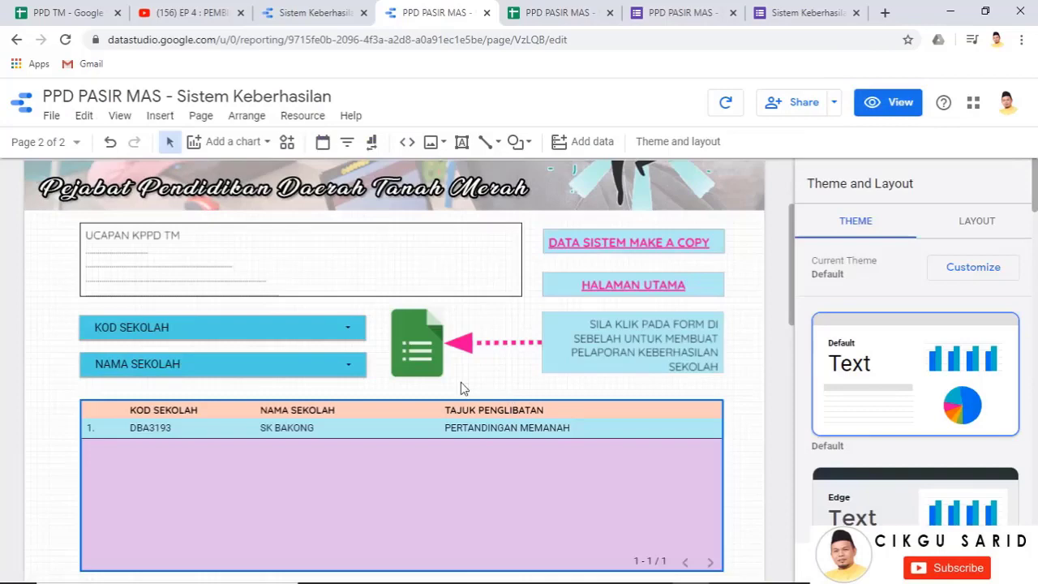
pyautogui.click(420, 357)
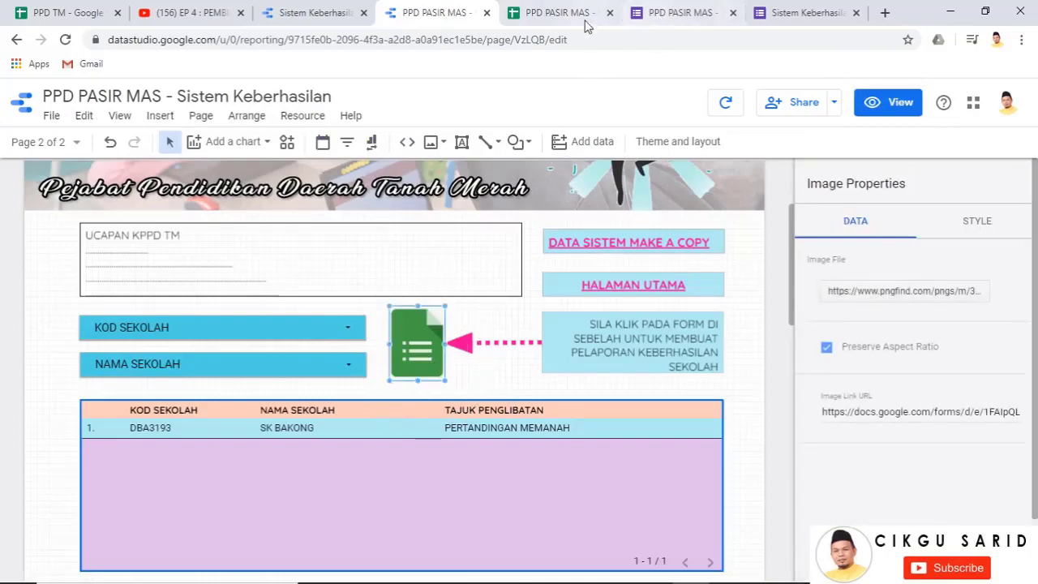
pyautogui.click(675, 13)
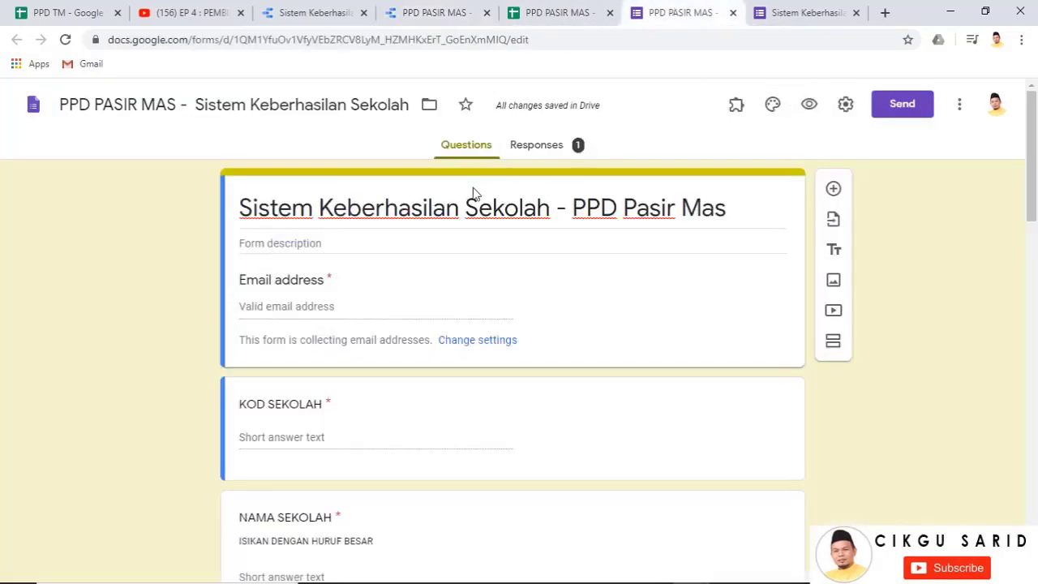
# Open a blank new response of the form and copy its viewform link from the address bar
pyautogui.click(782, 11)
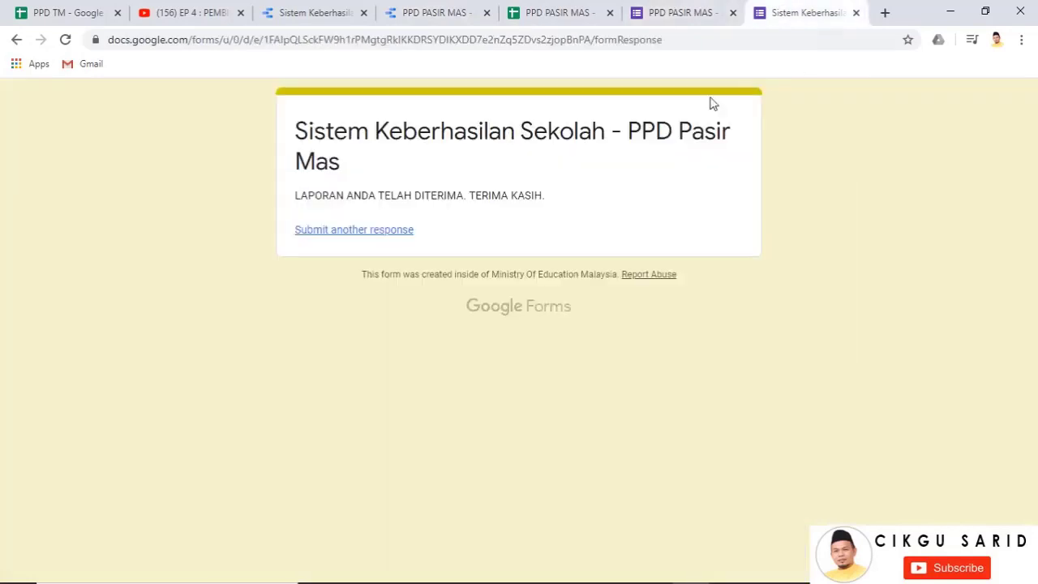
pyautogui.click(395, 235)
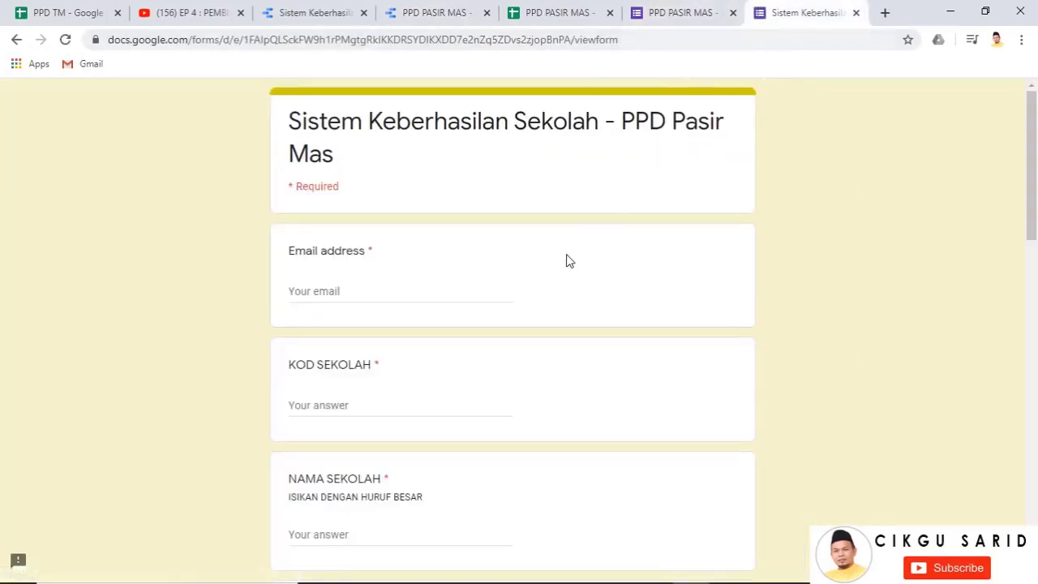
pyautogui.click(635, 42)
pyautogui.rightClick(635, 41)
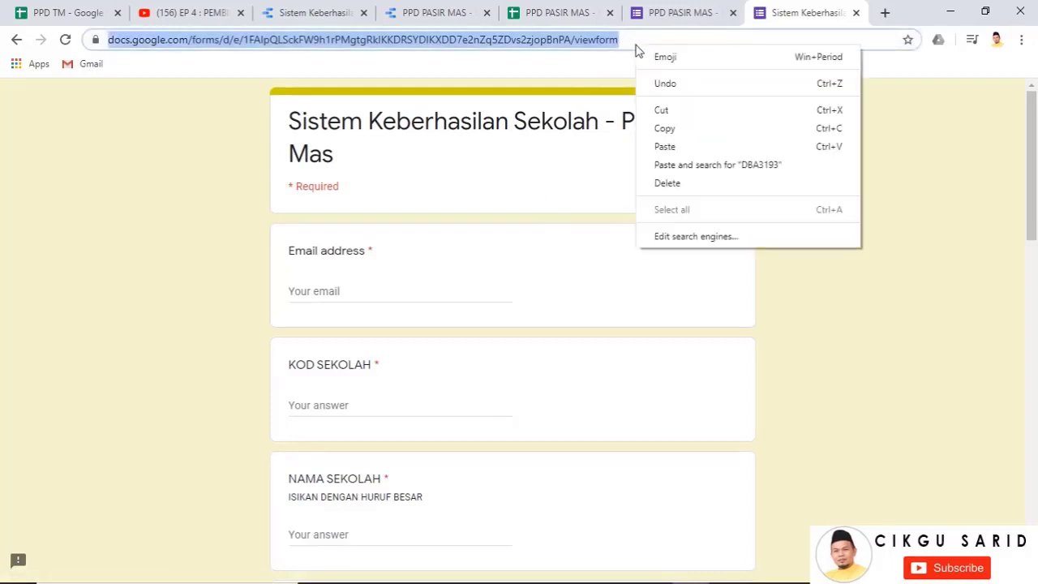
pyautogui.click(674, 130)
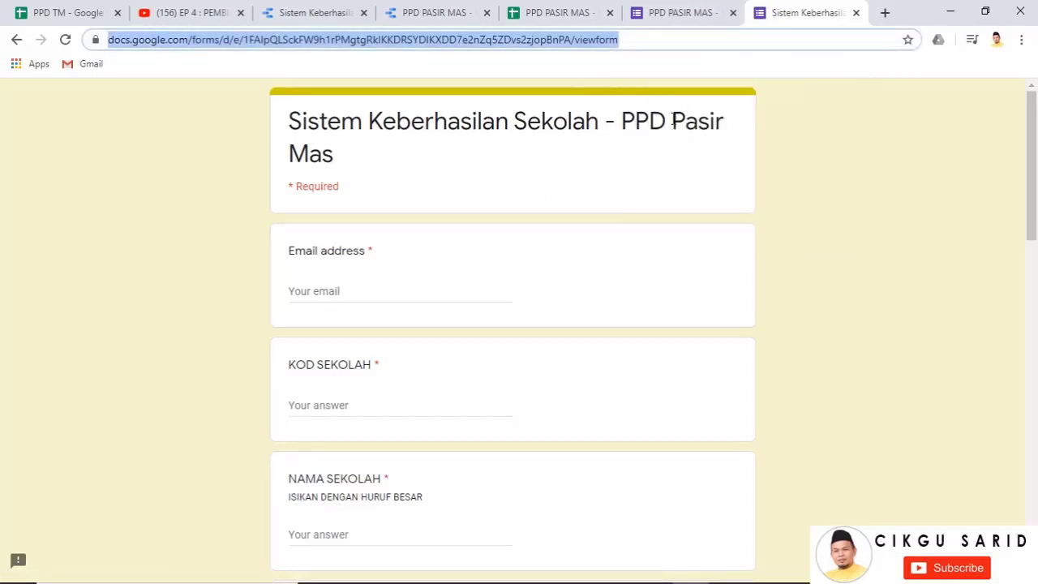
pyautogui.click(446, 12)
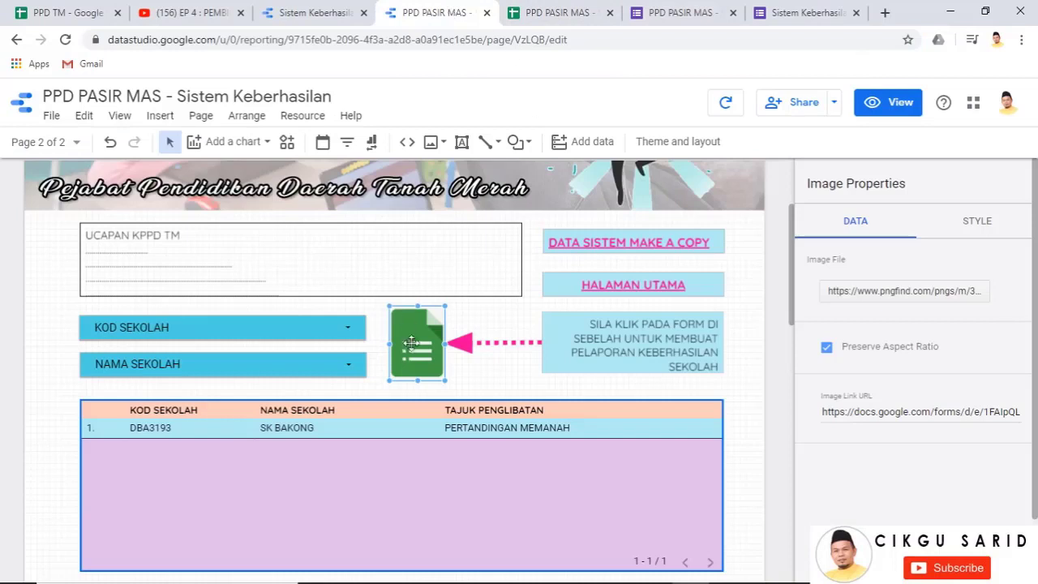
# Replace the form image's Image Link URL with the copied viewform link, then view the report
pyautogui.press('ctrl')
pyautogui.press('ctrl')
pyautogui.press('ctrl')
pyautogui.press('ctrl')
pyautogui.click(822, 412)
pyautogui.hotkey('ctrl', 'a')
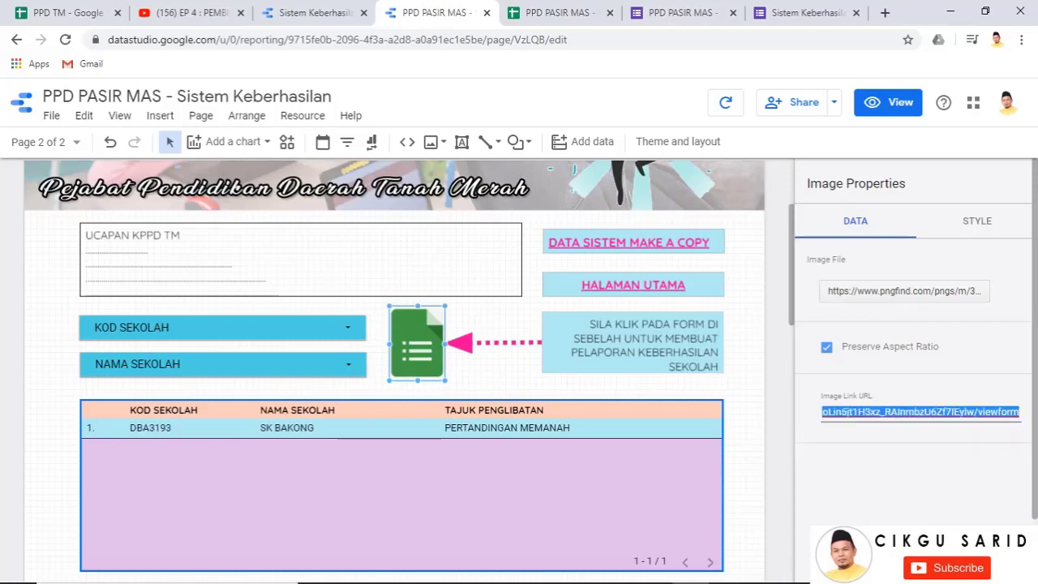
pyautogui.press('BackSpace')
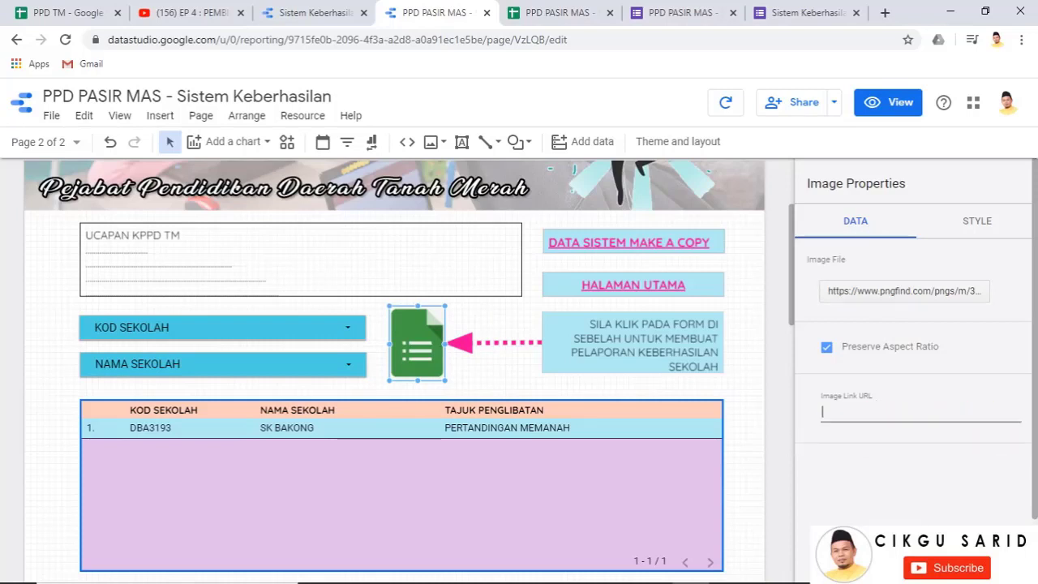
pyautogui.rightClick(866, 419)
pyautogui.click(899, 298)
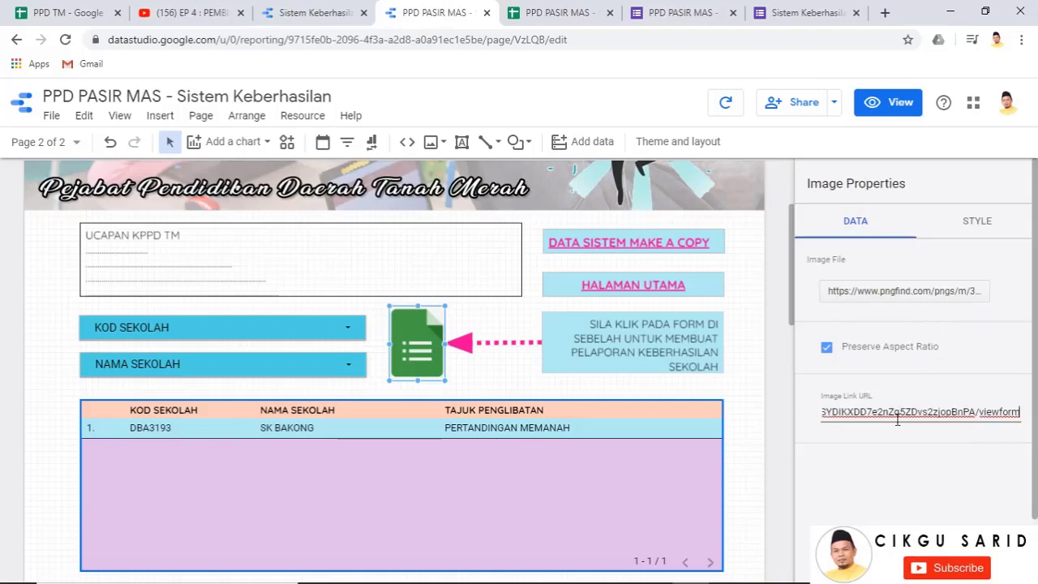
pyautogui.click(812, 24)
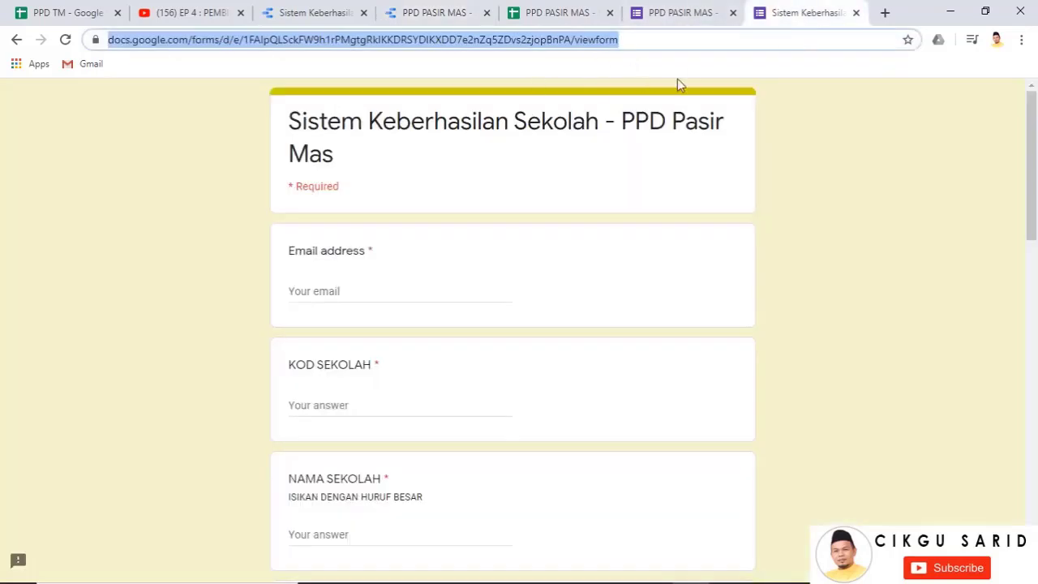
pyautogui.click(441, 15)
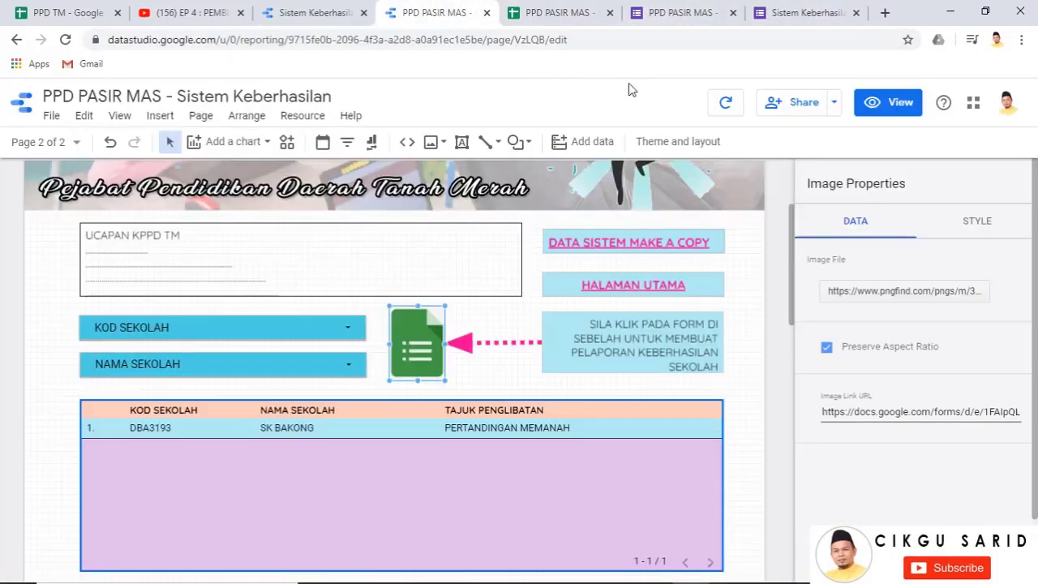
pyautogui.click(900, 114)
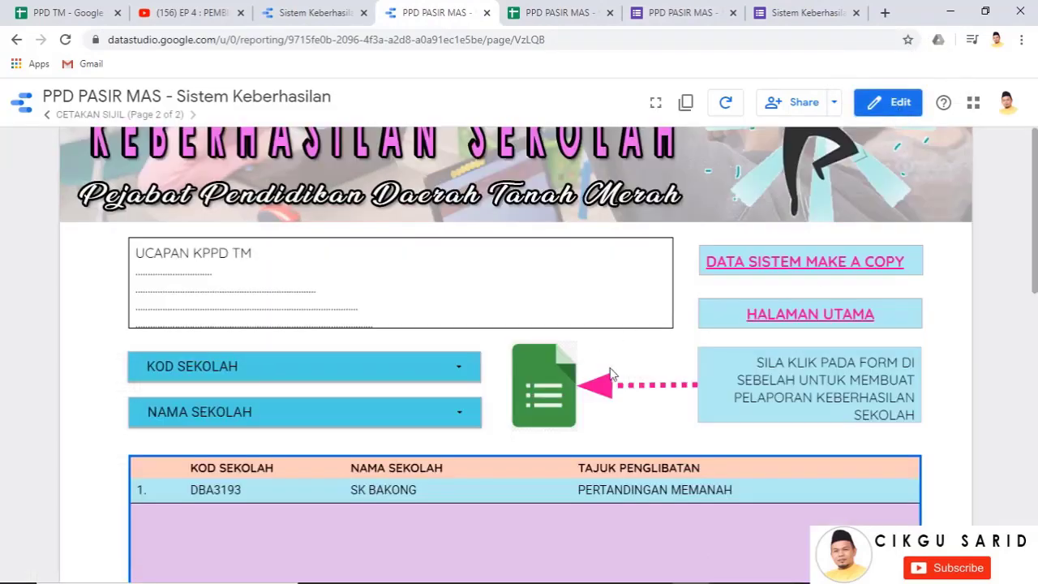
# Close the form response, form editor and old report tabs
pyautogui.click(856, 13)
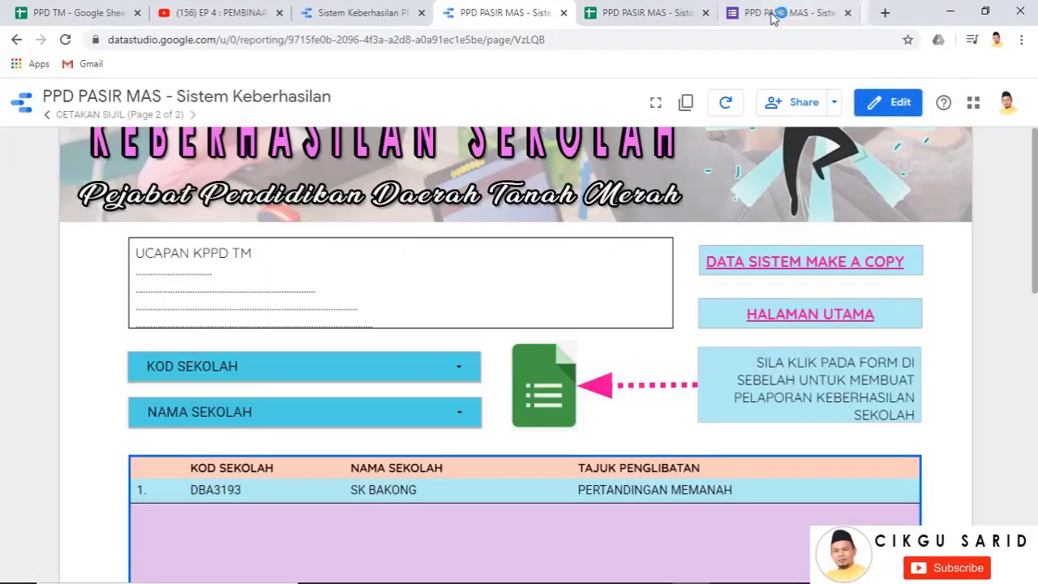
pyautogui.click(857, 13)
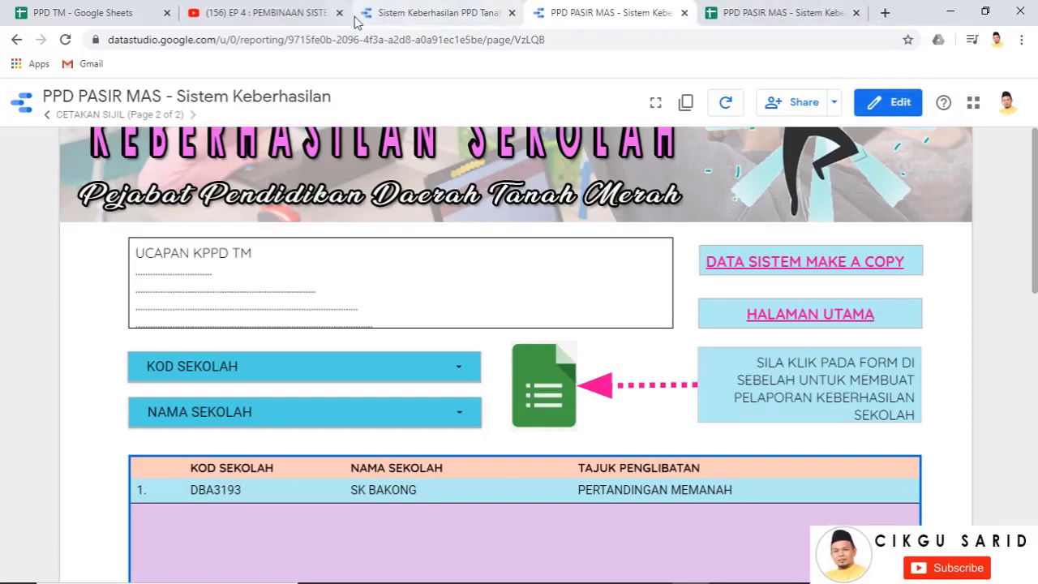
pyautogui.click(512, 13)
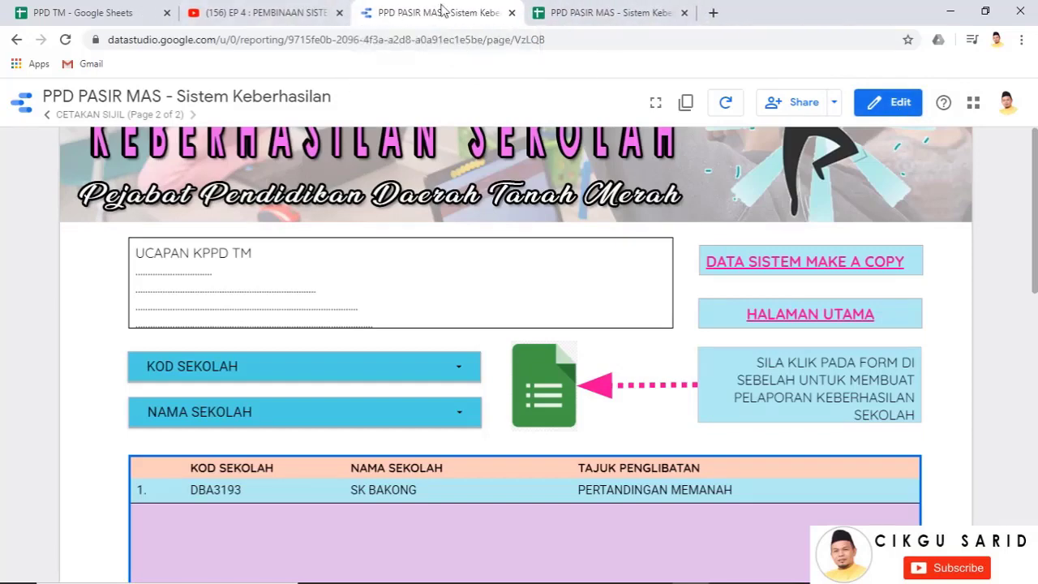
pyautogui.click(600, 12)
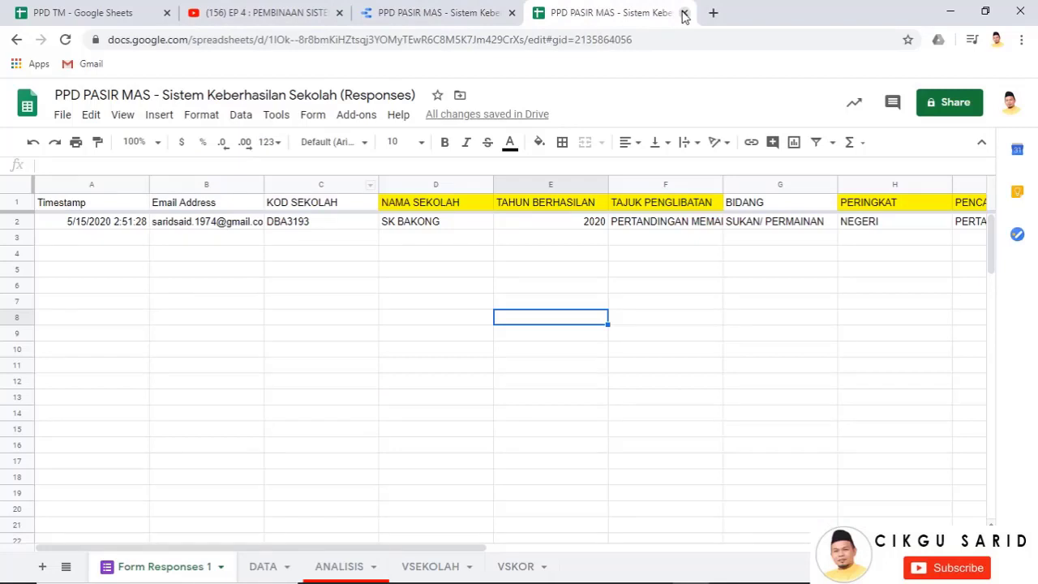
# Check that the report's form image opens the live Pasir Mas form, then show the responses spreadsheet
pyautogui.click(438, 13)
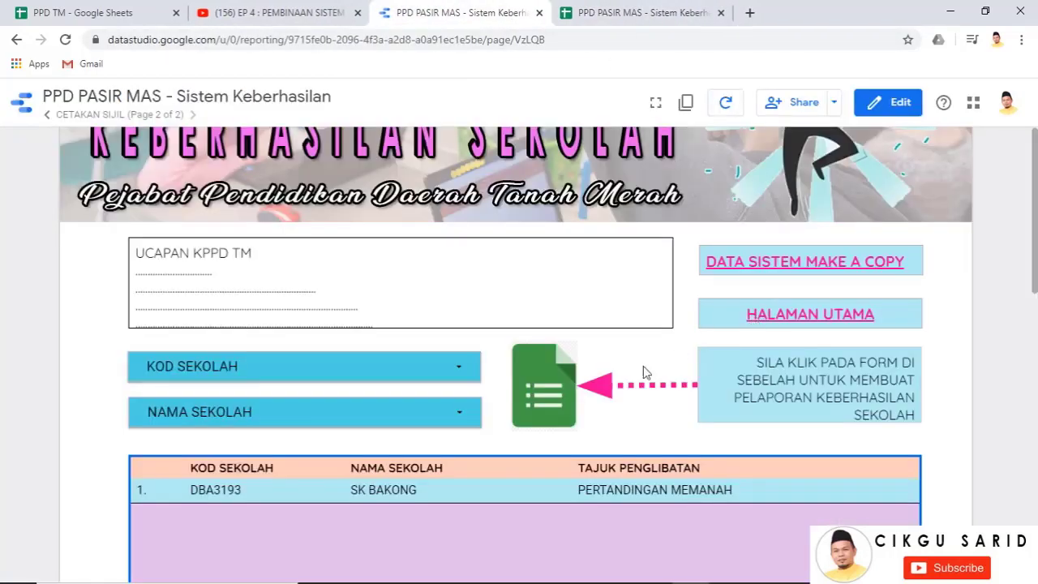
pyautogui.click(554, 396)
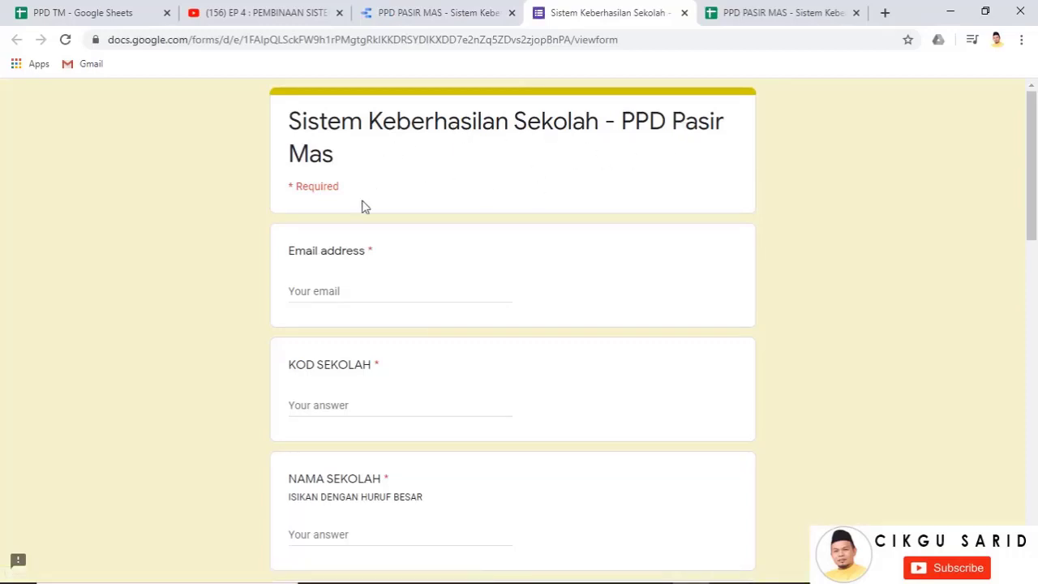
pyautogui.scroll(-11, 486, 398)
pyautogui.scroll(10, 486, 389)
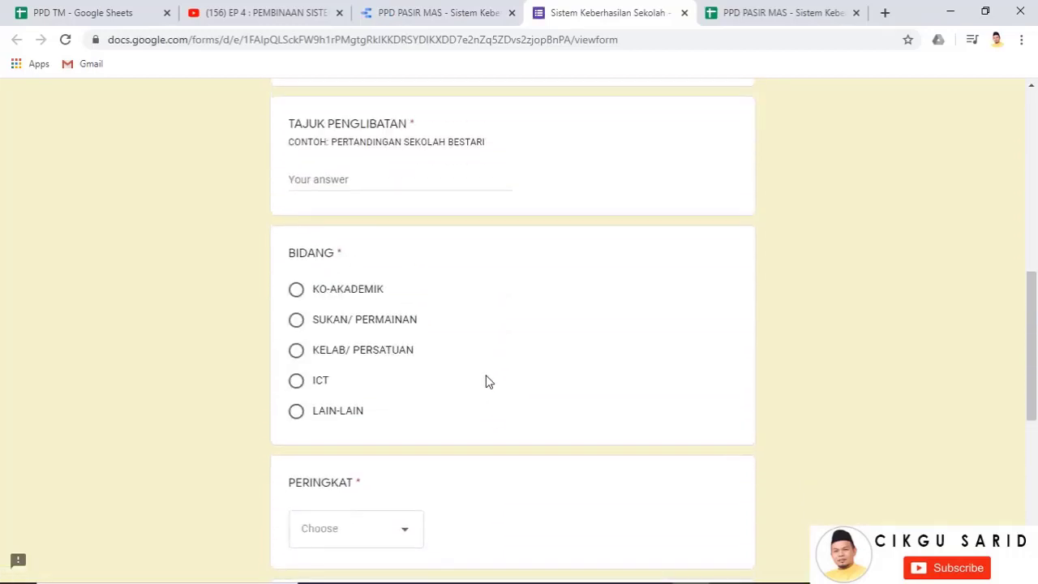
pyautogui.click(738, 12)
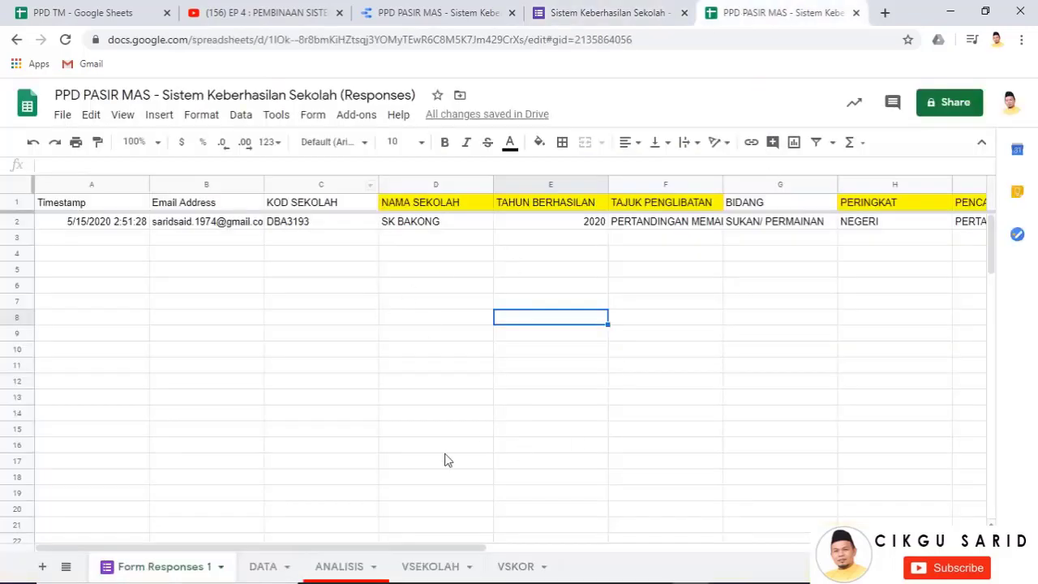
# Open the ANALISIS sheet and copy SK BAKONG's school code DBA3193 from cell B2
pyautogui.click(271, 567)
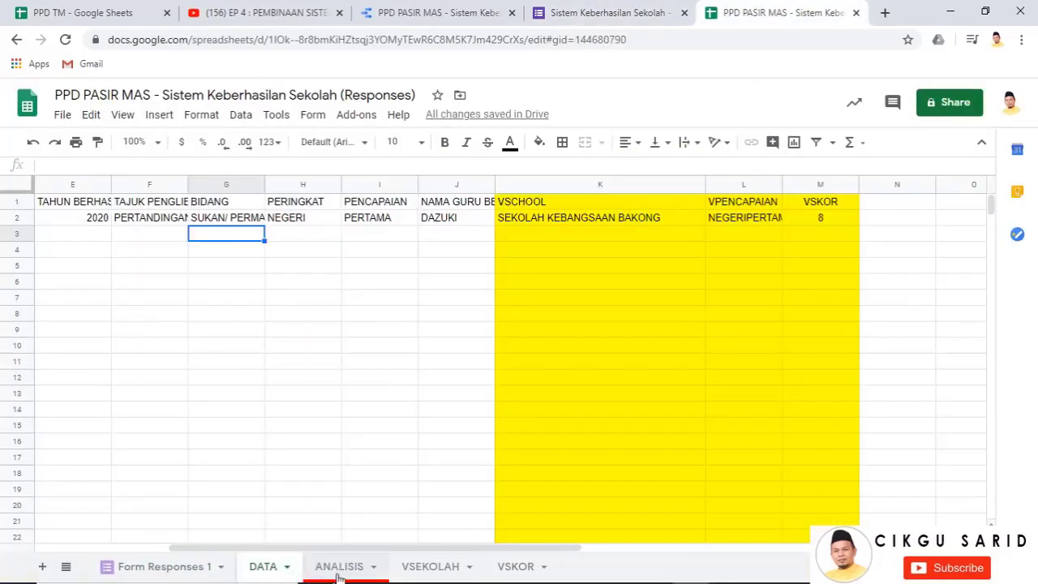
pyautogui.click(339, 567)
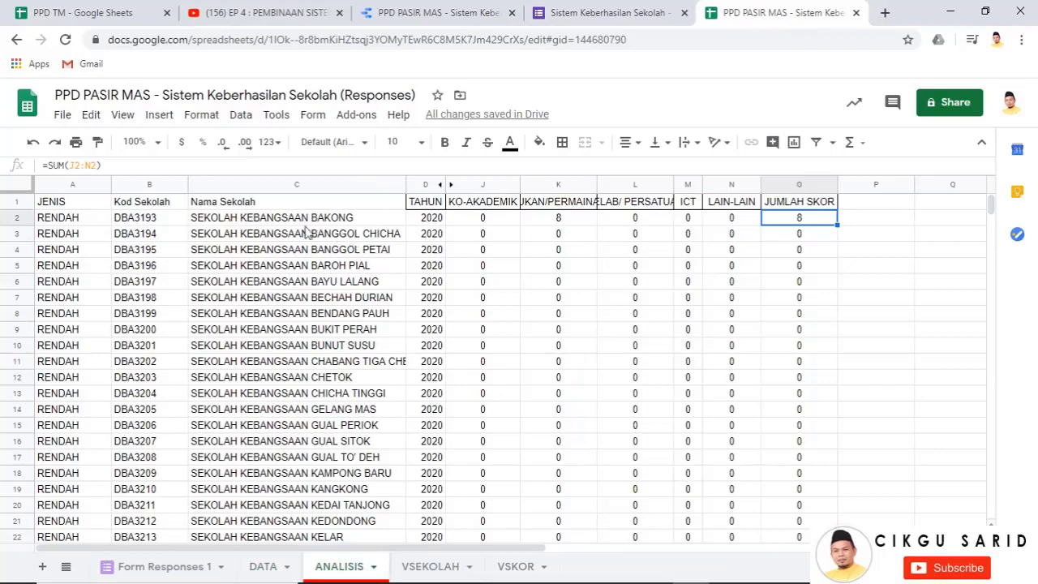
pyautogui.click(151, 219)
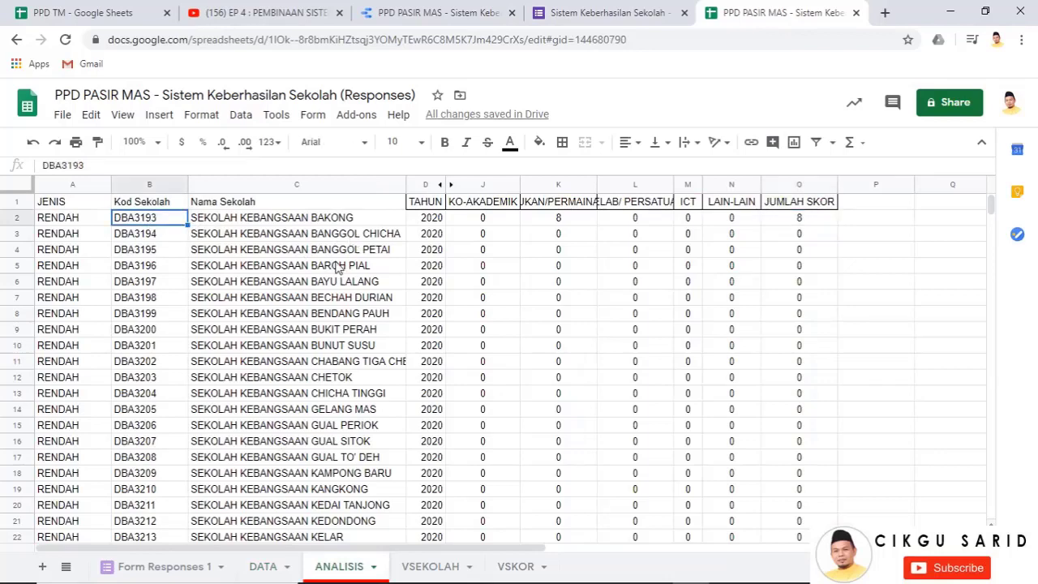
pyautogui.hotkey('ctrl', 'c')
# Check the score formulas in cells L7 and J2, then return to the form
pyautogui.click(664, 303)
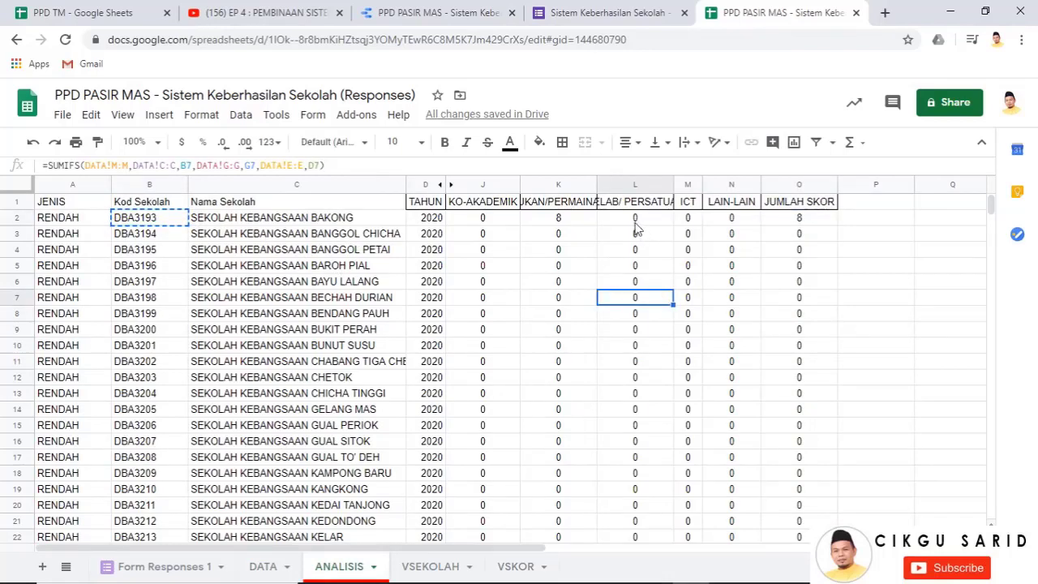
pyautogui.click(482, 219)
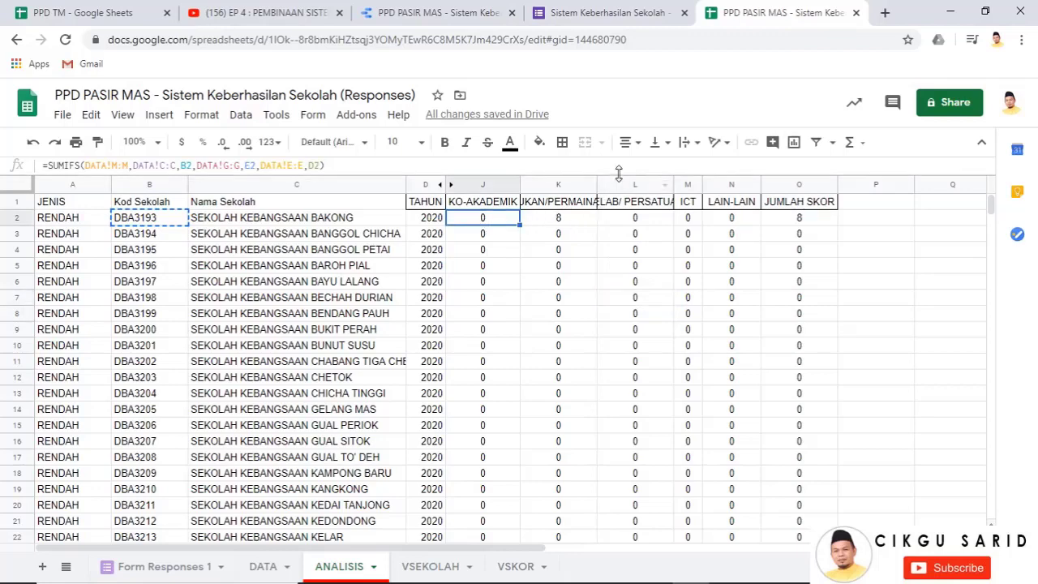
pyautogui.click(608, 13)
pyautogui.scroll(4, 394, 280)
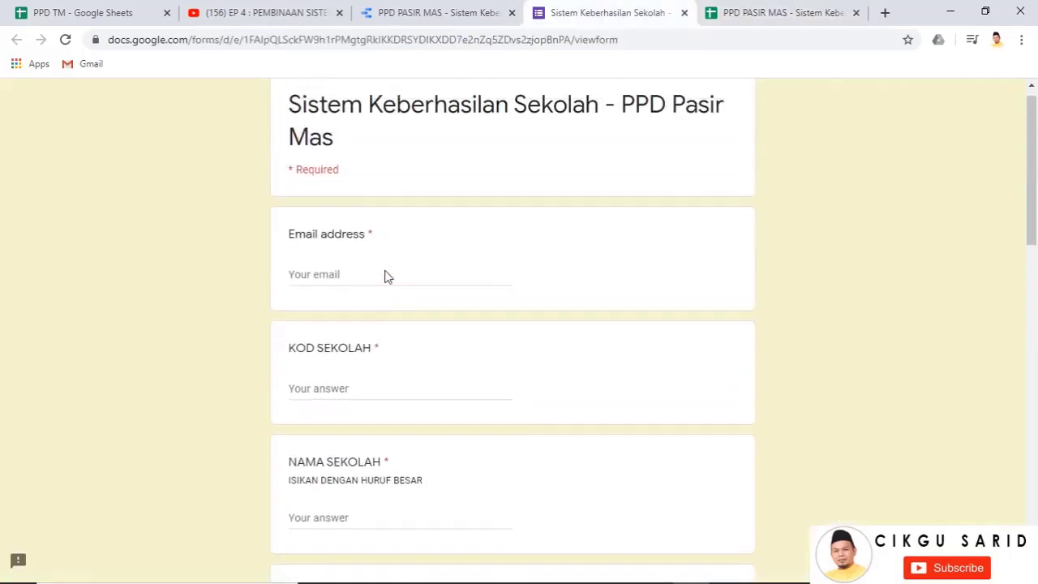
# Fill in the email, school code DBA3193 and the school name
pyautogui.click(332, 300)
pyautogui.click(336, 321)
pyautogui.click(367, 407)
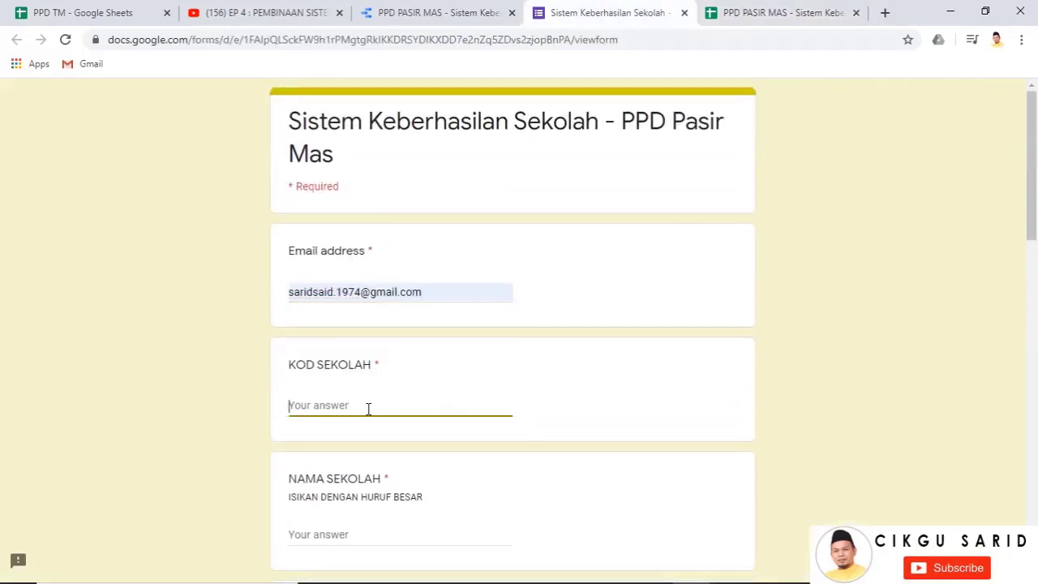
pyautogui.write('DBA3193')
pyautogui.scroll(-2, 372, 408)
pyautogui.click(317, 398)
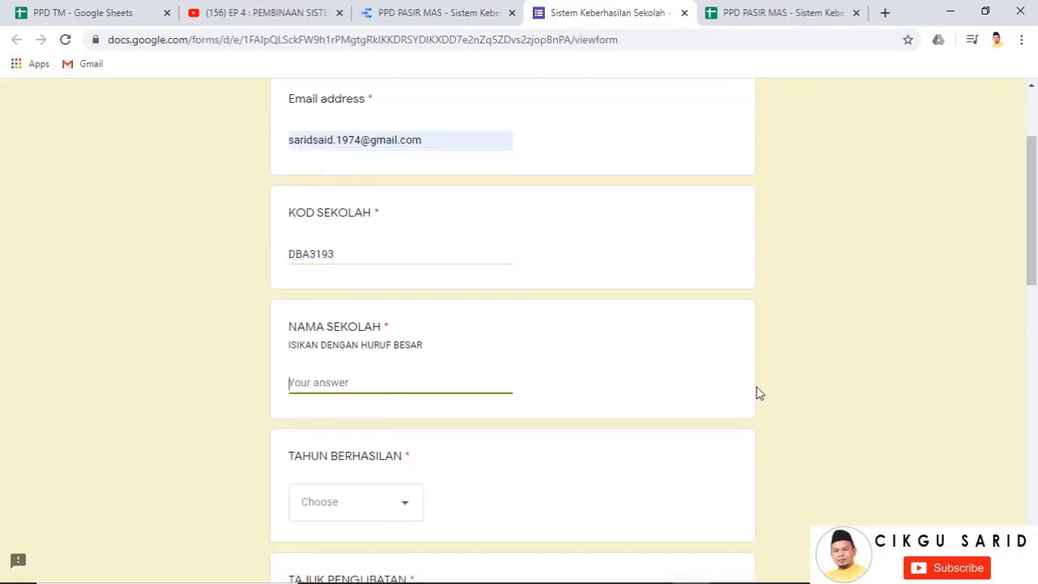
pyautogui.write('SK BAKONG')
pyautogui.scroll(-2, 759, 393)
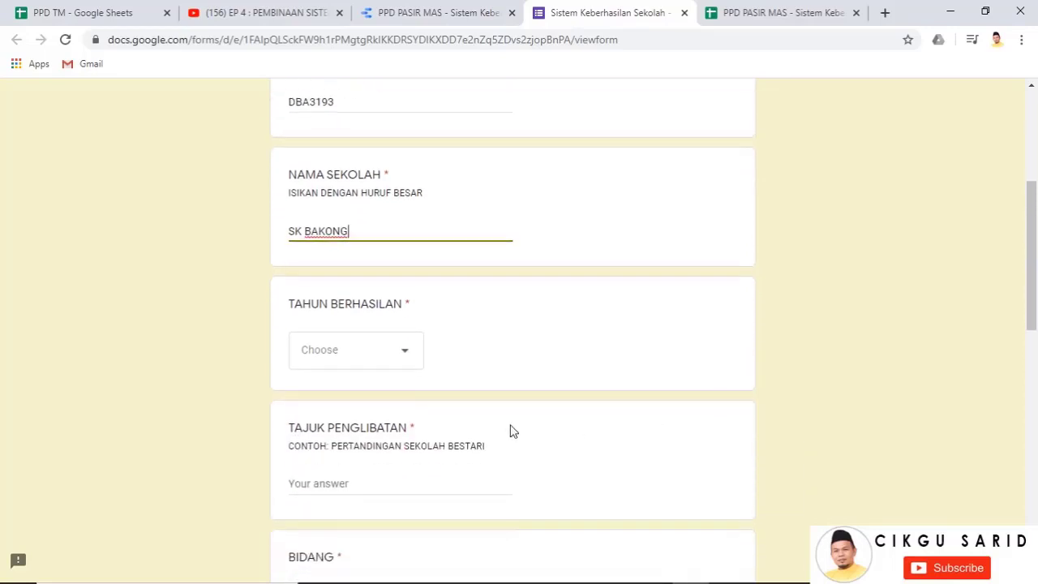
# Set the achievement year to 2020 and the involvement title to JUARA PSS
pyautogui.click(390, 359)
pyautogui.click(354, 403)
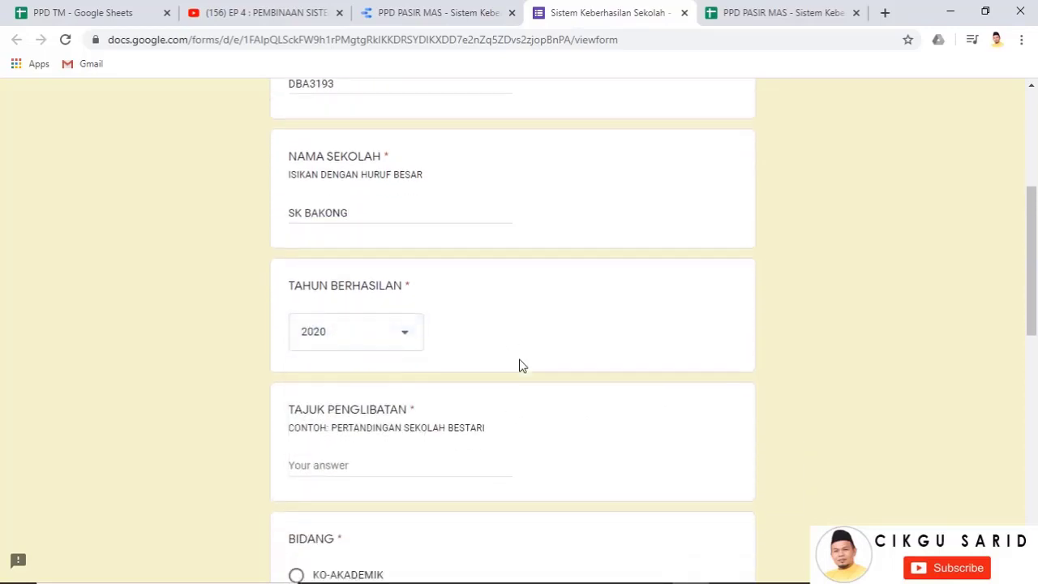
pyautogui.scroll(-2, 519, 366)
pyautogui.click(394, 339)
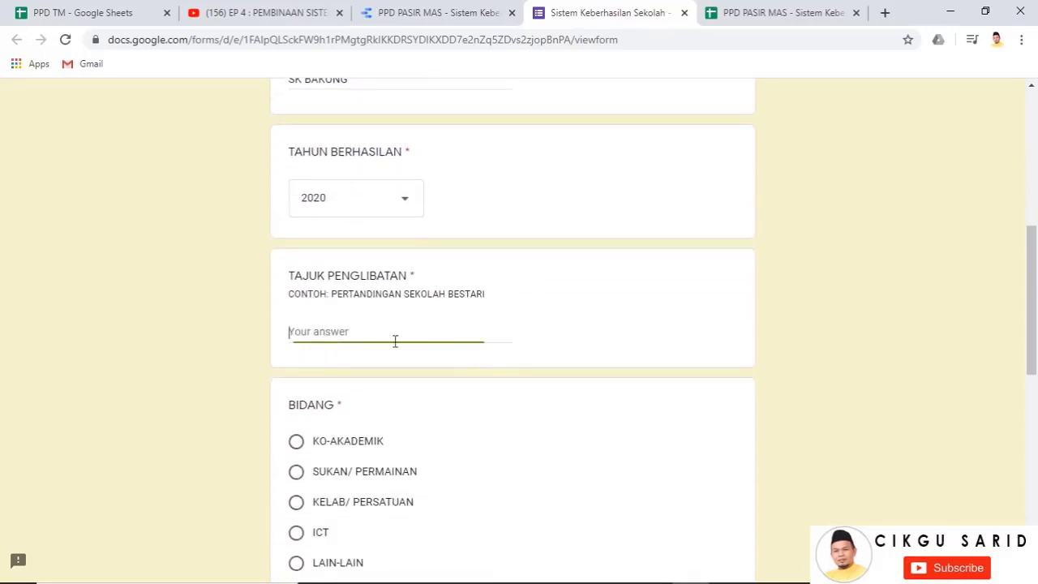
pyautogui.write('JUARA PSS')
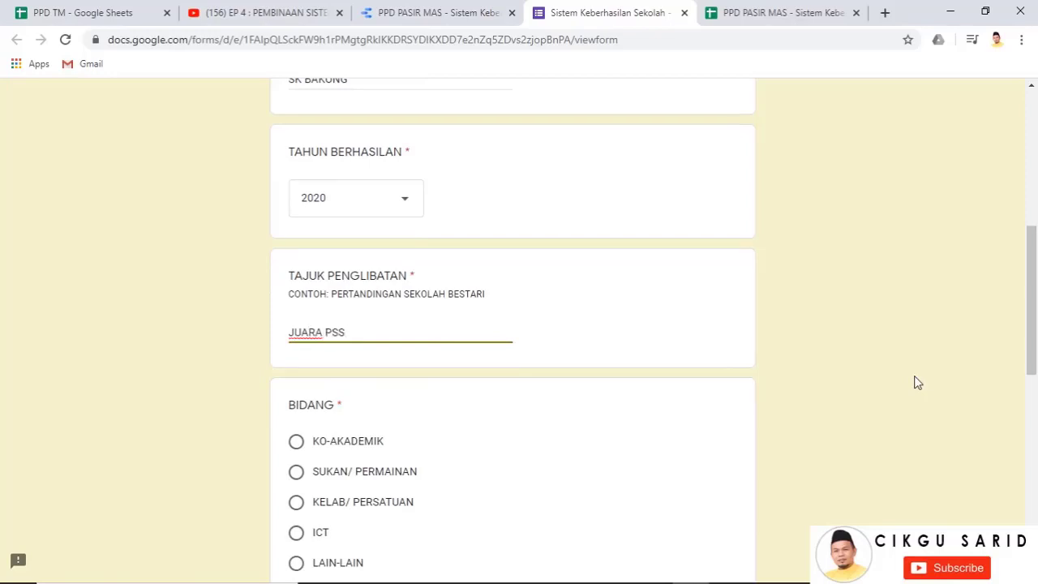
pyautogui.scroll(-2, 849, 379)
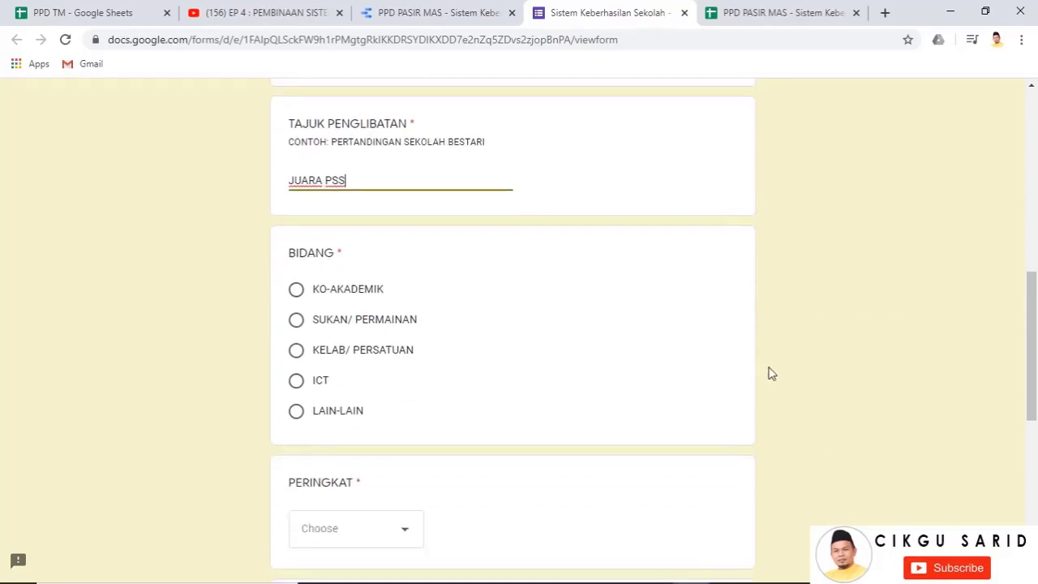
# Choose KO-AKADEMIK as the field, DAERAH as the level and KETIGA as the placing
pyautogui.click(297, 292)
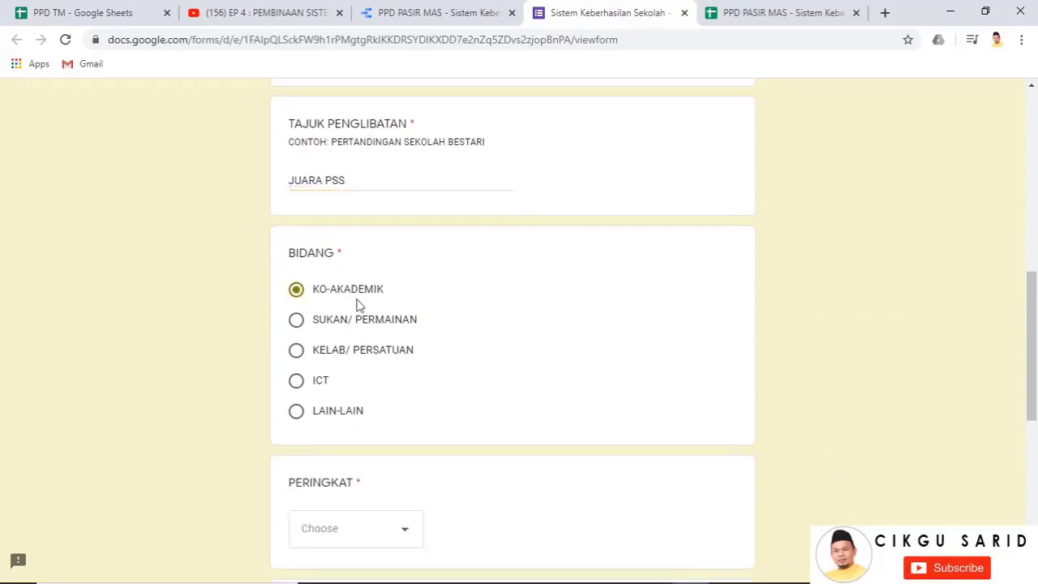
pyautogui.scroll(-3, 366, 323)
pyautogui.click(373, 316)
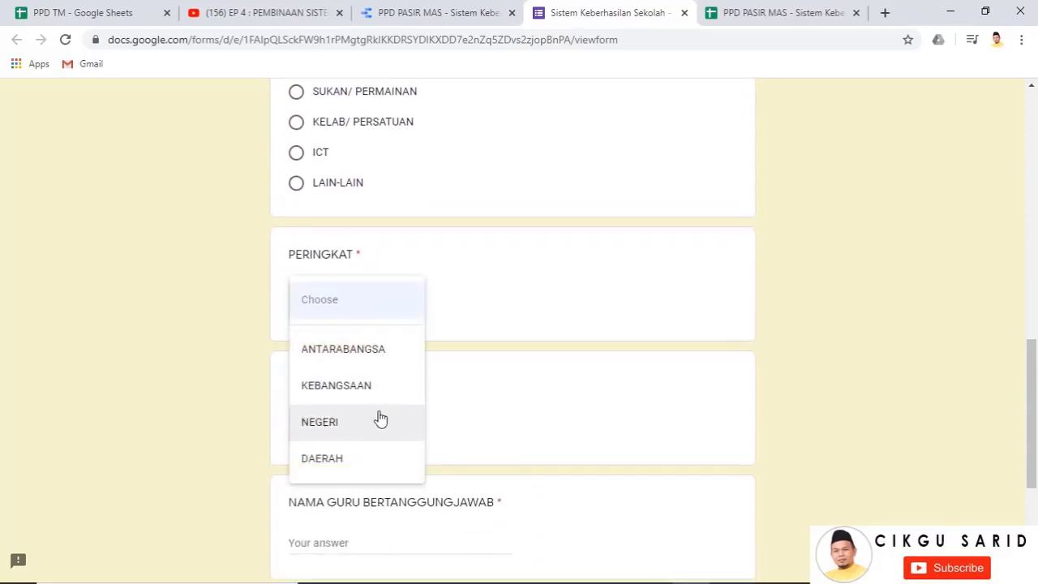
pyautogui.click(346, 459)
pyautogui.scroll(-2, 494, 406)
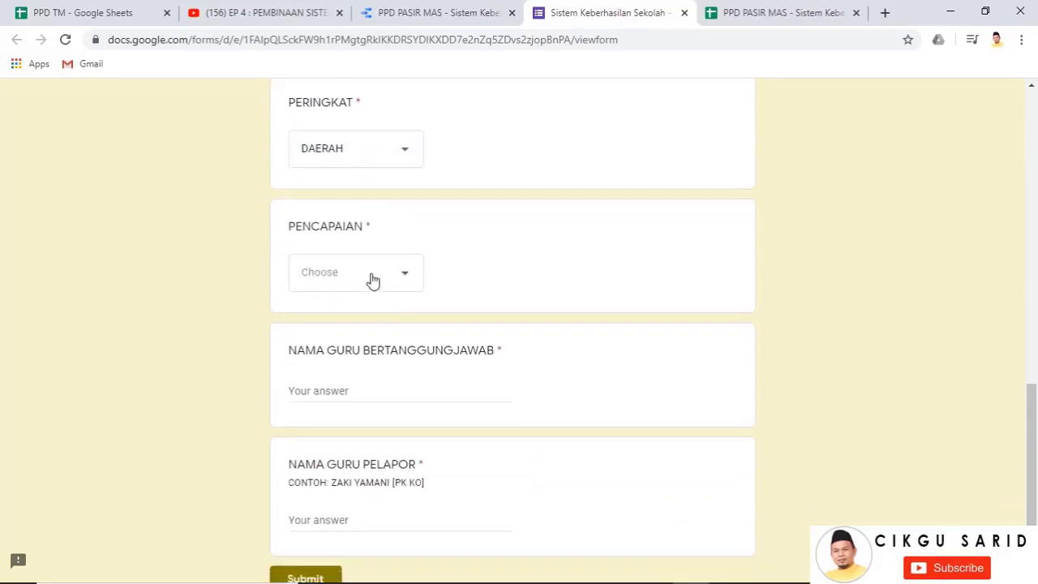
pyautogui.click(370, 280)
pyautogui.click(360, 326)
pyautogui.click(387, 273)
pyautogui.click(387, 346)
pyautogui.scroll(-2, 429, 343)
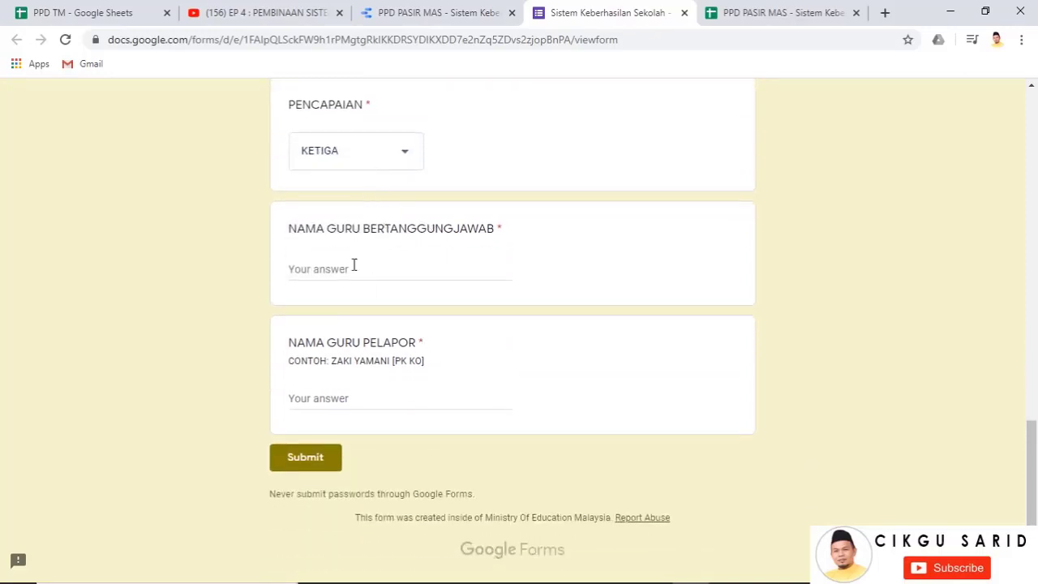
pyautogui.scroll(2, 431, 280)
pyautogui.scroll(-2, 355, 274)
# Enter the responsible and reporting teacher names and submit the response
pyautogui.click(326, 268)
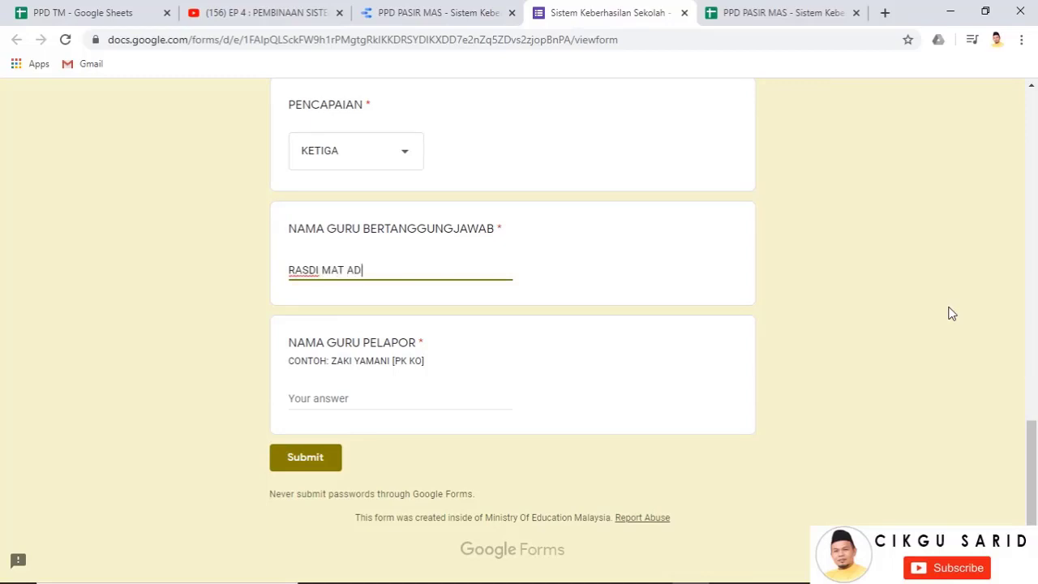
pyautogui.click(339, 403)
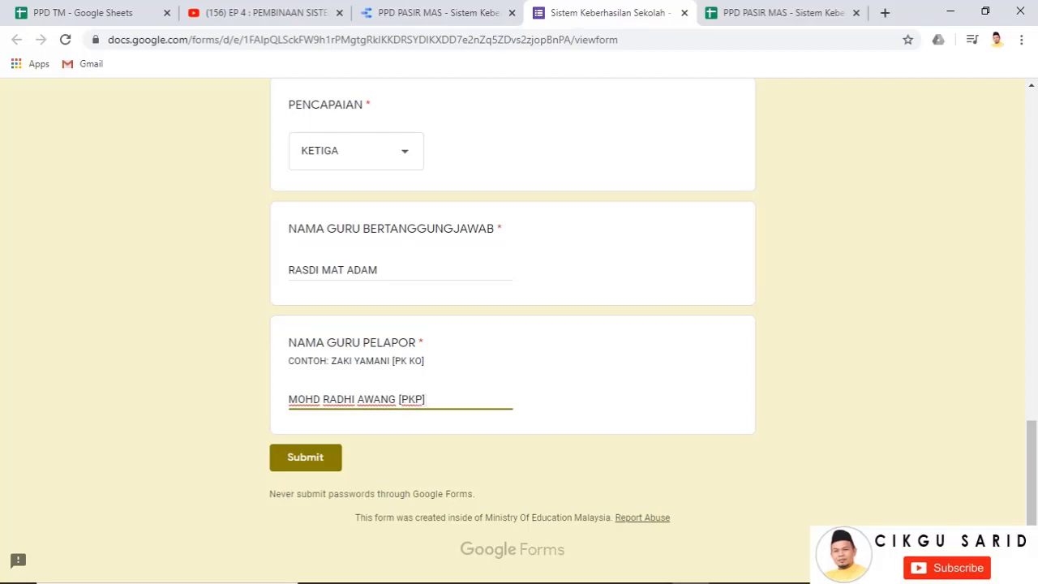
pyautogui.click(328, 466)
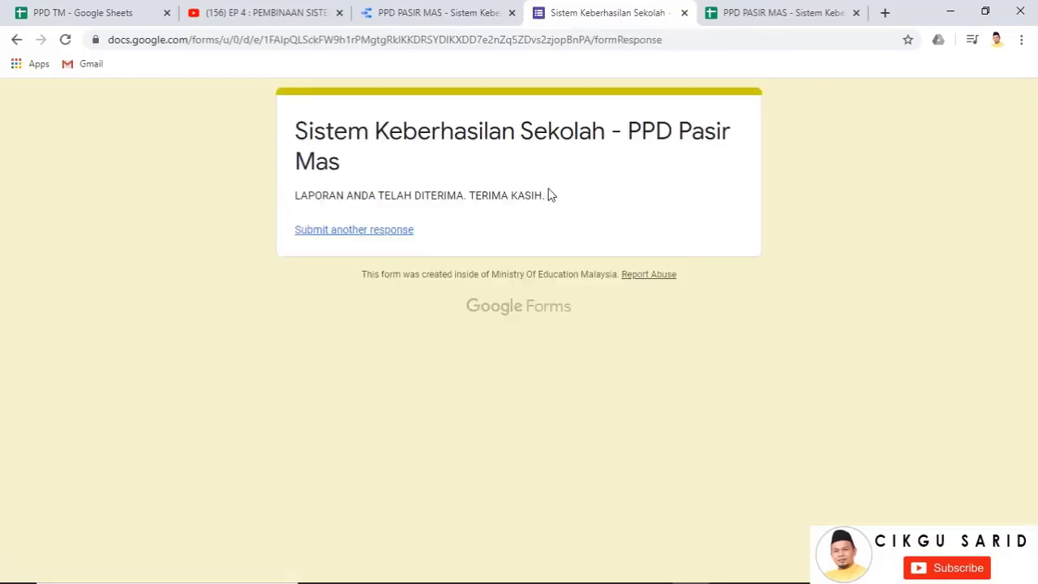
pyautogui.click(745, 22)
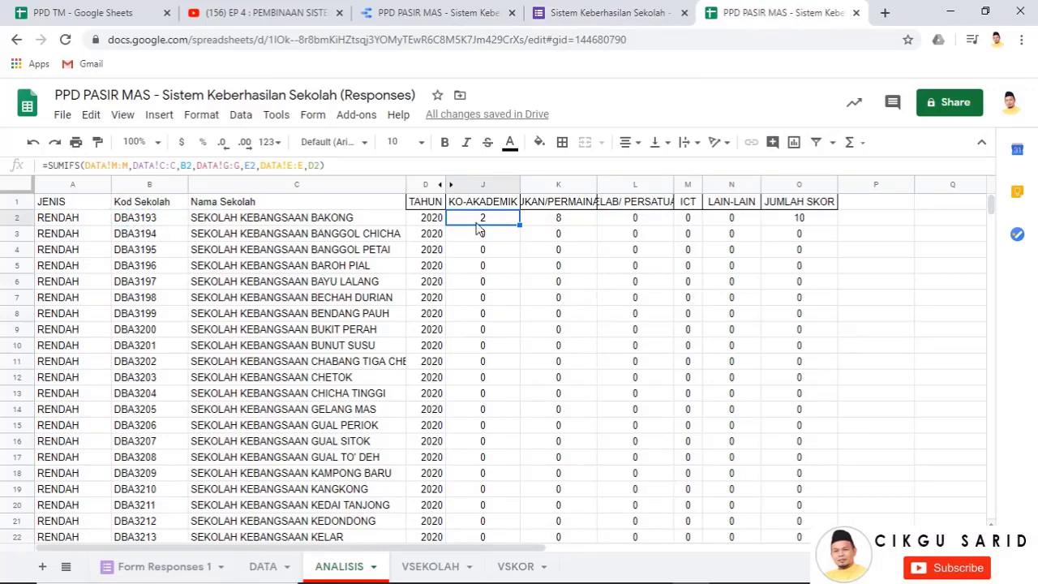
pyautogui.click(136, 565)
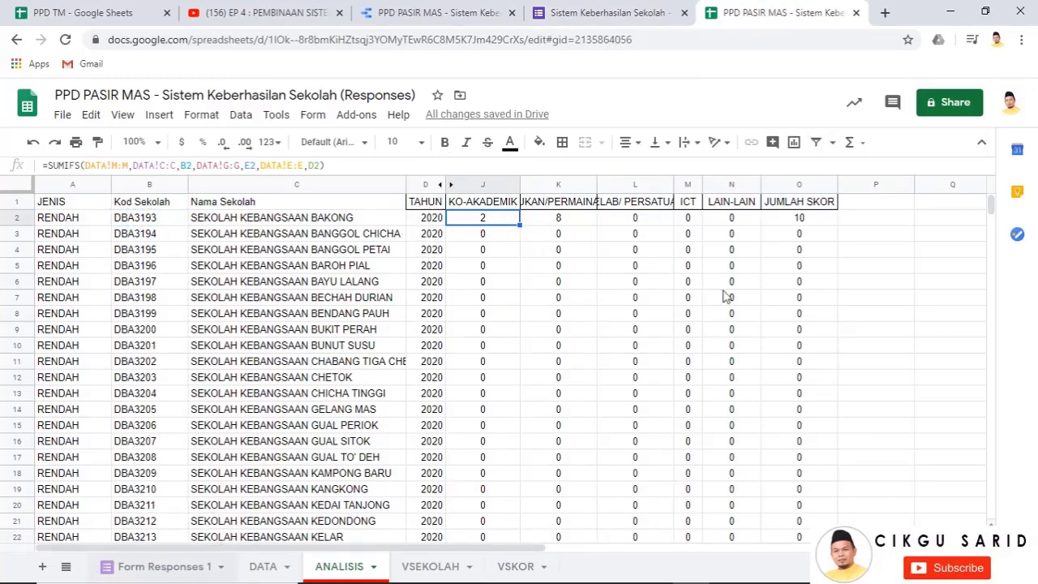
pyautogui.moveTo(442, 547); pyautogui.dragTo(816, 554)
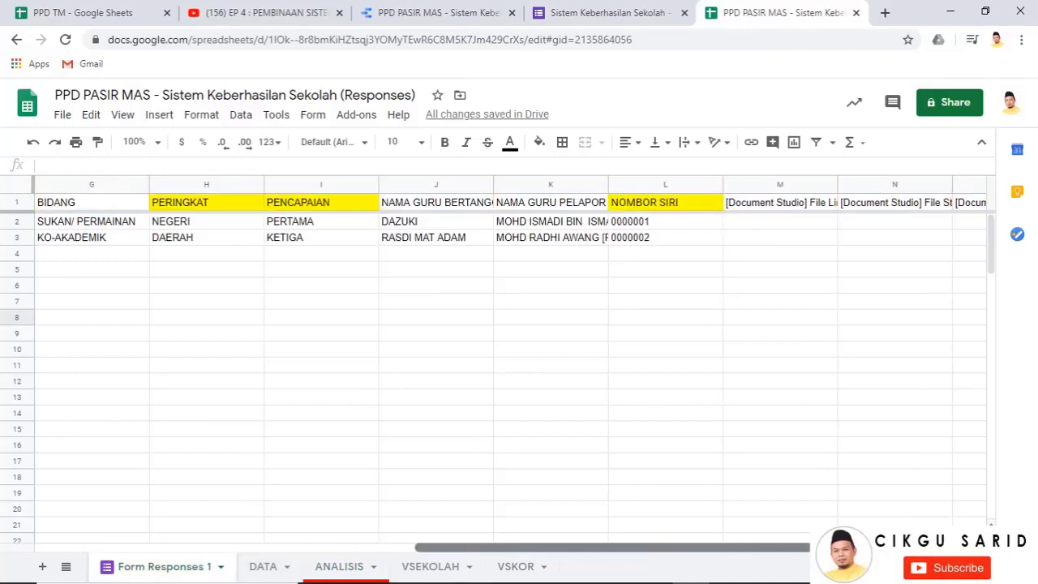
pyautogui.click(555, 242)
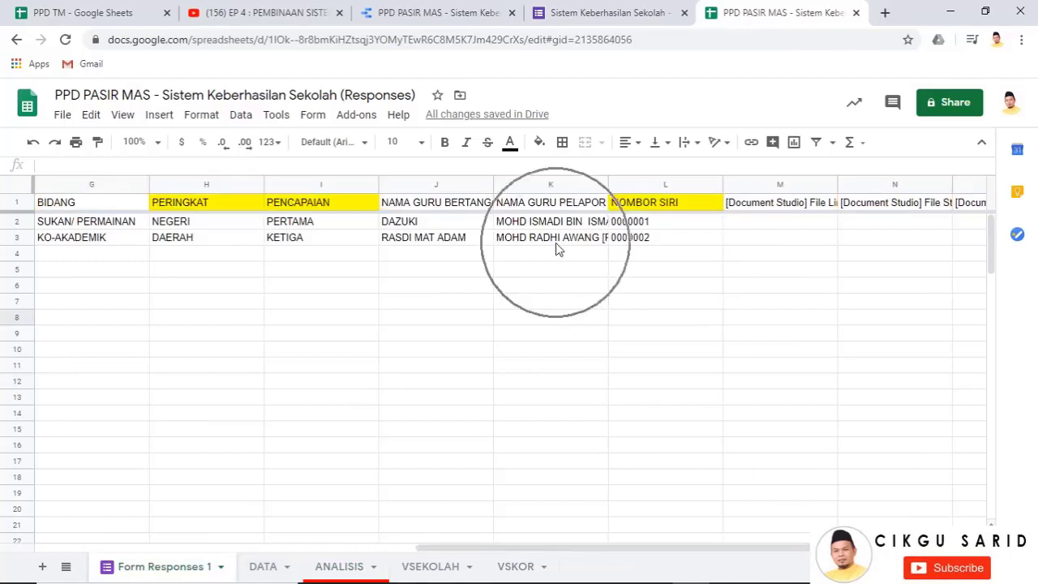
pyautogui.click(196, 242)
pyautogui.click(305, 243)
pyautogui.click(501, 243)
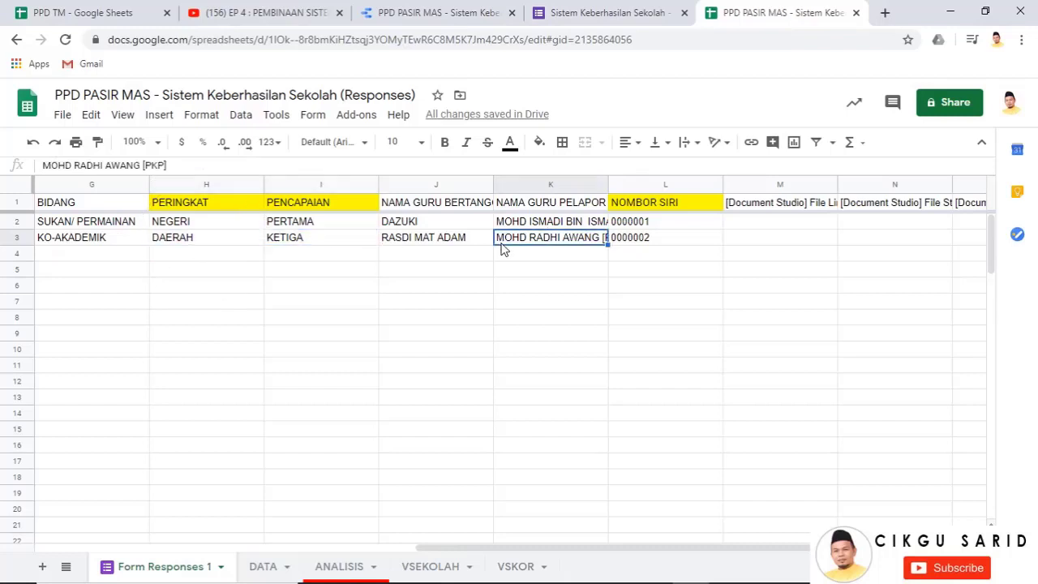
pyautogui.click(260, 563)
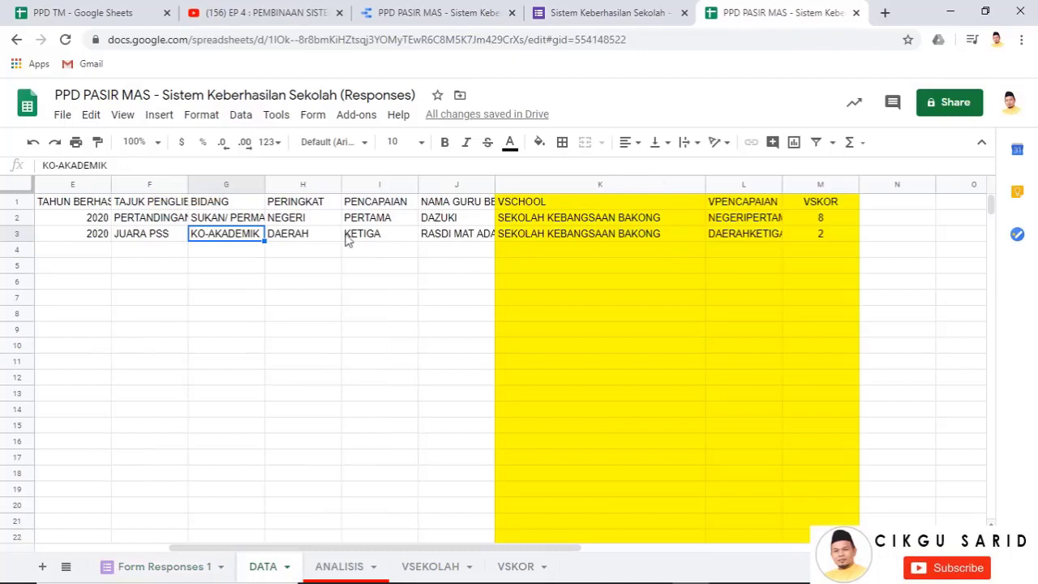
pyautogui.click(827, 244)
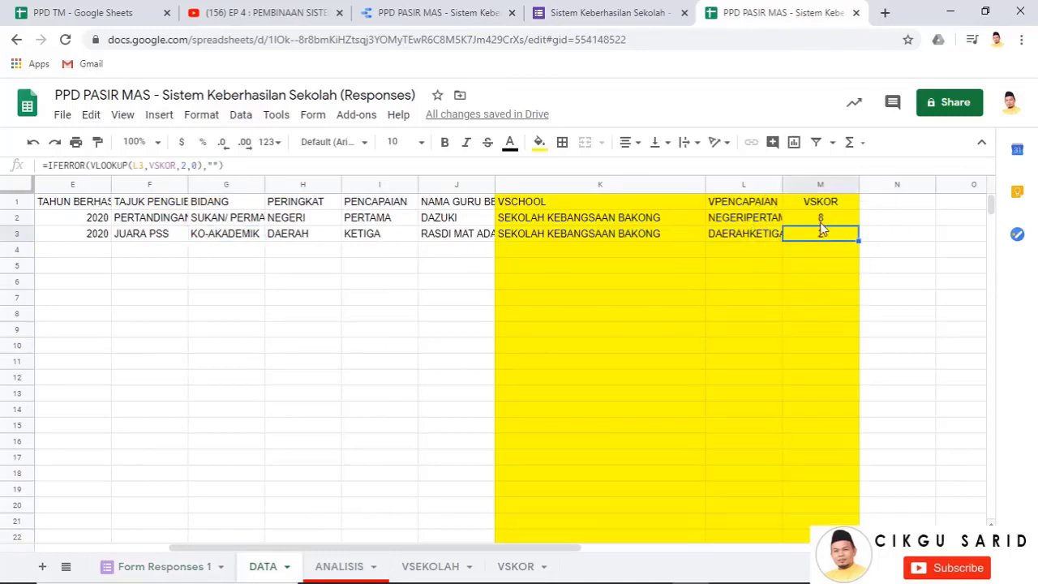
pyautogui.click(820, 223)
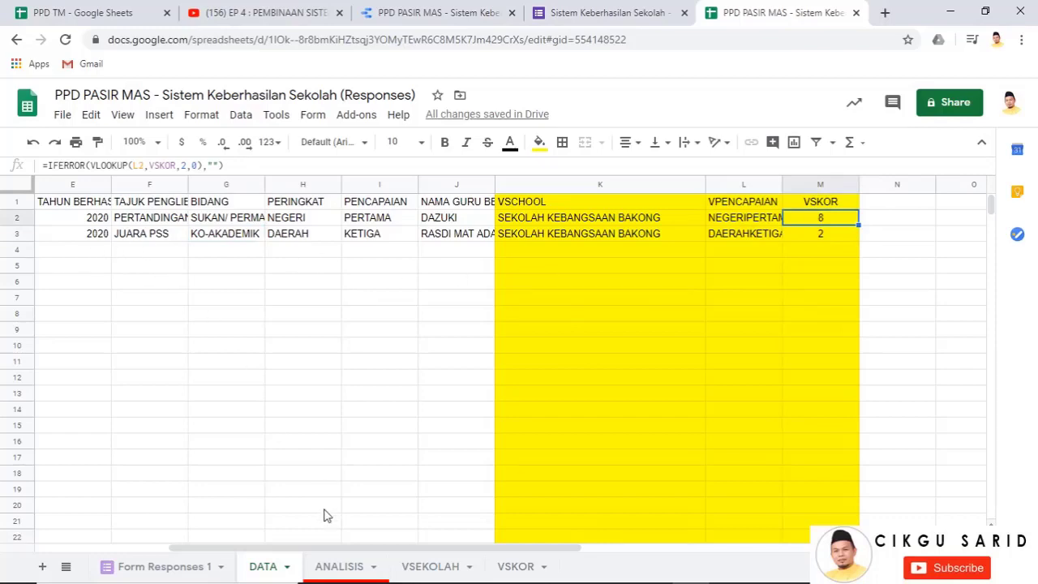
pyautogui.click(333, 567)
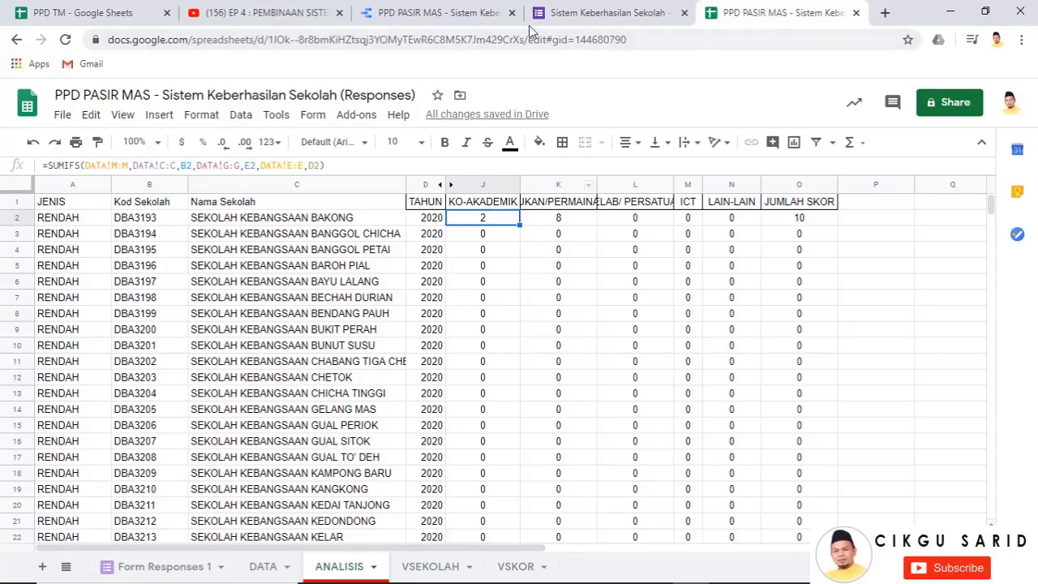
pyautogui.click(478, 13)
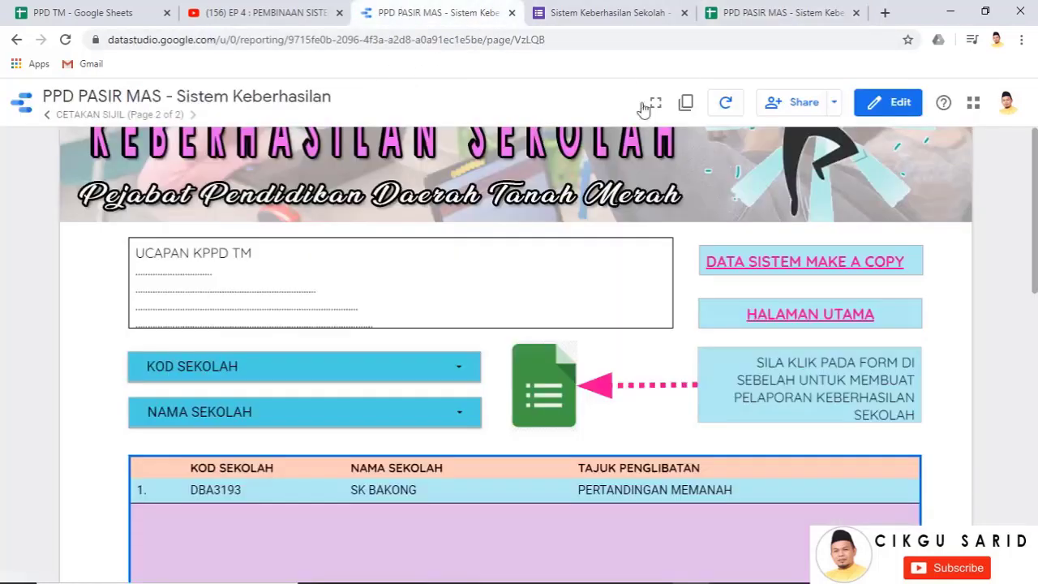
# Refresh the report data, go to the SISTEM page, and refresh again for the latest scores
pyautogui.click(727, 108)
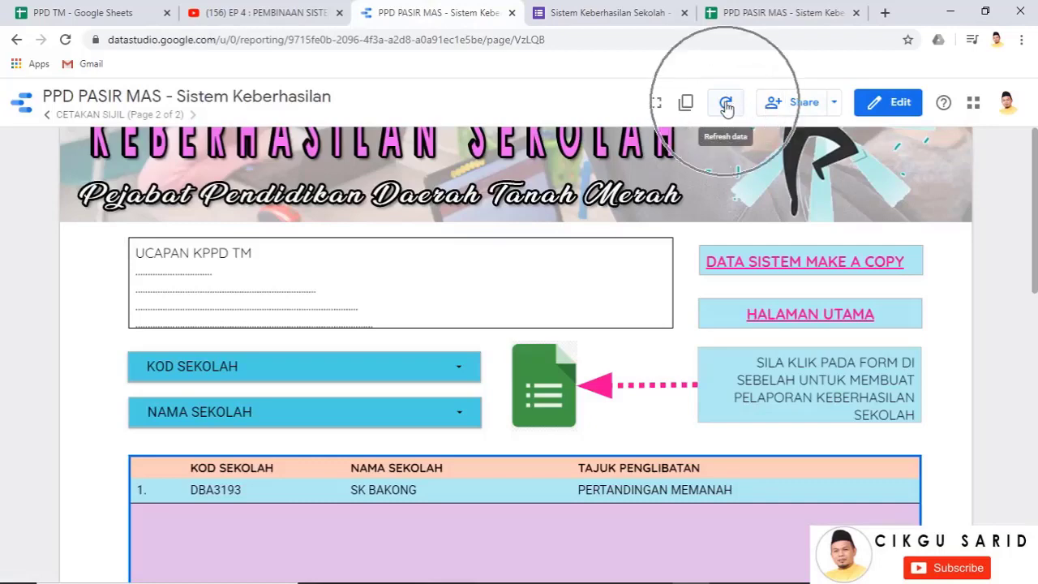
pyautogui.click(788, 318)
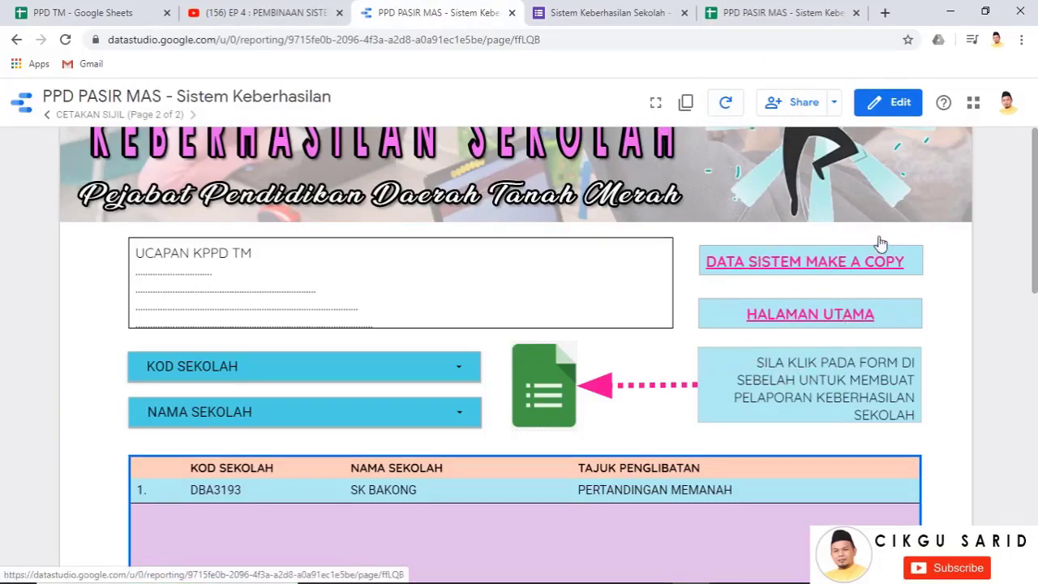
pyautogui.scroll(-3, 943, 292)
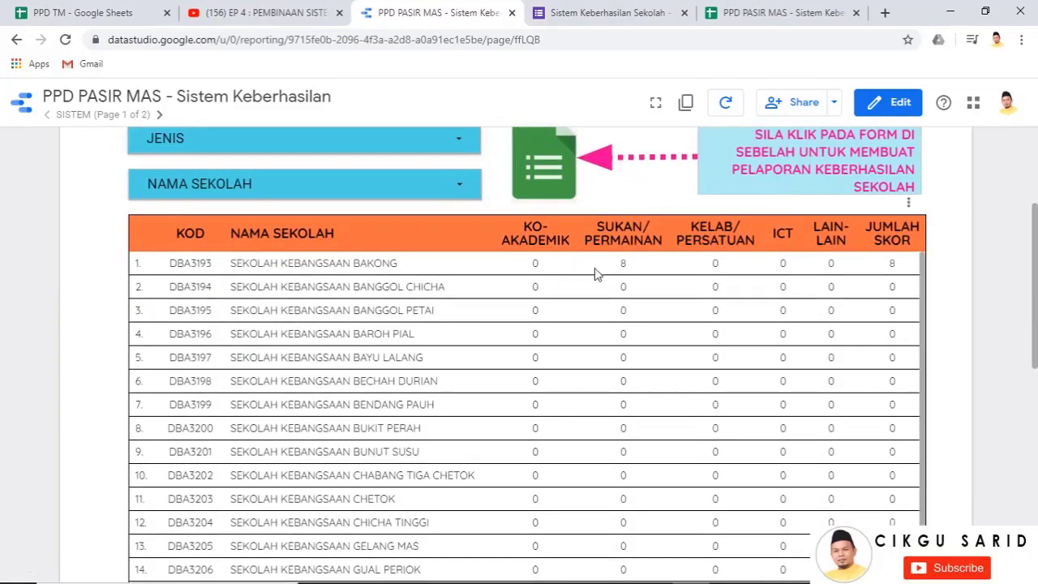
pyautogui.click(732, 109)
pyautogui.click(727, 104)
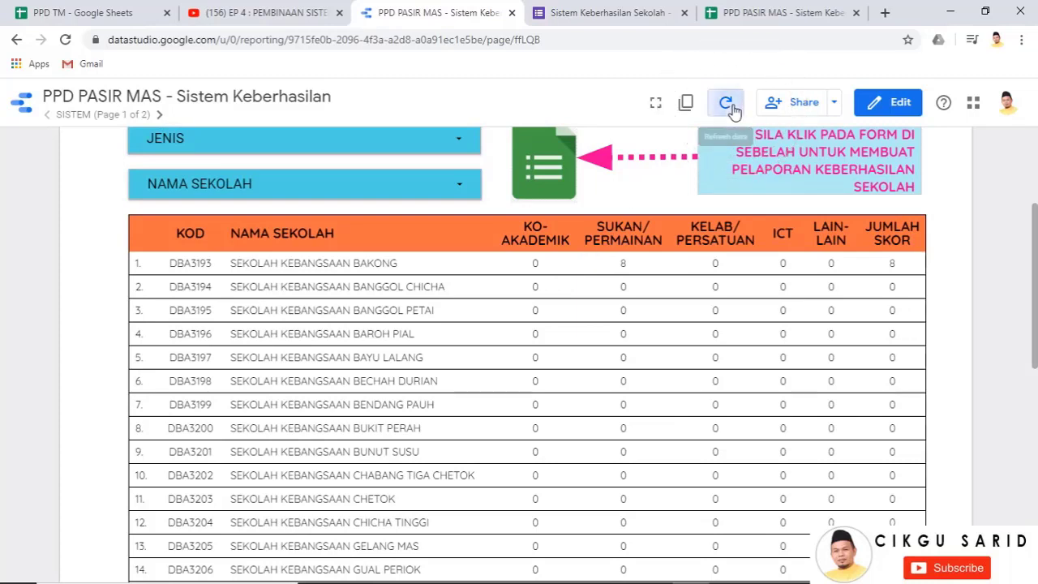
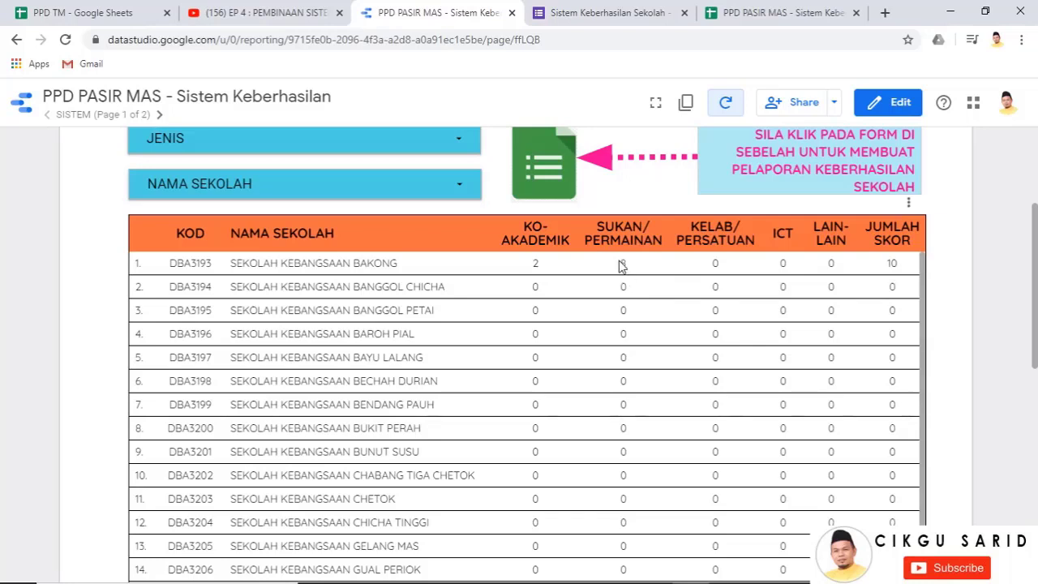
# Select school code DBA3193, close the form confirmation and responses spreadsheet tabs, and return to the report
pyautogui.doubleClick(189, 263)
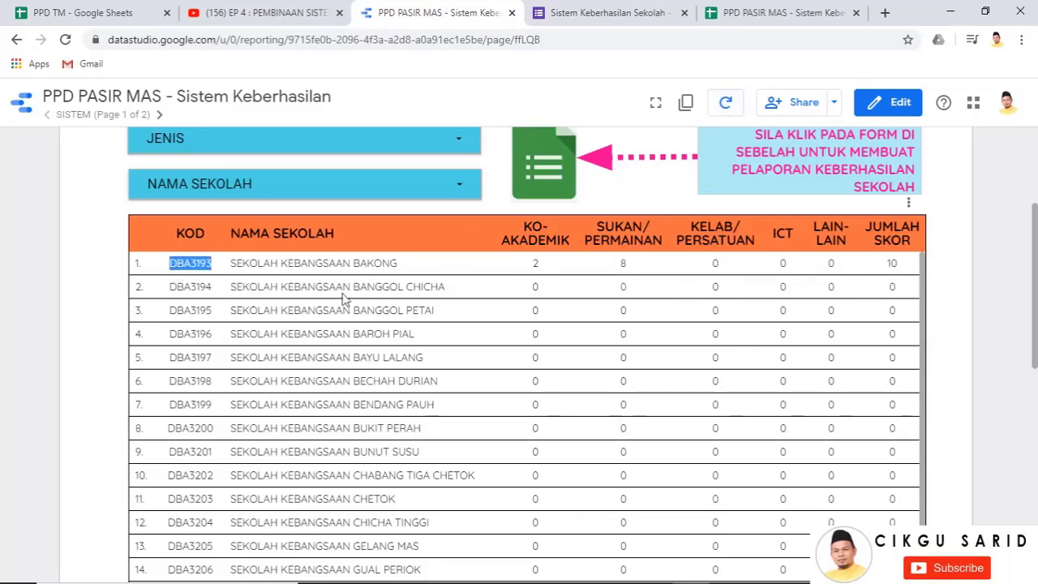
pyautogui.click(765, 13)
pyautogui.click(641, 8)
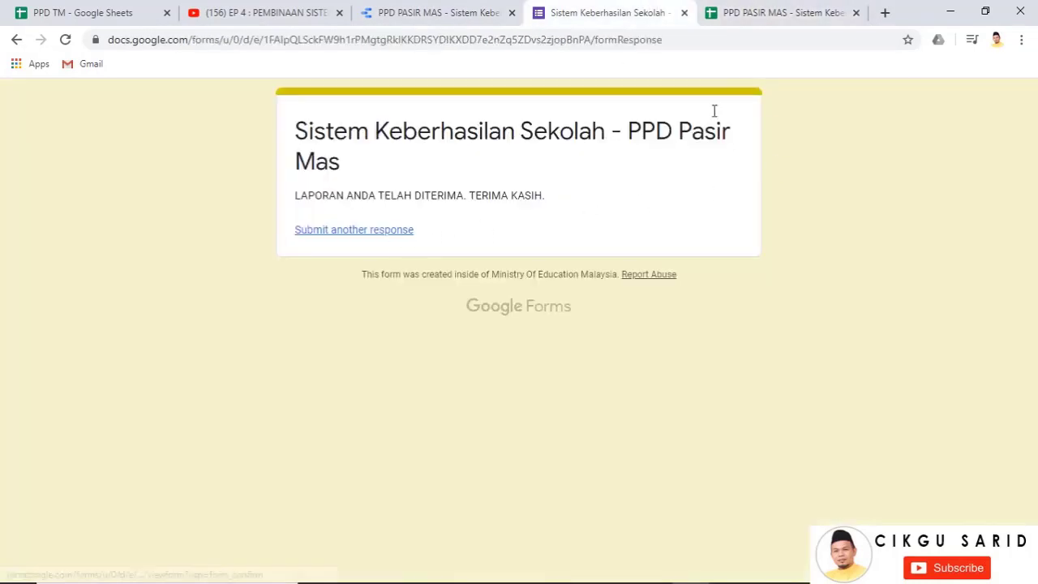
pyautogui.click(685, 13)
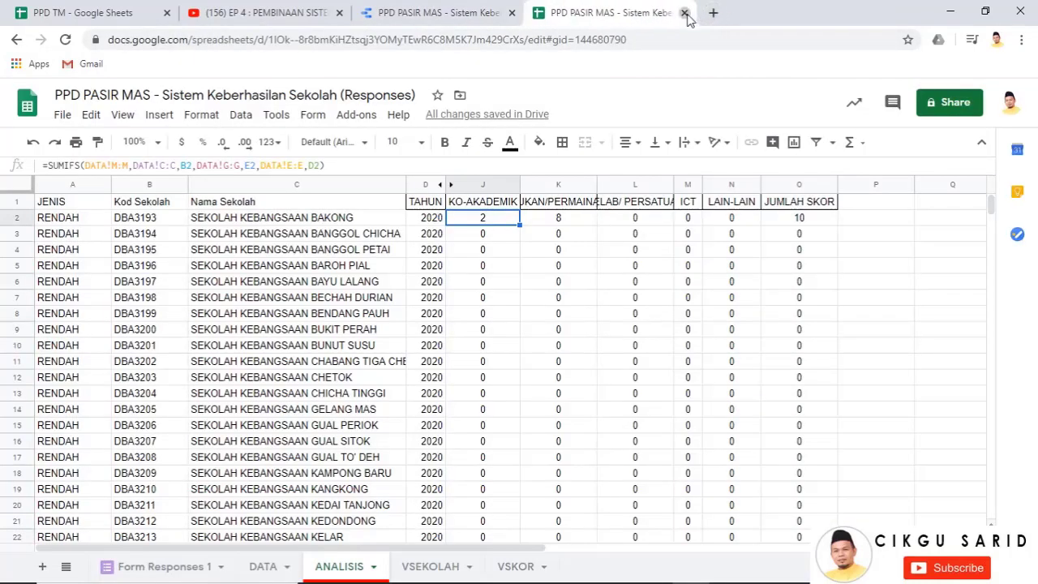
pyautogui.click(689, 11)
pyautogui.scroll(1, 800, 213)
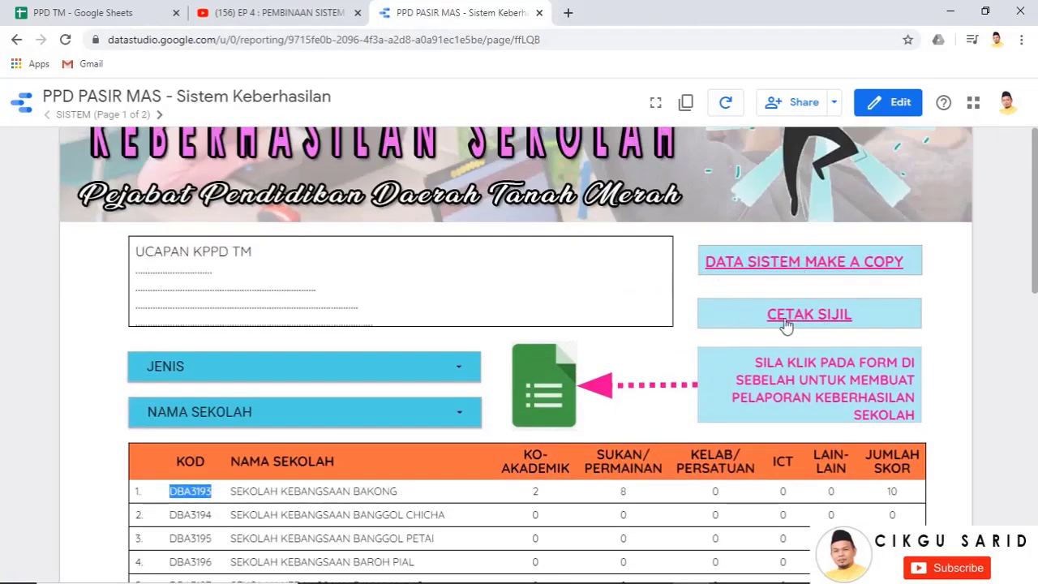
# Open the school achievement reporting form and fill in the respondent's e-mail address
pyautogui.click(535, 395)
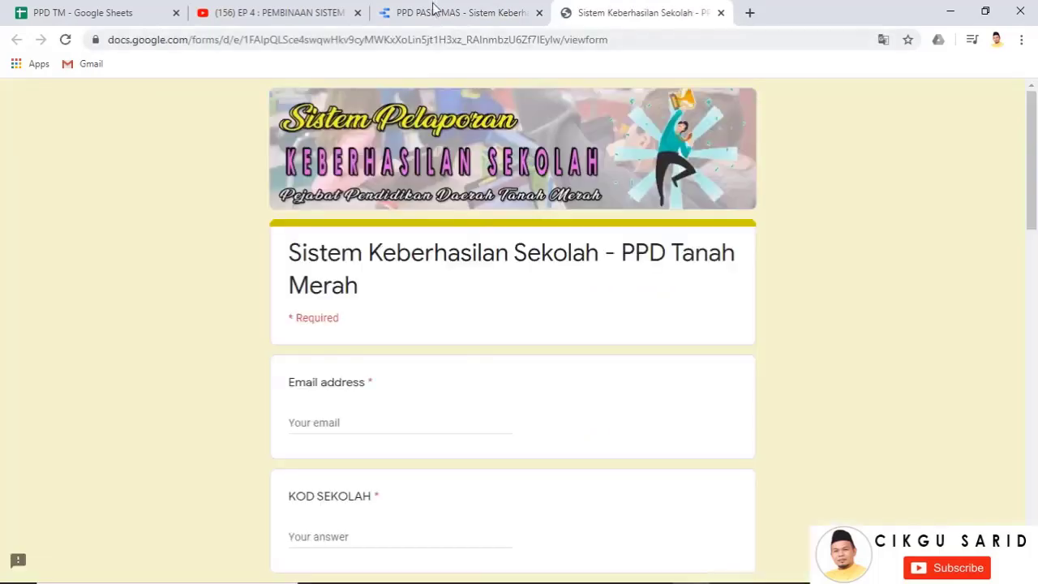
pyautogui.click(436, 9)
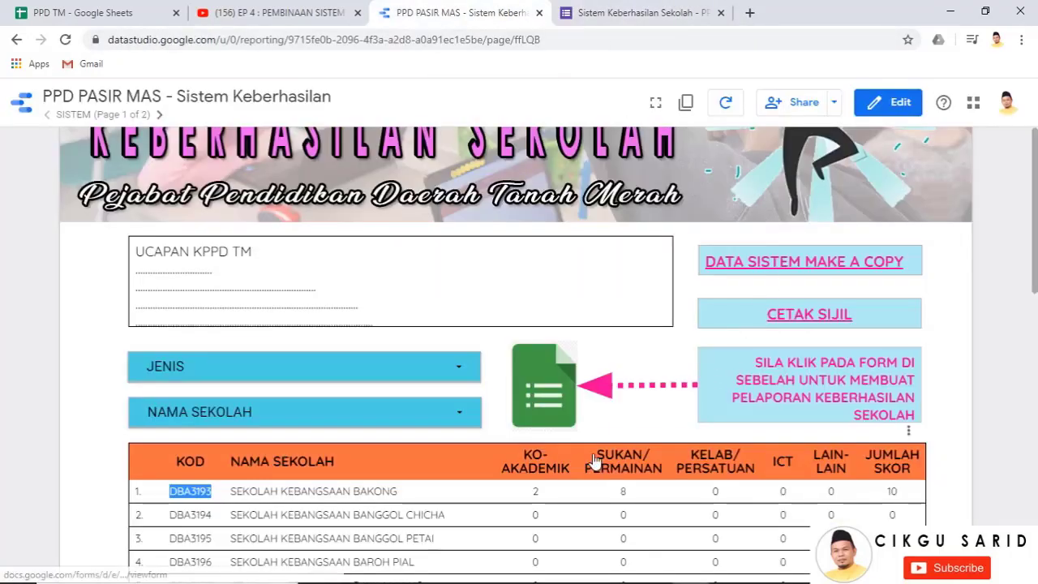
pyautogui.scroll(-1, 594, 461)
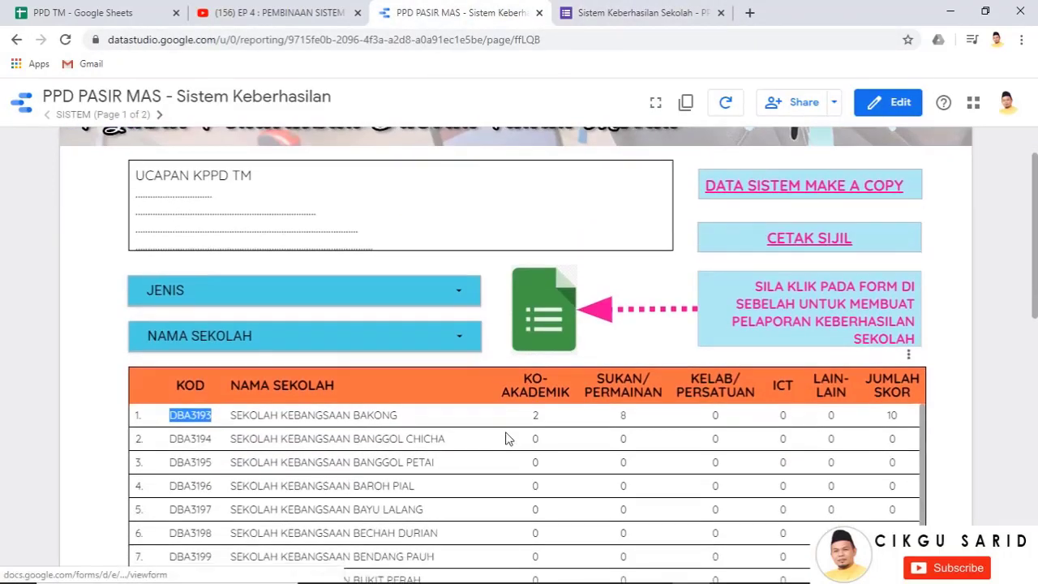
pyautogui.click(614, 10)
pyautogui.click(322, 426)
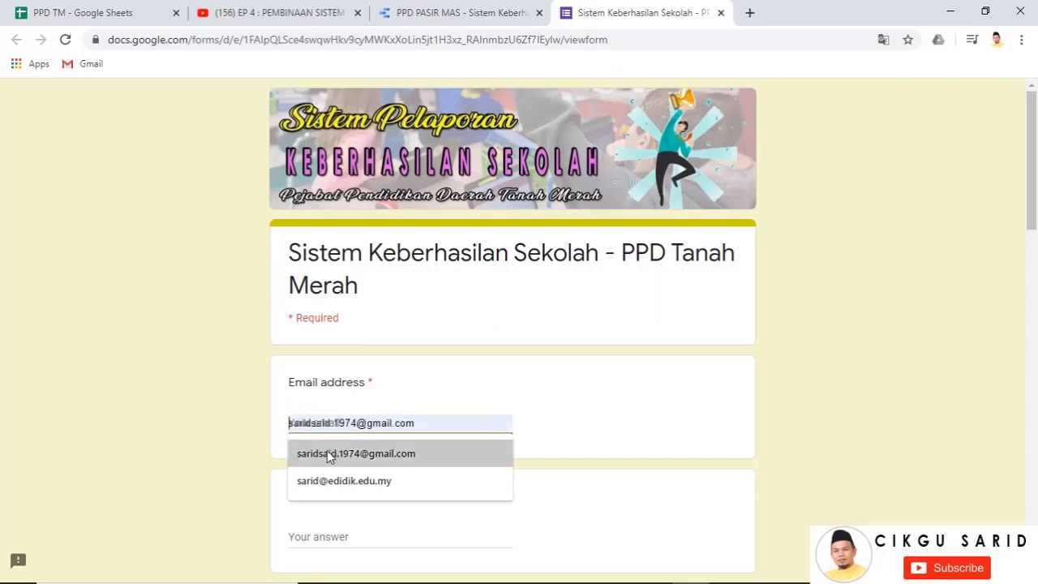
pyautogui.click(382, 452)
pyautogui.scroll(-4, 463, 401)
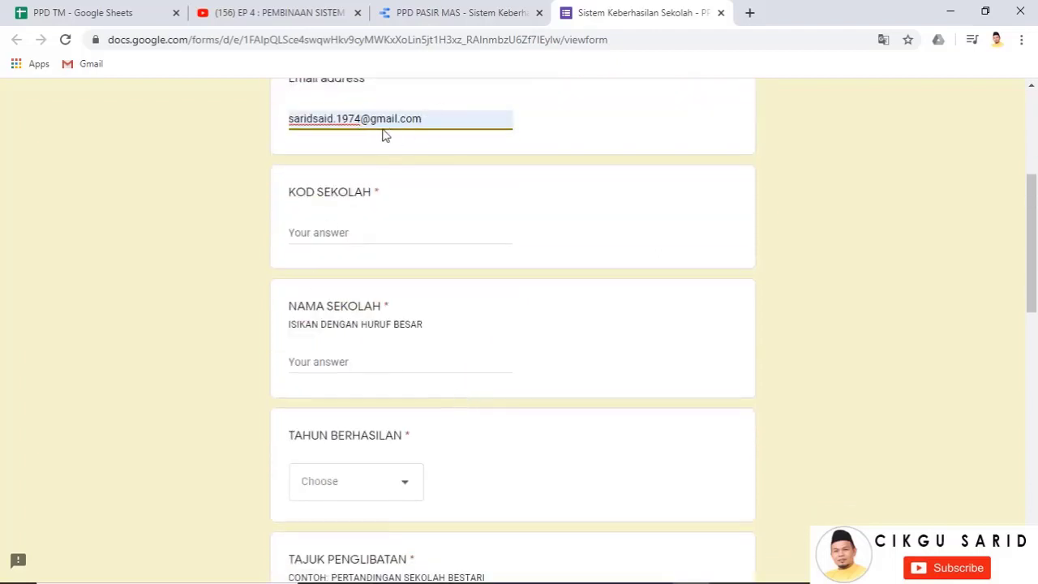
# Answer KOD SEKOLAH with DBA3193 and enter the school name starting with SK
pyautogui.click(344, 233)
pyautogui.write('DBA3193')
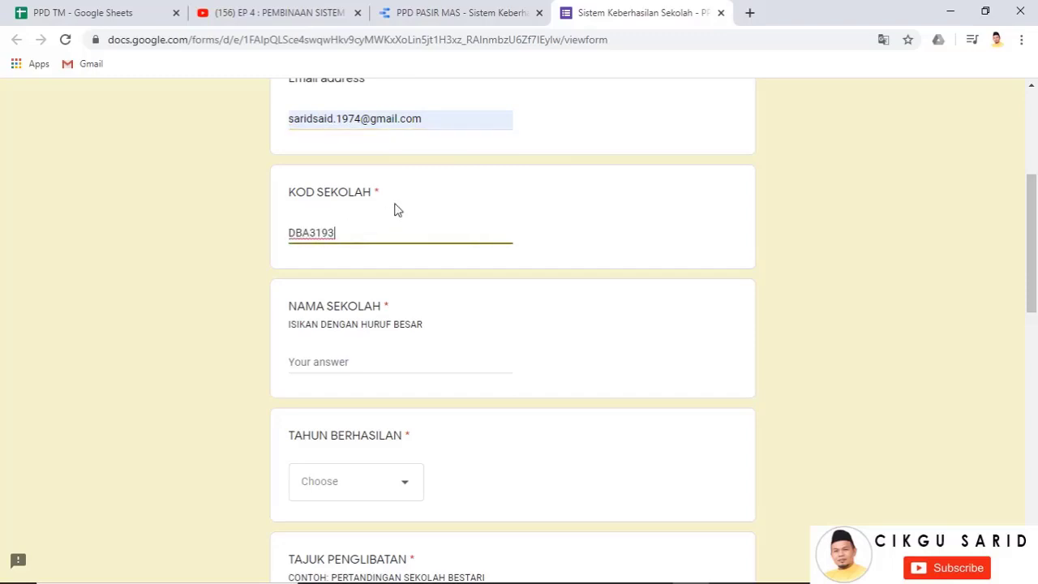
pyautogui.scroll(-1, 377, 267)
pyautogui.click(340, 286)
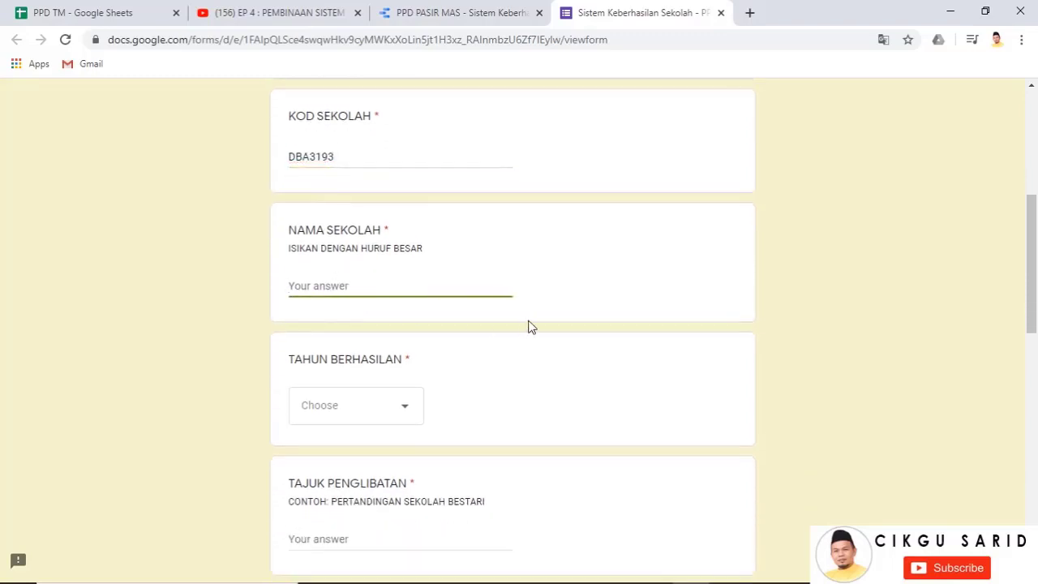
pyautogui.write('SK BAKONG')
pyautogui.scroll(-3, 524, 324)
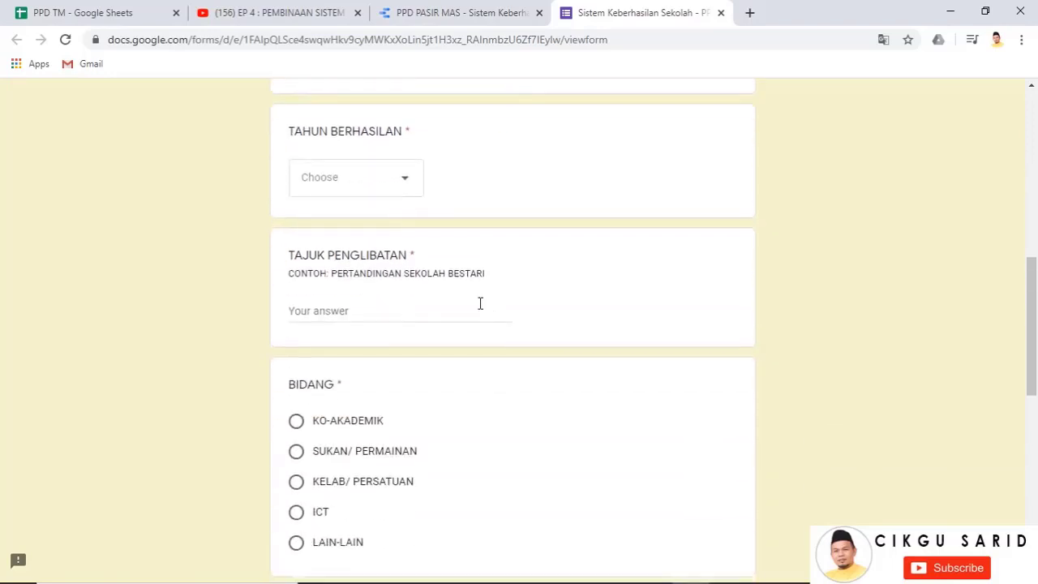
# Set the achievement year to 2020 and the title to PERTANDINGAN MEMANAH
pyautogui.click(395, 193)
pyautogui.click(358, 230)
pyautogui.scroll(-1, 340, 259)
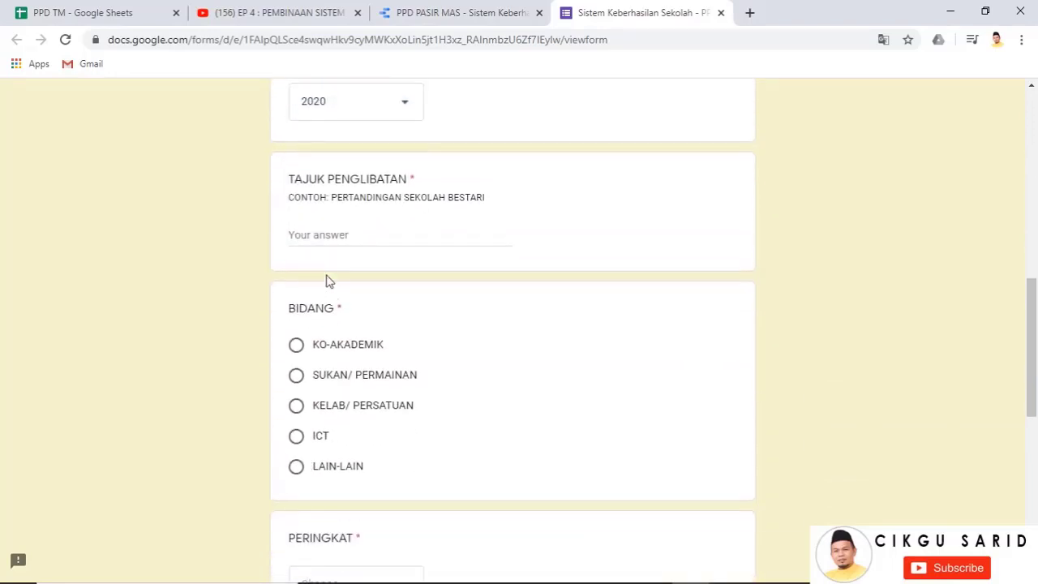
pyautogui.click(320, 234)
pyautogui.write('PERTAND')
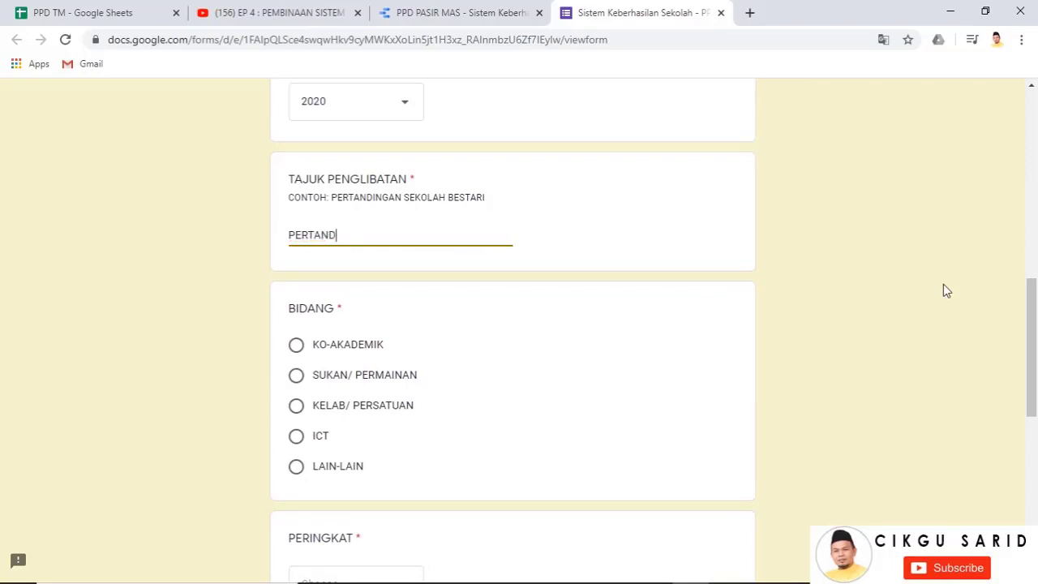
pyautogui.write('INGAN MEMANAH')
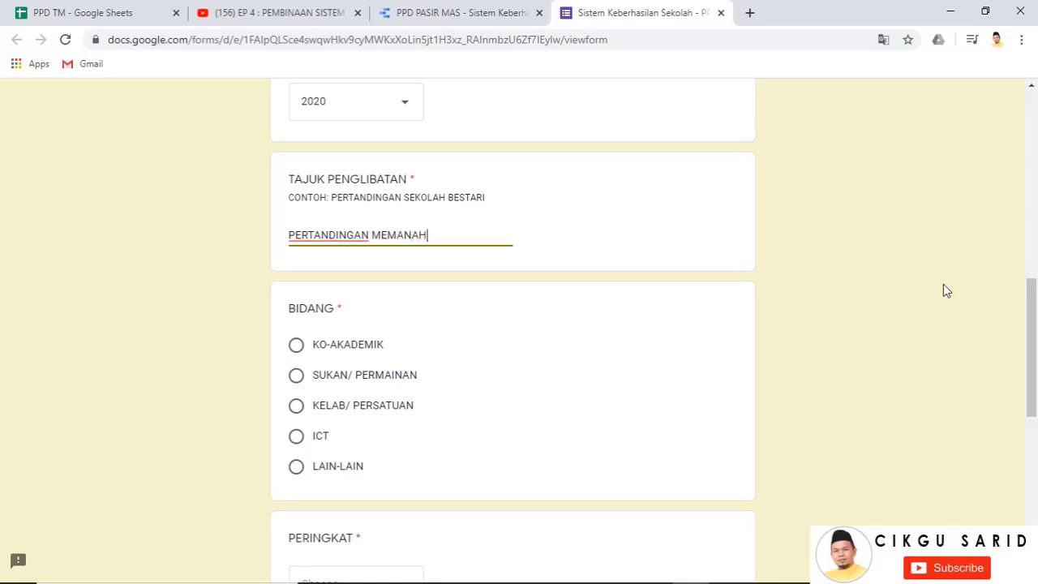
pyautogui.scroll(-2, 514, 568)
# Choose SUKAN/ PERMAINAN as the field, DAERAH as the level and KEDUA as the achievement
pyautogui.click(297, 227)
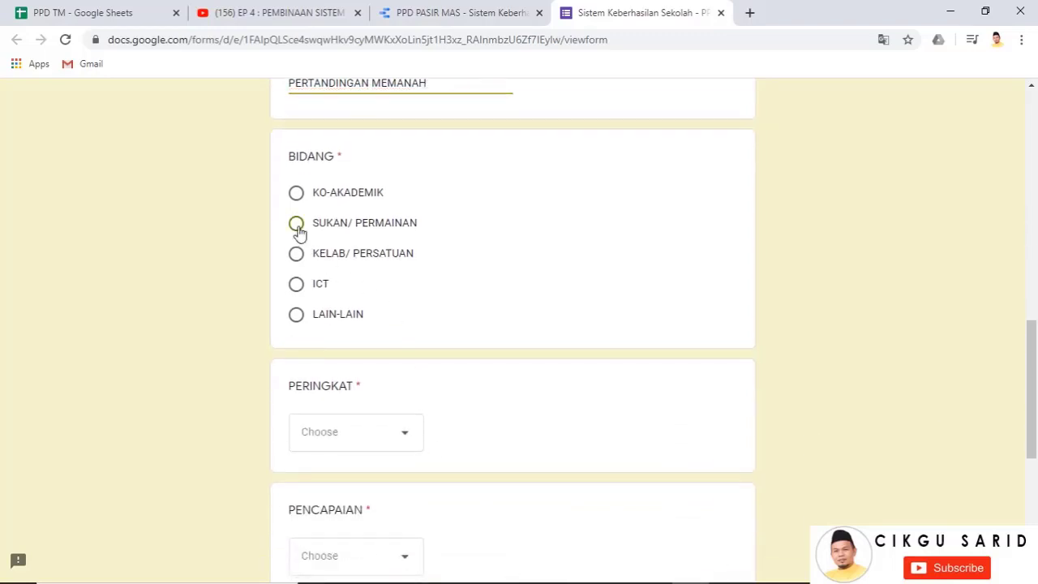
pyautogui.scroll(-1, 452, 390)
pyautogui.click(382, 354)
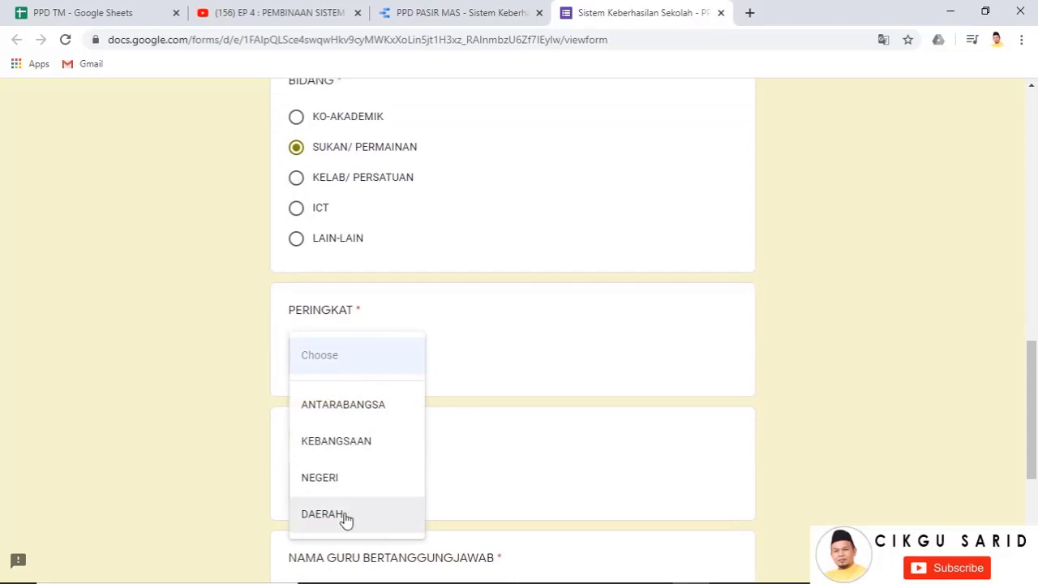
pyautogui.click(345, 518)
pyautogui.scroll(-2, 581, 349)
pyautogui.click(384, 327)
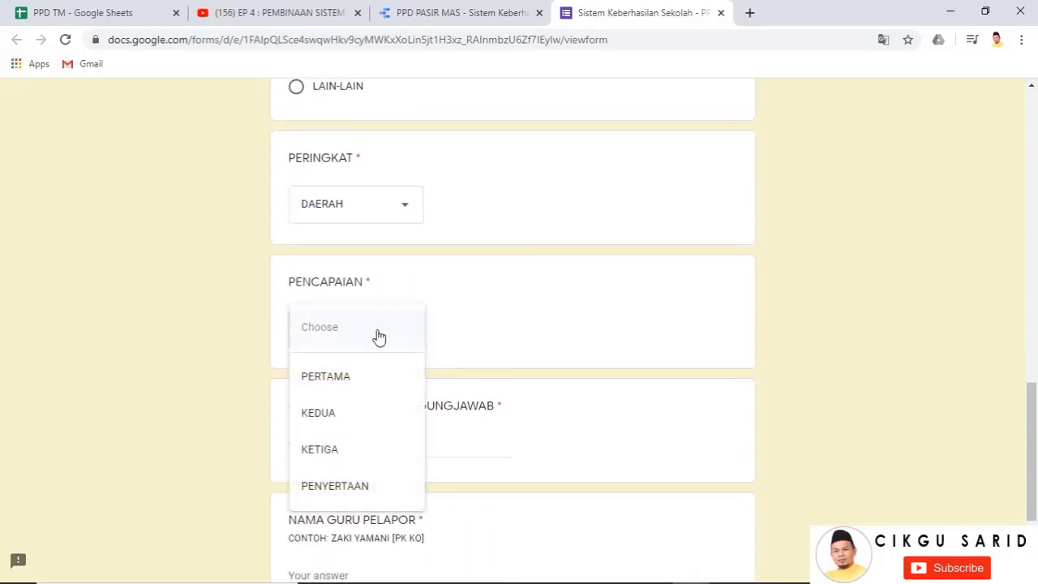
pyautogui.click(359, 413)
# Enter the responsible and reporting teacher names and submit the response
pyautogui.scroll(-2, 594, 345)
pyautogui.click(322, 270)
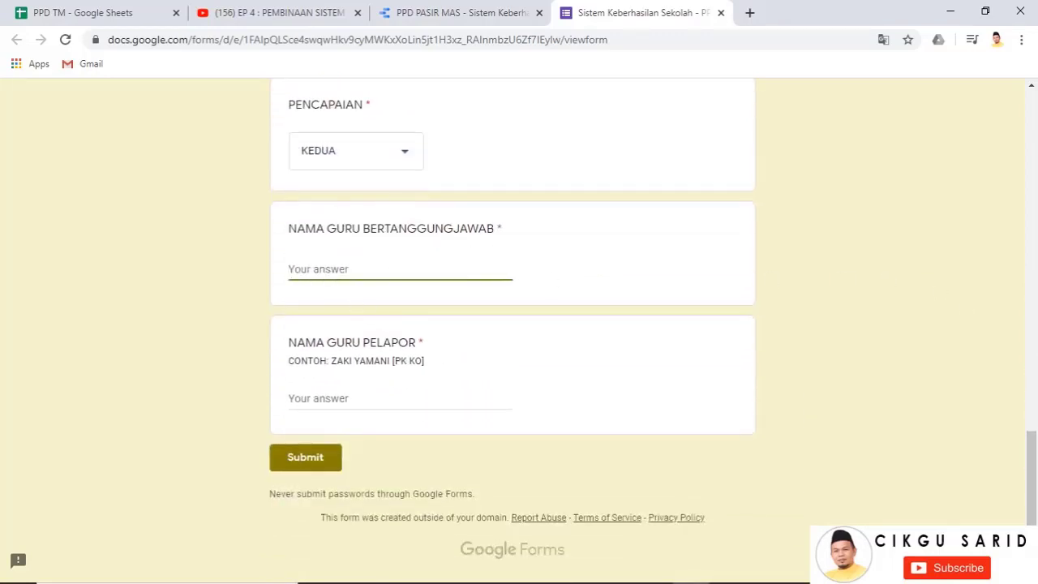
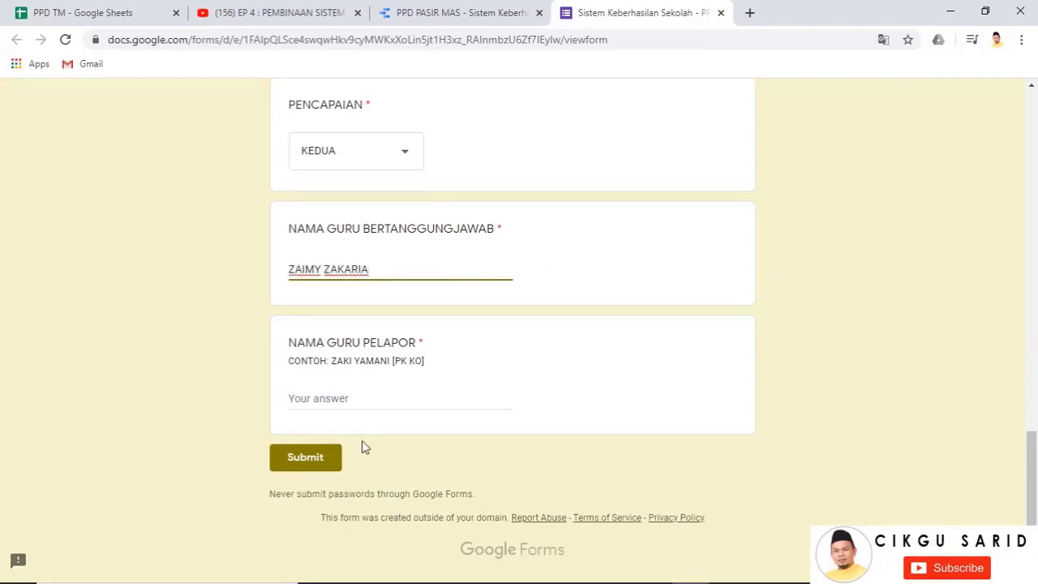
pyautogui.click(324, 398)
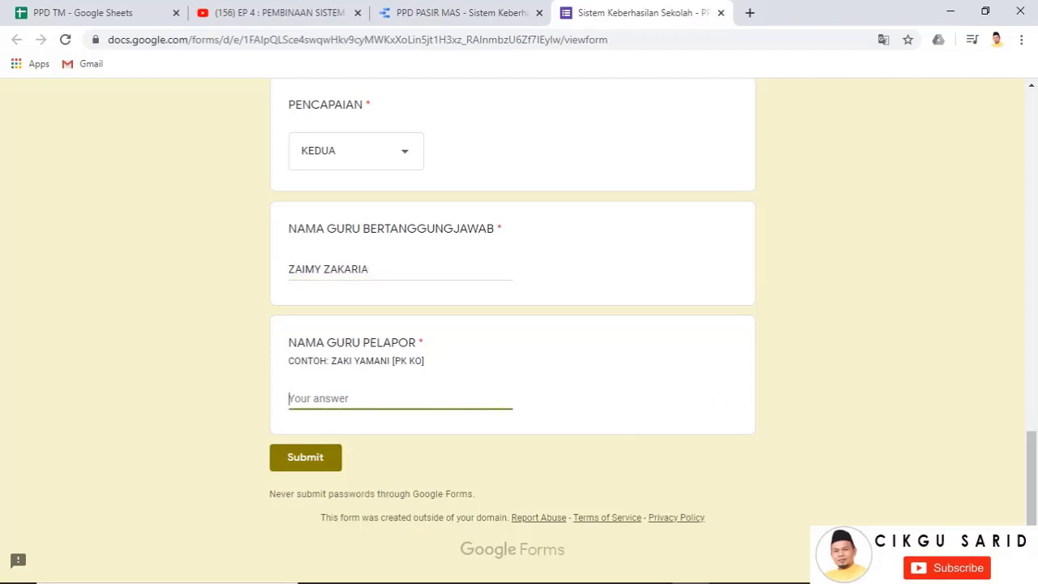
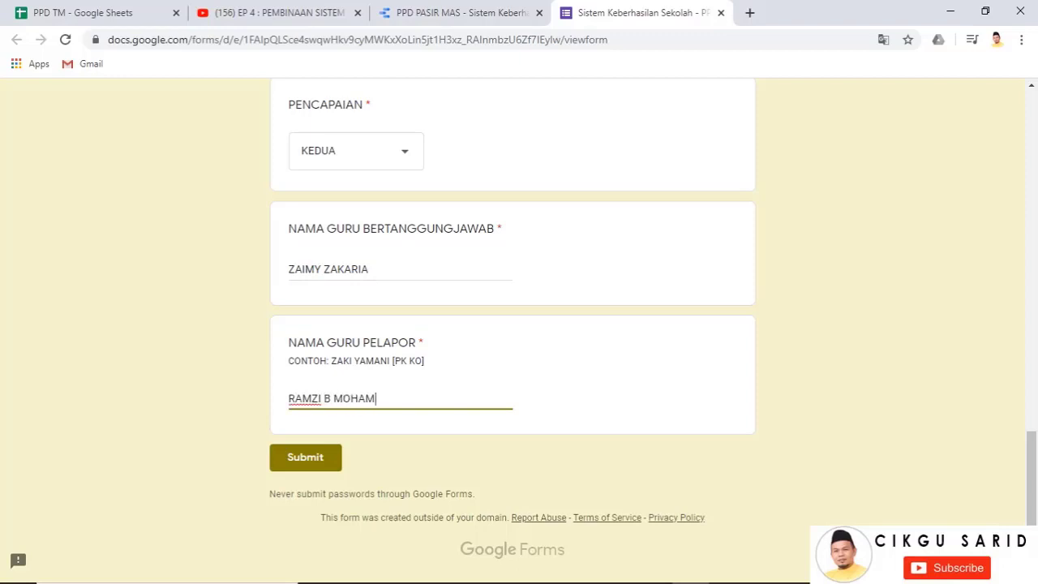
pyautogui.click(314, 461)
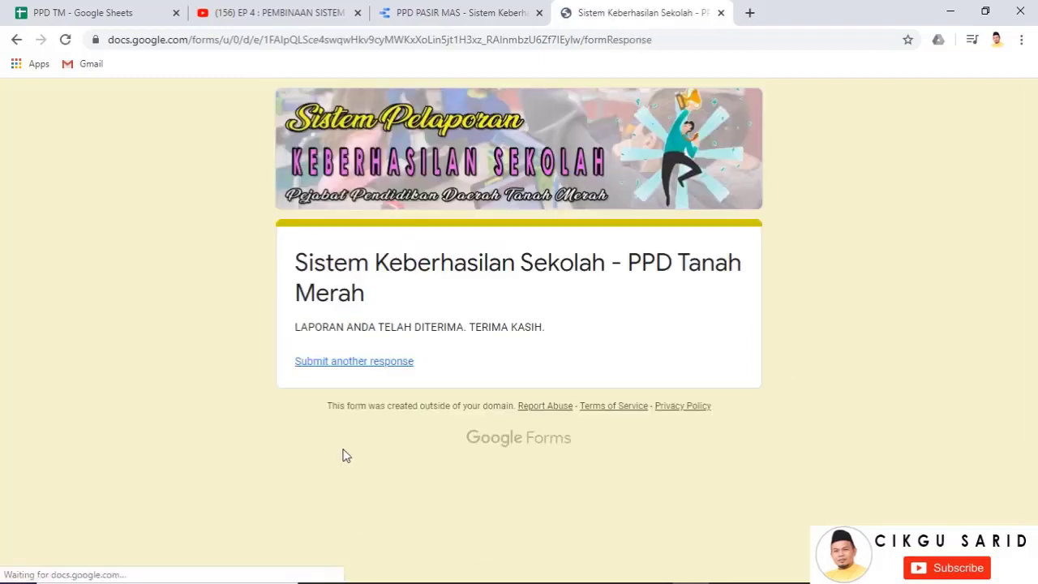
# Refresh the report data, then start another blank response on the reporting form
pyautogui.click(468, 9)
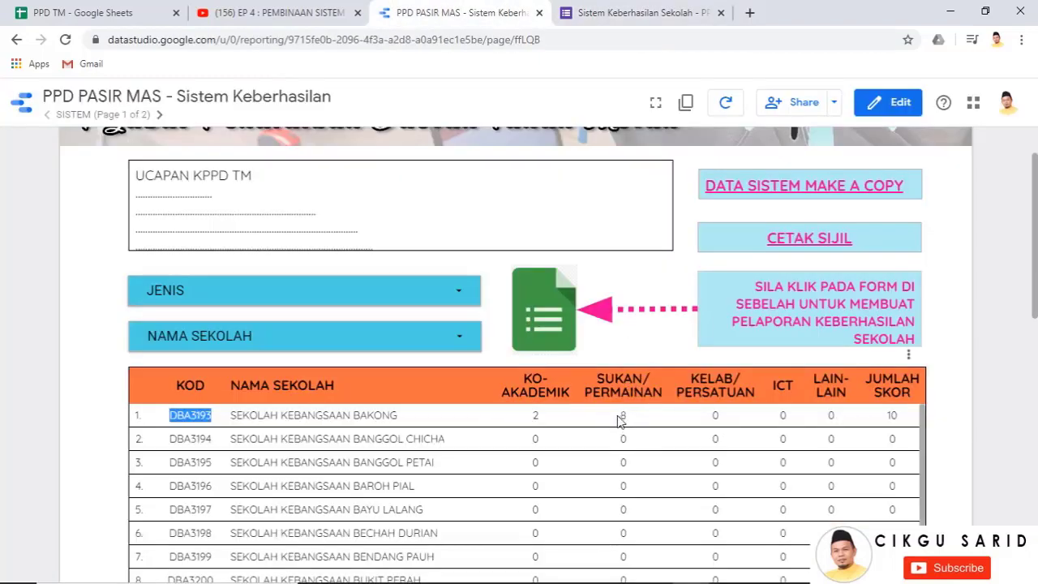
pyautogui.click(727, 104)
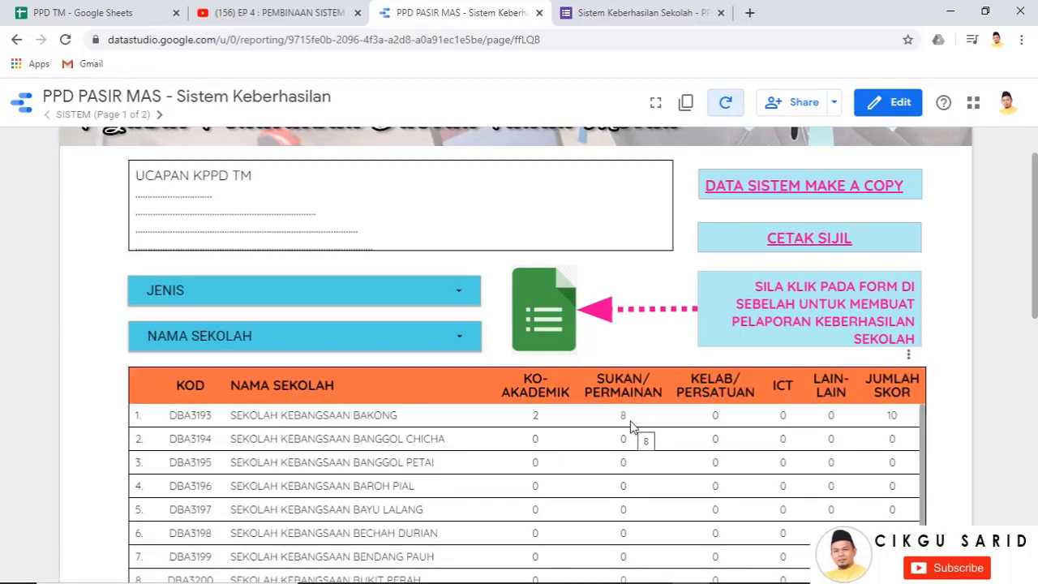
pyautogui.click(632, 428)
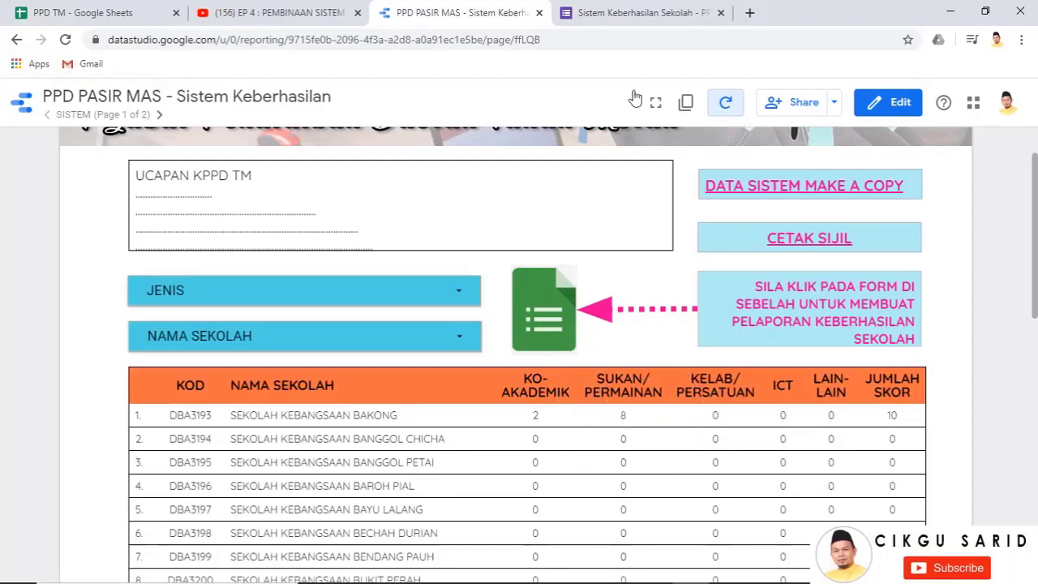
pyautogui.click(620, 13)
pyautogui.click(374, 361)
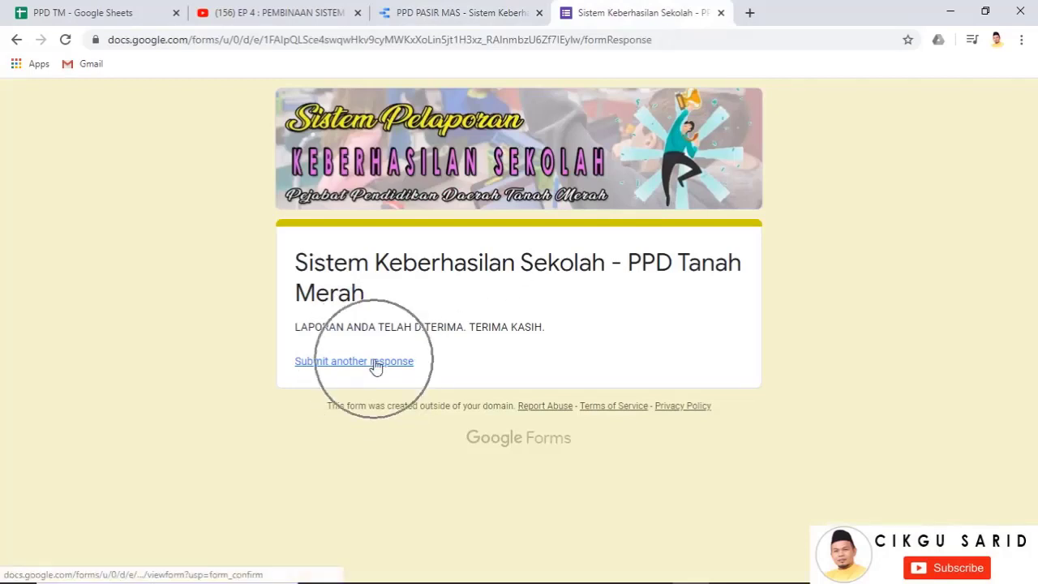
pyautogui.scroll(-15, 850, 285)
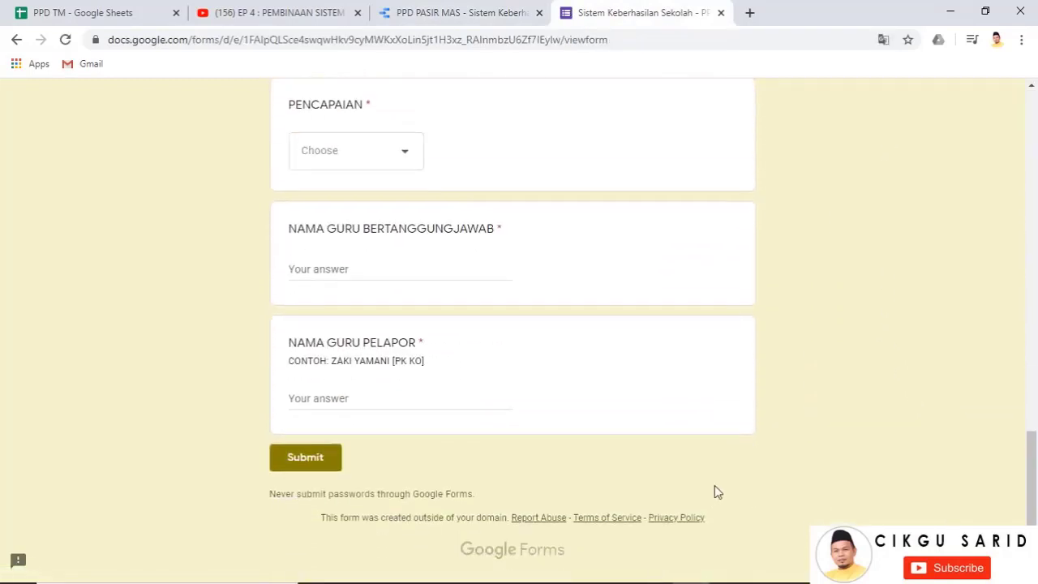
pyautogui.scroll(15, 716, 491)
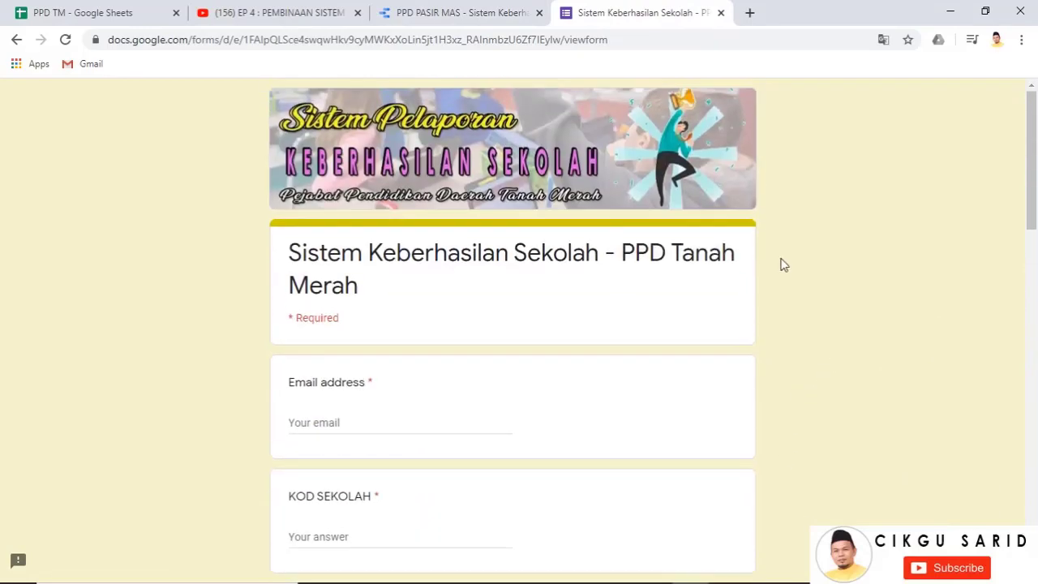
# Check that the report's Google Forms image opens the form in a new tab, then return to the report
pyautogui.click(511, 197)
pyautogui.click(461, 14)
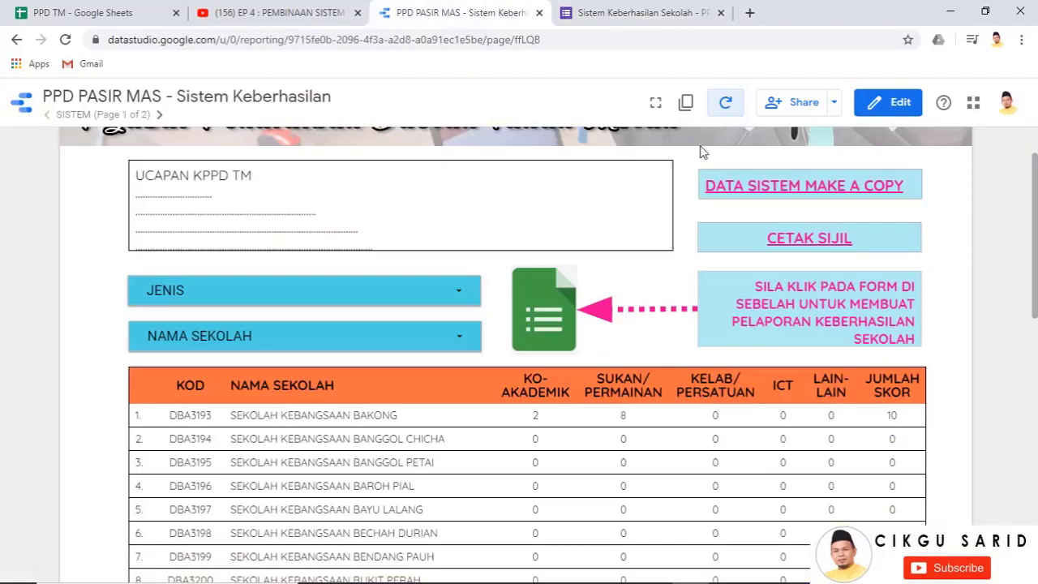
pyautogui.click(566, 316)
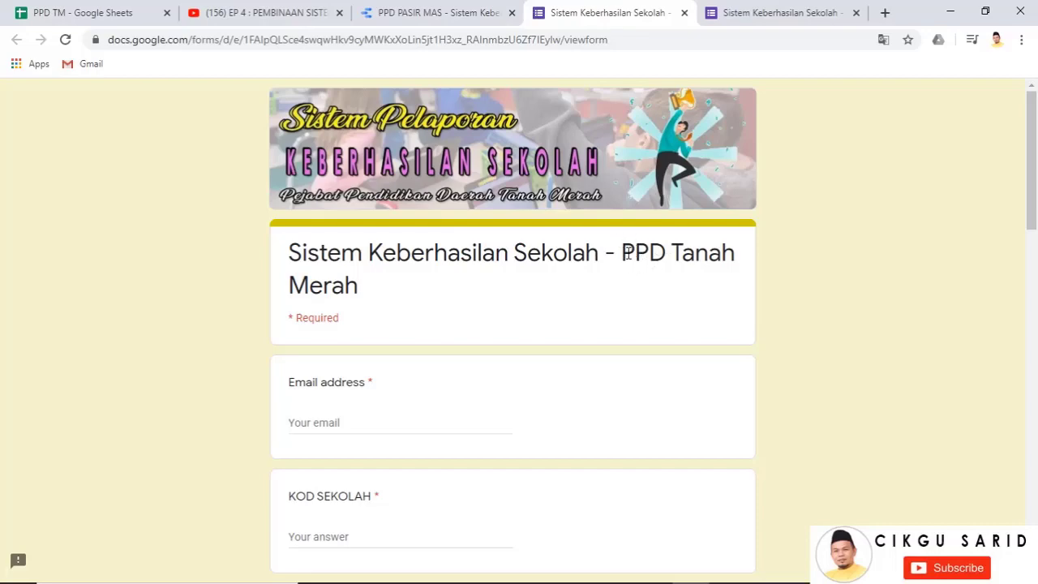
pyautogui.click(425, 10)
pyautogui.scroll(3, 552, 247)
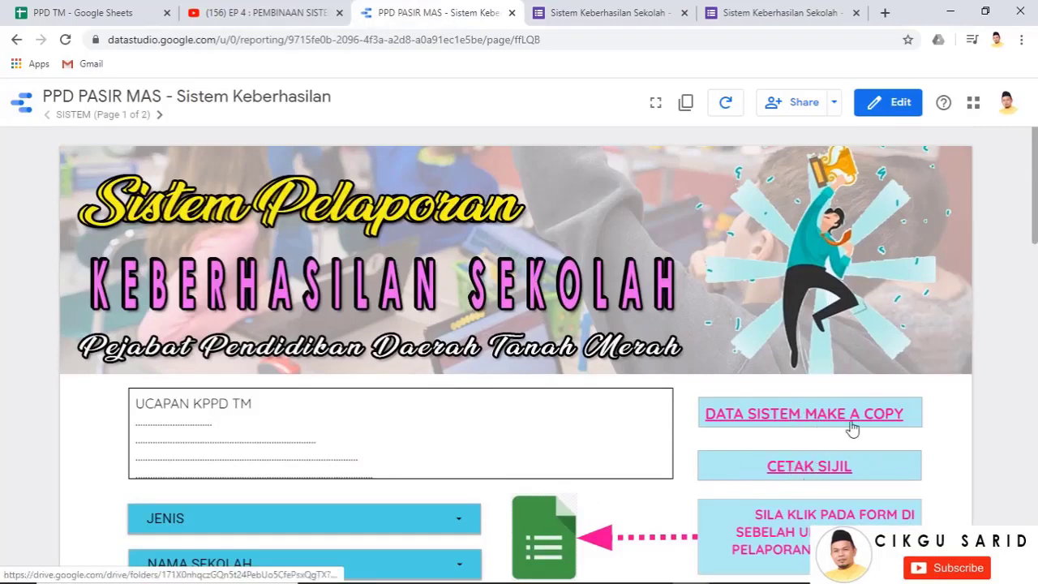
pyautogui.scroll(-3, 481, 377)
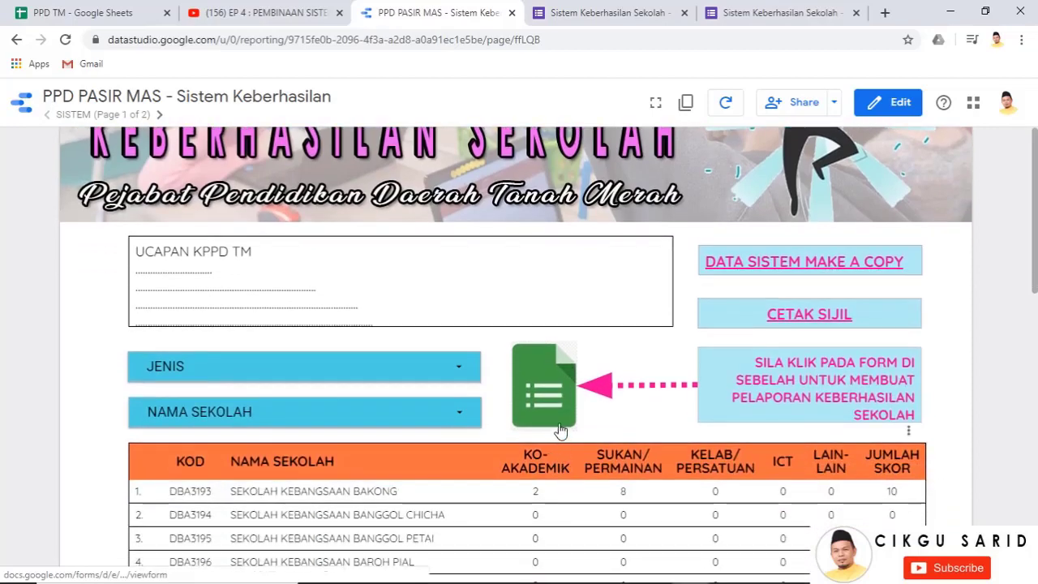
pyautogui.scroll(3, 487, 406)
# On the CETAKAN SIJIL page, open the linked form and copy its web address
pyautogui.click(160, 115)
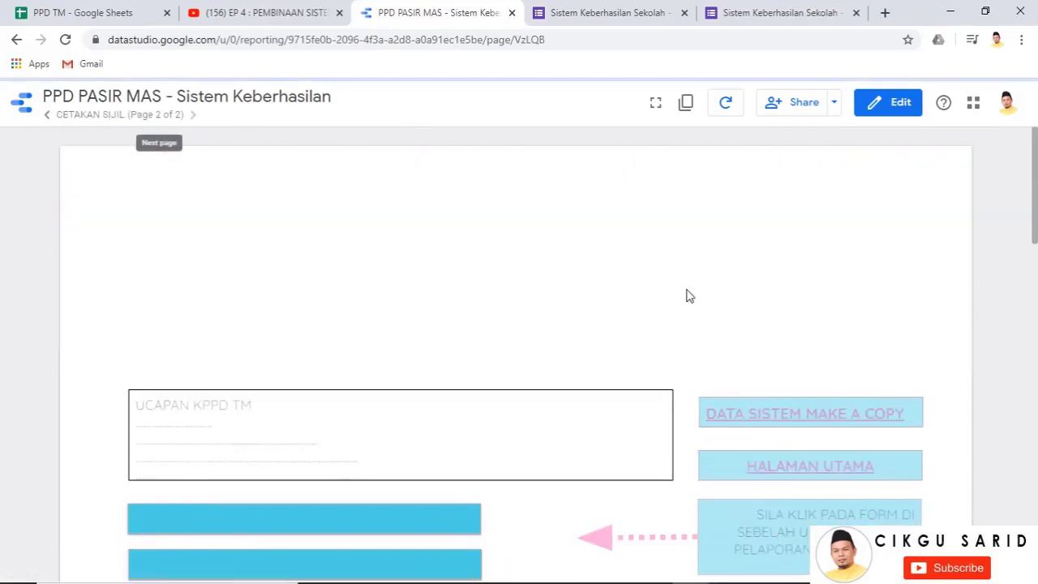
pyautogui.scroll(-2, 576, 434)
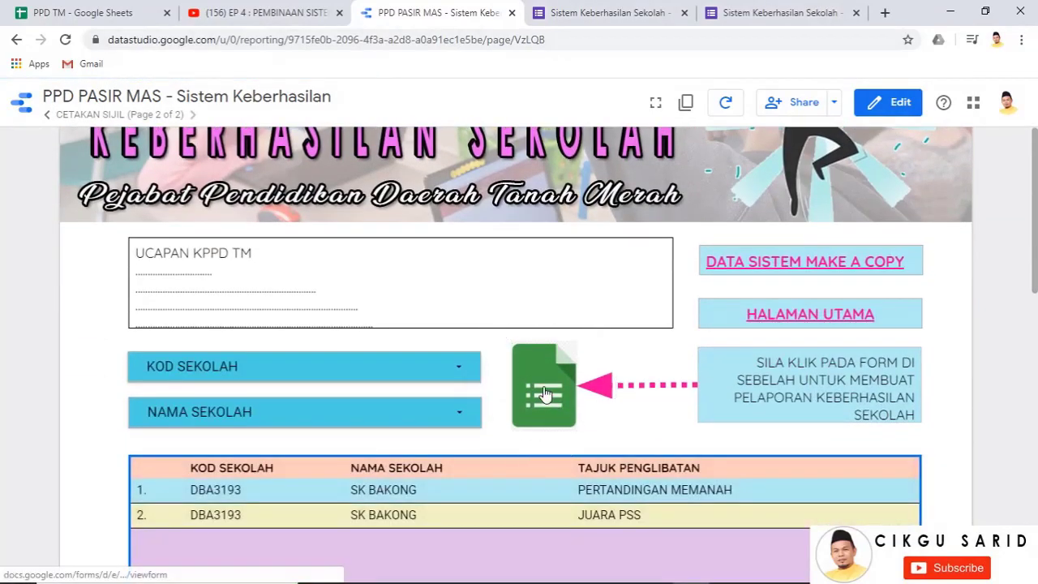
pyautogui.click(568, 422)
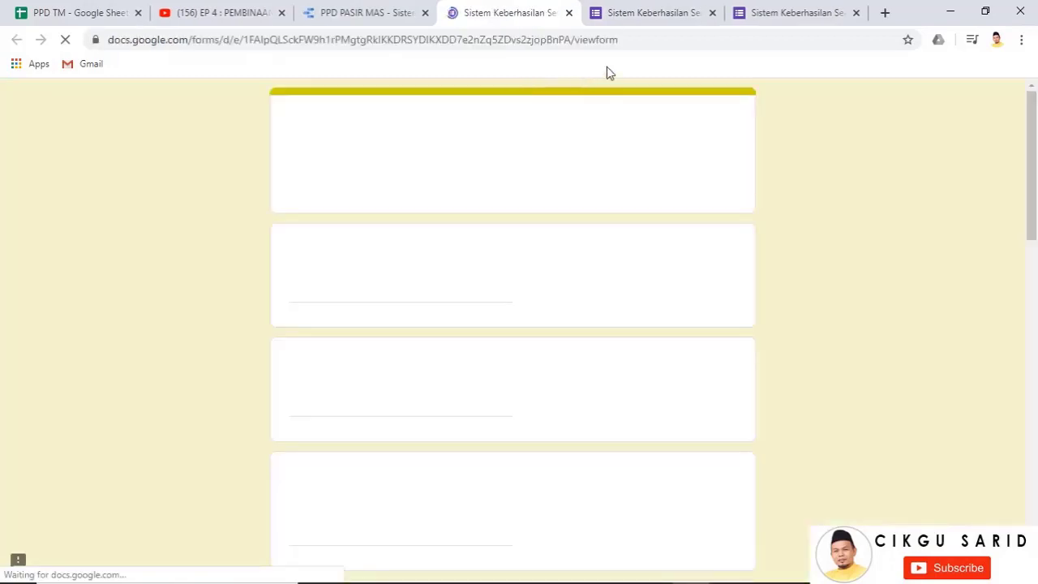
pyautogui.click(617, 38)
pyautogui.rightClick(632, 37)
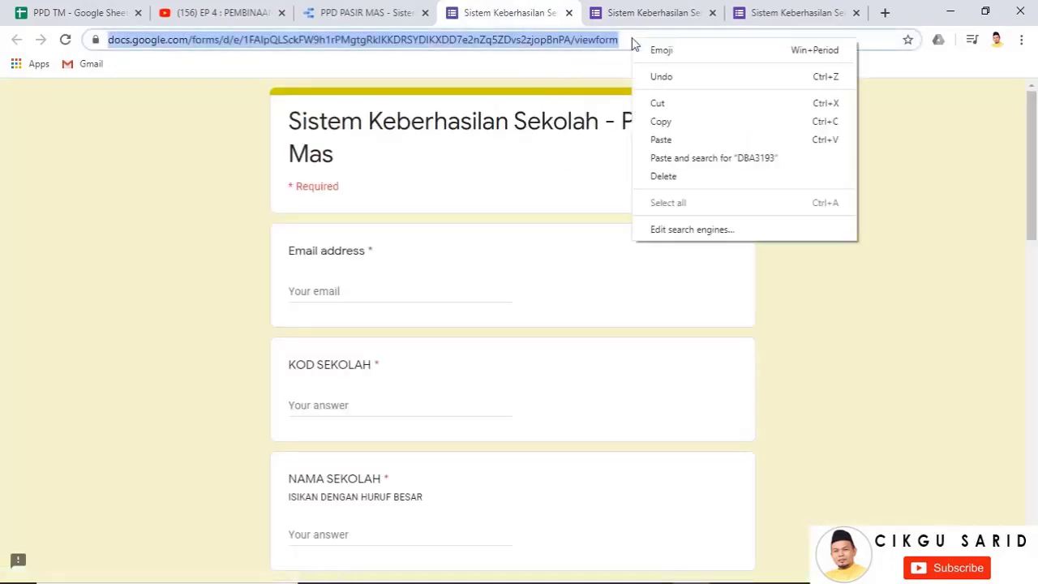
pyautogui.click(668, 120)
pyautogui.click(335, 12)
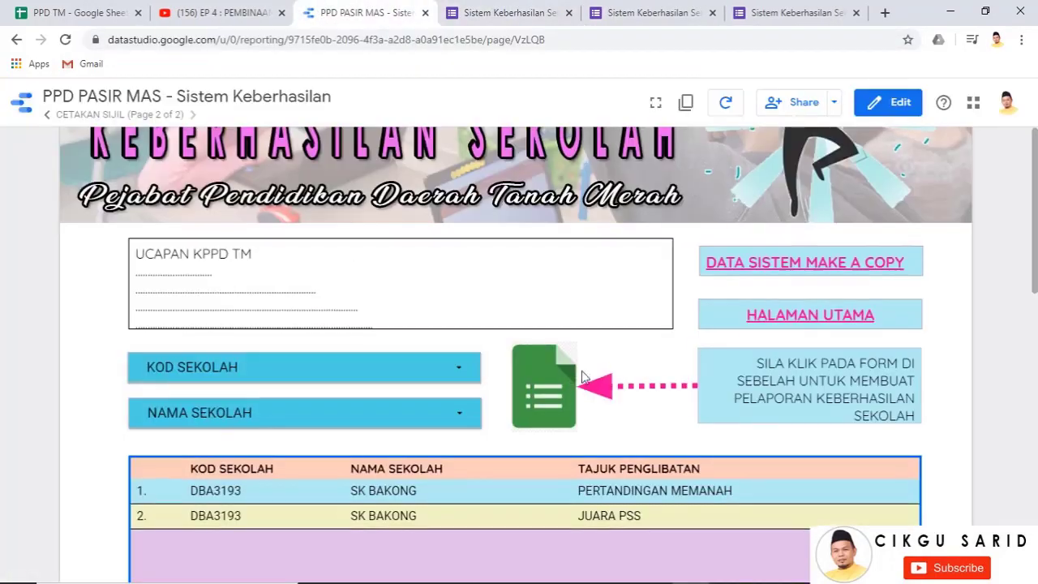
# Paste that address as the SISTEM page image's link URL and return to view mode
pyautogui.scroll(2, 635, 375)
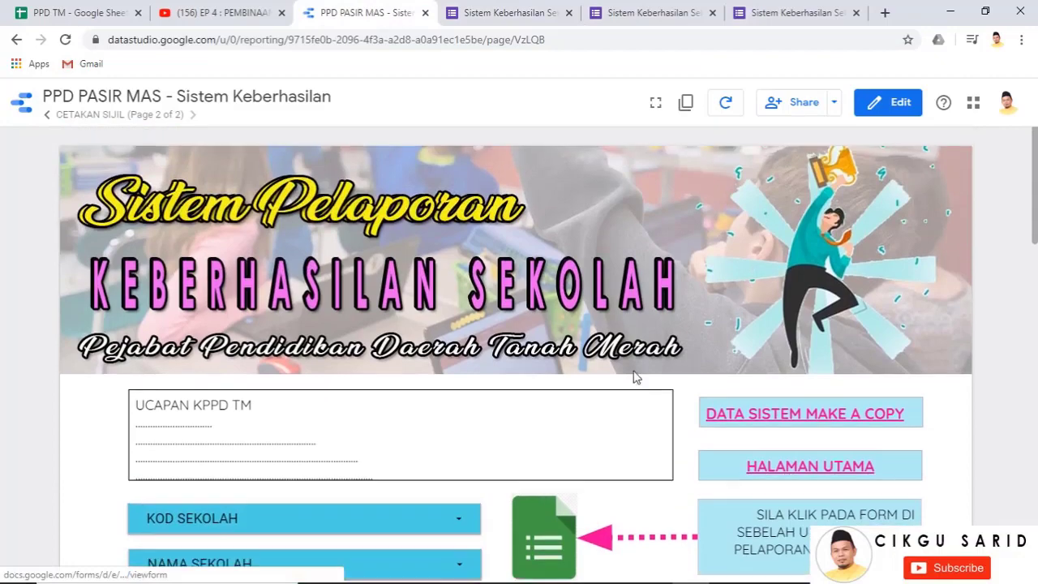
pyautogui.click(47, 115)
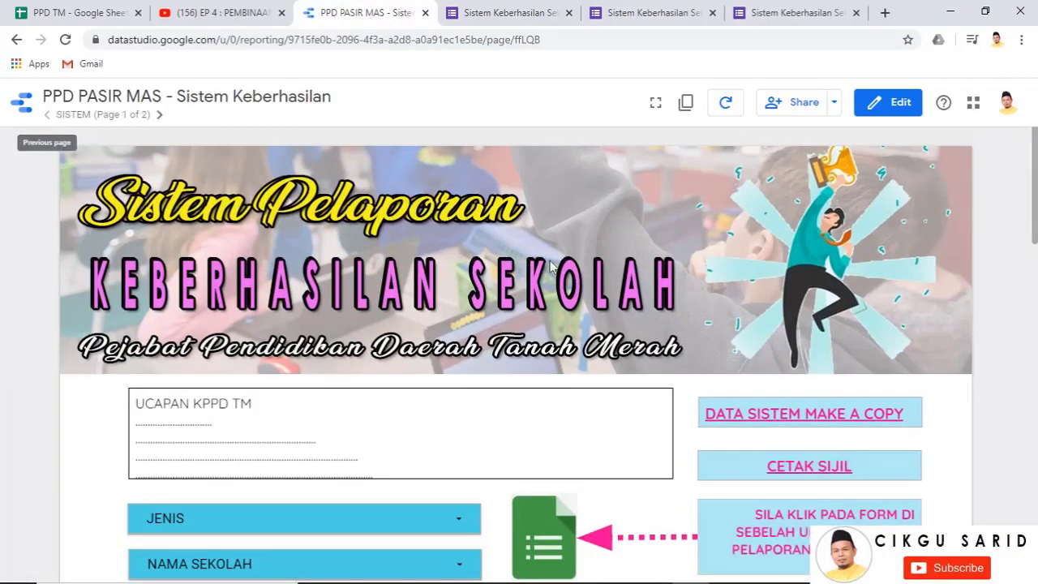
pyautogui.scroll(-3, 832, 146)
pyautogui.click(888, 103)
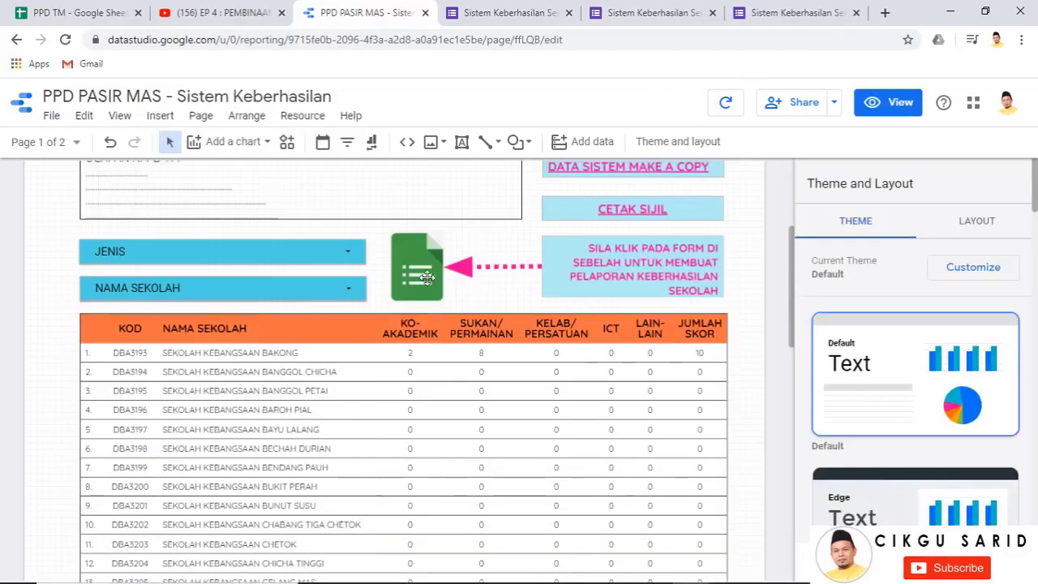
pyautogui.click(427, 277)
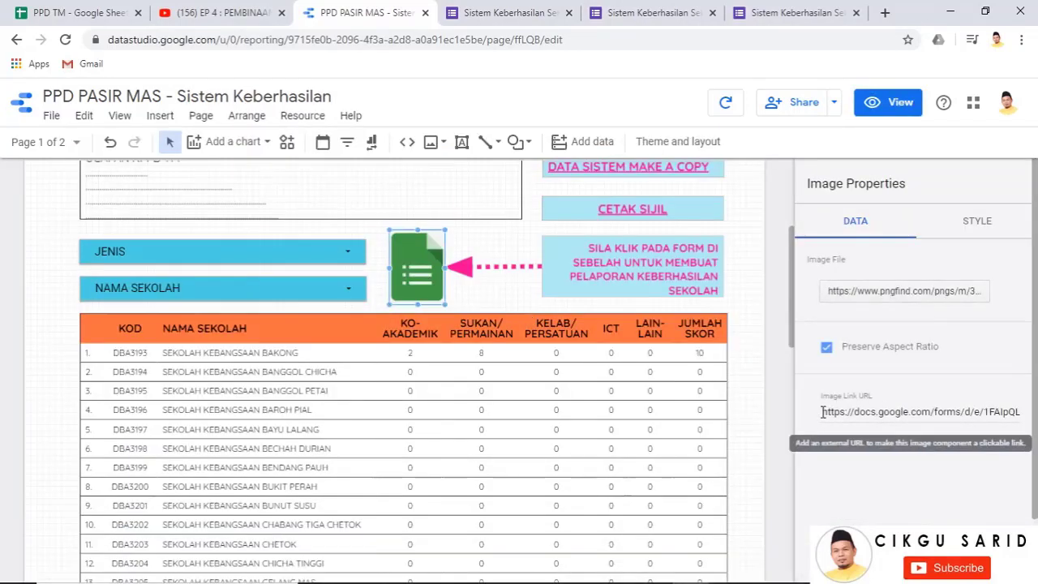
pyautogui.tripleClick(822, 412)
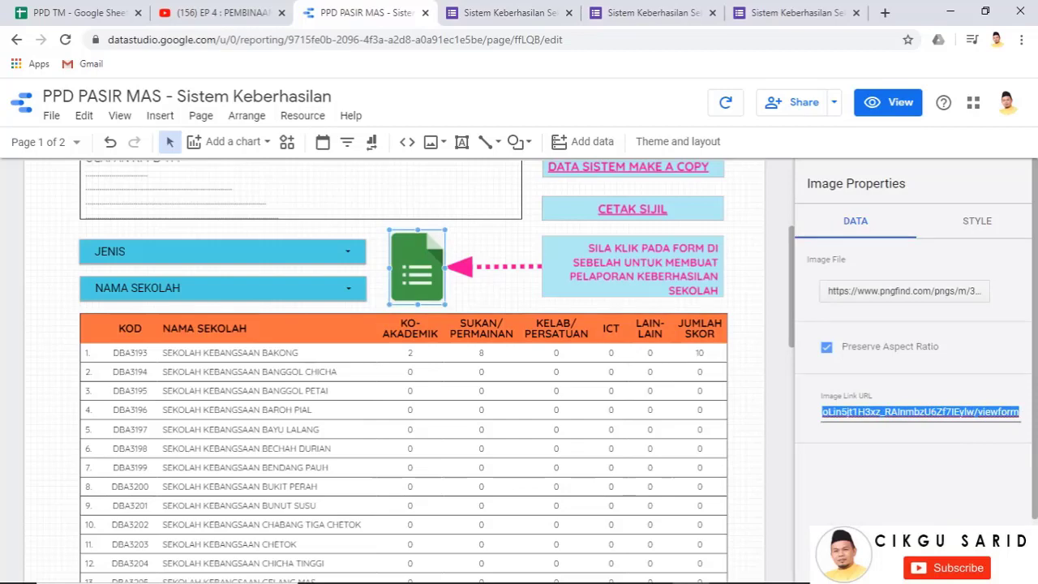
pyautogui.hotkey('ctrl', 'v')
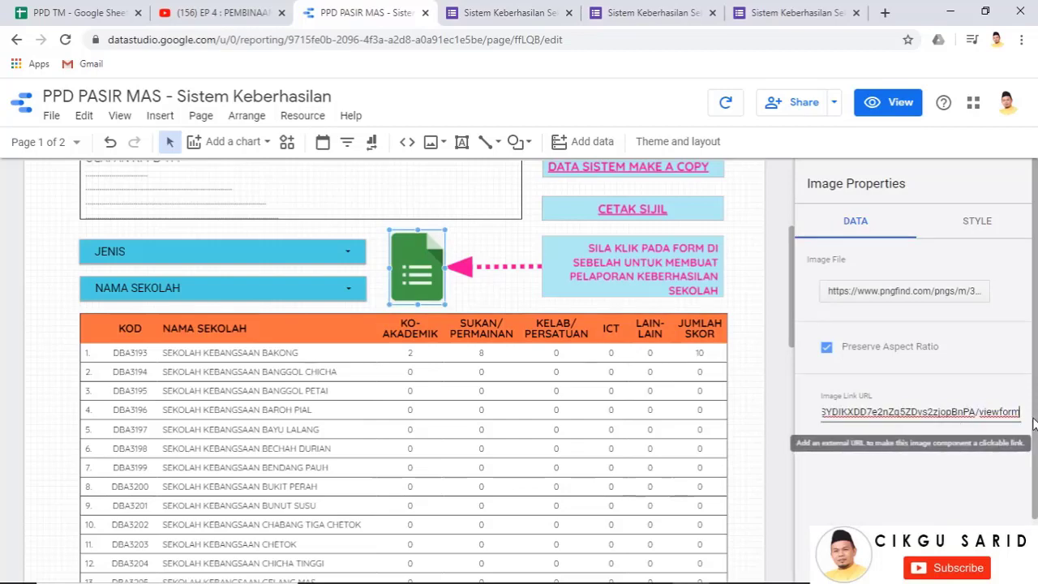
pyautogui.click(880, 105)
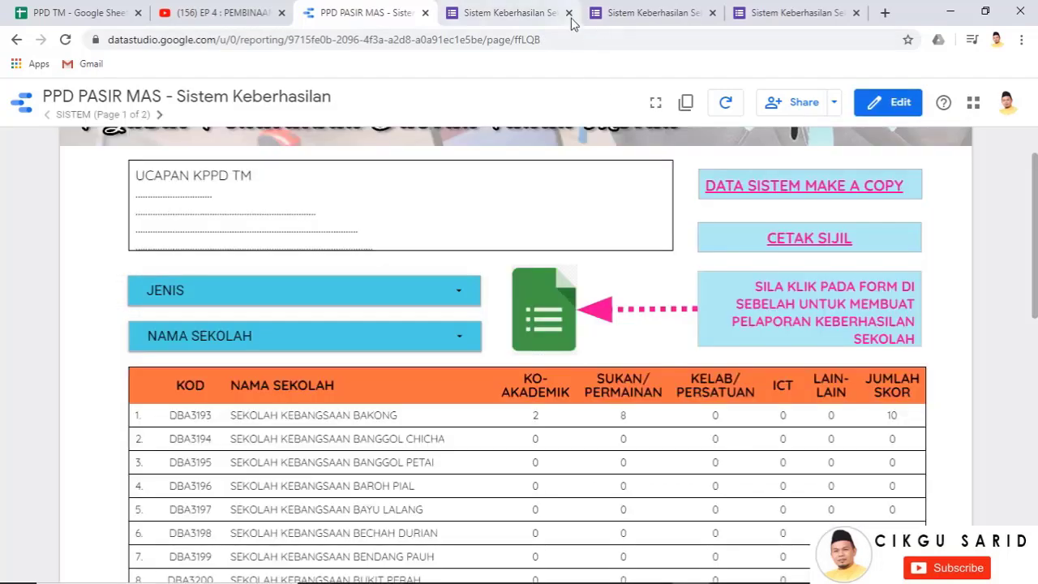
pyautogui.click(571, 14)
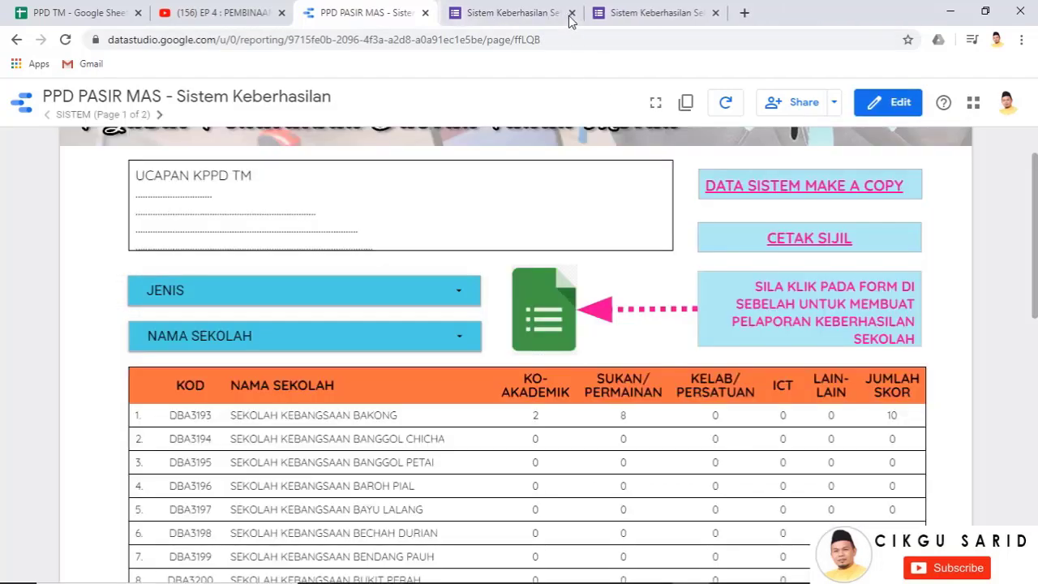
# Close the leftover form tabs, open the newly linked form from the report, and fill in the e-mail
pyautogui.click(570, 15)
pyautogui.click(577, 13)
pyautogui.scroll(-1, 544, 224)
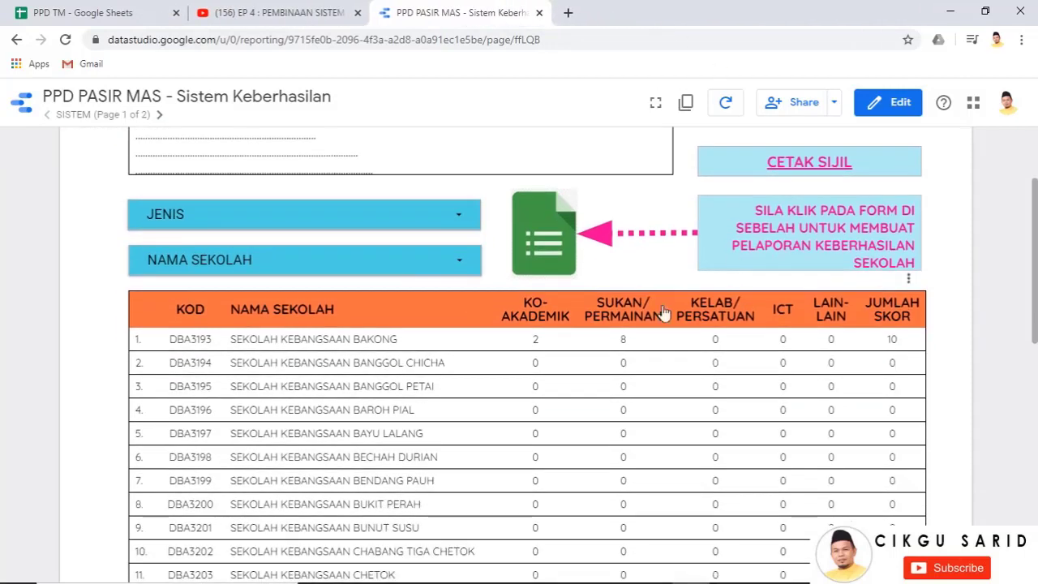
pyautogui.click(541, 261)
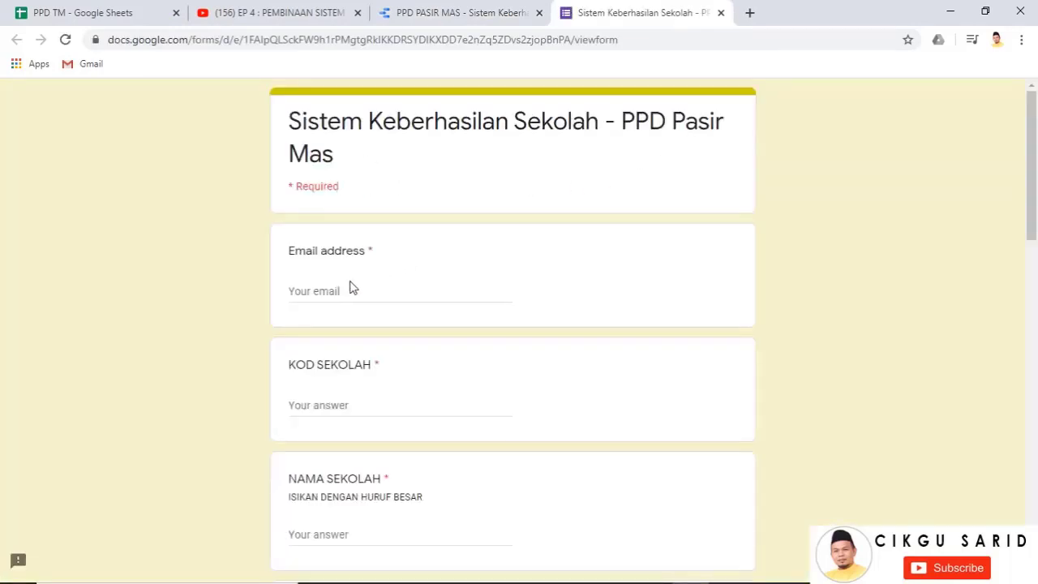
pyautogui.click(339, 292)
pyautogui.click(341, 318)
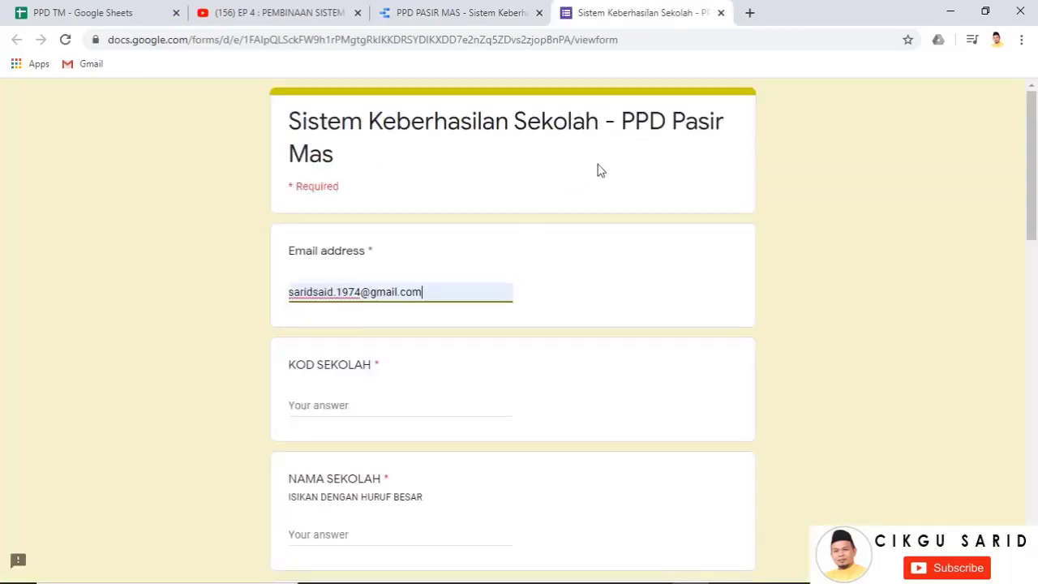
pyautogui.scroll(-2, 377, 302)
# Replace the pasted link in KOD SEKOLAH with DBA3193 from the table and enter SK BAKONG as the name
pyautogui.click(327, 253)
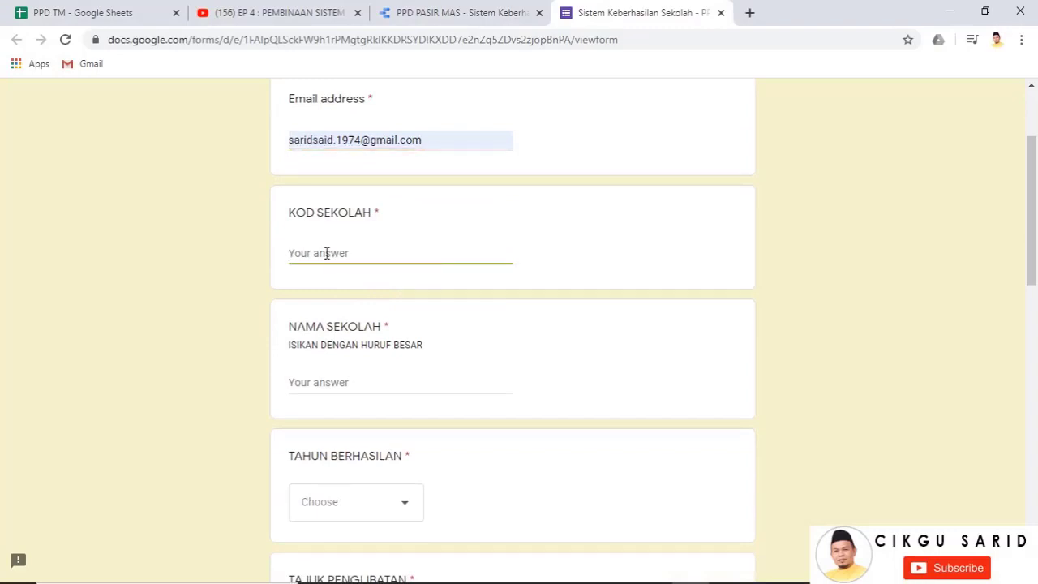
pyautogui.hotkey('ctrl', 'v')
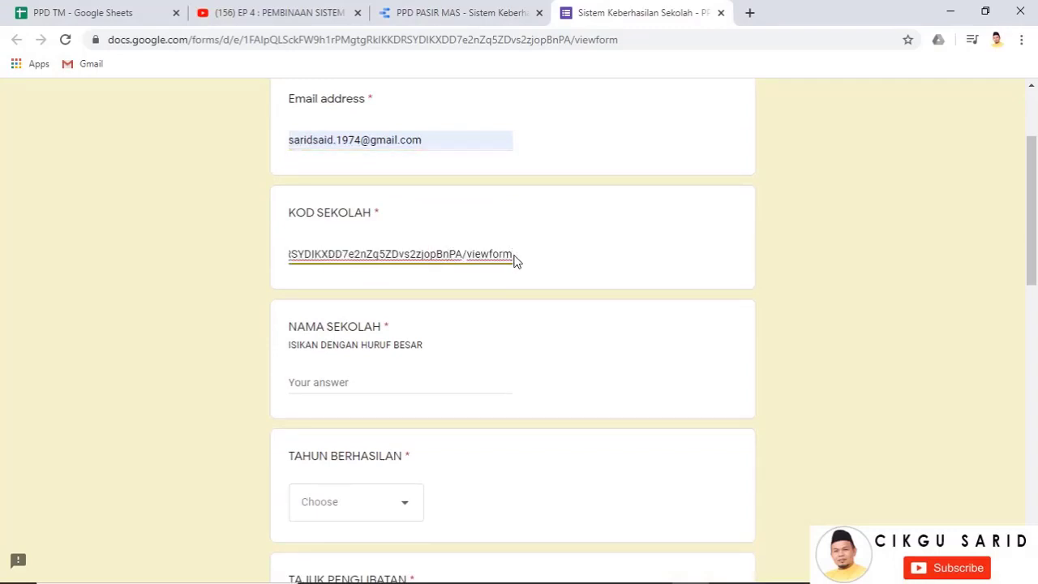
pyautogui.moveTo(515, 259); pyautogui.dragTo(278, 256)
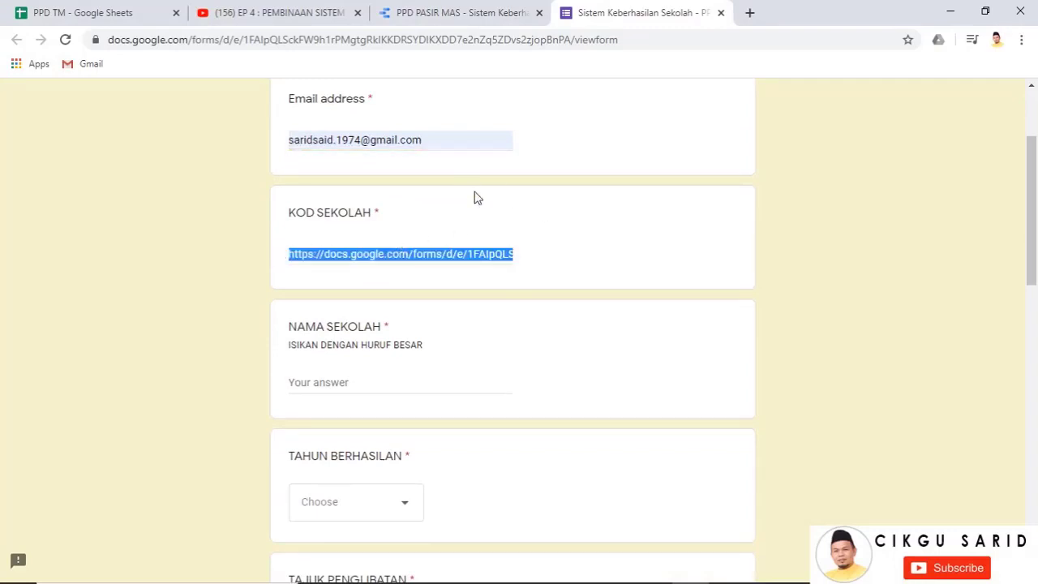
pyautogui.click(510, 13)
pyautogui.moveTo(207, 344); pyautogui.dragTo(179, 344)
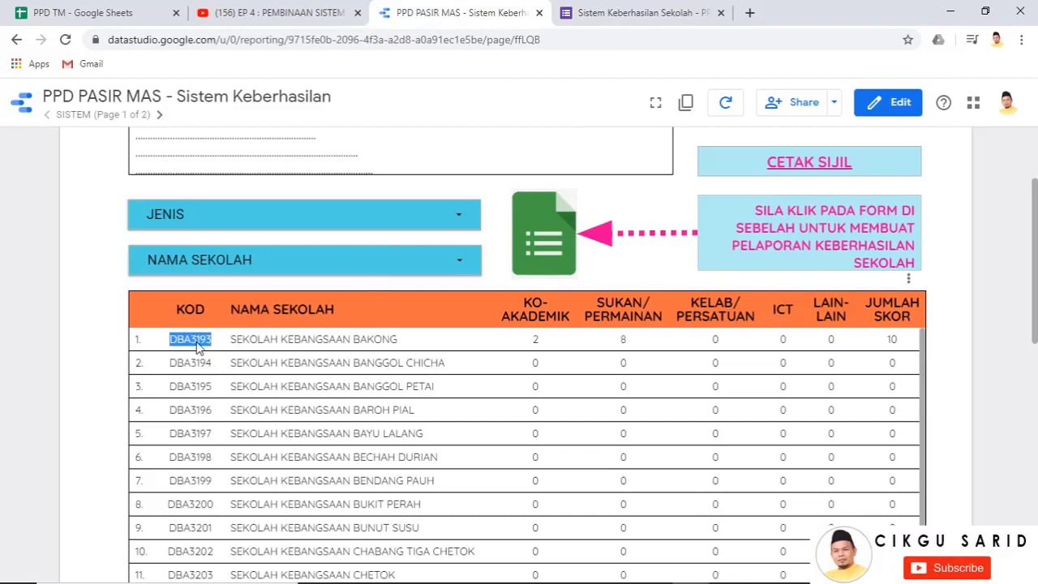
pyautogui.click(601, 13)
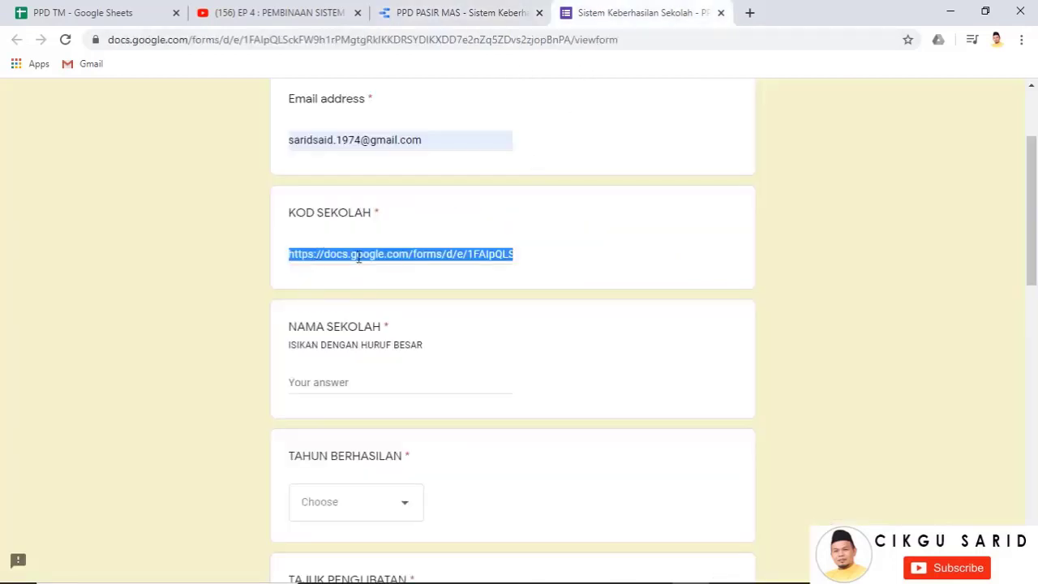
pyautogui.click(386, 256)
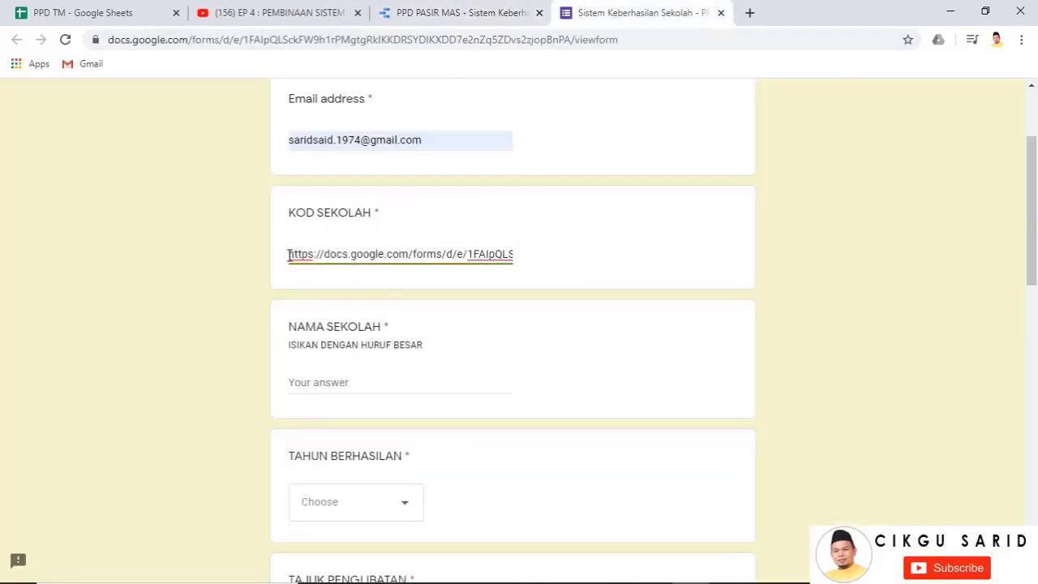
pyautogui.moveTo(289, 254); pyautogui.dragTo(725, 262)
pyautogui.hotkey('ctrl', 'v')
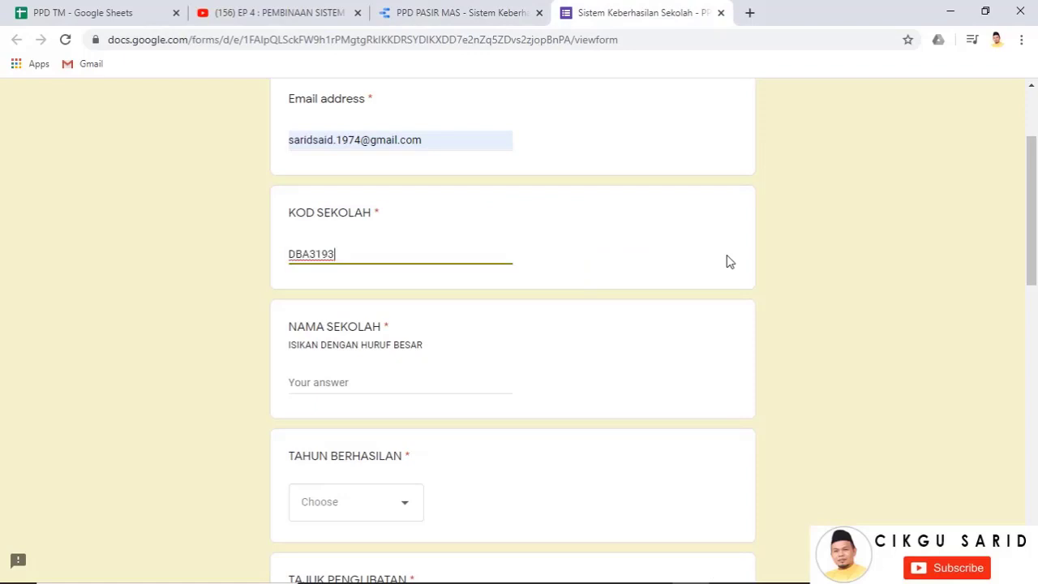
pyautogui.click(316, 383)
pyautogui.write('SK BAKONG')
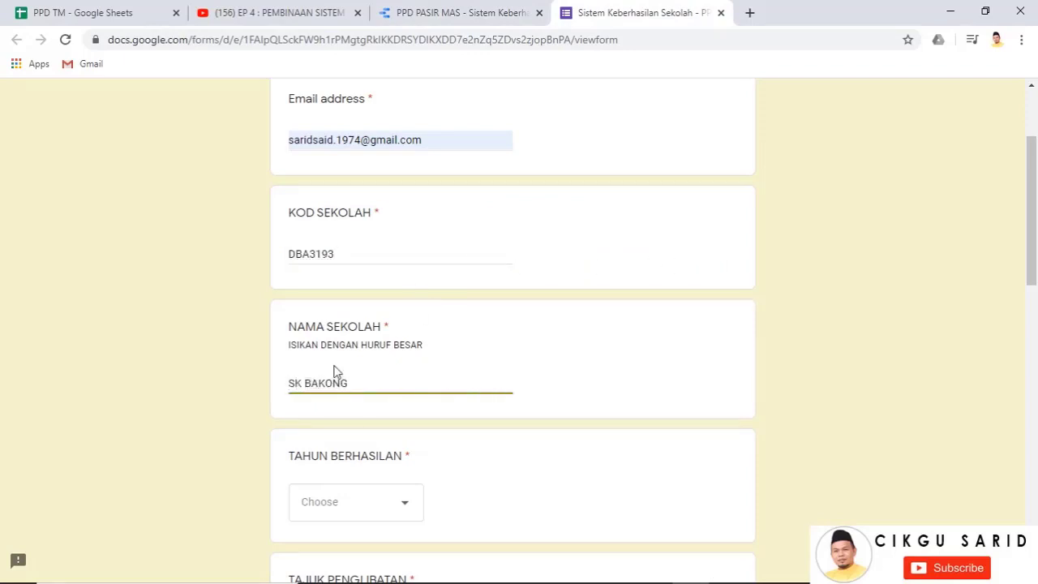
# Set the year to 2020 and the title to PERTANDINGAN MEMANAH
pyautogui.scroll(-3, 337, 372)
pyautogui.click(394, 275)
pyautogui.click(343, 322)
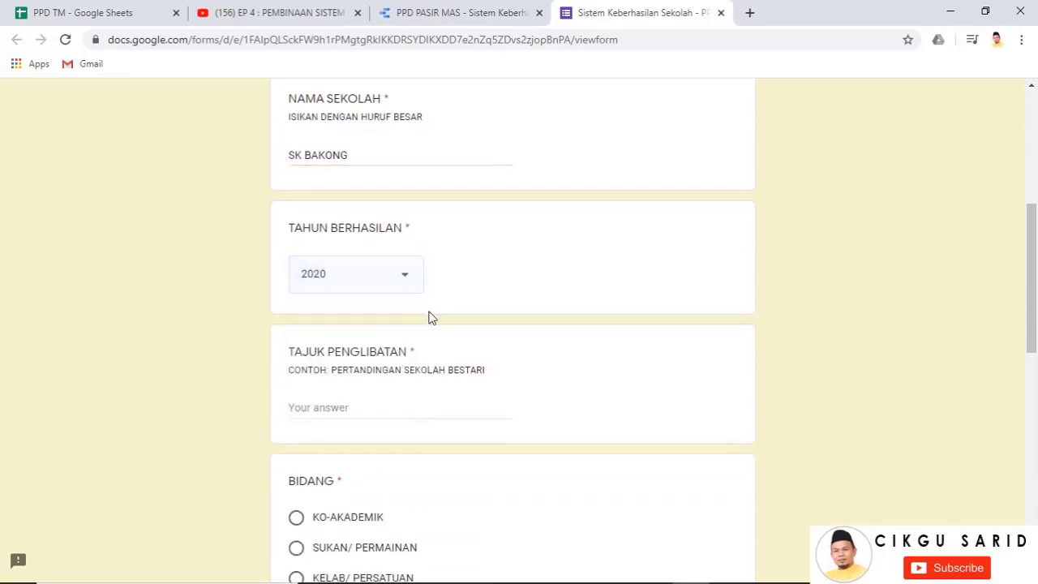
pyautogui.scroll(-2, 432, 318)
pyautogui.click(357, 258)
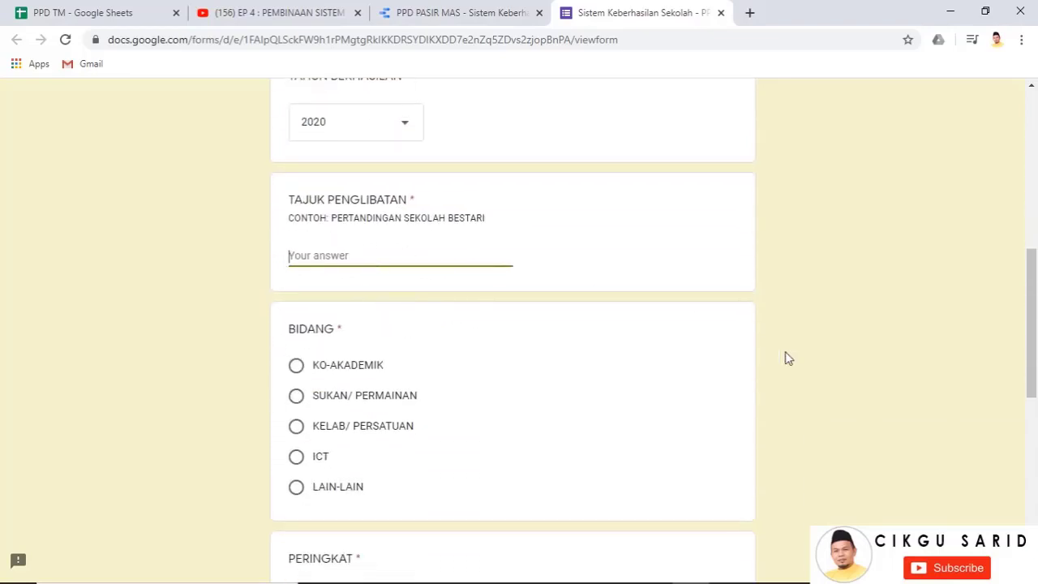
pyautogui.write('PERTANDINGAN MEMANAH')
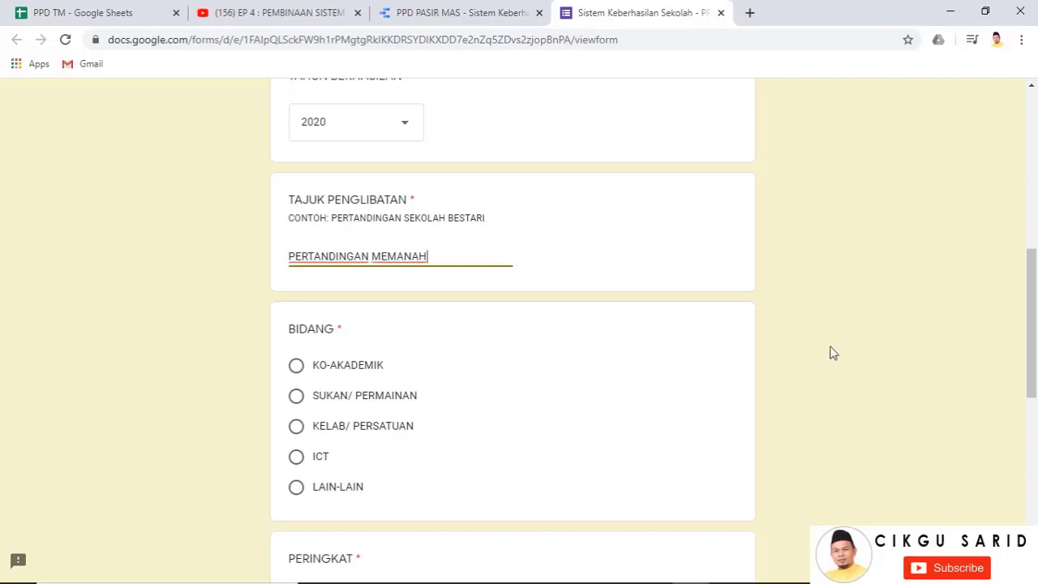
pyautogui.scroll(-1, 832, 352)
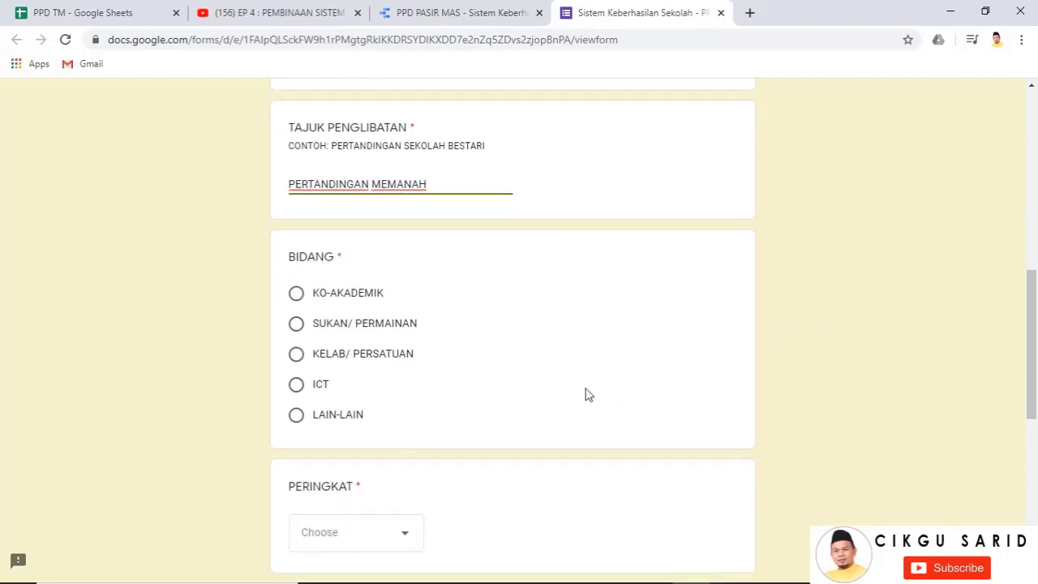
# Choose SUKAN/ PERMAINAN as the field, DAERAH as the level and KETIGA as the achievement
pyautogui.click(296, 321)
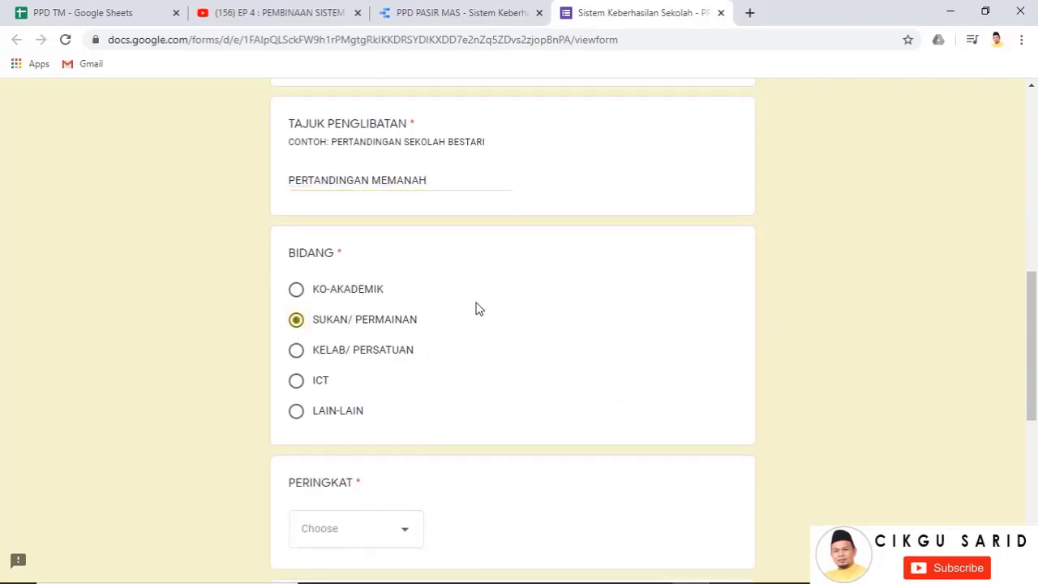
pyautogui.scroll(-2, 475, 308)
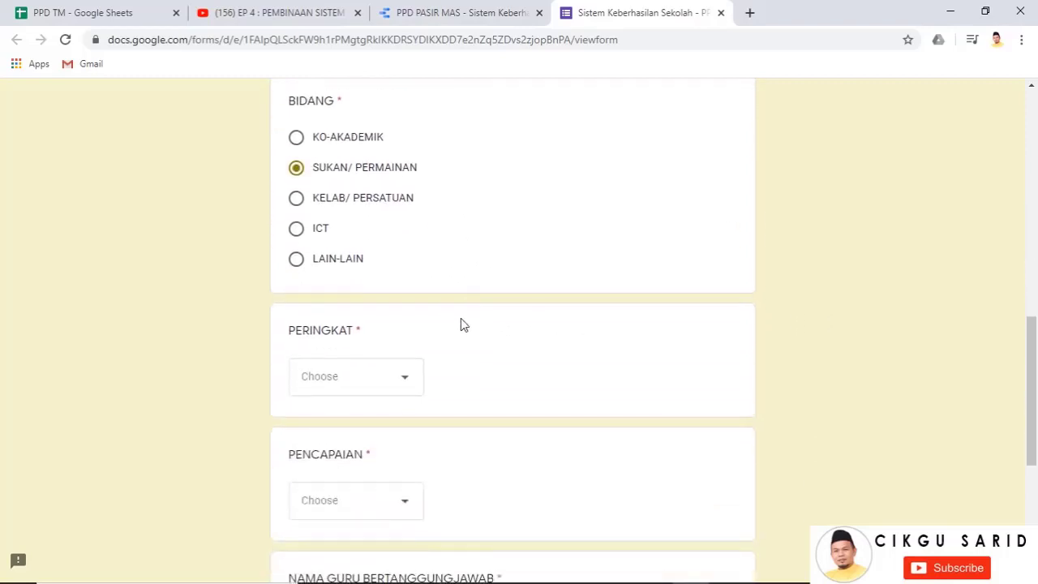
pyautogui.click(410, 377)
pyautogui.click(343, 539)
pyautogui.scroll(-2, 466, 335)
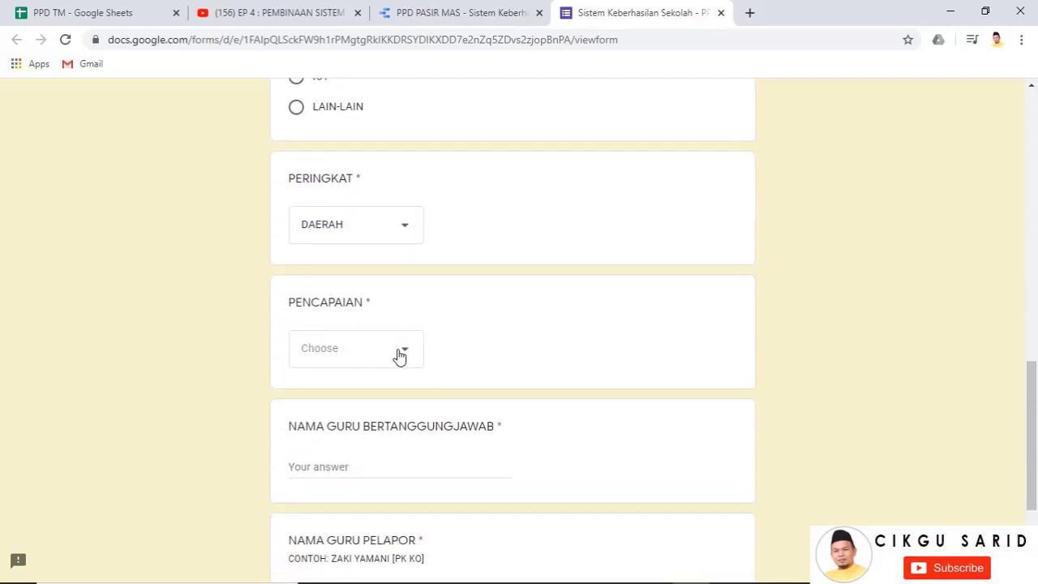
pyautogui.click(400, 356)
pyautogui.click(349, 477)
# Enter the responsible and reporting teacher names and submit the report
pyautogui.scroll(-3, 514, 375)
pyautogui.click(328, 317)
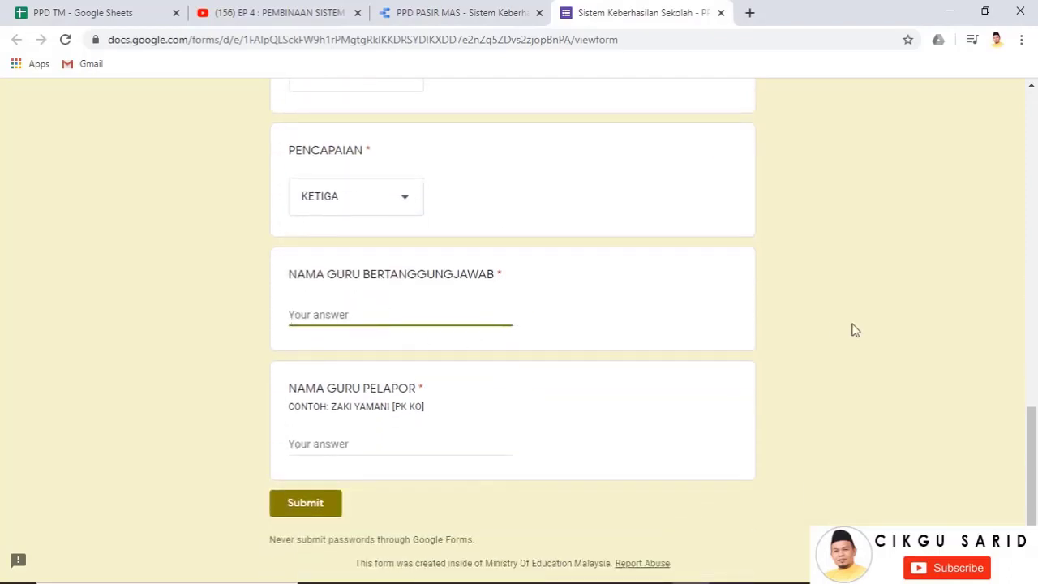
pyautogui.click(322, 446)
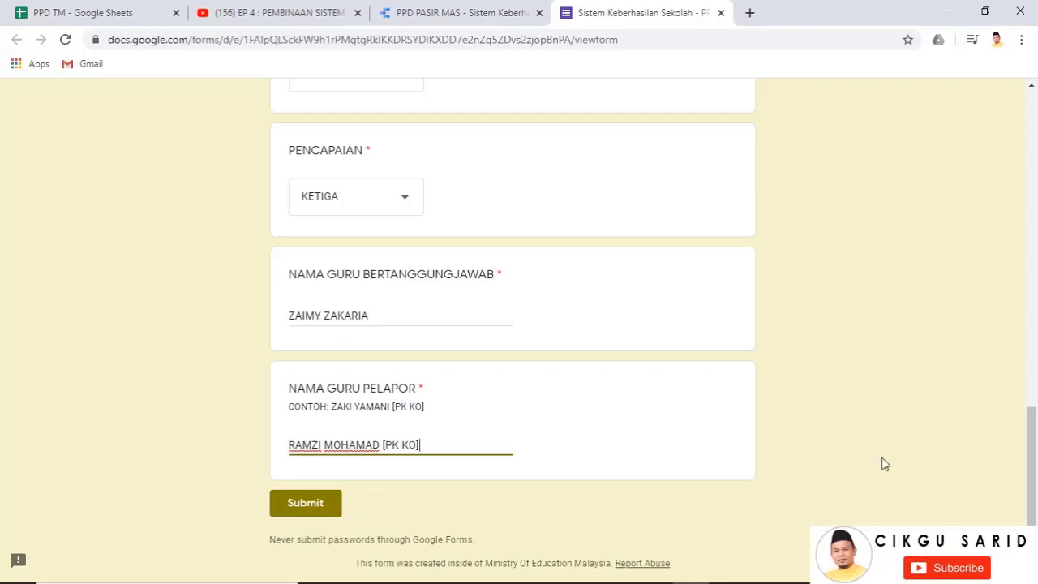
pyautogui.click(332, 511)
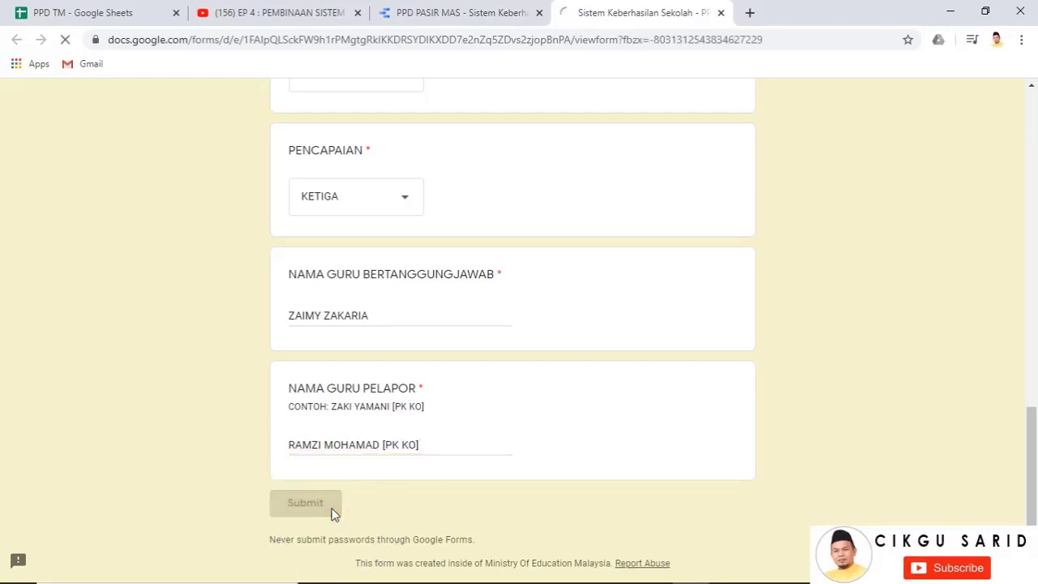
# Refresh the report data so BAKONG shows SUKAN/PERMAINAN 10 and total 12, then go to CETAK SIJIL
pyautogui.click(410, 13)
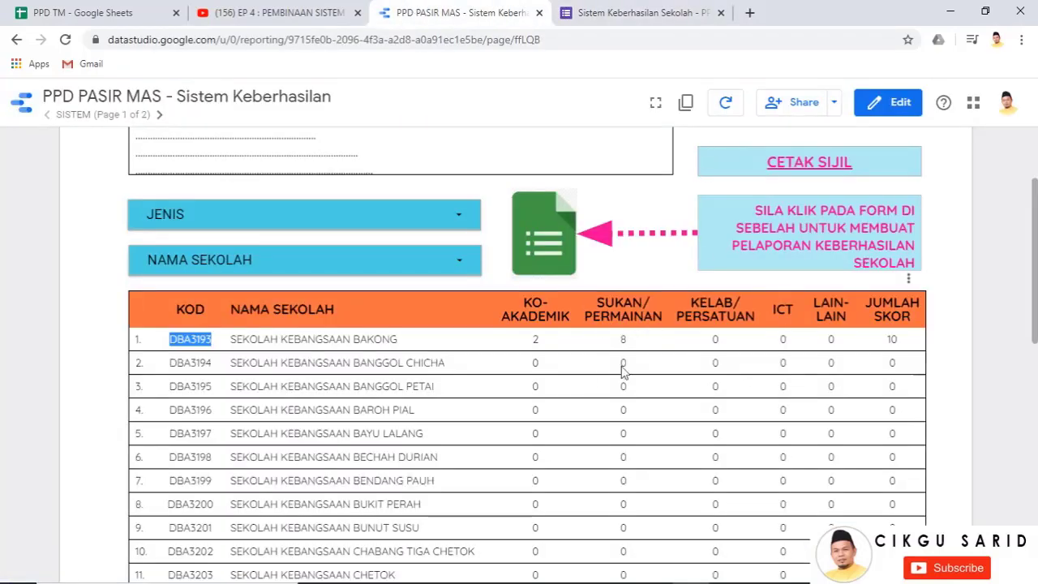
pyautogui.click(728, 112)
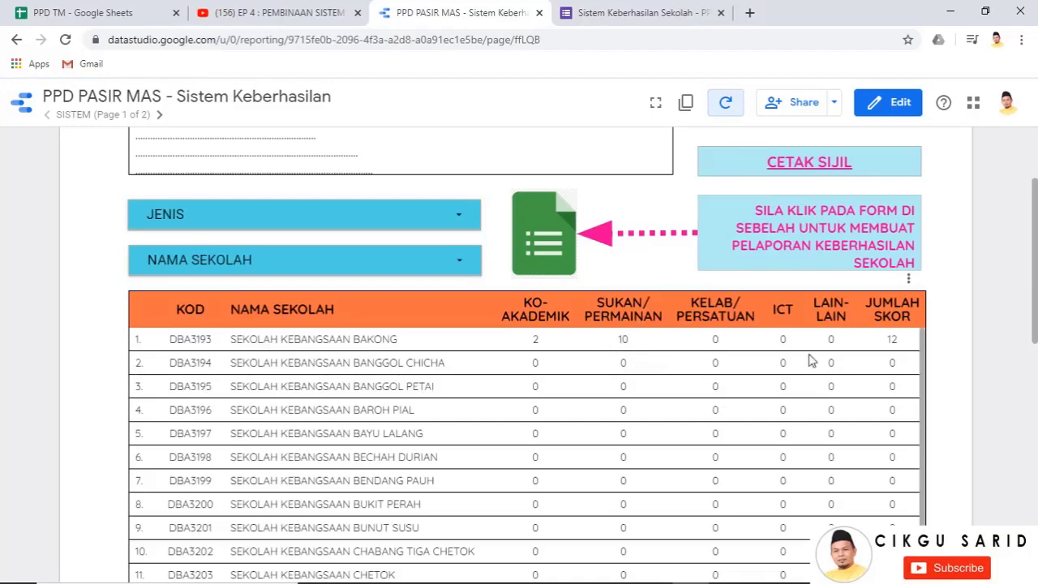
pyautogui.scroll(-3, 987, 337)
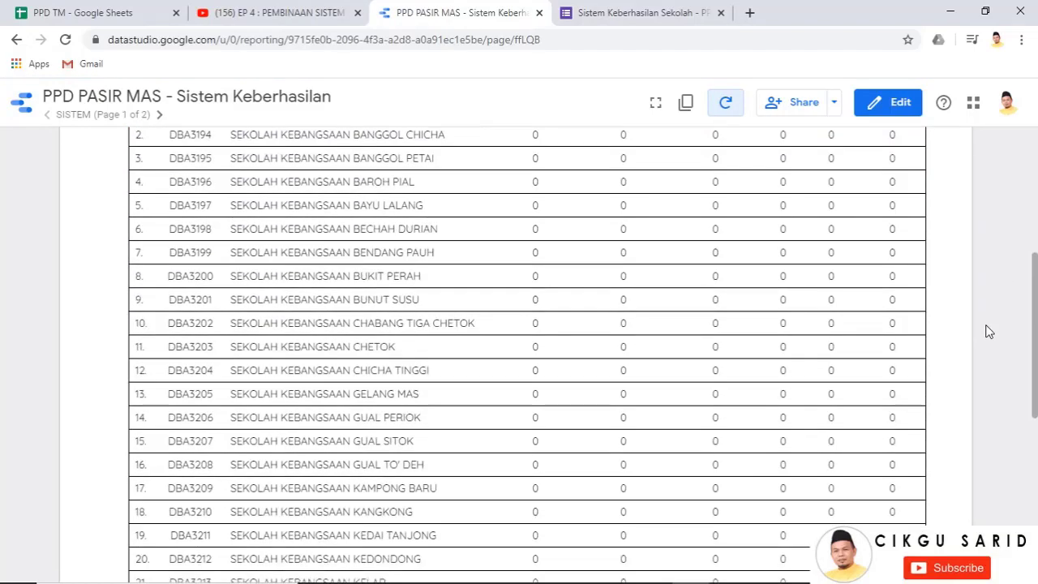
pyautogui.scroll(6, 857, 301)
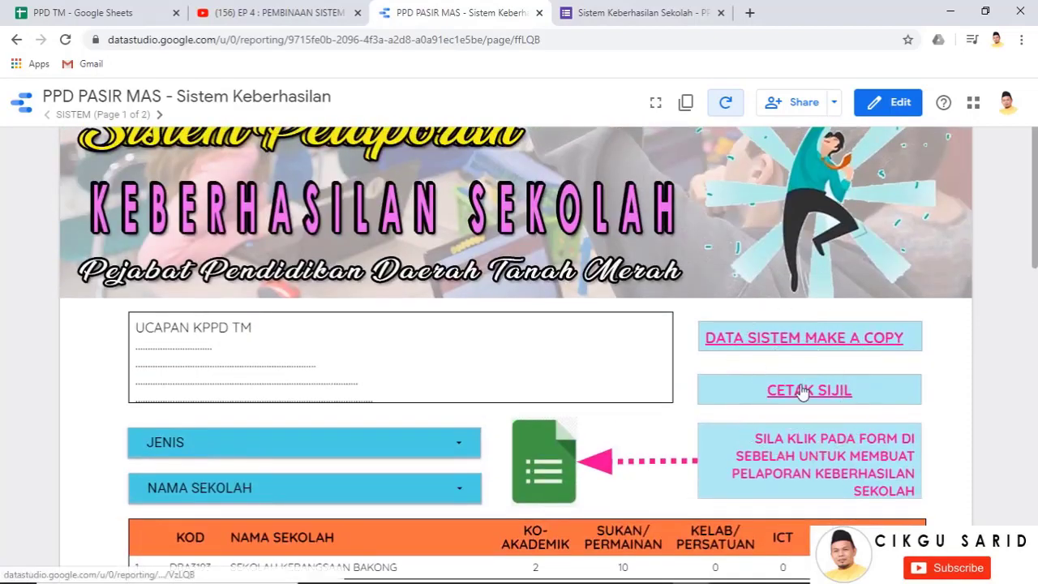
pyautogui.click(805, 385)
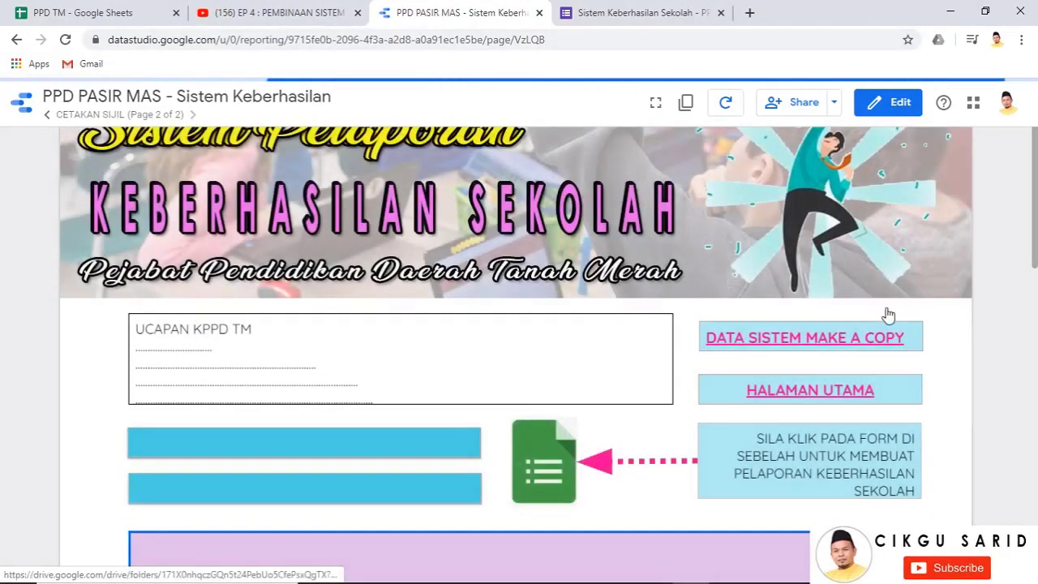
# Scroll to SK BAKONG's two achievements, close the form tab, and open a new browser tab
pyautogui.scroll(-4, 892, 311)
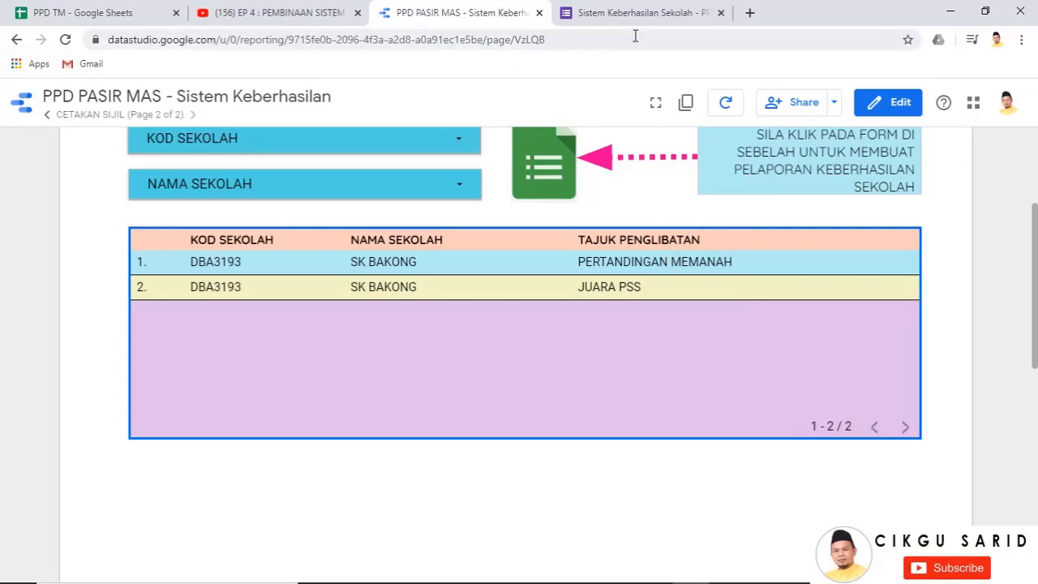
pyautogui.click(721, 14)
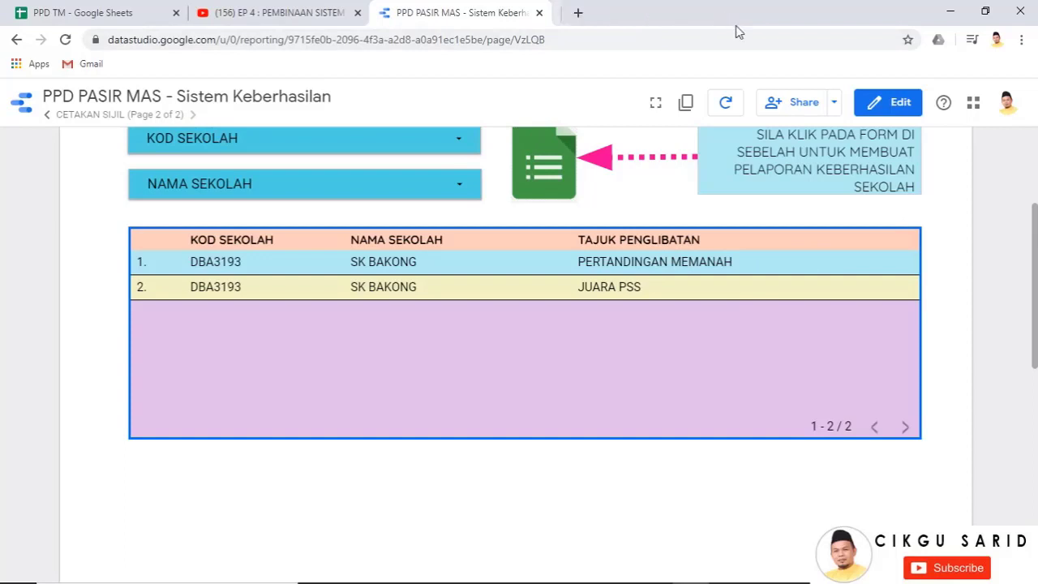
pyautogui.click(570, 12)
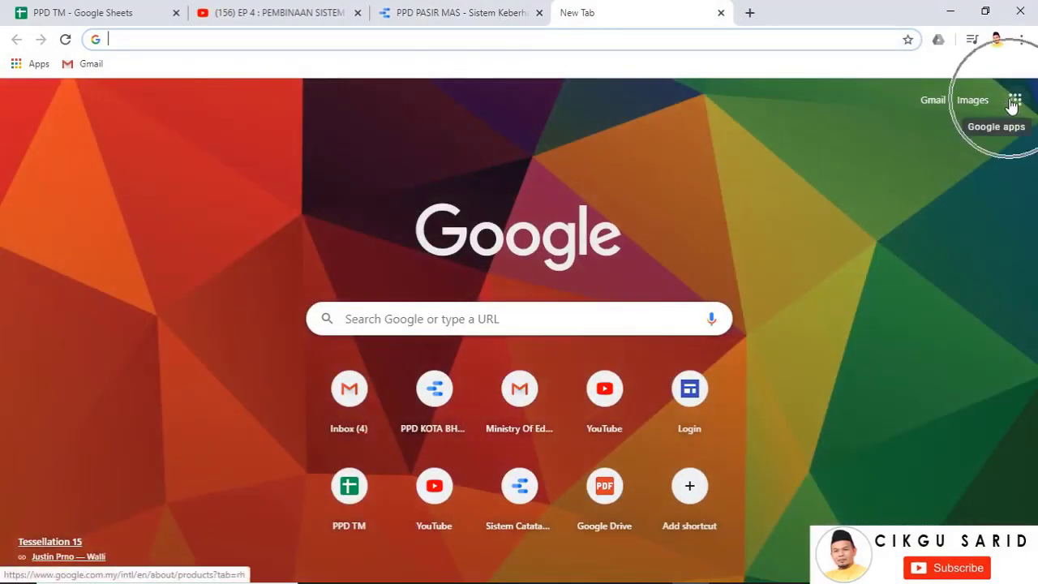
# Open Google Drive's My Drive from the Google apps launcher on the new tab
pyautogui.click(1014, 100)
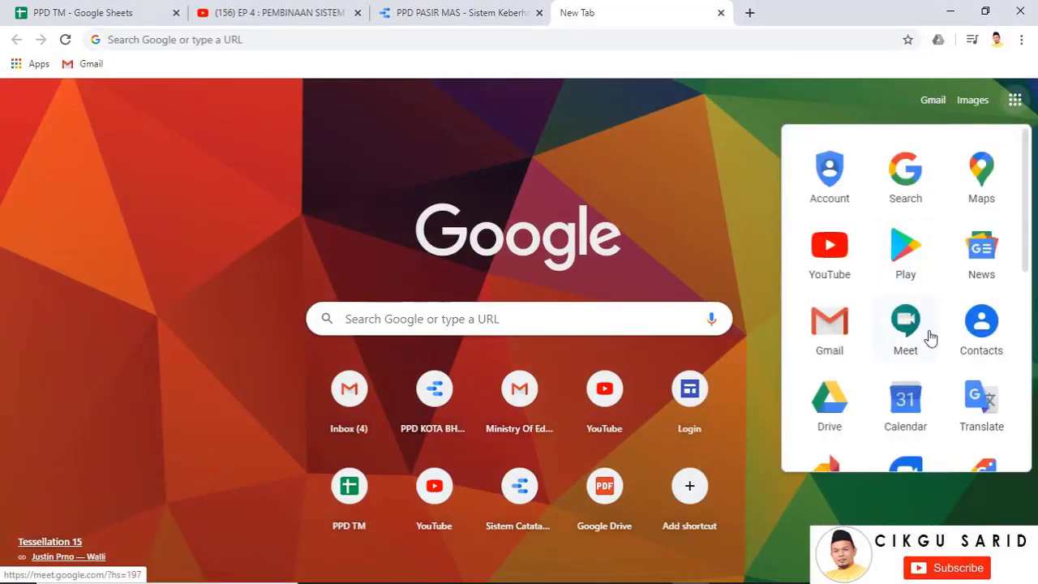
pyautogui.scroll(-2, 927, 336)
pyautogui.click(824, 276)
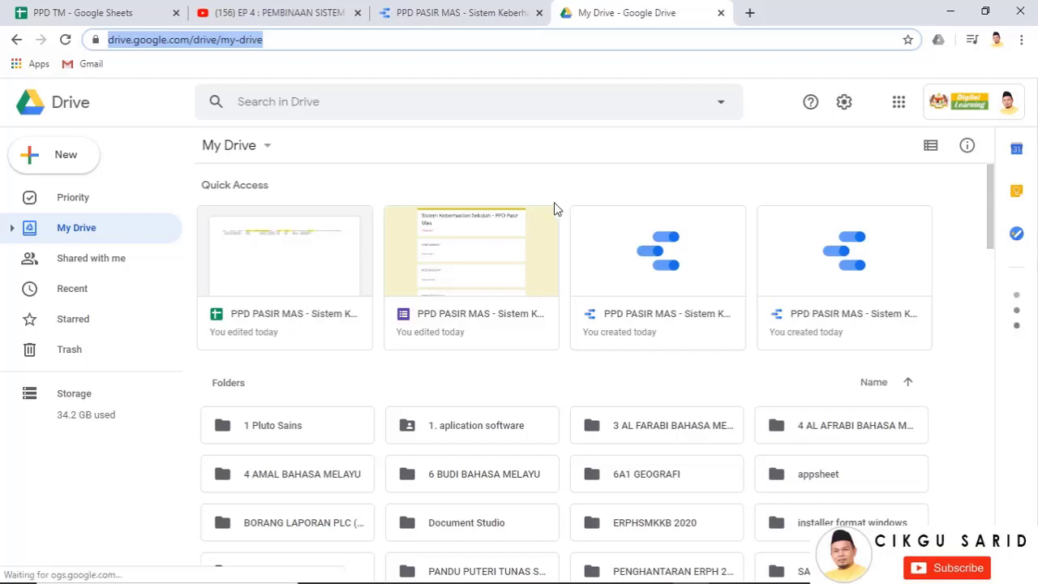
# From Drive, create a Slides presentation from the SIJIL DIGITAL ROSENI certificate template
pyautogui.click(71, 162)
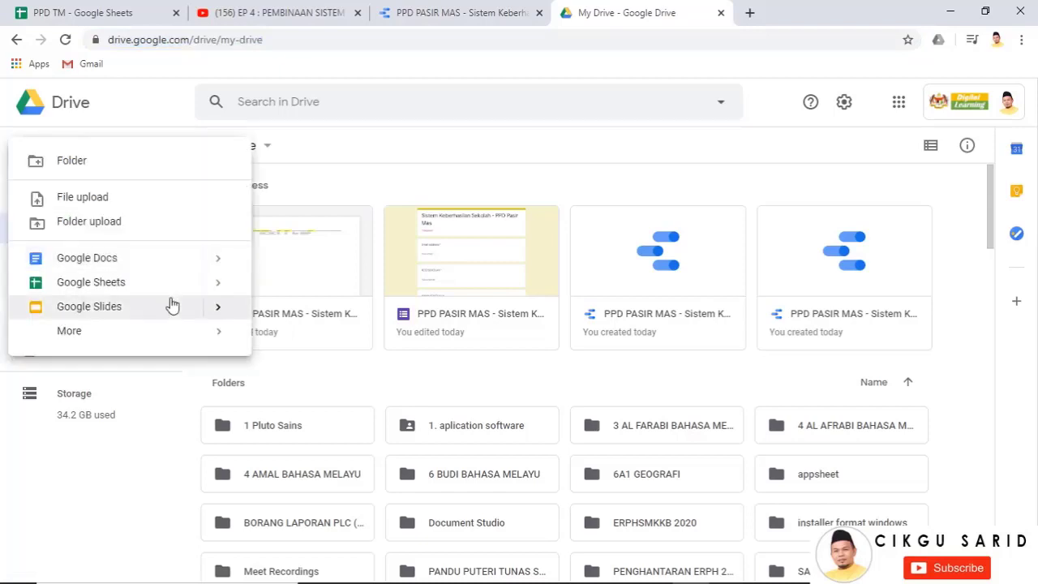
pyautogui.click(220, 313)
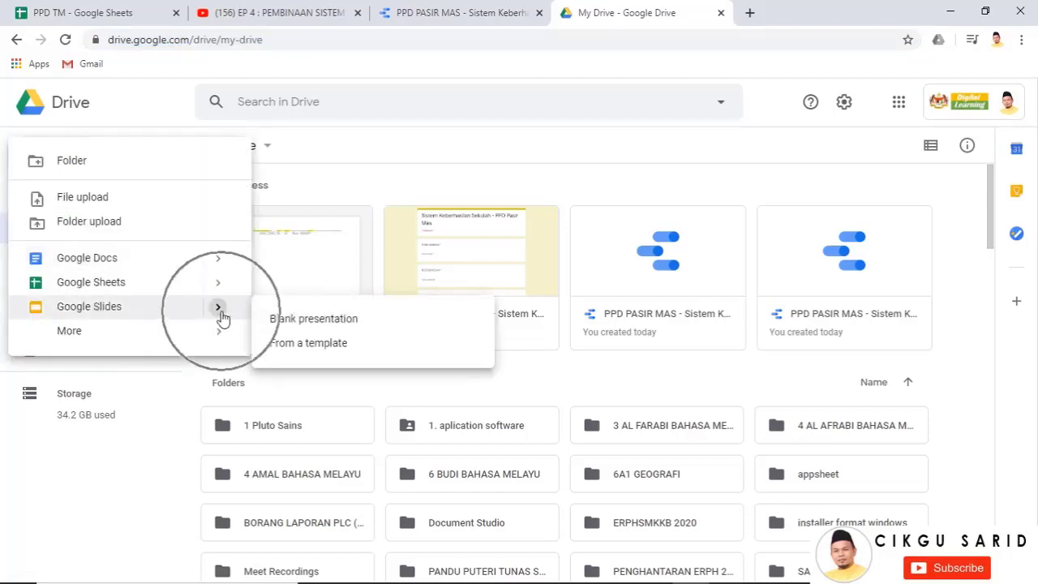
pyautogui.click(297, 346)
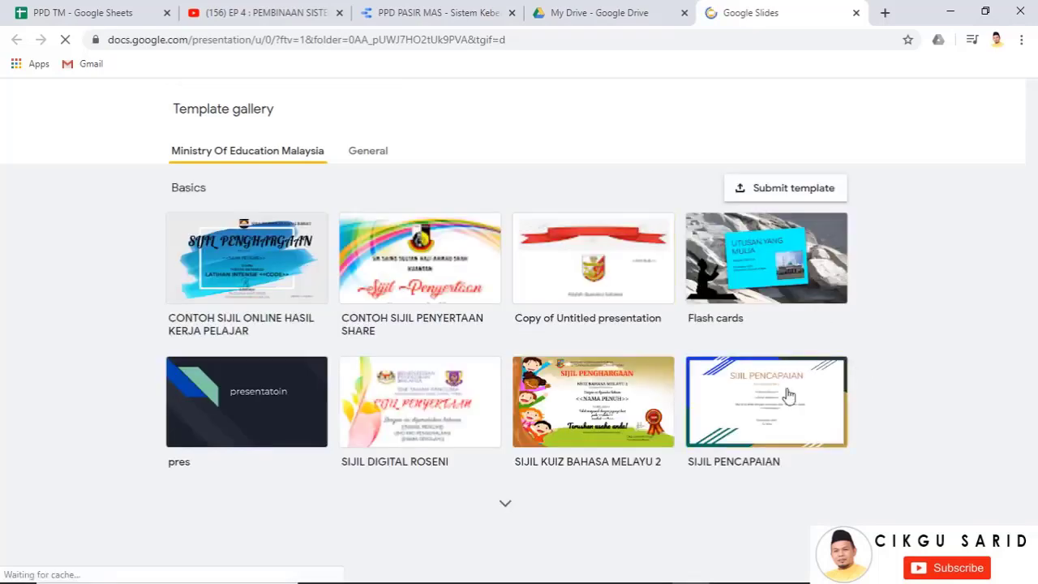
pyautogui.click(415, 400)
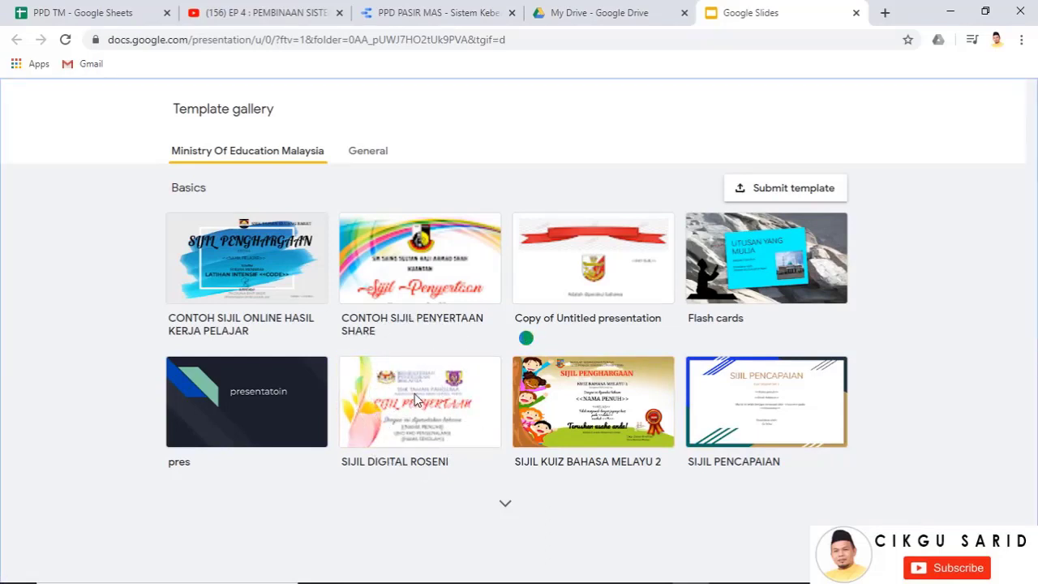
pyautogui.click(771, 396)
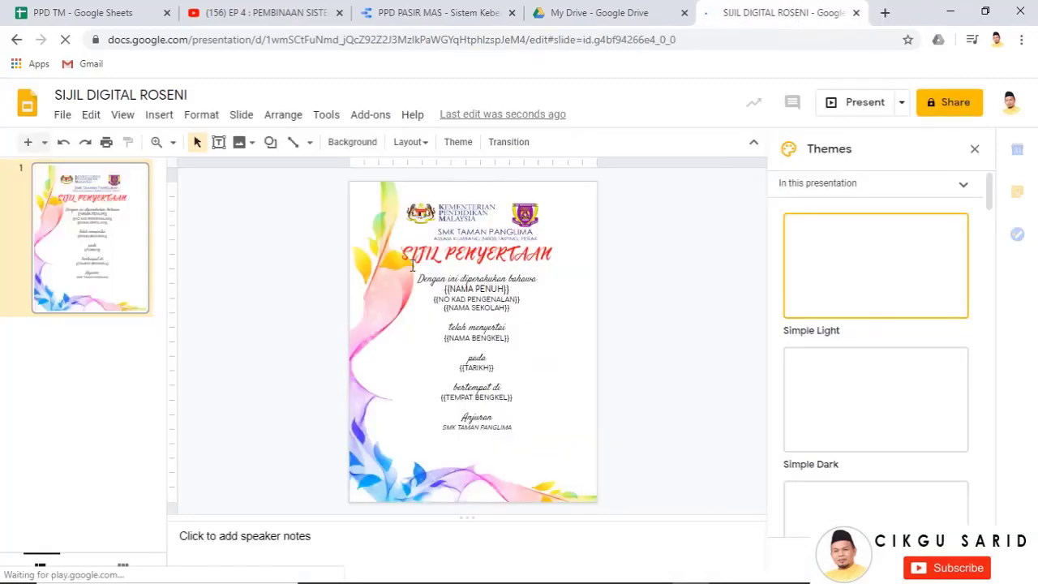
# Close the themes sidebar, zoom in on the school logo, then return to 100%
pyautogui.click(975, 150)
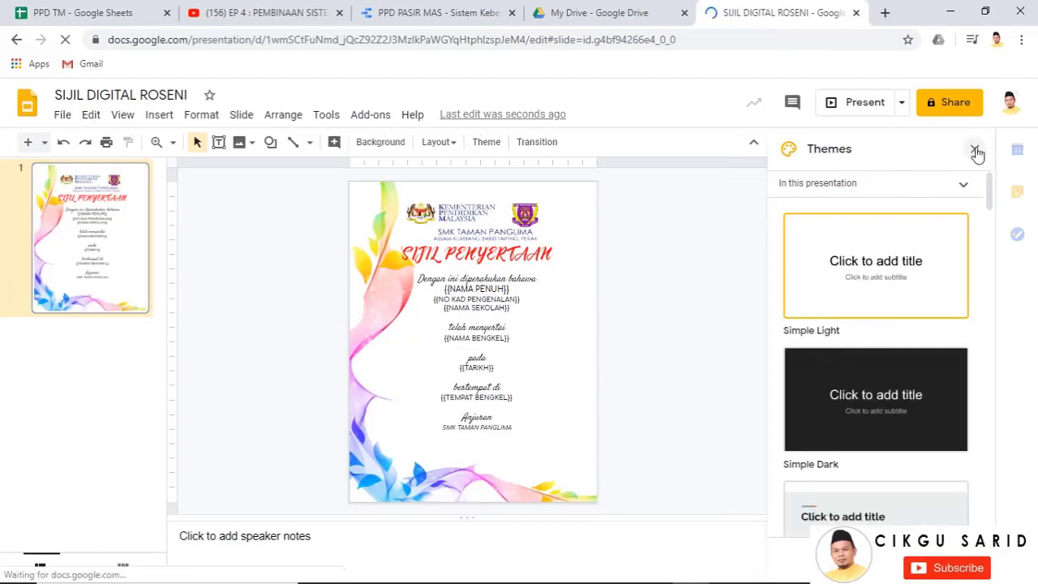
pyautogui.click(157, 141)
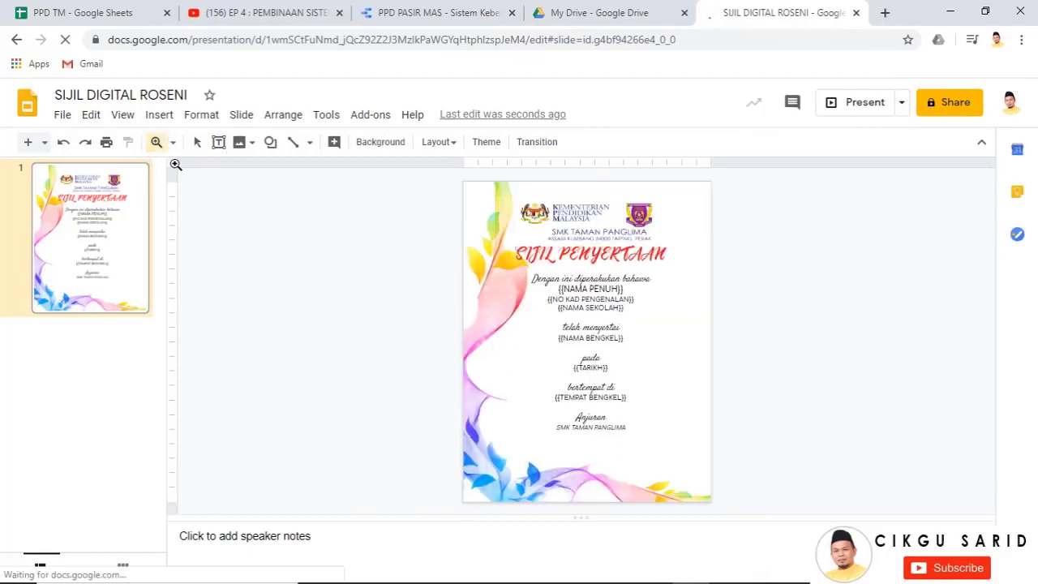
pyautogui.click(173, 142)
pyautogui.click(203, 223)
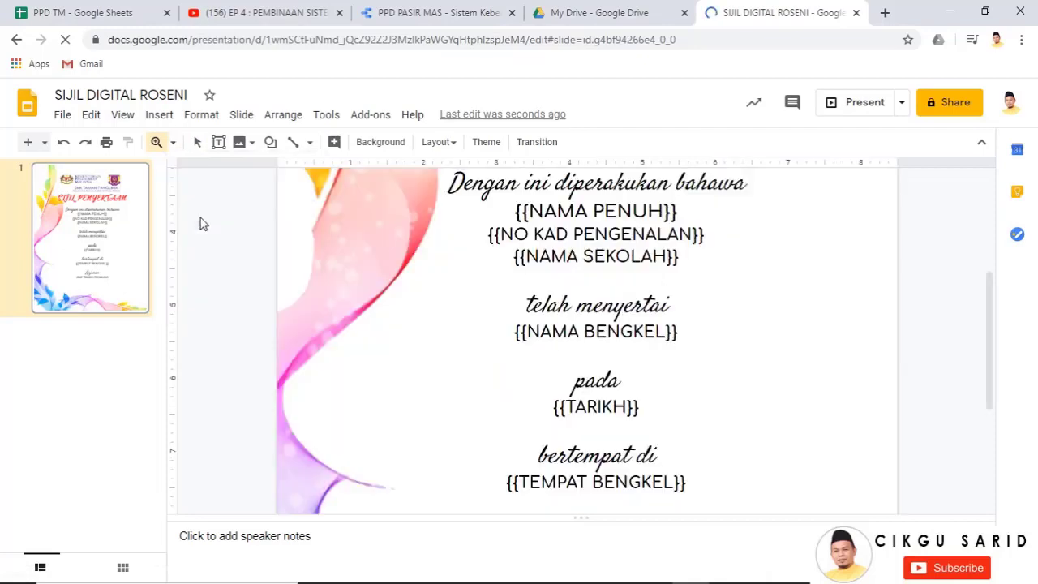
pyautogui.scroll(3, 660, 294)
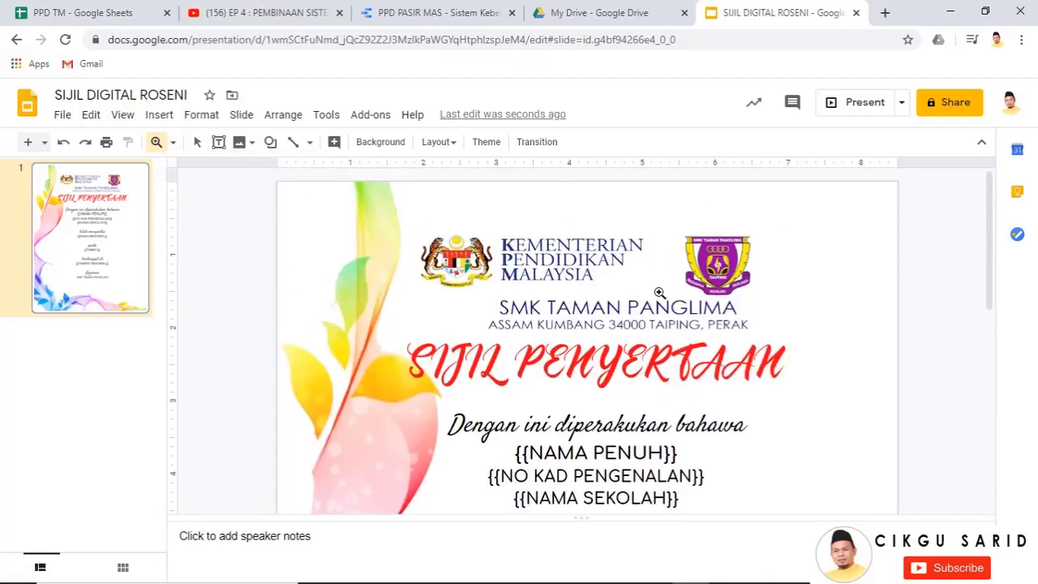
pyautogui.click(717, 290)
pyautogui.click(720, 246)
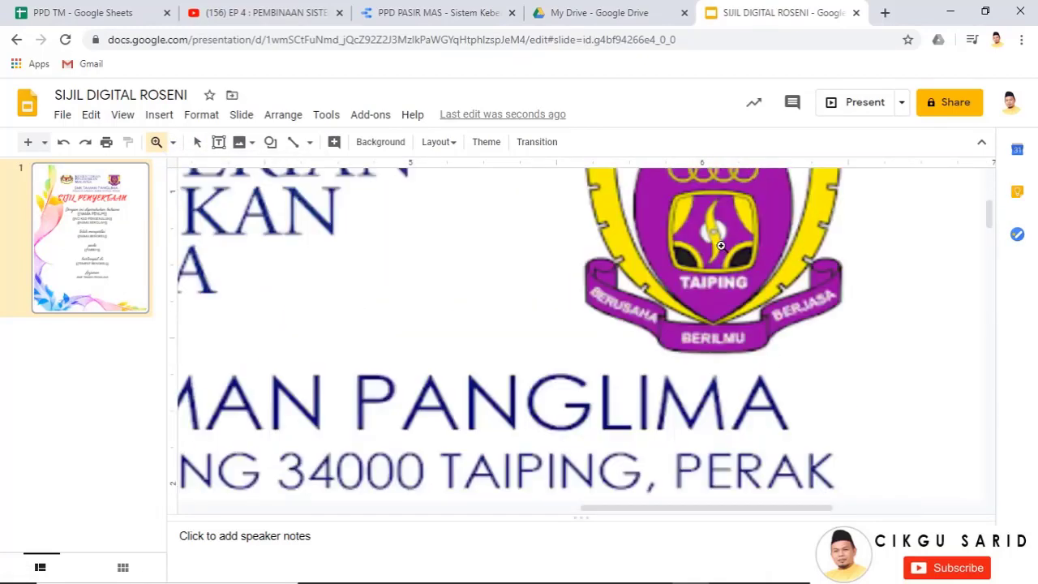
pyautogui.click(171, 143)
pyautogui.click(228, 209)
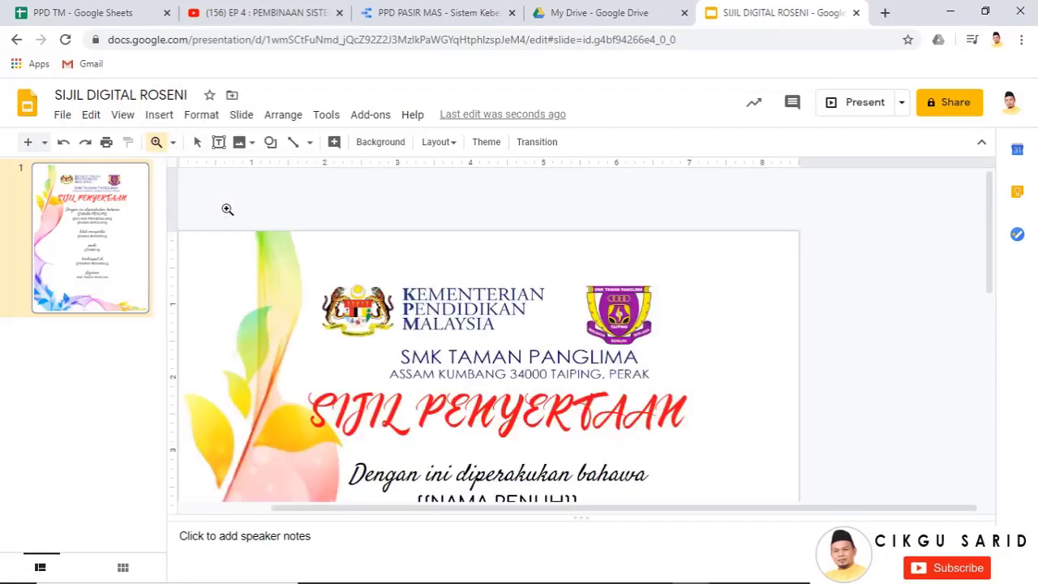
pyautogui.click(157, 143)
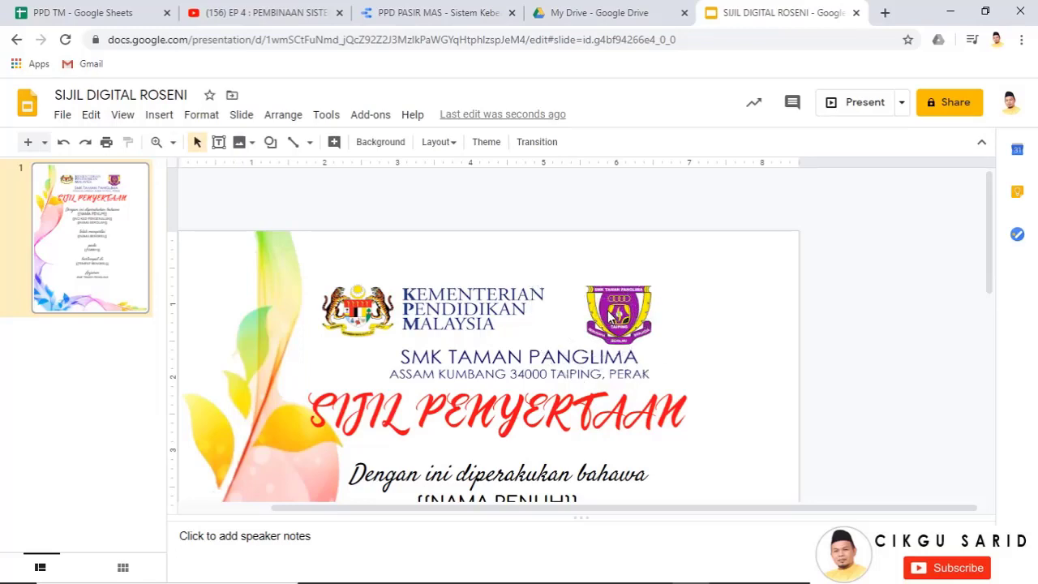
# Inspect the certificate's title and placeholder lines by selecting and deselecting its main text box
pyautogui.scroll(-2, 610, 316)
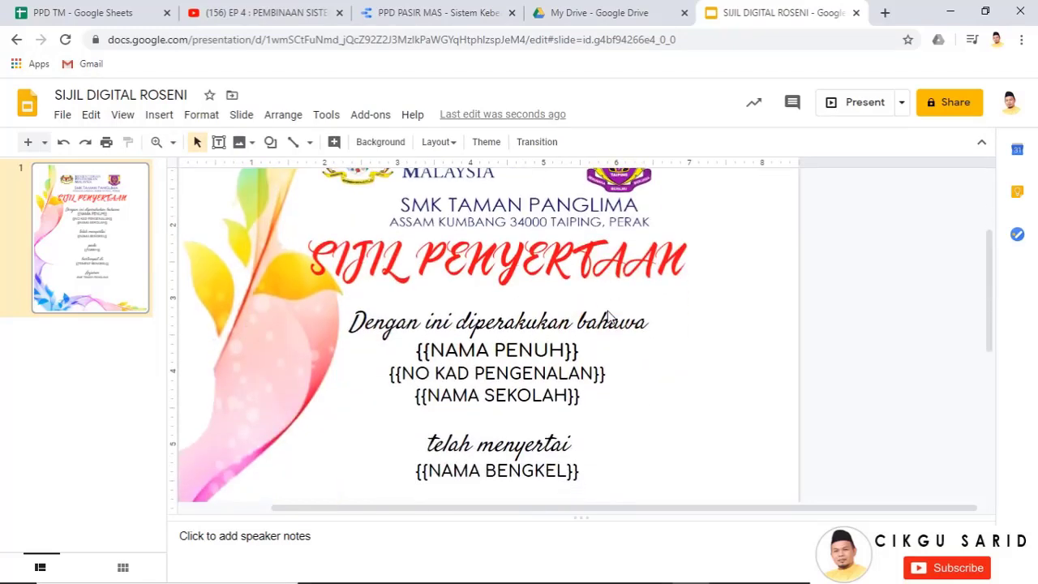
pyautogui.scroll(1, 610, 317)
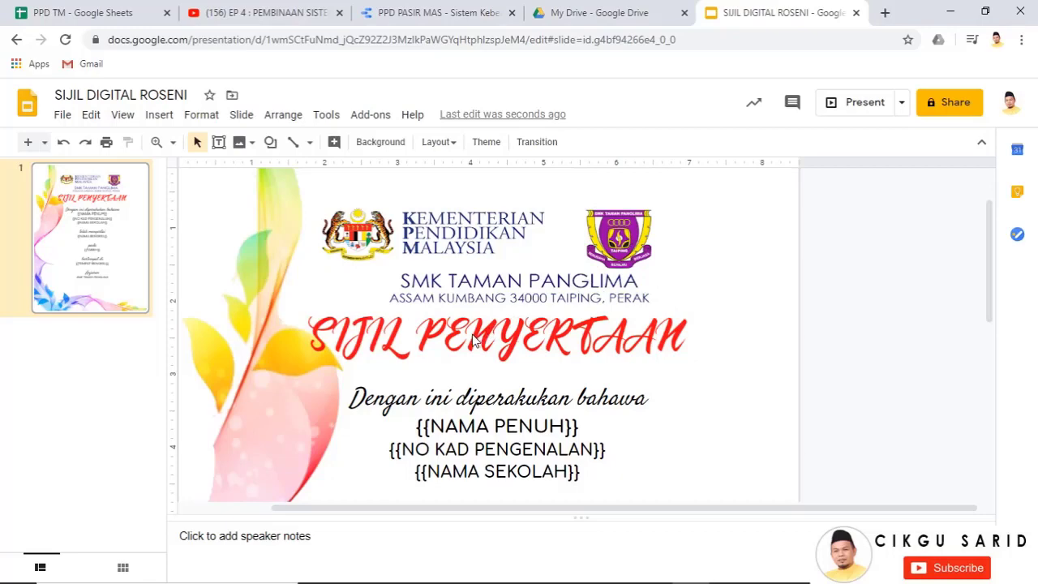
pyautogui.scroll(1, 347, 309)
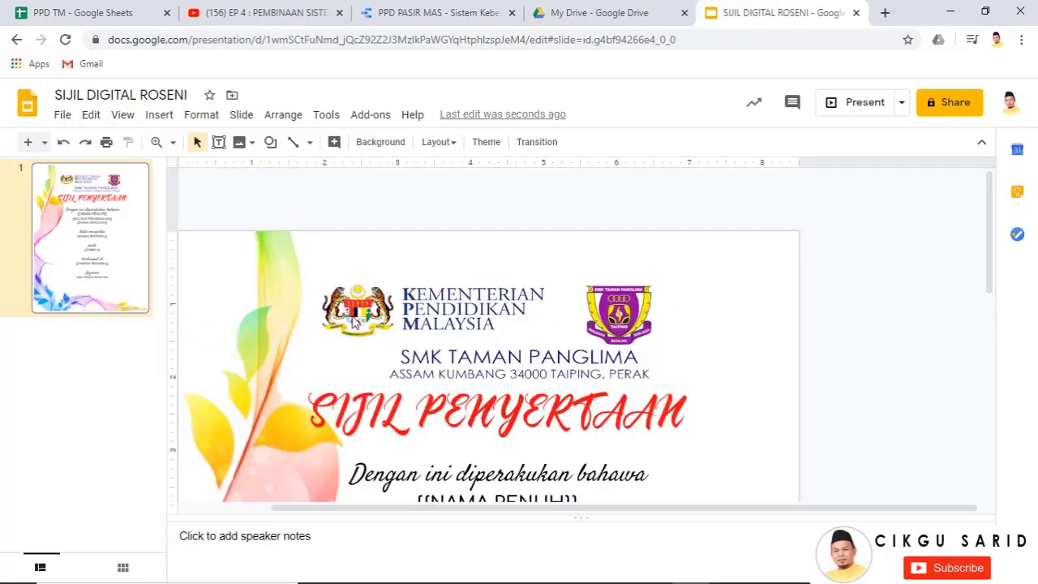
pyautogui.scroll(-2, 354, 323)
pyautogui.click(410, 328)
pyautogui.scroll(2, 528, 303)
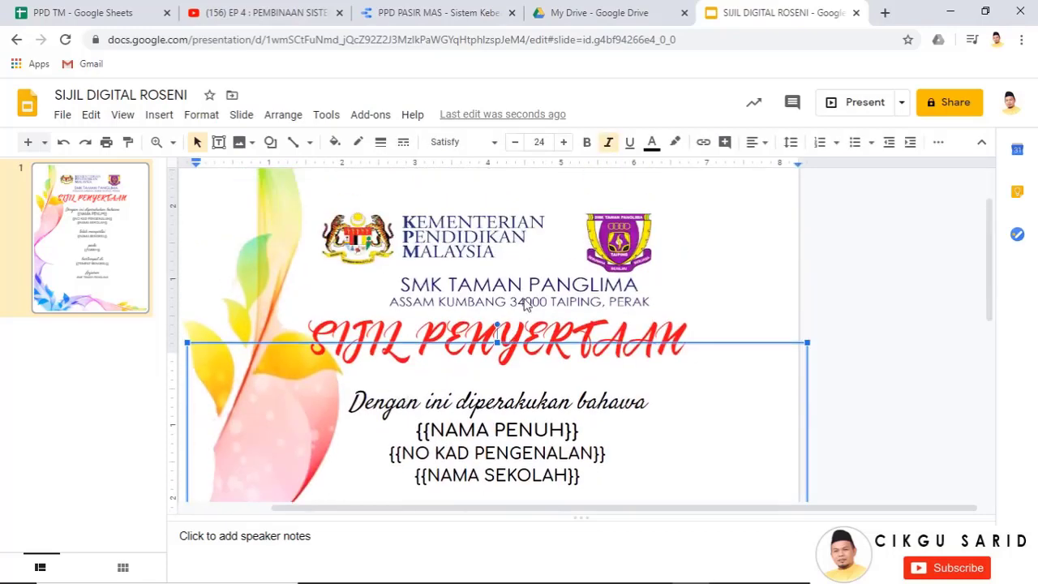
pyautogui.click(619, 312)
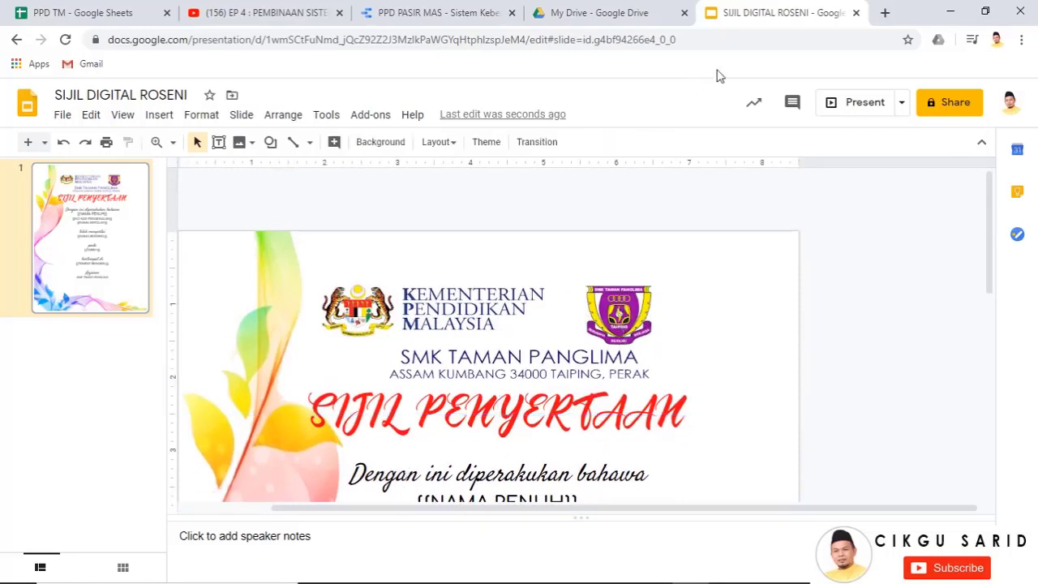
# Close the SIJIL DIGITAL ROSENI presentation and open the Slides template gallery from Drive
pyautogui.click(856, 13)
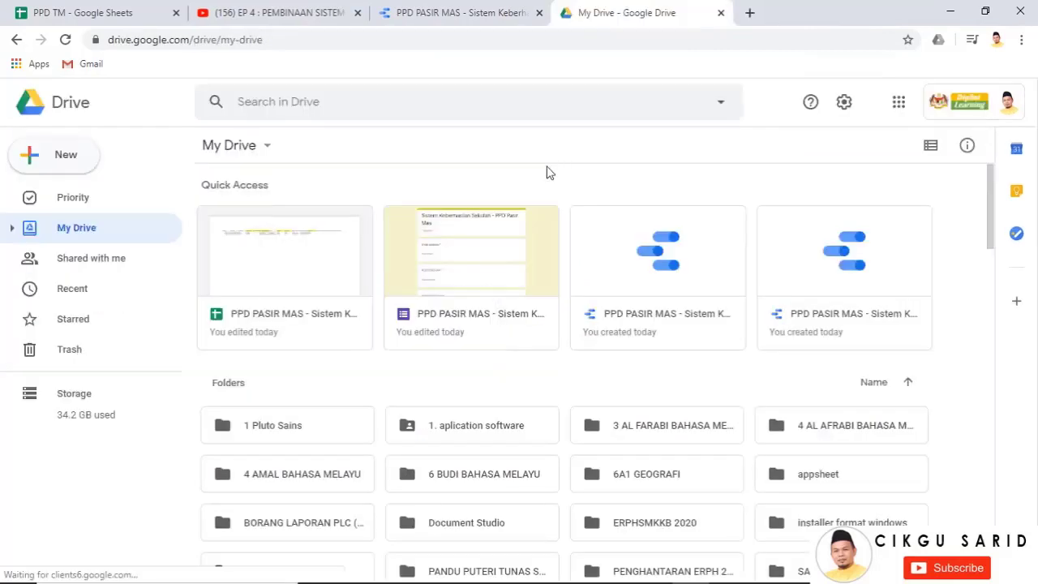
pyautogui.click(71, 162)
pyautogui.moveTo(221, 313)
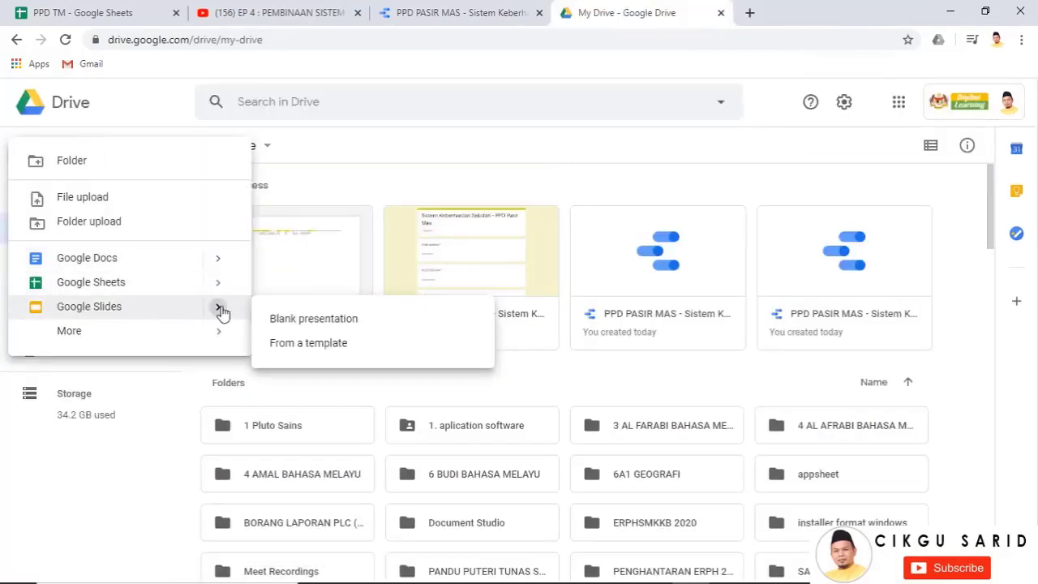
pyautogui.click(305, 346)
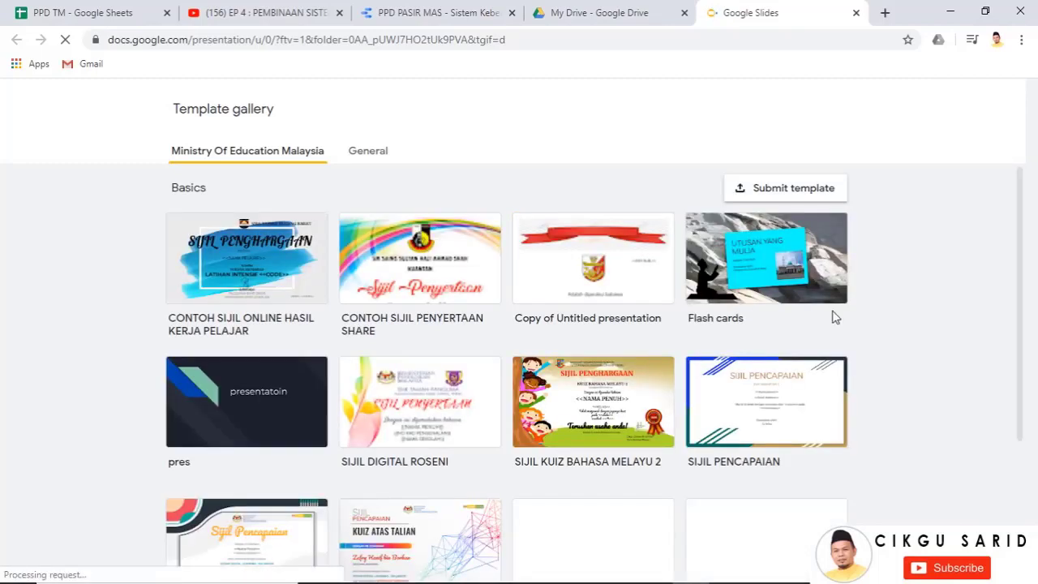
# Start a new presentation from the SIJIL PENCAPAIAN certificate template
pyautogui.scroll(-2, 811, 333)
pyautogui.scroll(-1, 835, 369)
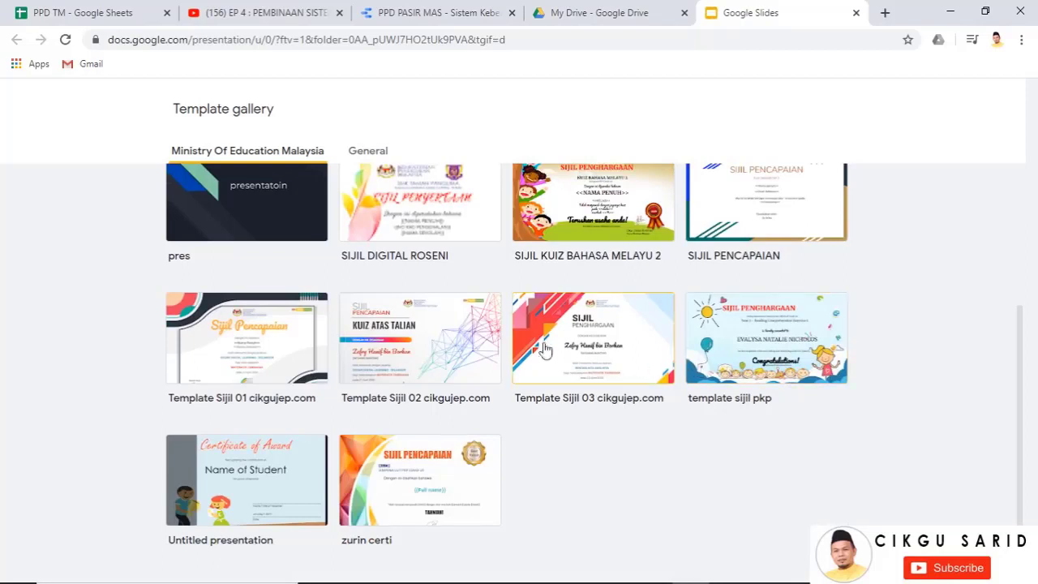
pyautogui.scroll(1, 637, 357)
pyautogui.click(755, 279)
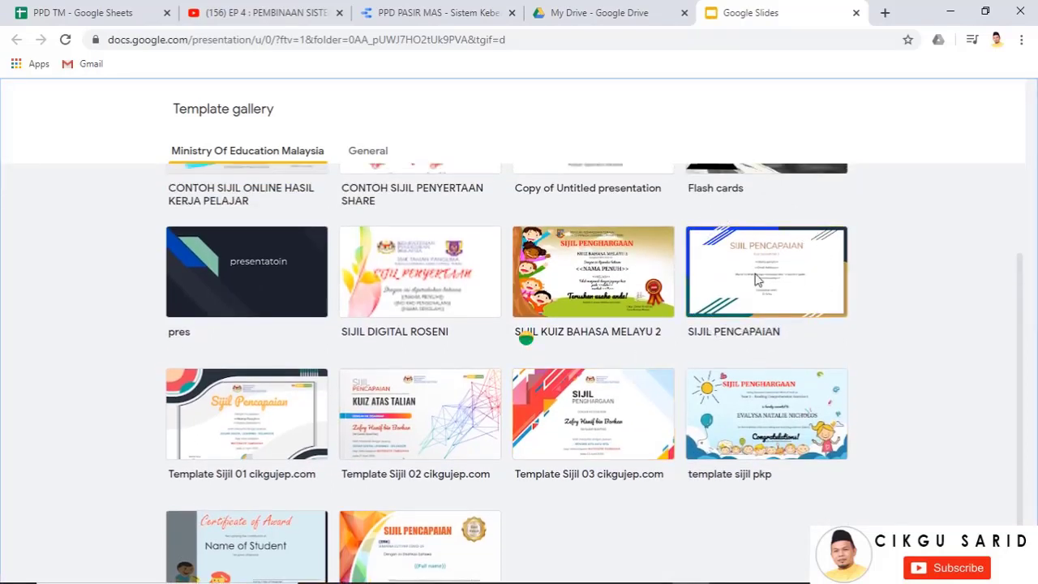
pyautogui.click(755, 279)
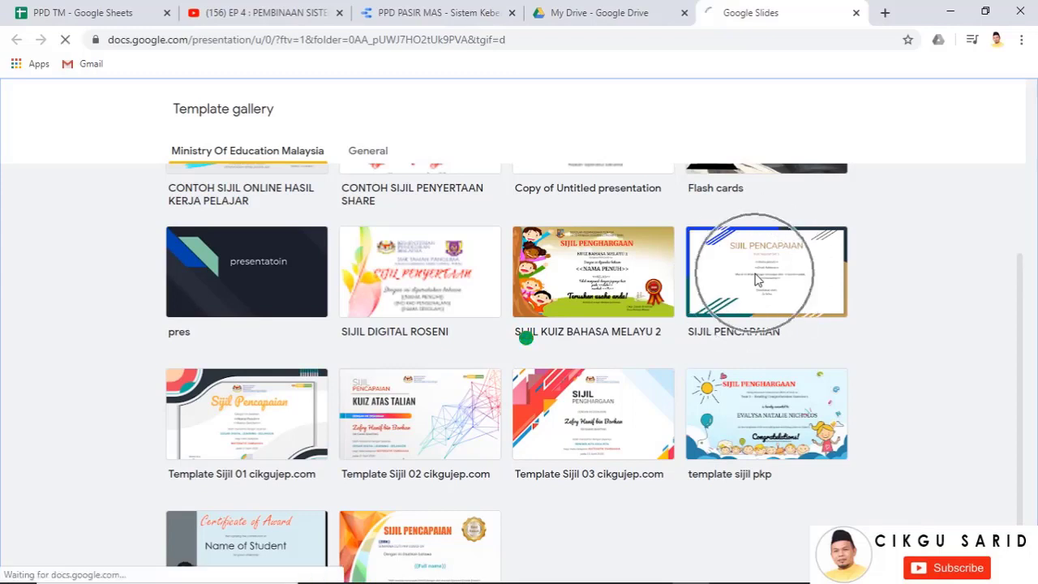
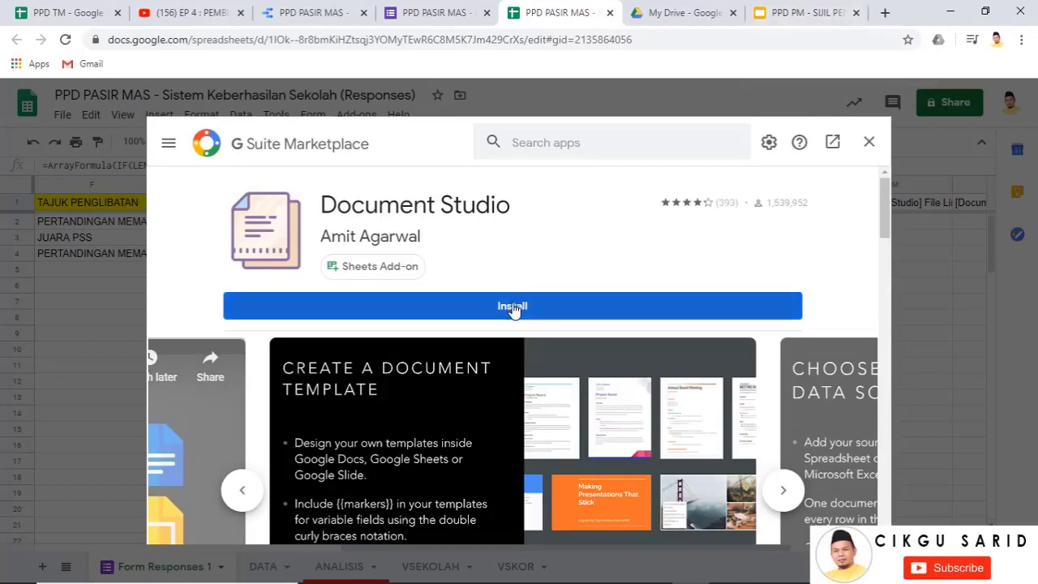
# Install the Document Studio add-on, authorize it for the chosen account, and close the Marketplace
pyautogui.click(512, 308)
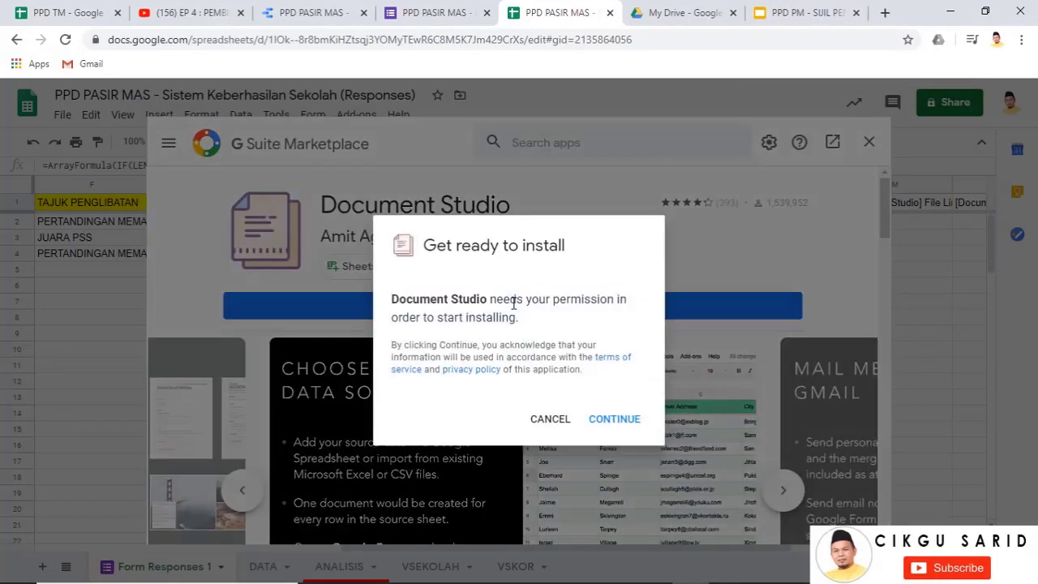
pyautogui.click(614, 418)
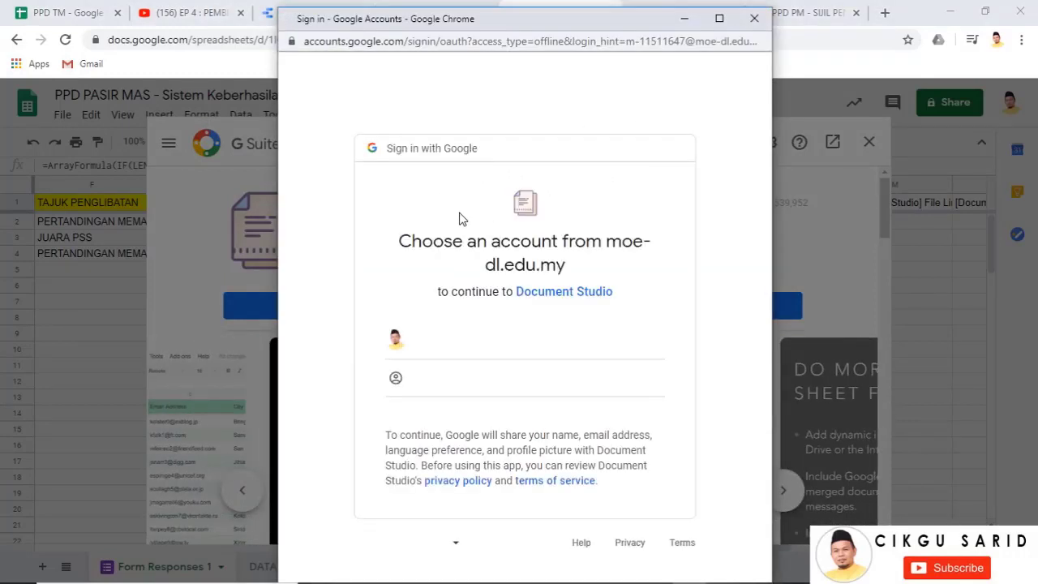
pyautogui.click(459, 344)
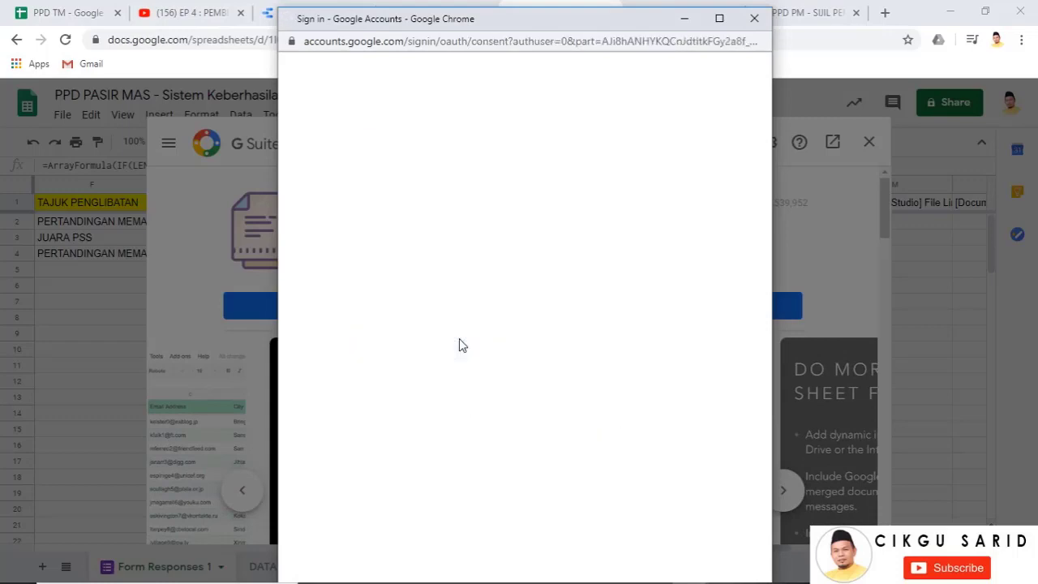
pyautogui.scroll(-6, 459, 345)
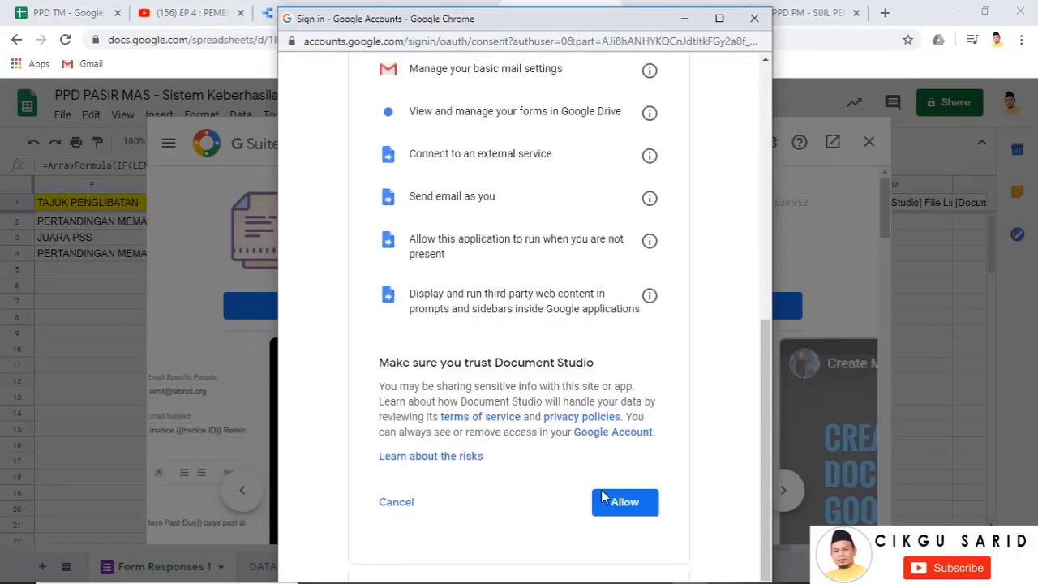
pyautogui.click(634, 492)
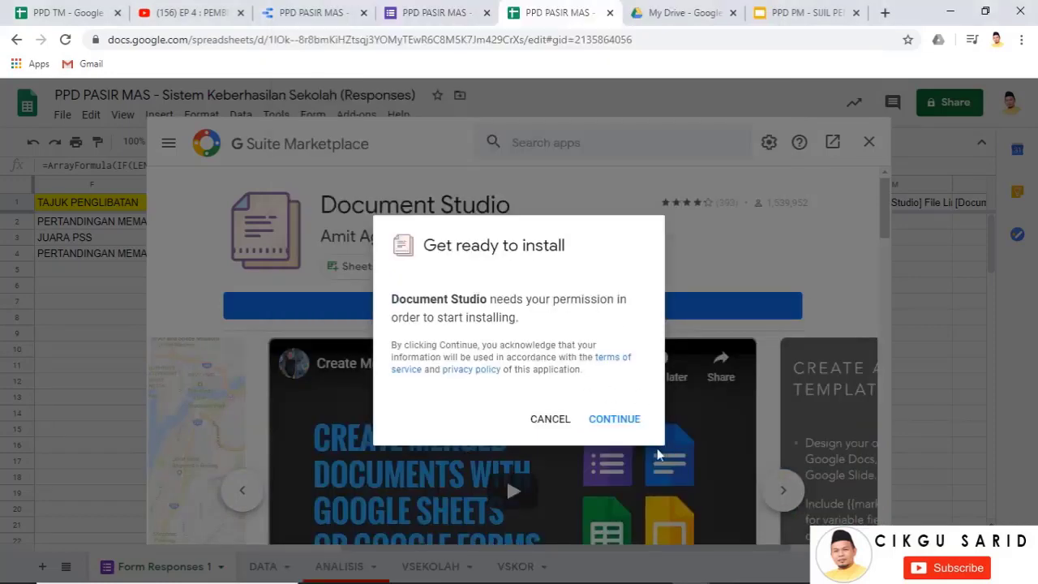
pyautogui.click(614, 419)
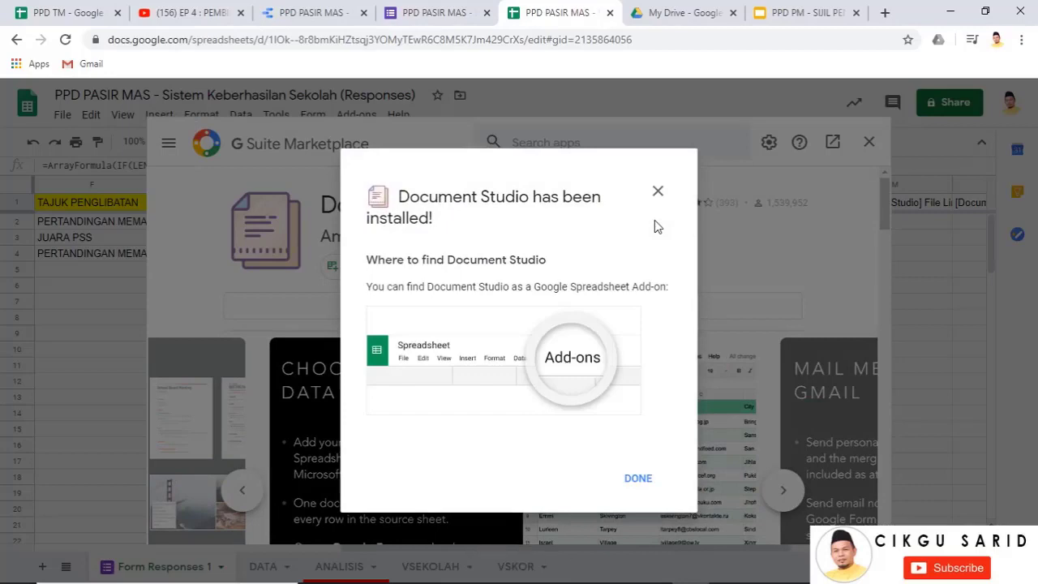
pyautogui.click(635, 479)
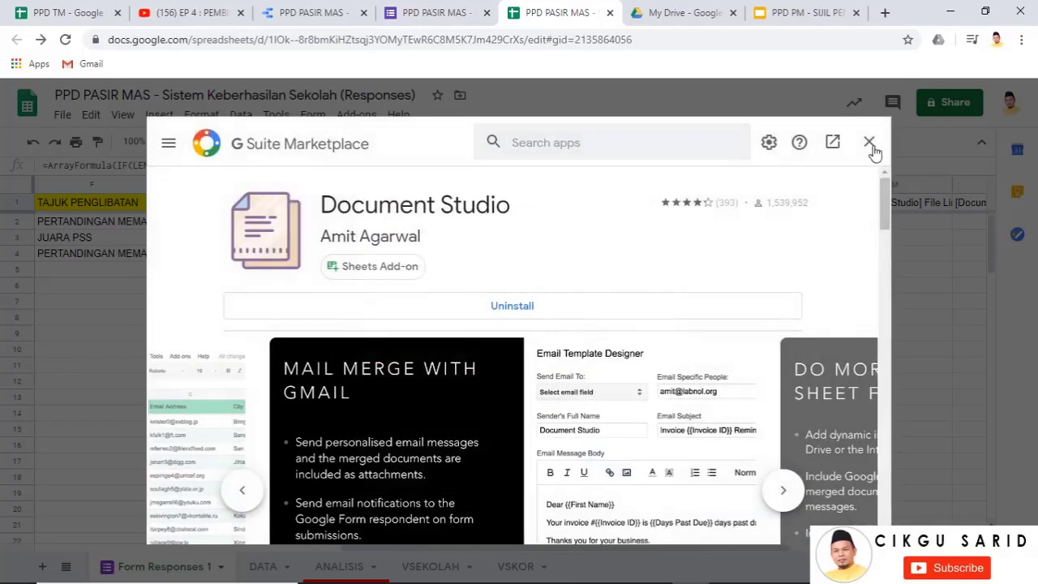
pyautogui.click(868, 142)
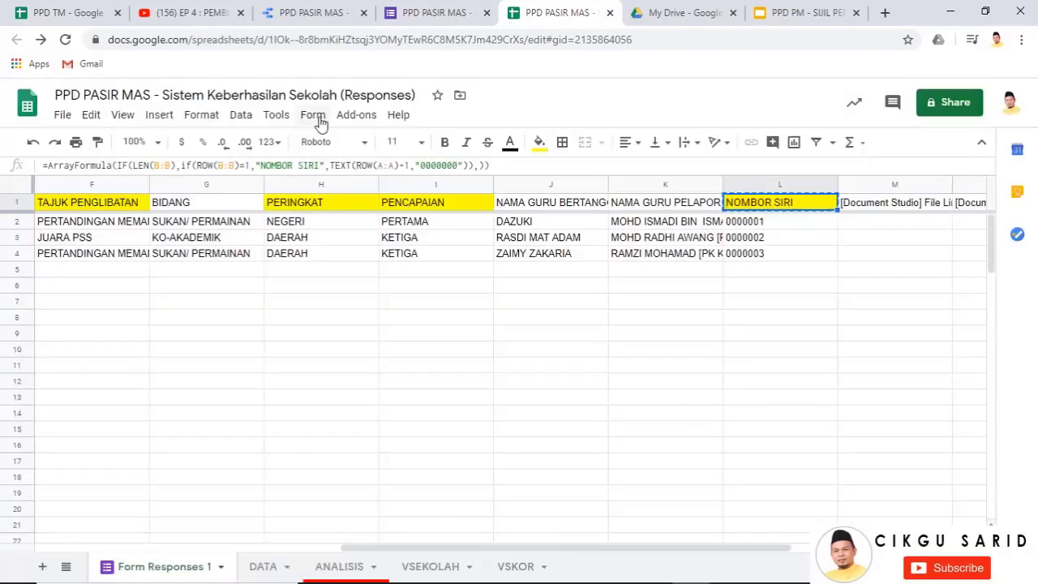
# Launch Document Studio, choose Google Slide as the template type, then switch to Google Drive
pyautogui.click(344, 120)
pyautogui.moveTo(442, 210)
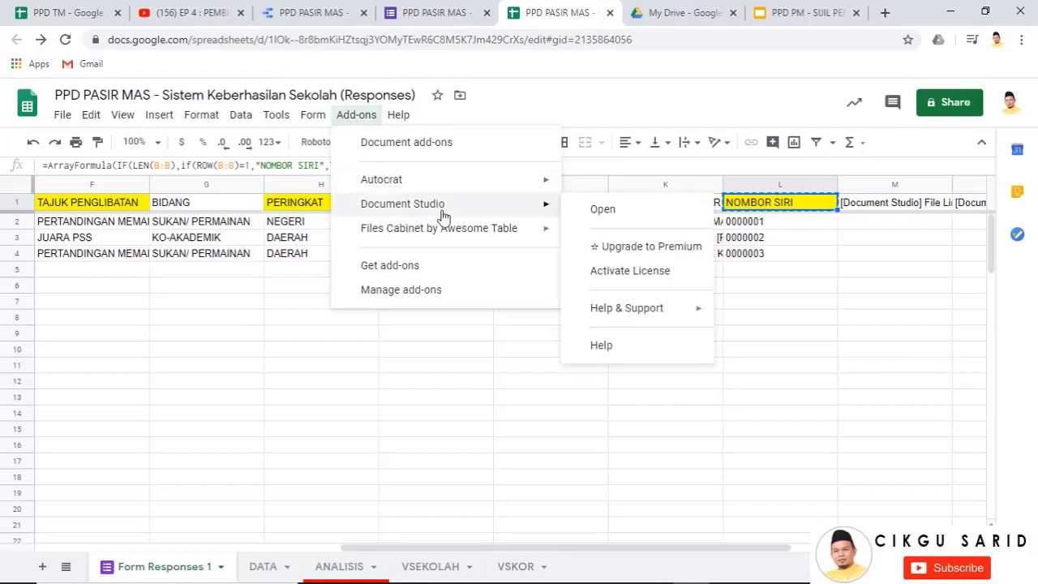
pyautogui.click(597, 210)
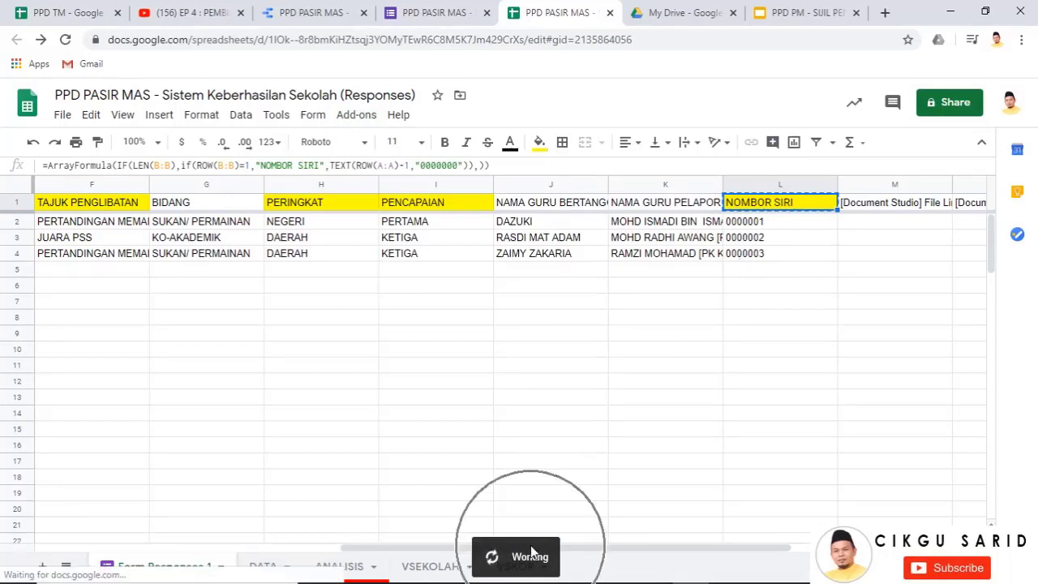
pyautogui.press('ctrl')
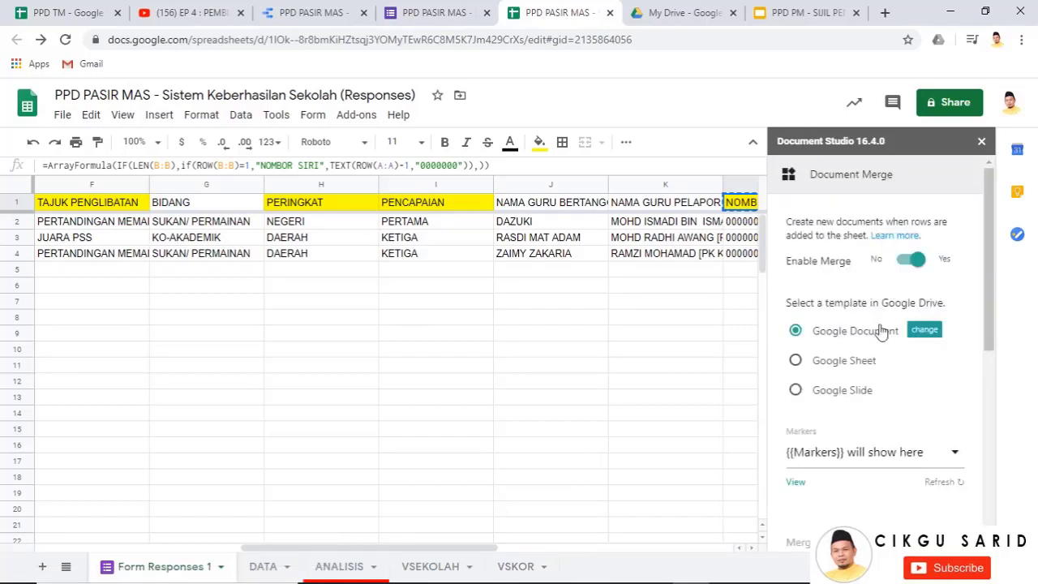
pyautogui.click(795, 394)
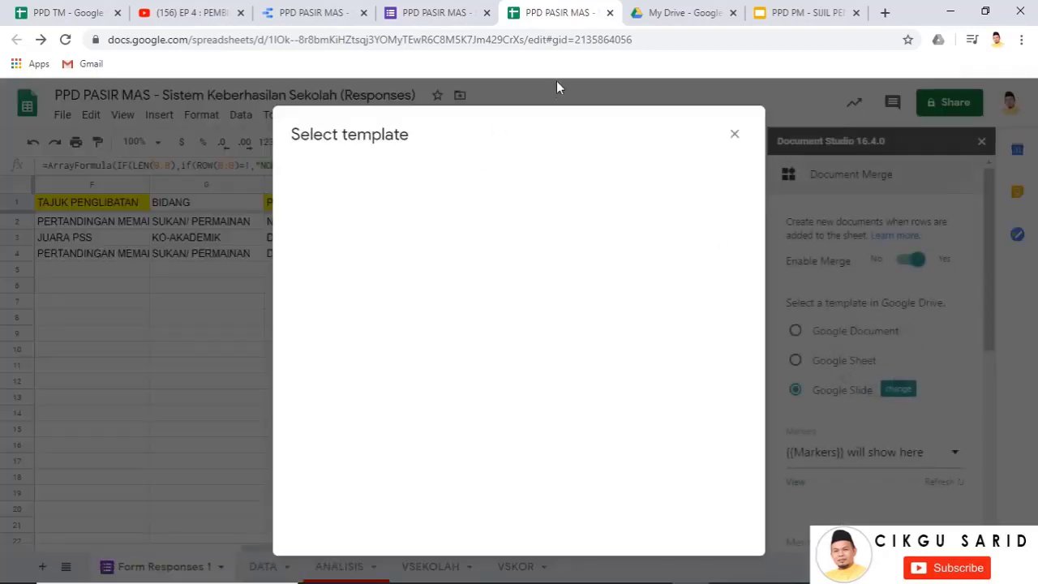
pyautogui.click(666, 13)
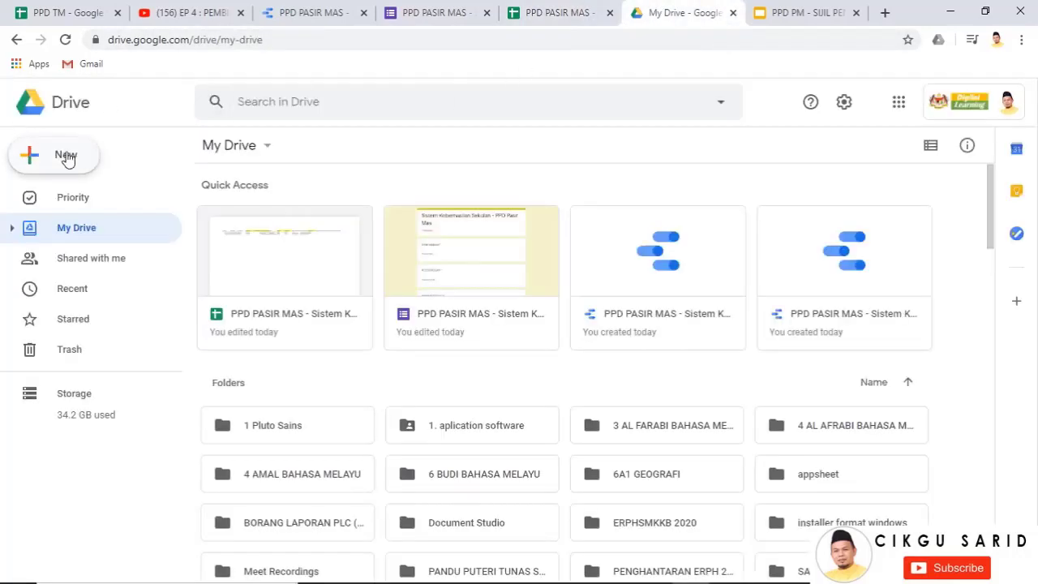
# Create a My Drive folder named 'SIJIL PPD PM', then return to the response spreadsheet
pyautogui.click(236, 148)
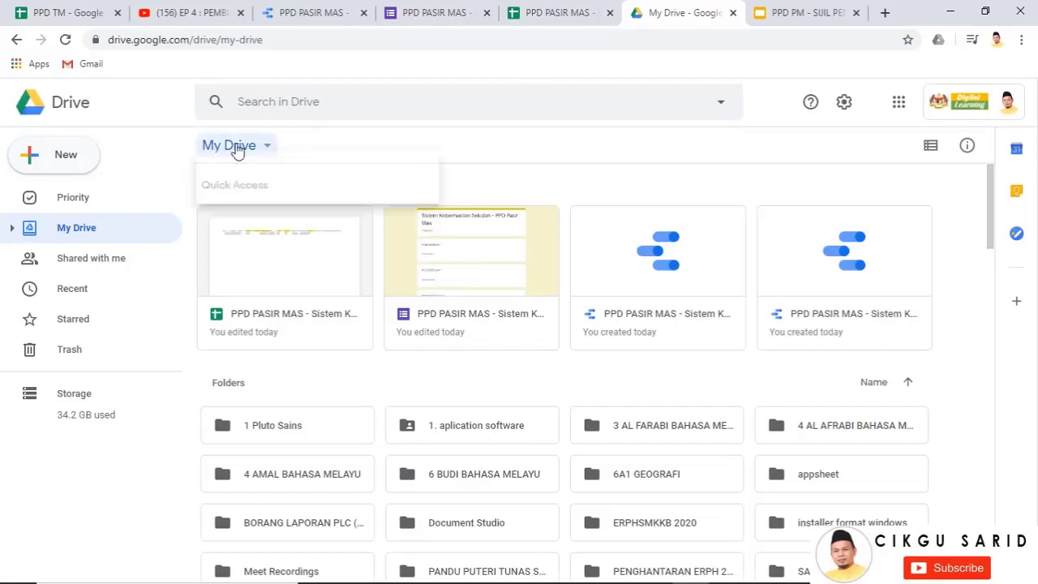
pyautogui.click(273, 185)
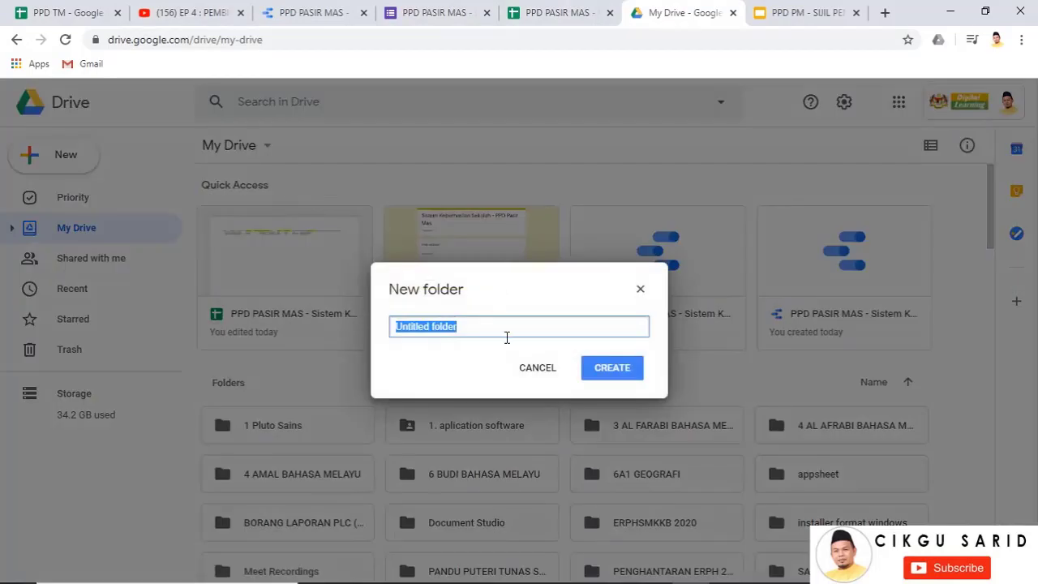
pyautogui.write('SISJIL')
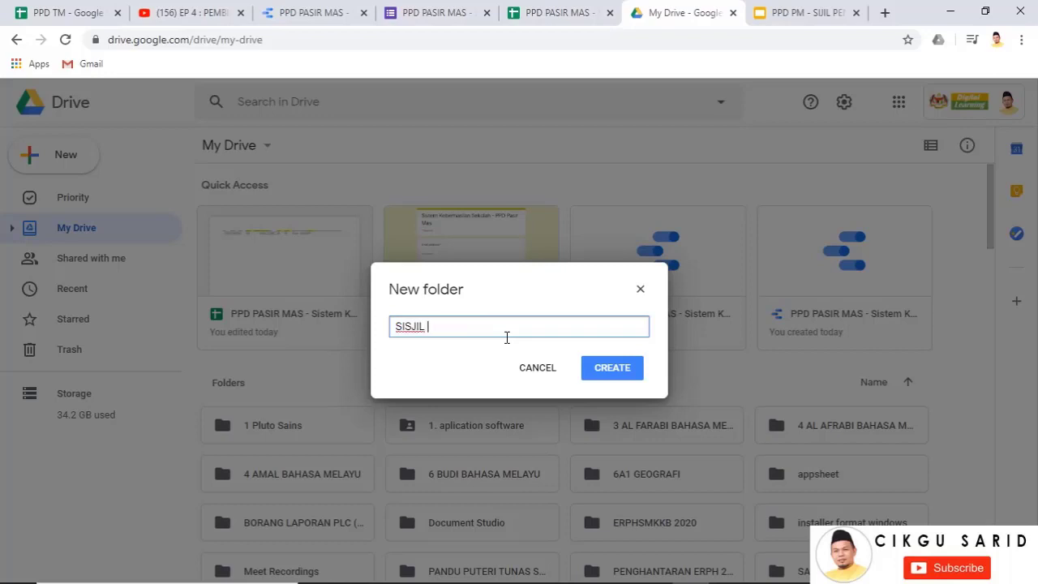
pyautogui.write('S')
pyautogui.press('BackSpace')
pyautogui.press('BackSpace')
pyautogui.press('BackSpace')
pyautogui.write('SI')
pyautogui.click(607, 369)
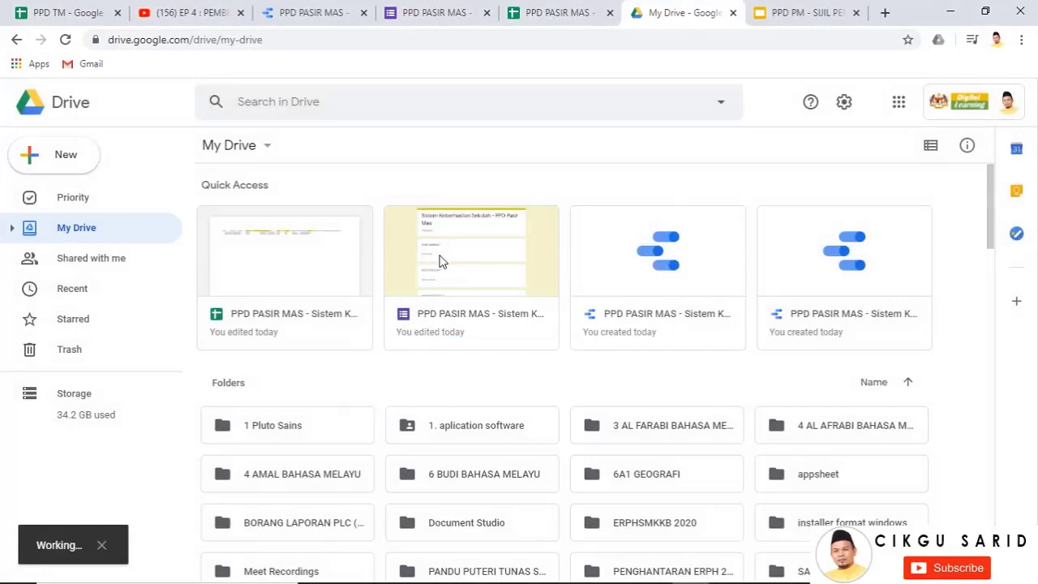
pyautogui.click(876, 382)
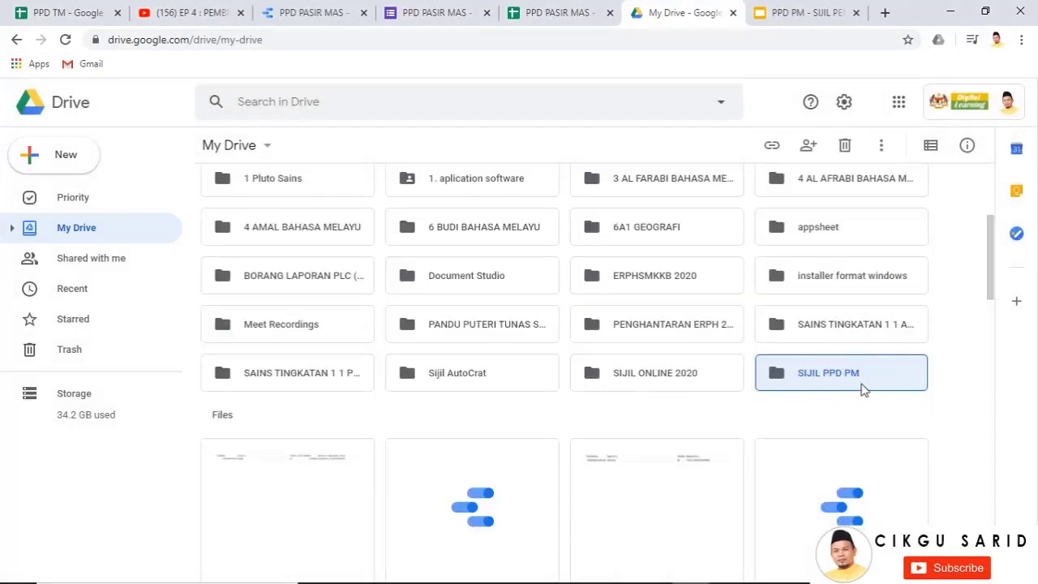
pyautogui.click(560, 12)
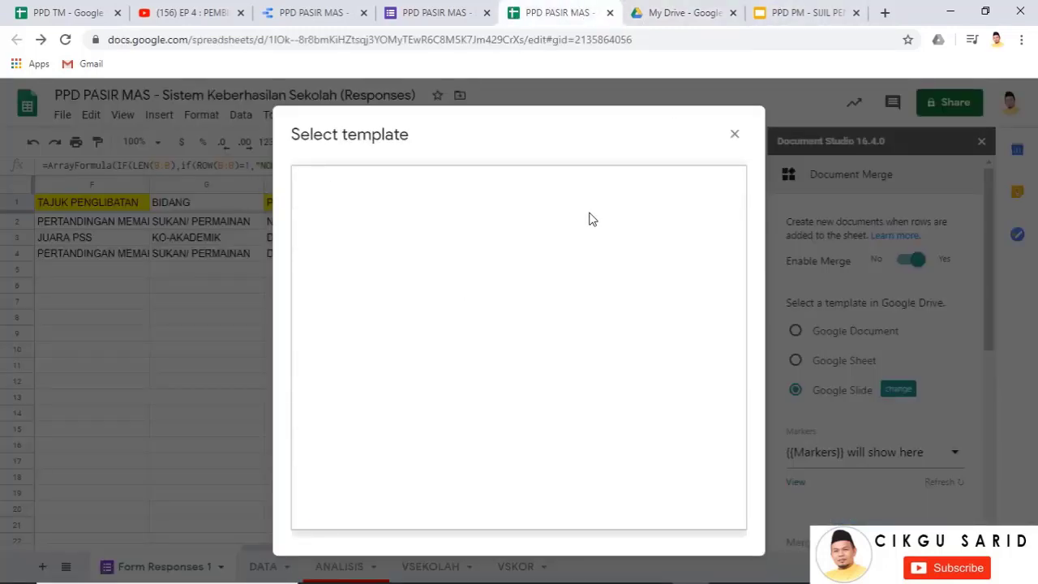
# Close the template picker and Document Studio panel, then relaunch Document Studio
pyautogui.click(735, 133)
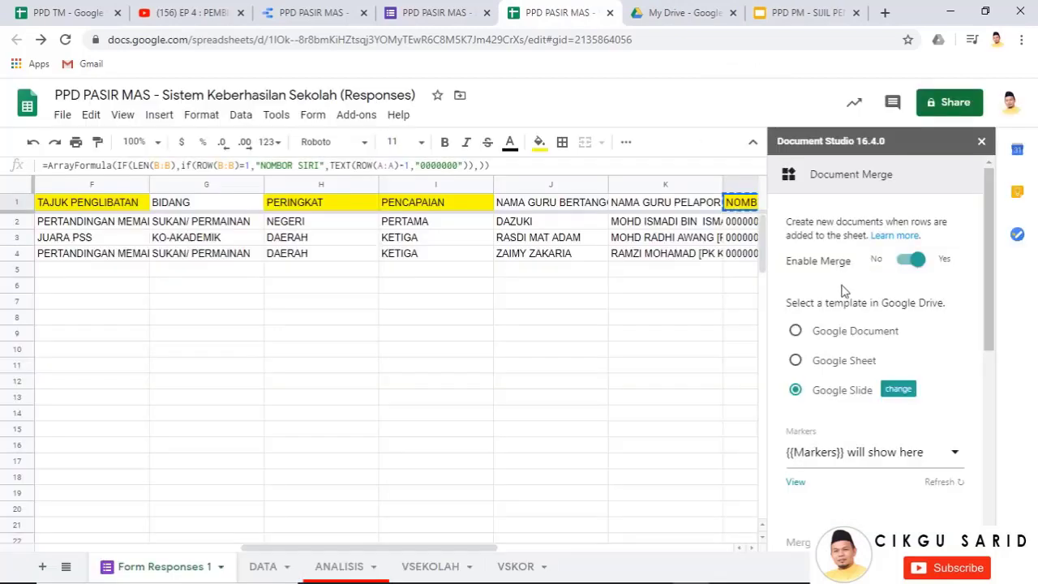
pyautogui.click(981, 141)
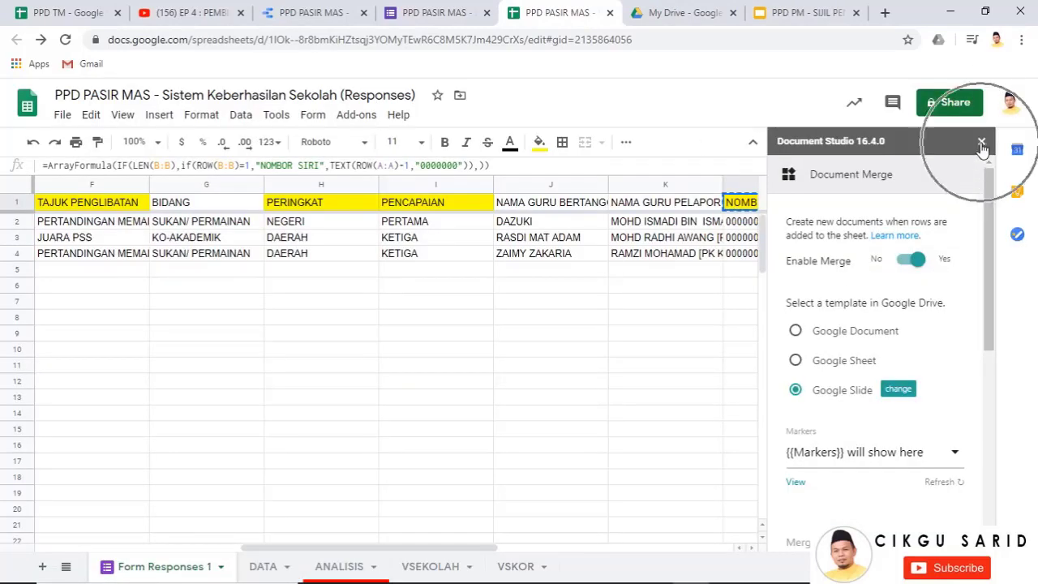
pyautogui.click(349, 120)
pyautogui.moveTo(514, 209)
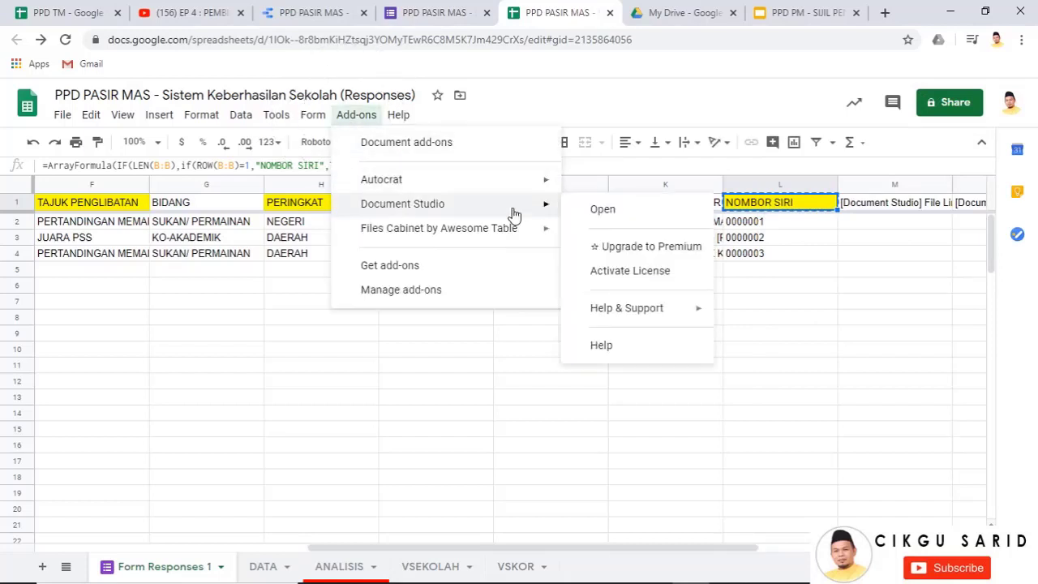
pyautogui.click(602, 212)
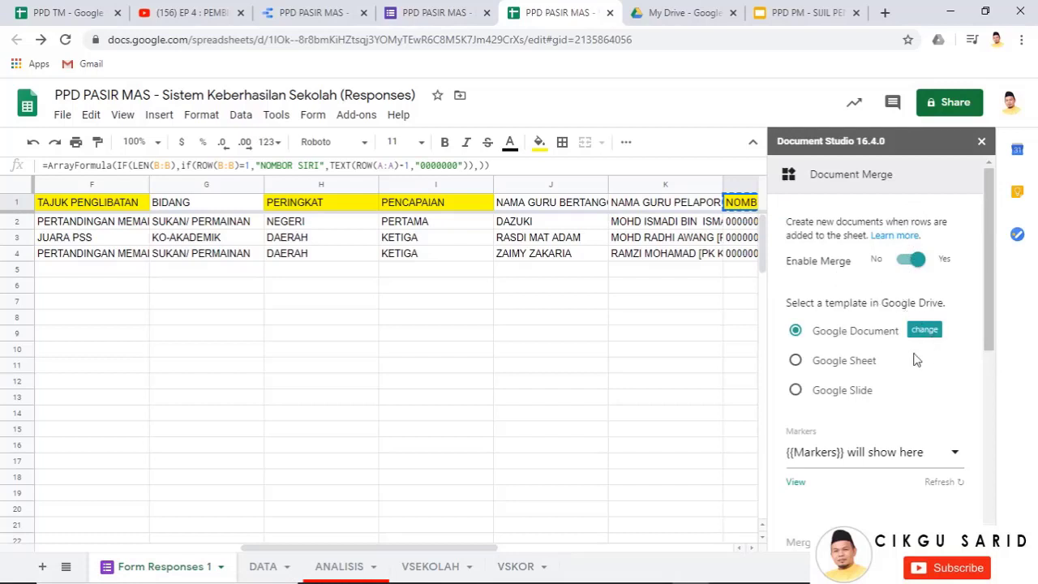
# Pick Google Slide and select 'PPD PM - SIJIL PENCAPAIAN' as the merge template
pyautogui.click(796, 390)
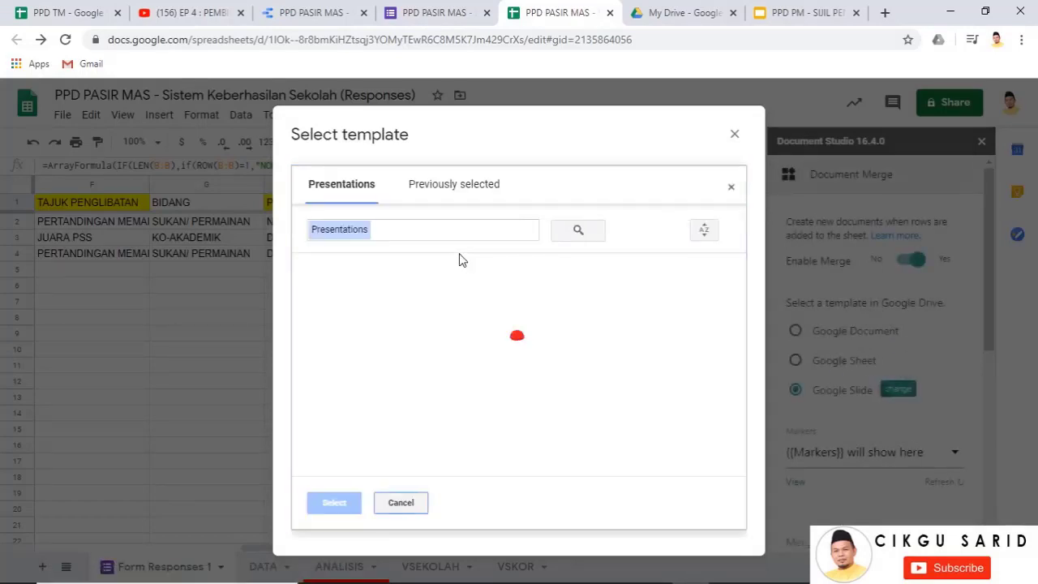
pyautogui.click(357, 308)
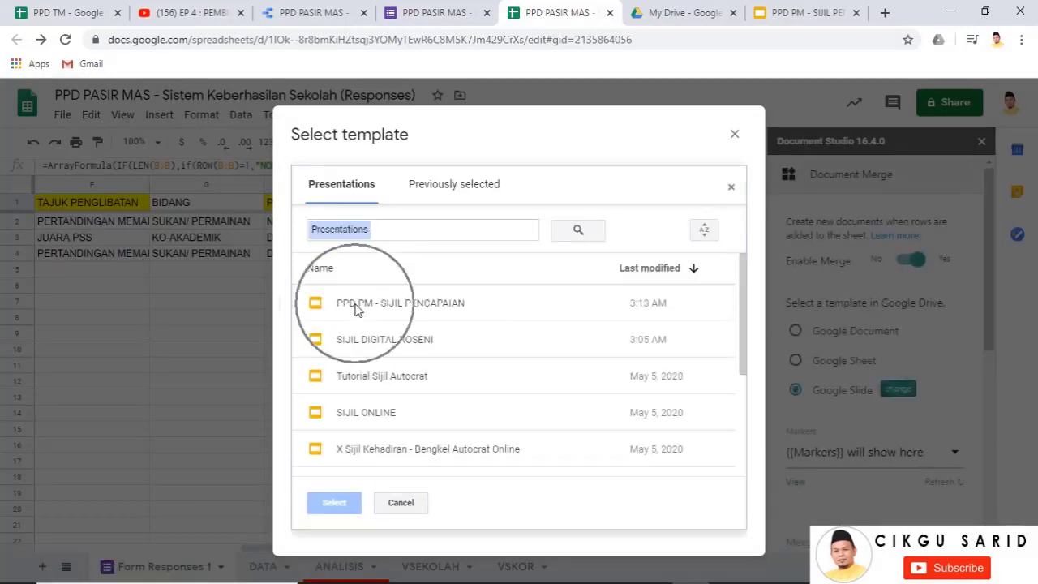
pyautogui.click(345, 505)
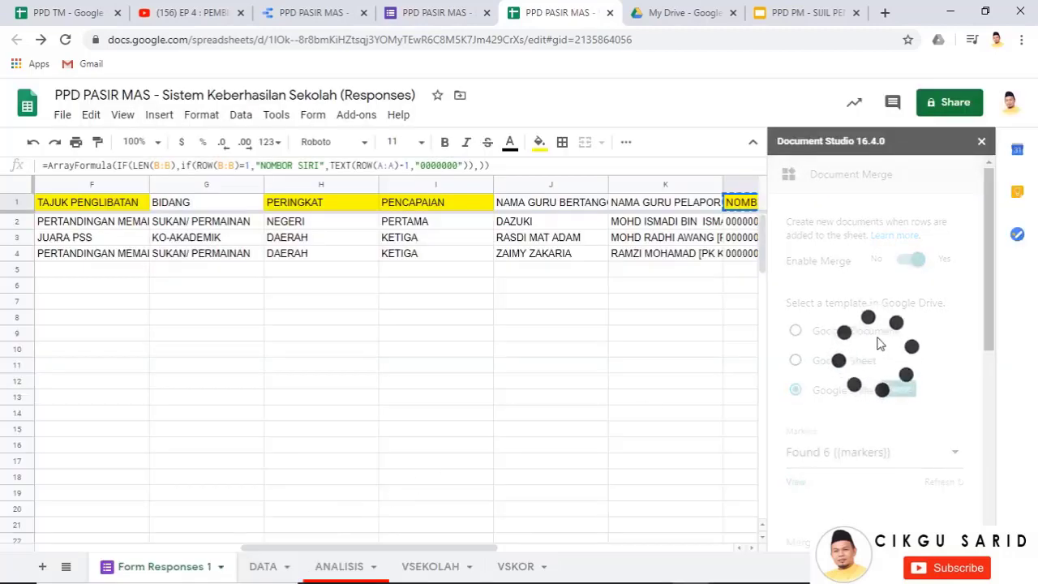
# Expand the mail merge settings and turn on sending emails after each merge
pyautogui.scroll(-3, 880, 343)
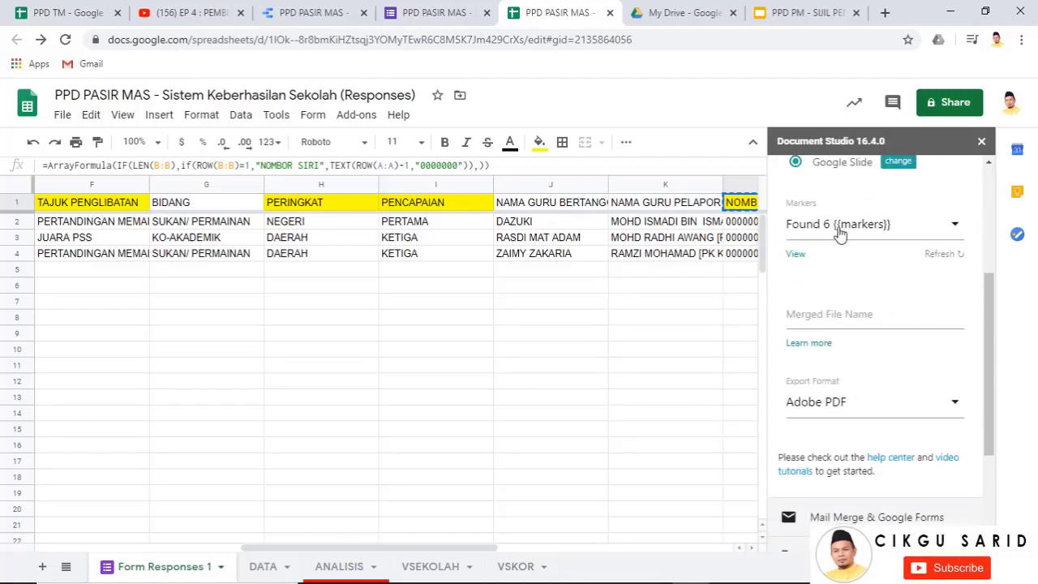
pyautogui.scroll(-1, 925, 382)
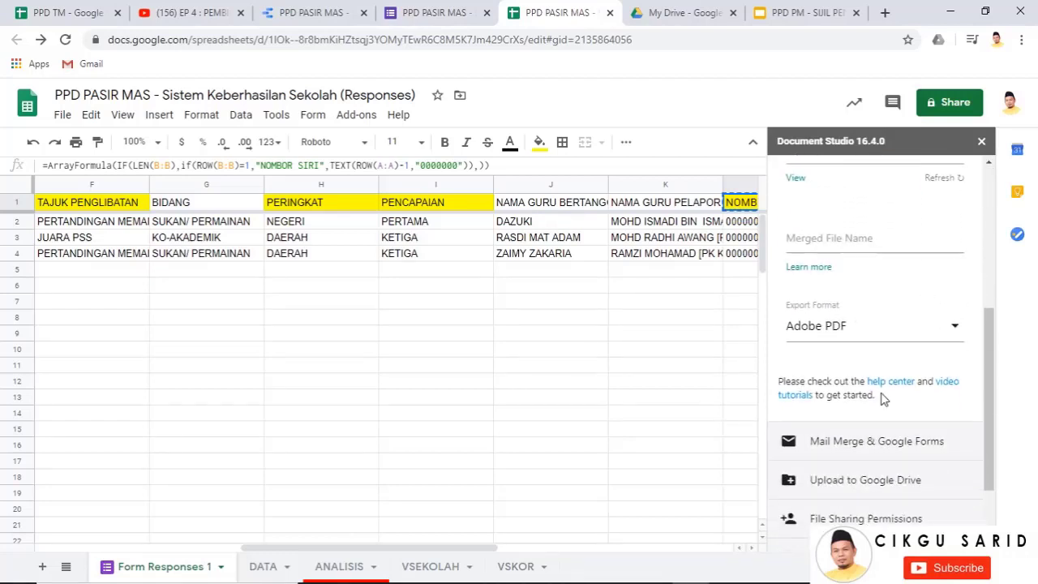
pyautogui.scroll(-1, 872, 349)
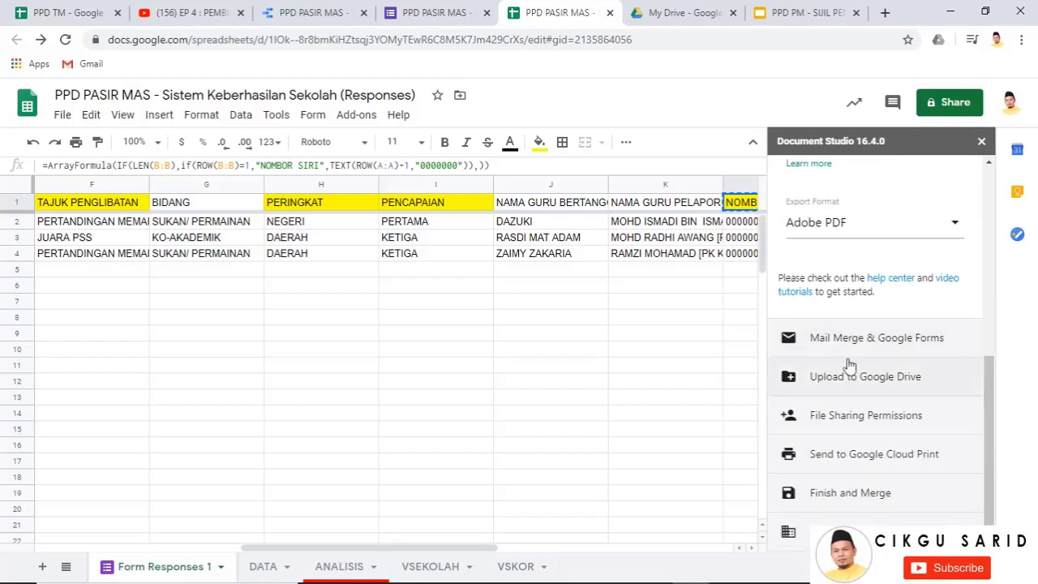
pyautogui.click(856, 342)
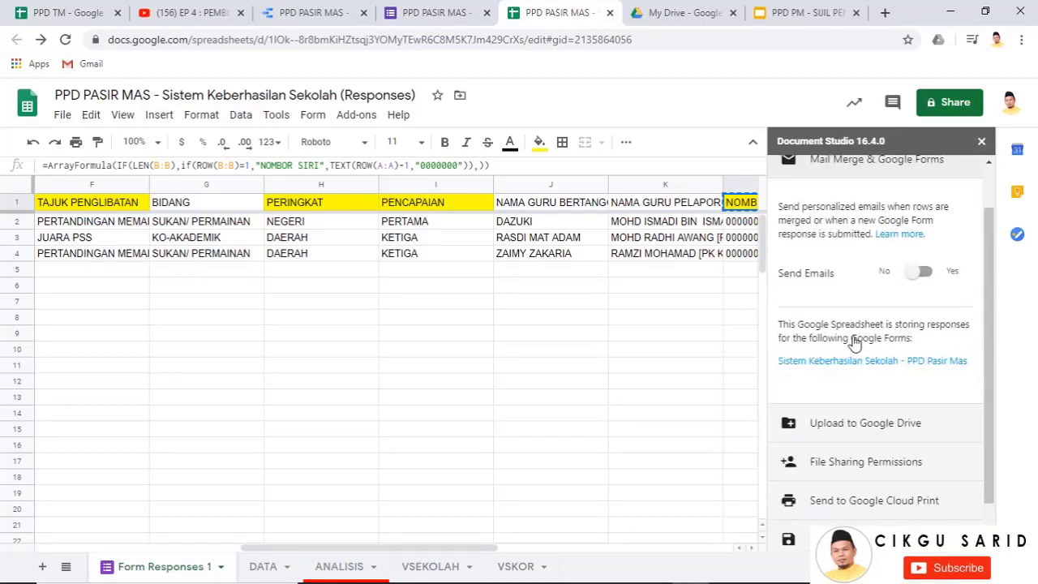
pyautogui.click(925, 273)
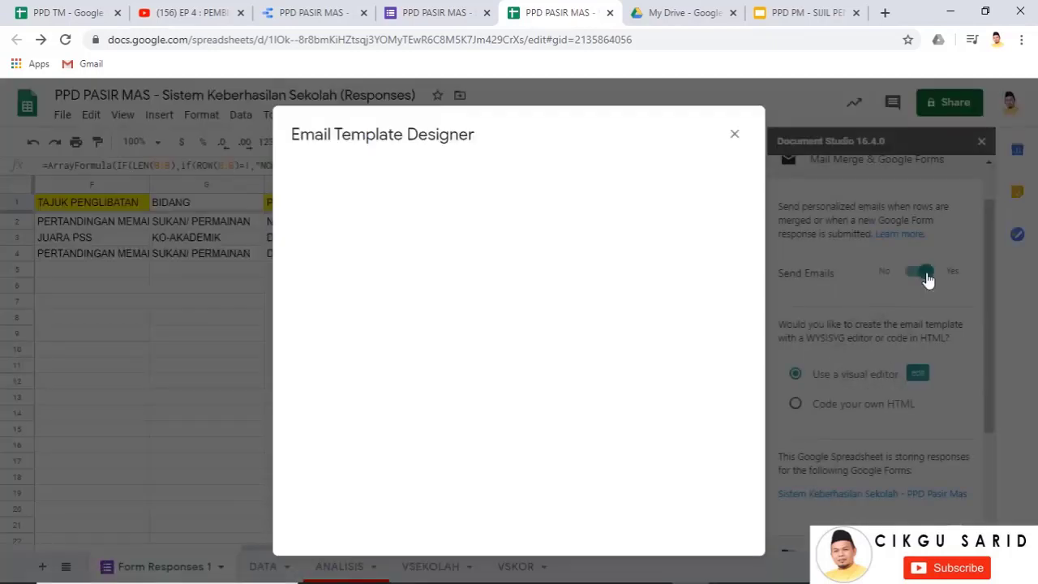
# Set sender 'Urusetia Keberhasilan', subject 'Sijil Pencapaian', and recipients from the Email Address column
pyautogui.click(383, 234)
pyautogui.hotkey('ctrl', 'a')
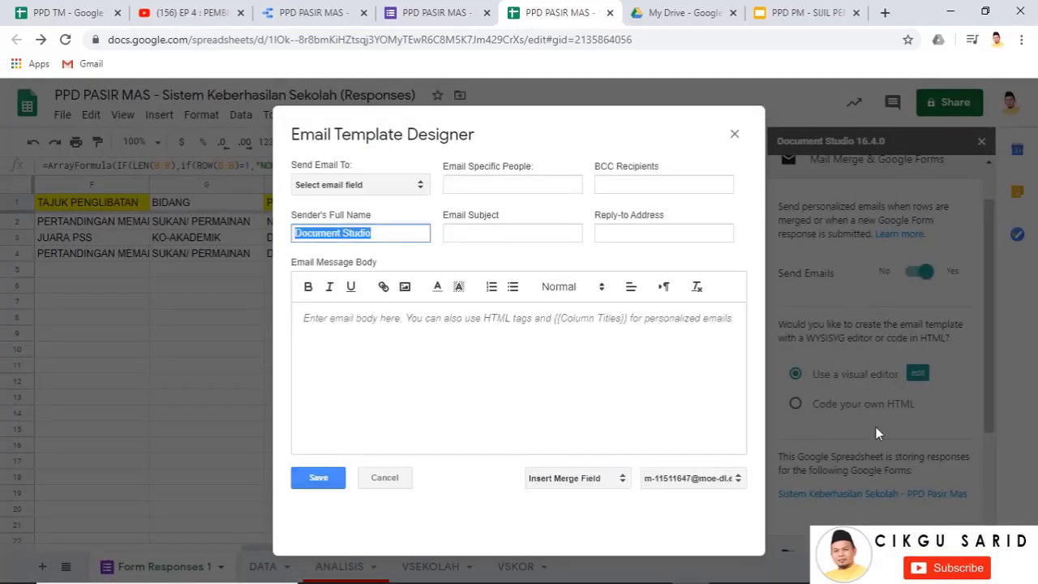
pyautogui.write('Urusetia')
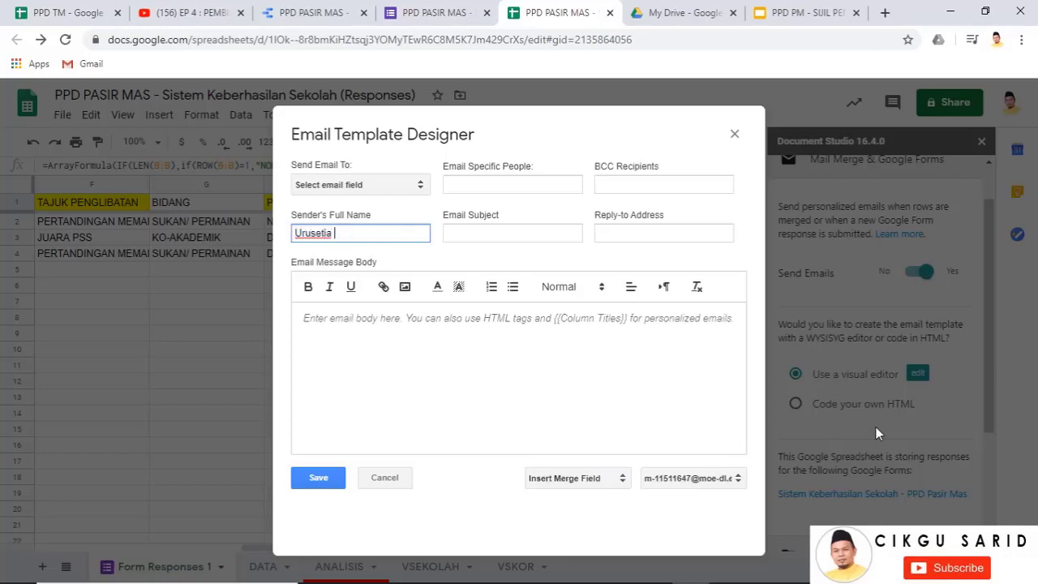
pyautogui.write(' Keberhasilan')
pyautogui.click(478, 233)
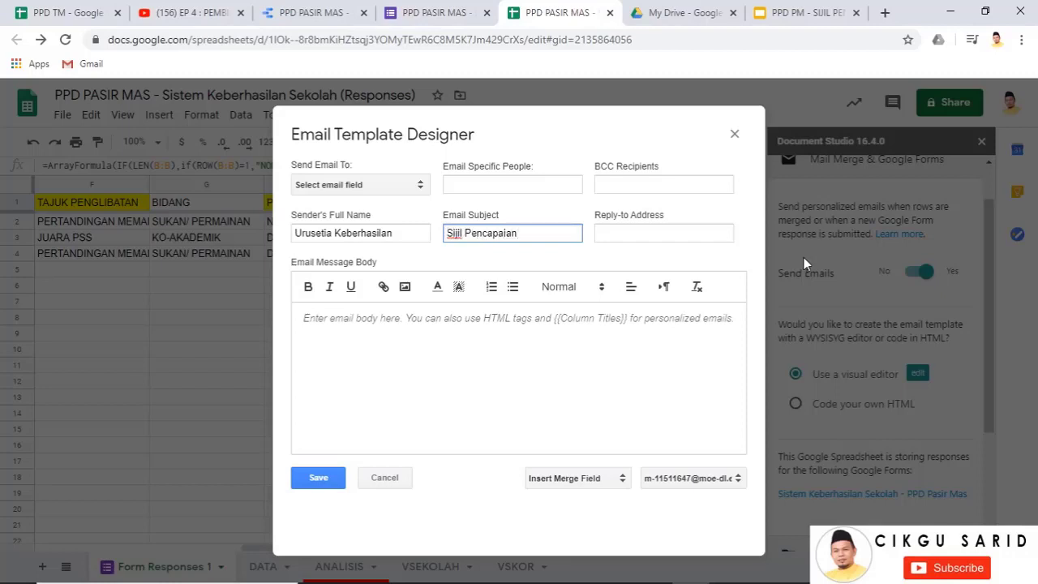
pyautogui.click(393, 184)
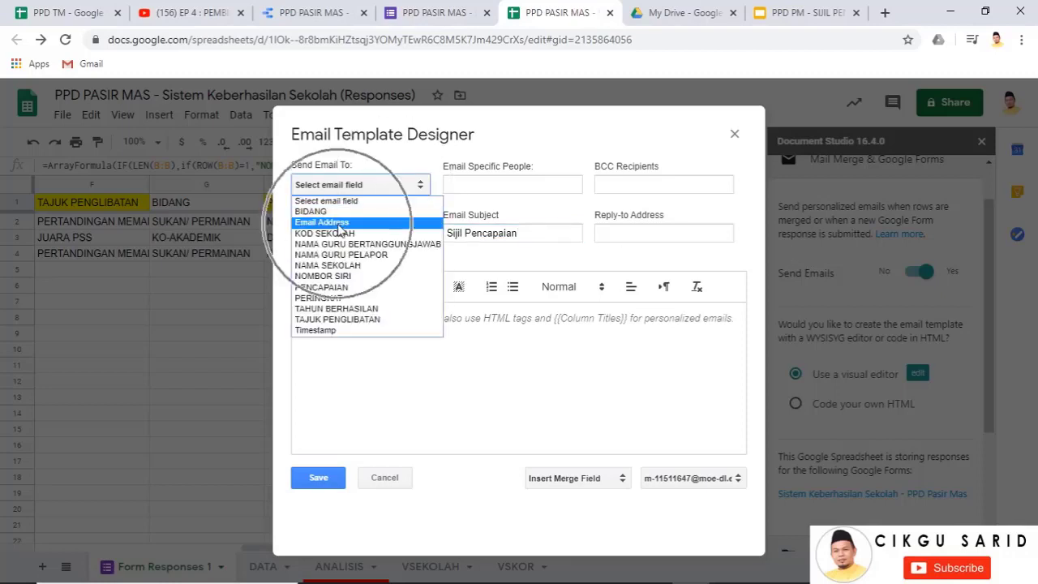
pyautogui.click(340, 223)
# Write the body 'Tahniah di atas pencapaian sekolah.' and save the email template
pyautogui.click(372, 336)
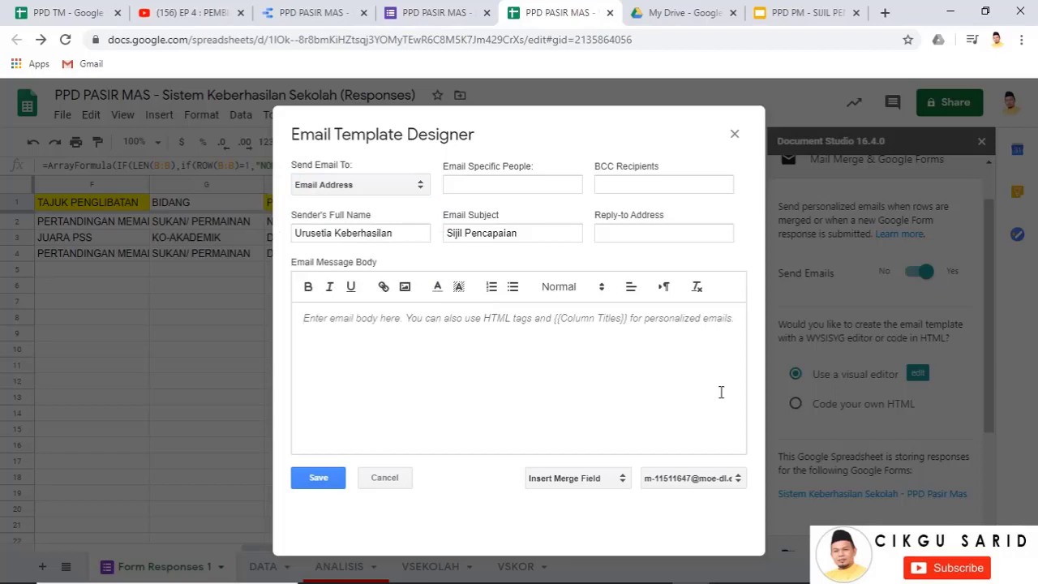
pyautogui.write('Tahniah di atas')
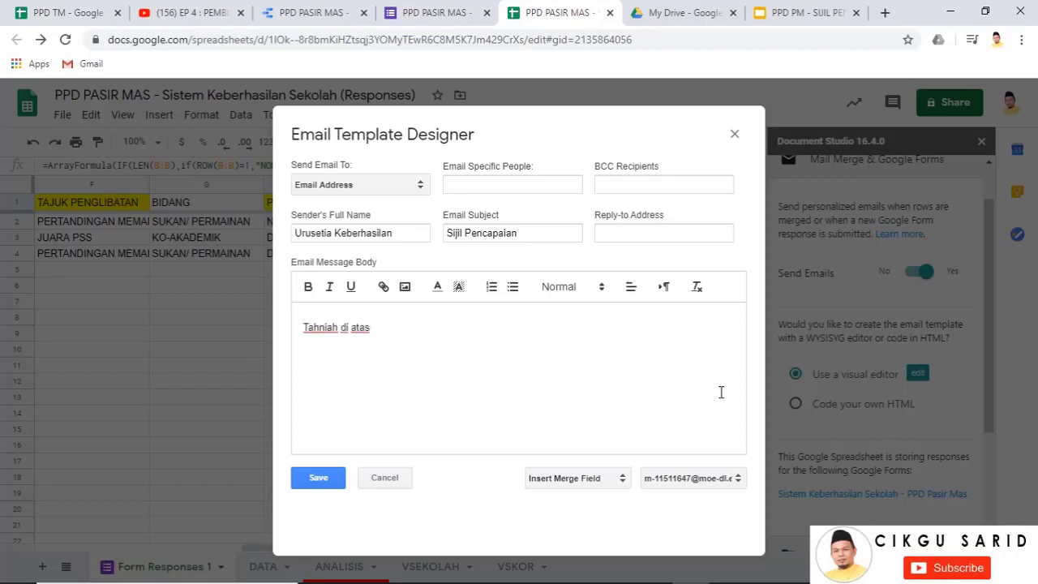
pyautogui.write('capaian sekolah')
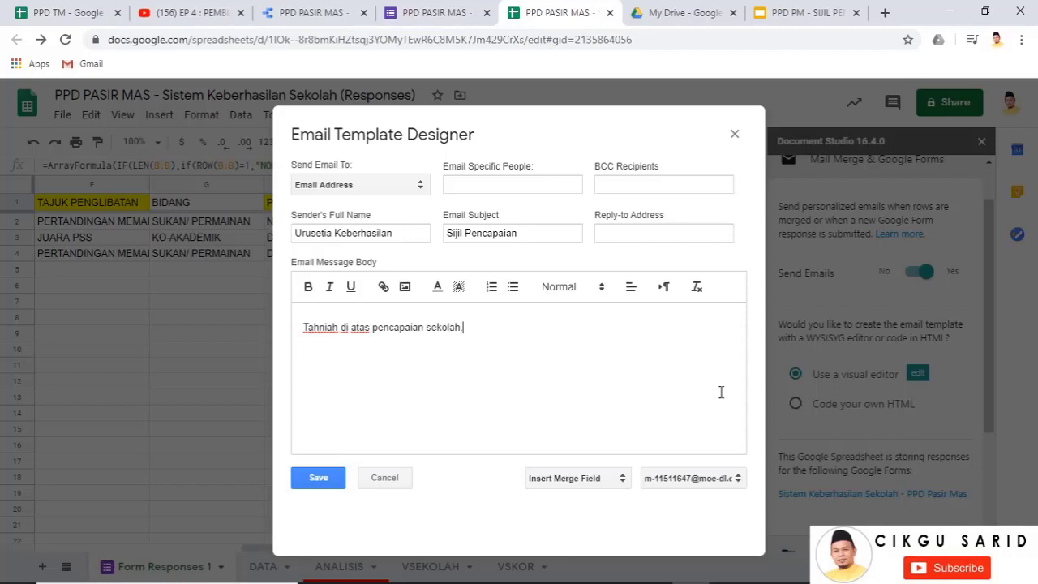
pyautogui.click(327, 482)
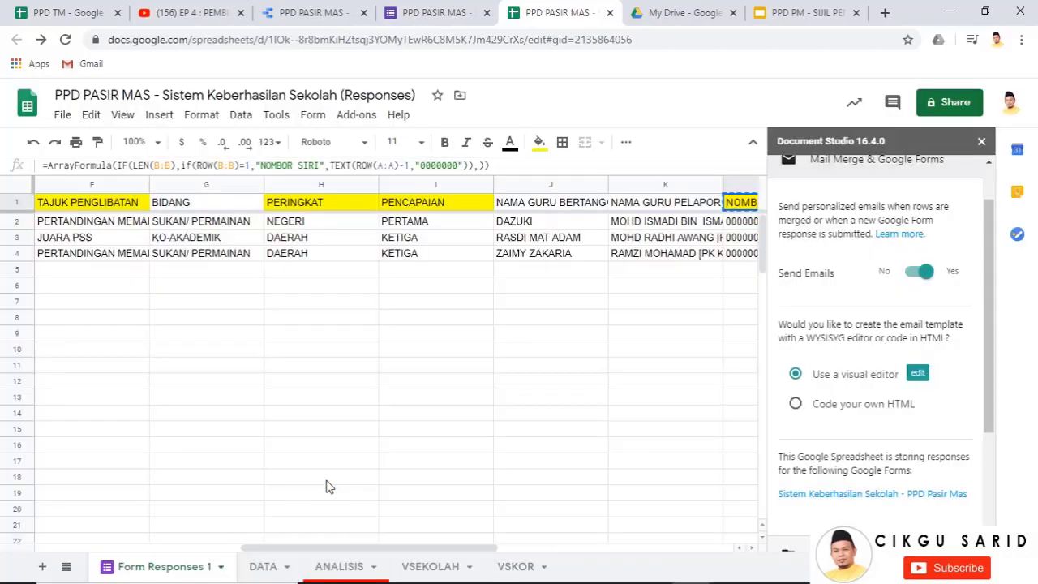
# Set SIJIL PPD PM as the Drive parent folder for generated certificates
pyautogui.scroll(-3, 841, 369)
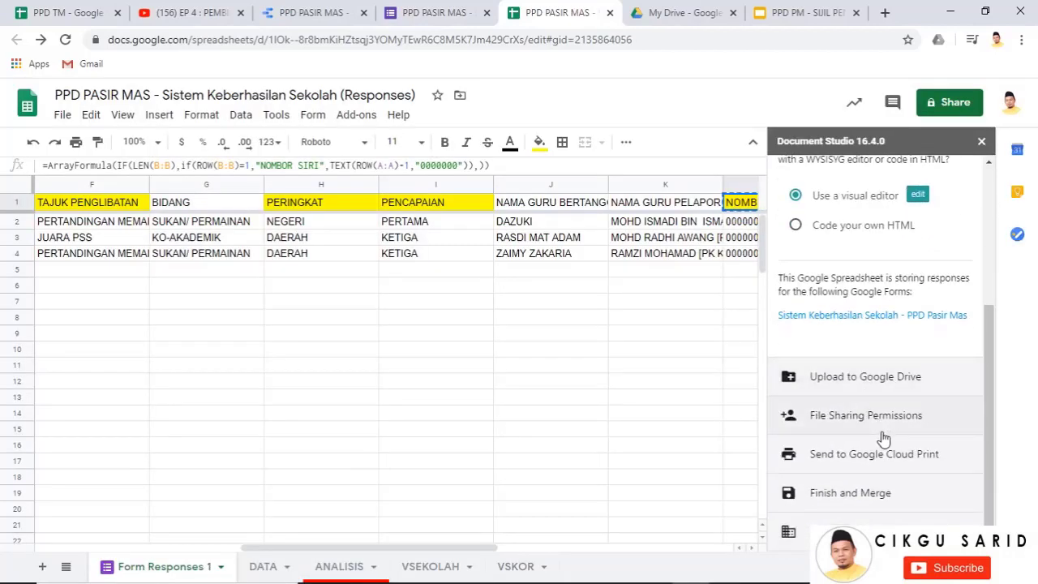
pyautogui.click(889, 376)
pyautogui.click(944, 323)
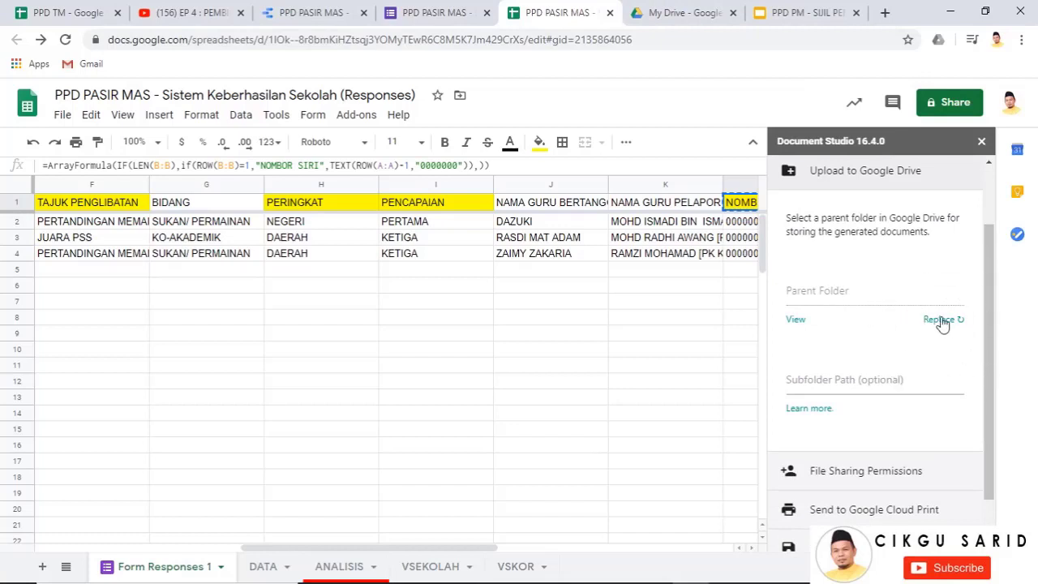
pyautogui.click(945, 321)
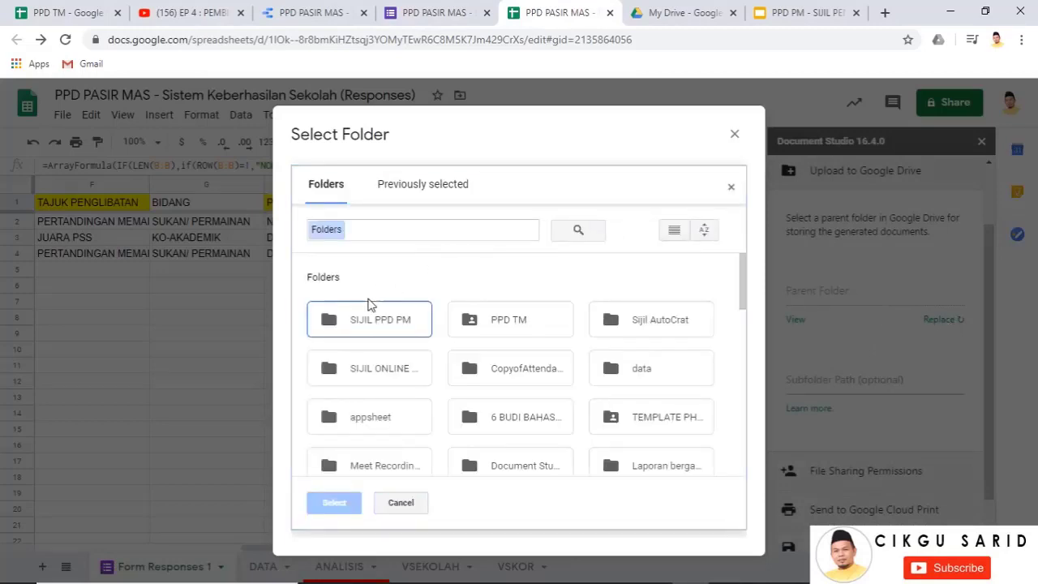
pyautogui.click(363, 323)
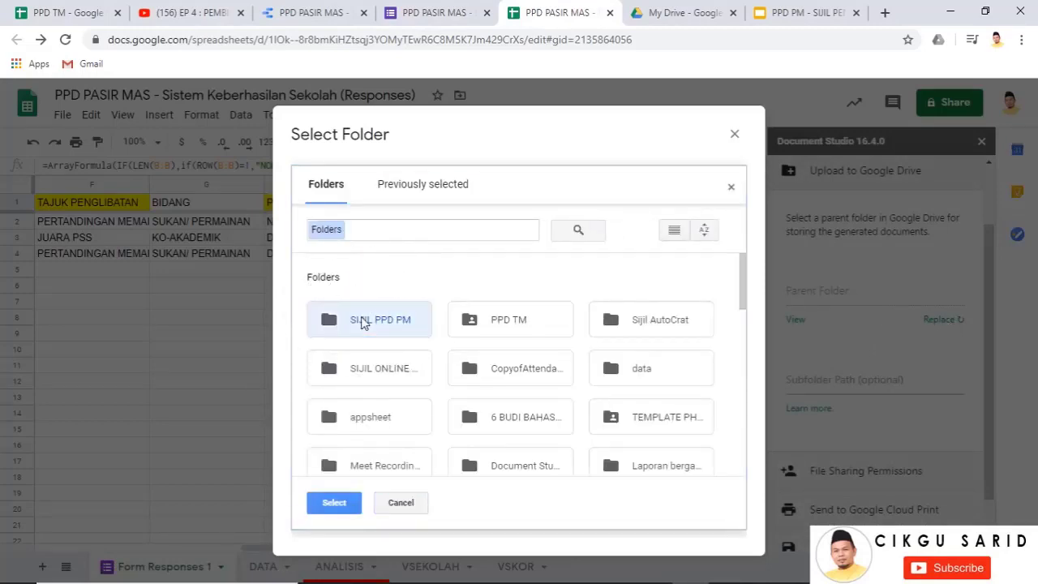
pyautogui.click(336, 503)
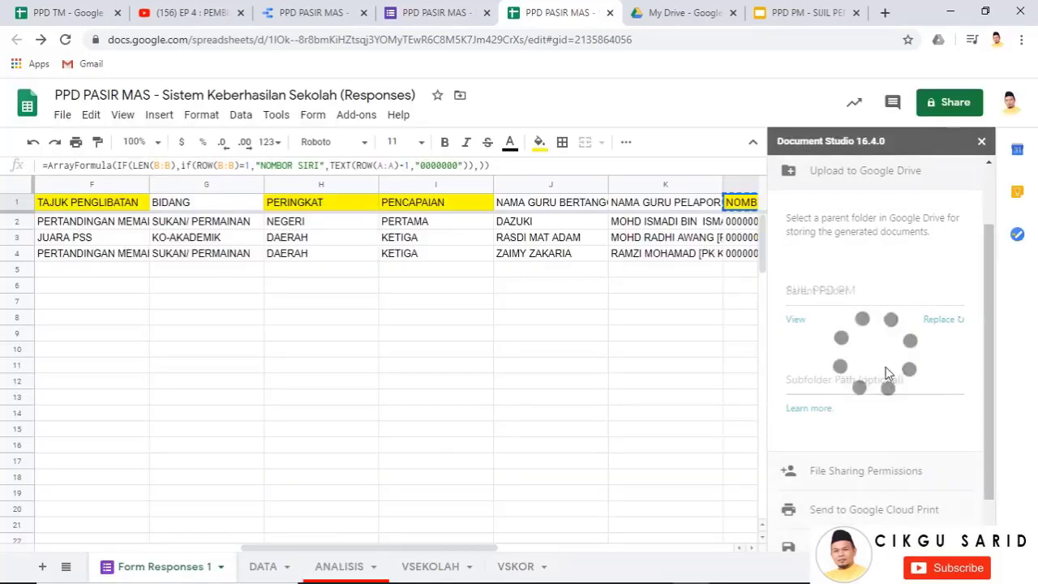
pyautogui.scroll(-1, 908, 454)
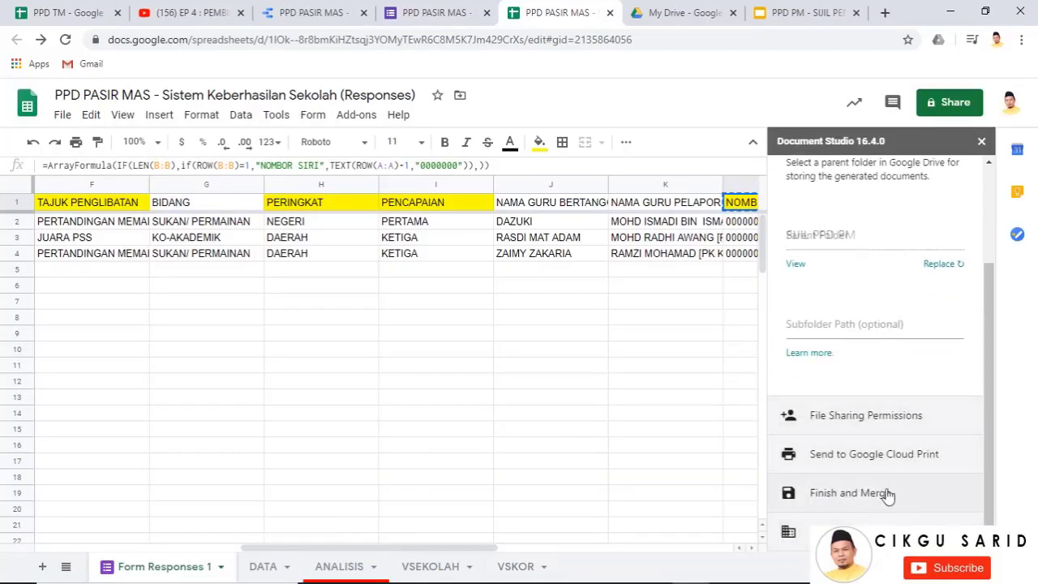
# Enable Merge Documents Now, Every Hour and On Form Submit, and run the merge
pyautogui.click(796, 496)
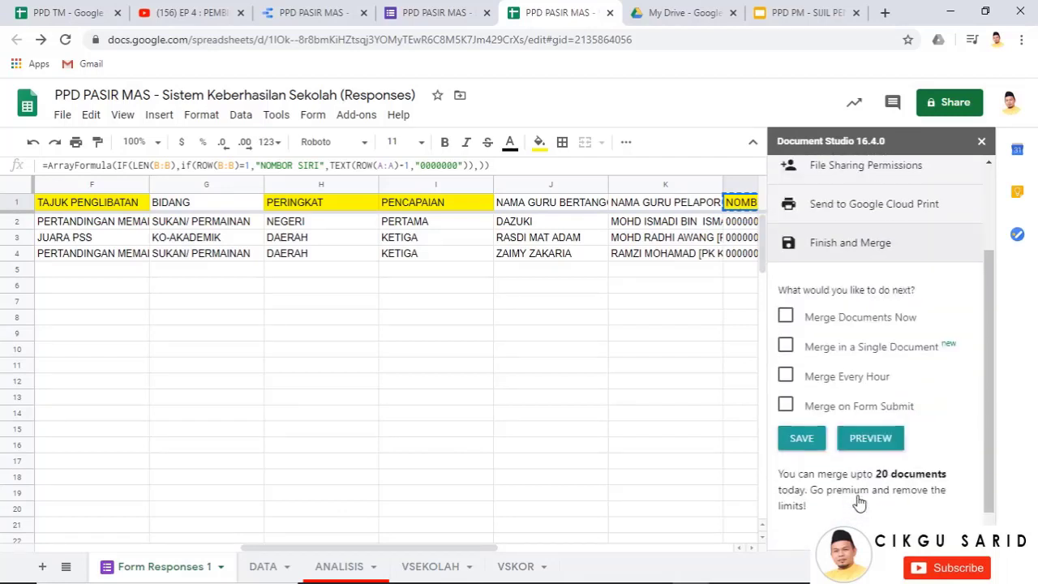
pyautogui.click(787, 317)
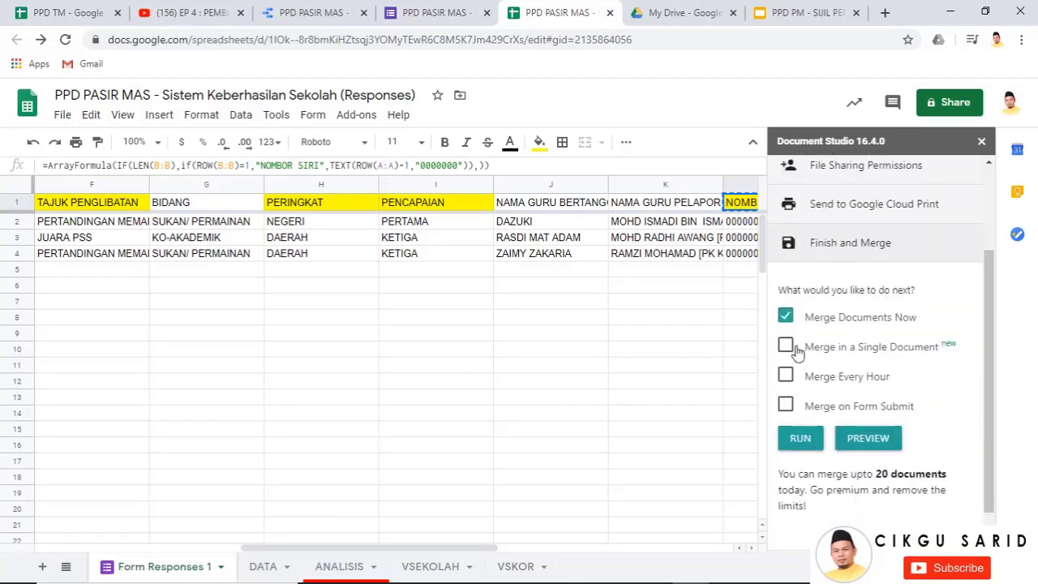
pyautogui.click(797, 381)
pyautogui.click(790, 406)
pyautogui.click(802, 444)
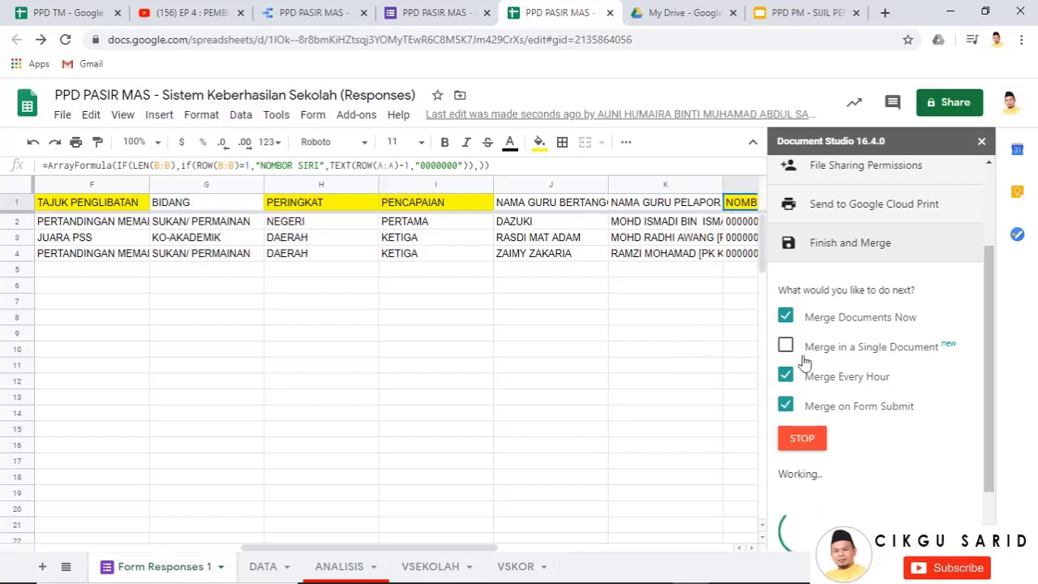
# Open the generated PPD PM - SIJIL PENCAPAIAN.pdf from the file link in M2
pyautogui.click(649, 349)
pyautogui.moveTo(443, 548); pyautogui.dragTo(646, 551)
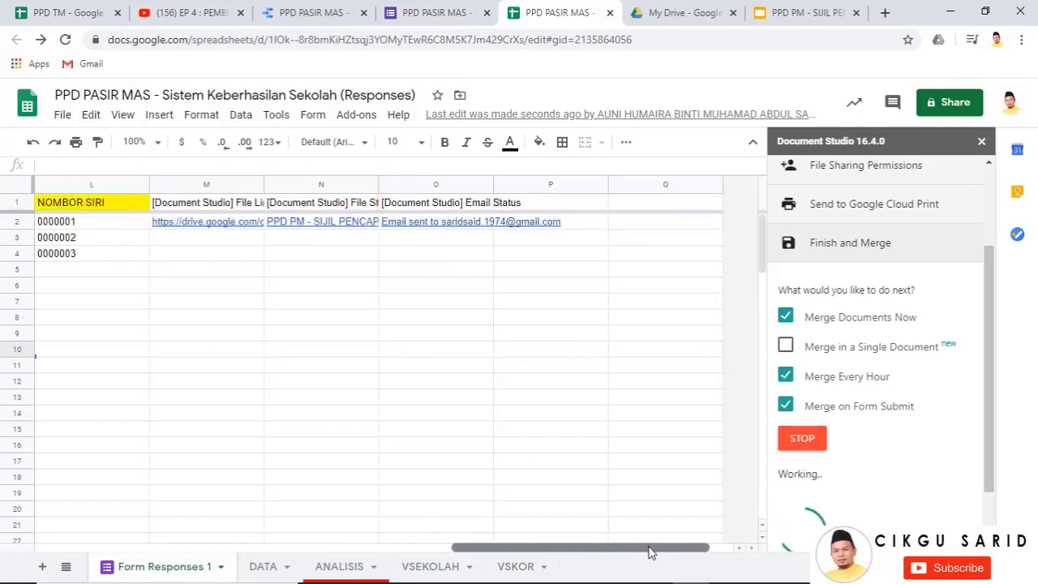
pyautogui.moveTo(324, 230)
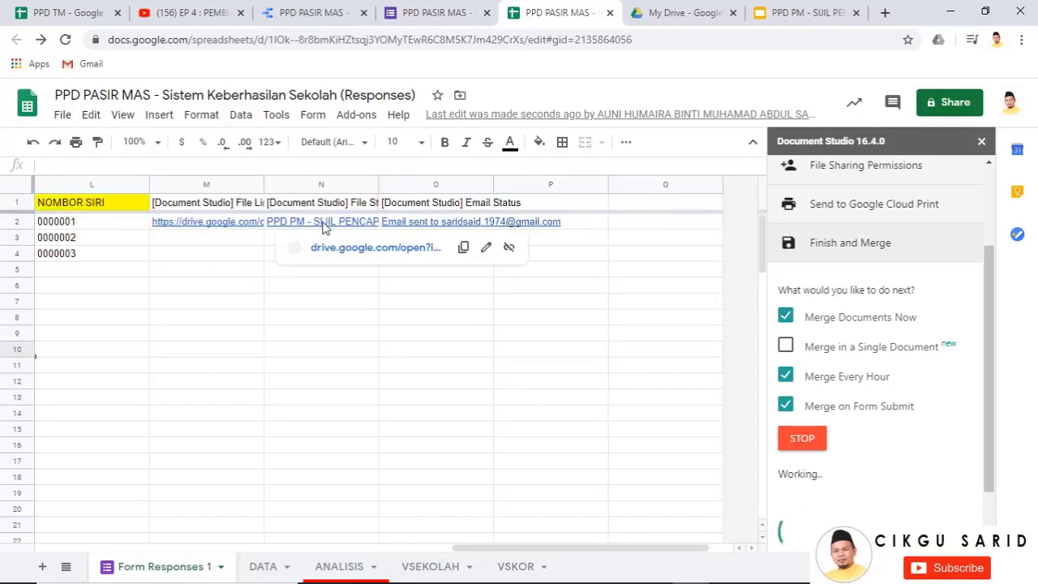
pyautogui.click(227, 225)
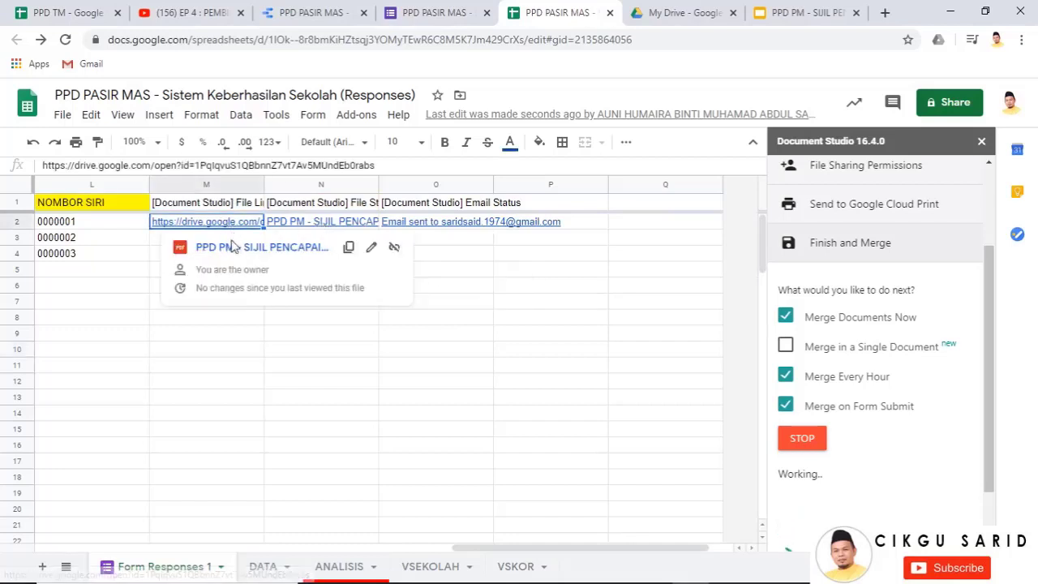
pyautogui.click(474, 336)
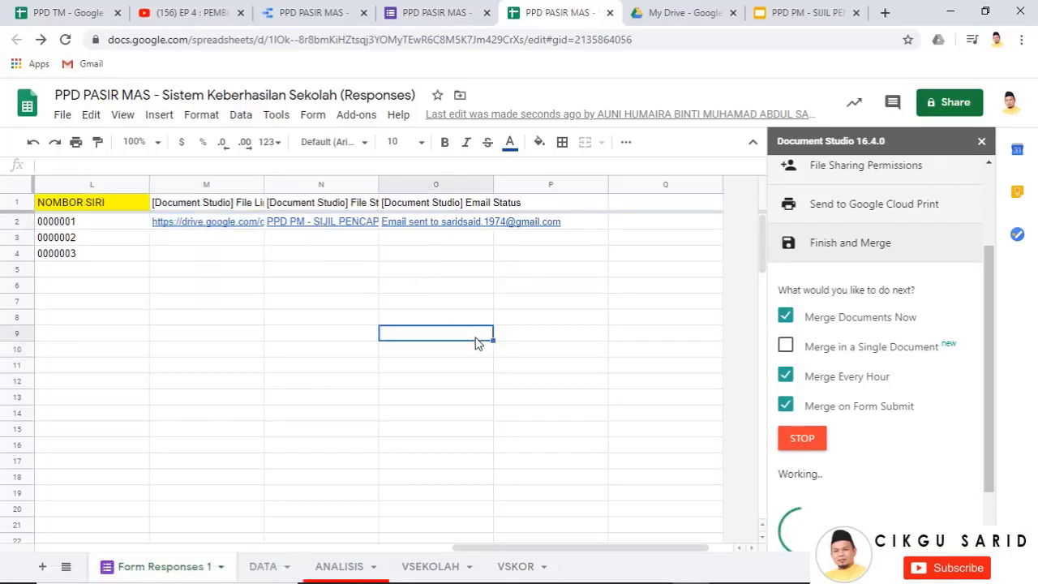
pyautogui.click(234, 226)
pyautogui.click(244, 252)
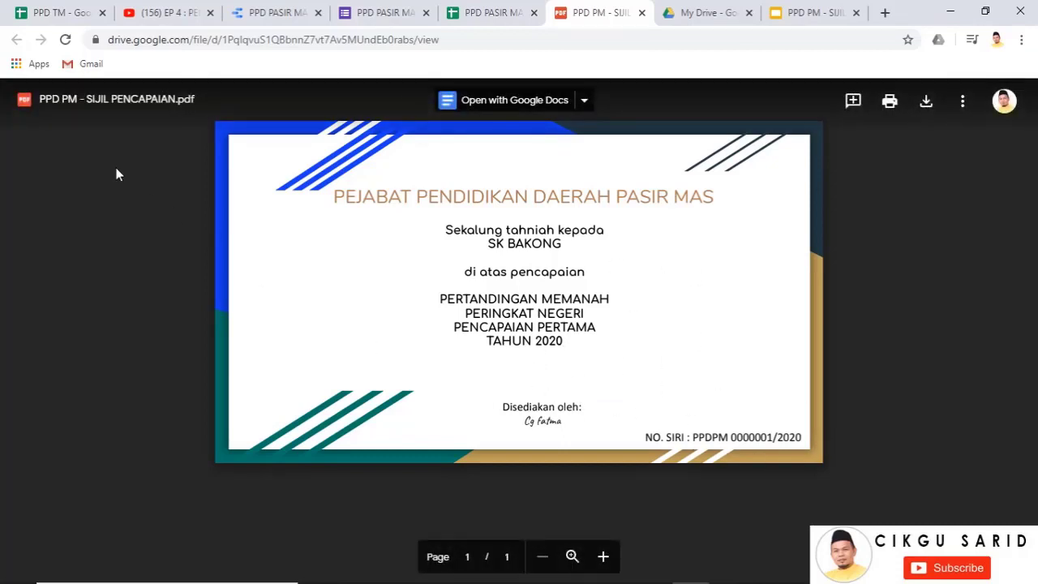
# Close the SK BAKONG certificate PDF to return to the responses sheet
pyautogui.click(642, 15)
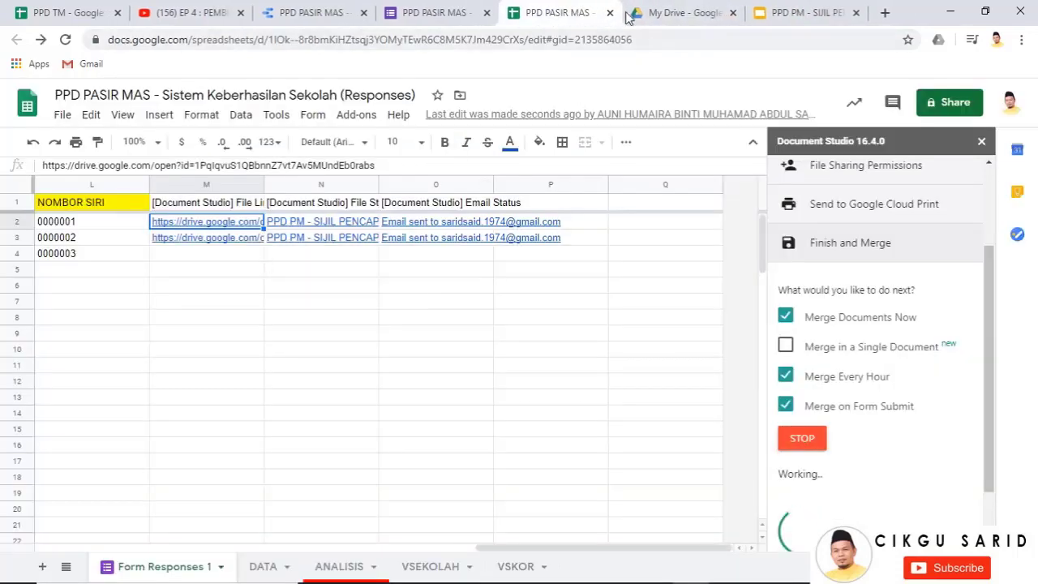
# Put the PPD PASIR MAS report in edit mode, browse the table's fields, and open Manage added data sources
pyautogui.click(317, 15)
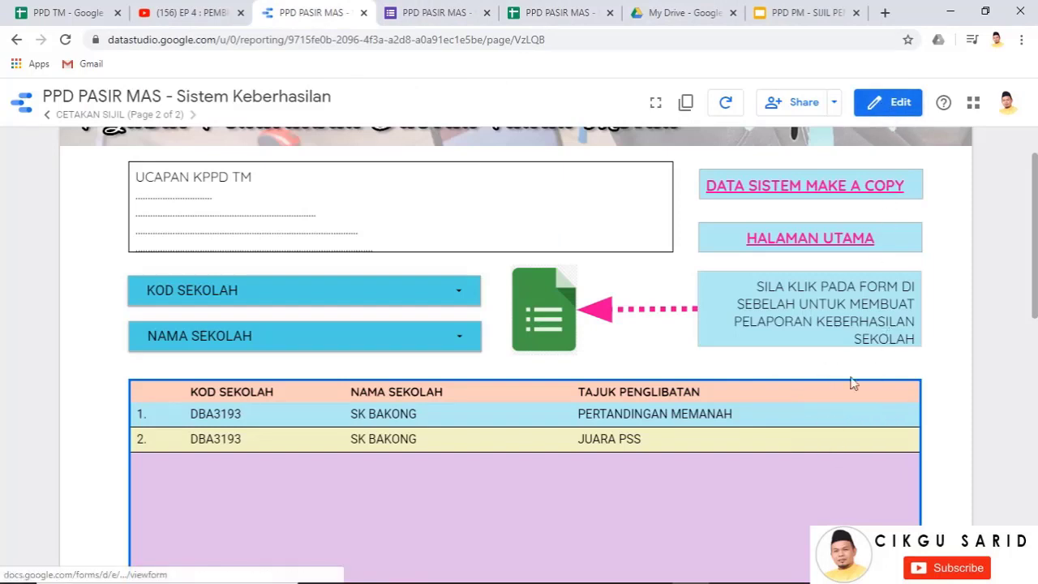
pyautogui.click(888, 106)
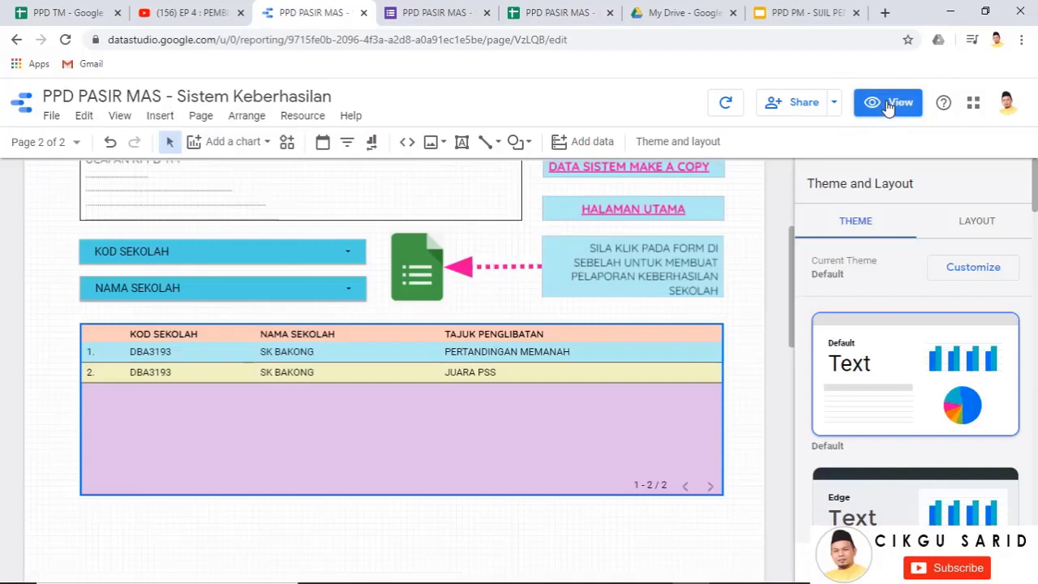
pyautogui.scroll(2, 130, 215)
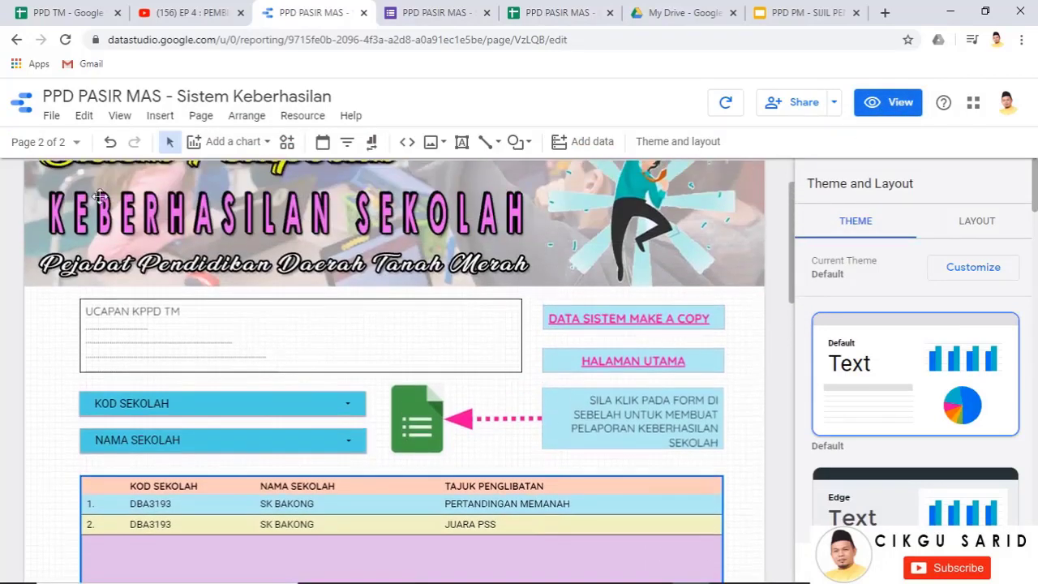
pyautogui.scroll(-2, 482, 308)
pyautogui.click(566, 371)
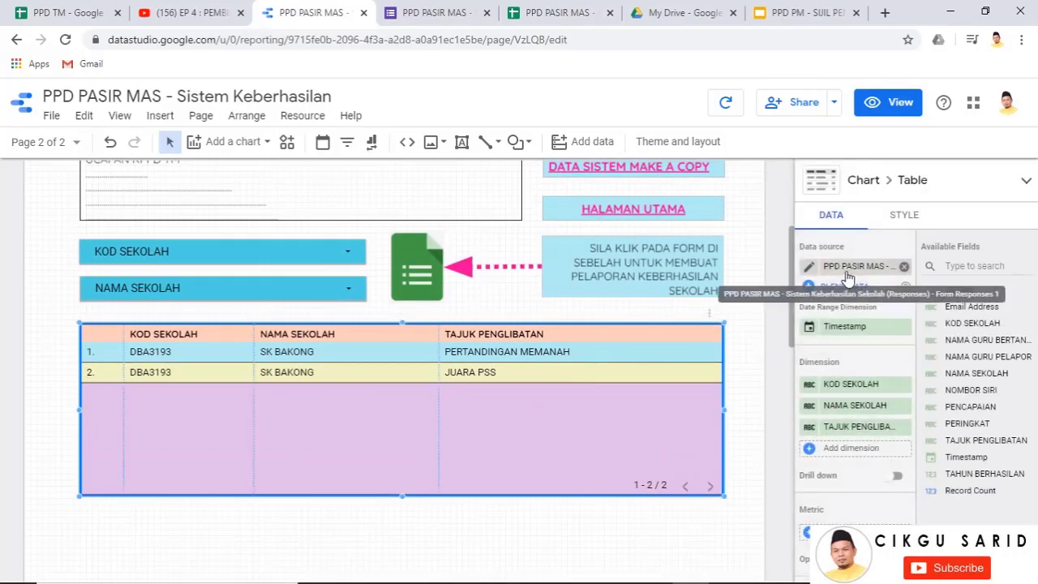
pyautogui.click(860, 458)
pyautogui.scroll(-5, 835, 479)
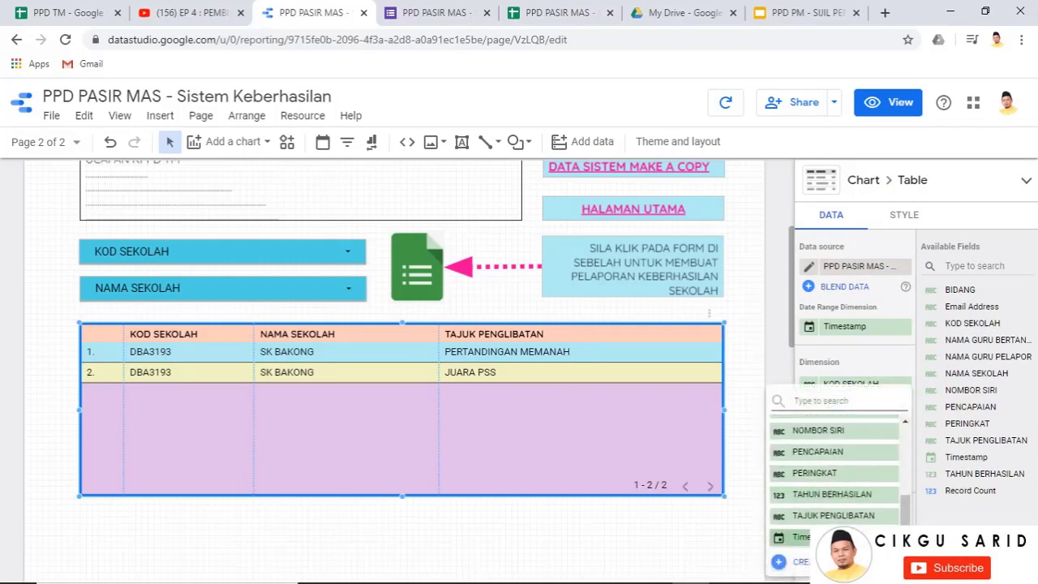
pyautogui.click(747, 388)
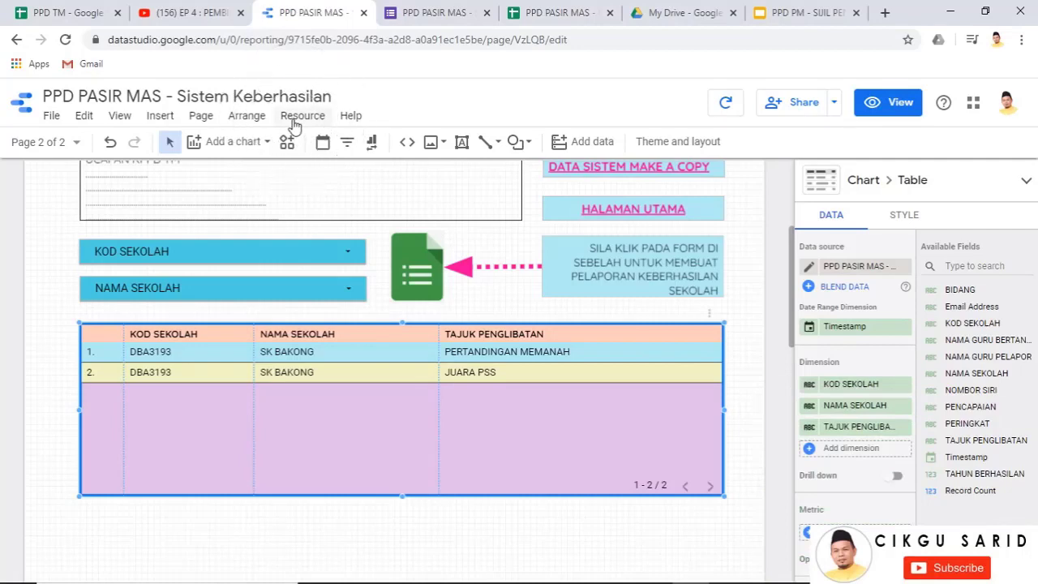
pyautogui.click(297, 118)
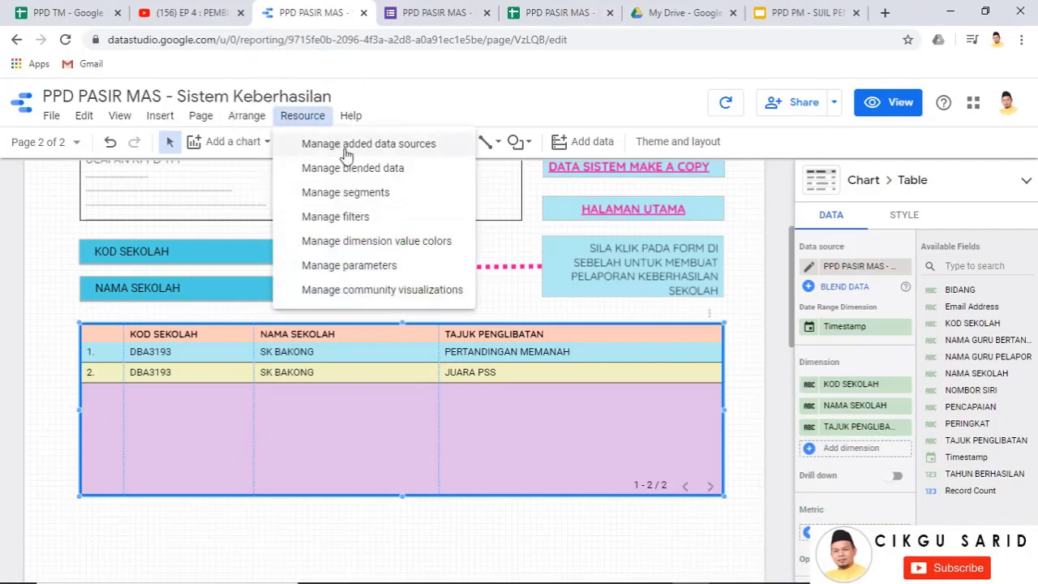
pyautogui.click(344, 146)
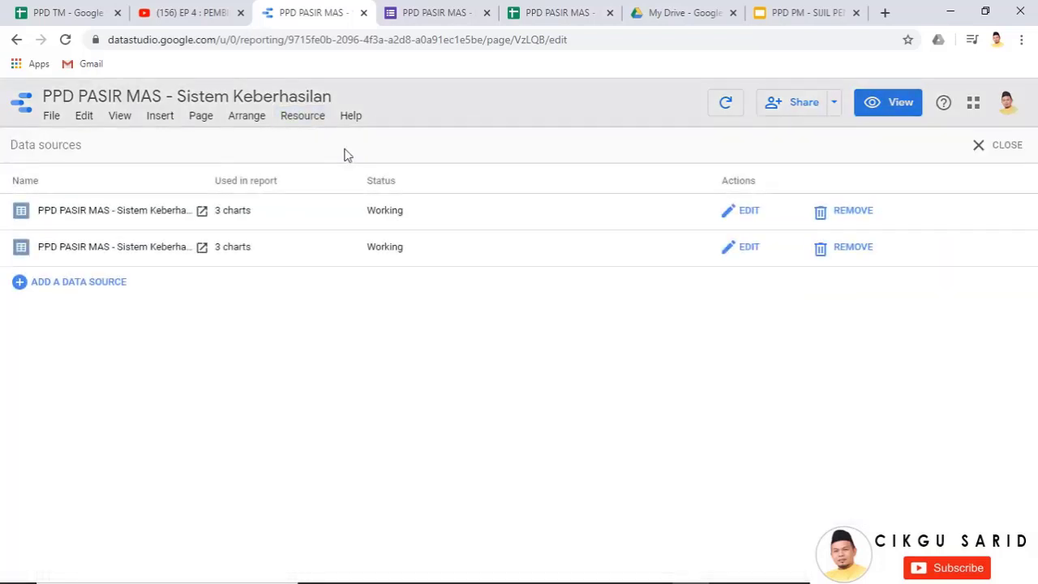
# Open the first PPD PASIR MAS data source for editing, showing its 13 fields
pyautogui.click(177, 224)
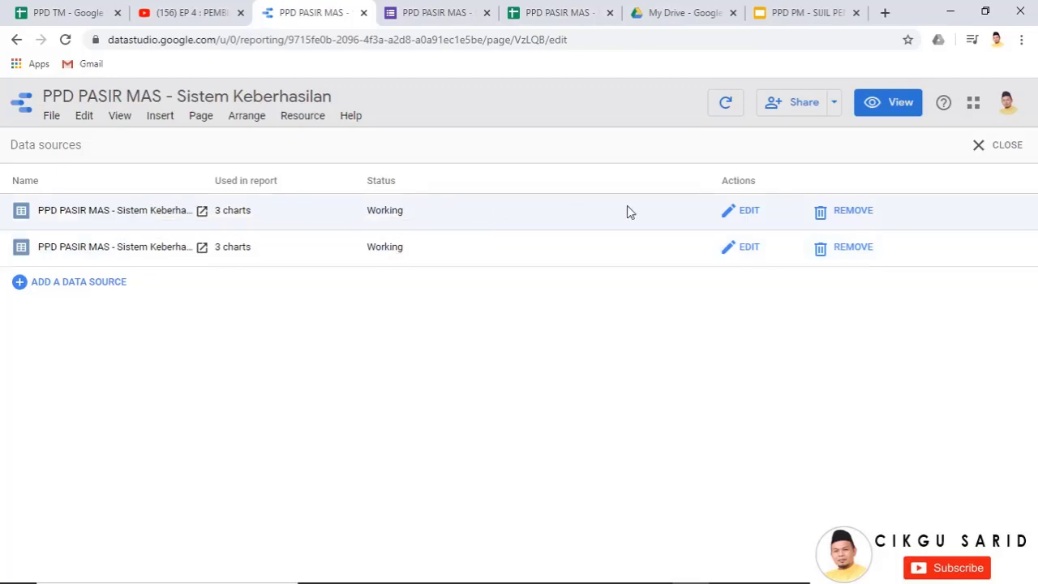
pyautogui.click(727, 212)
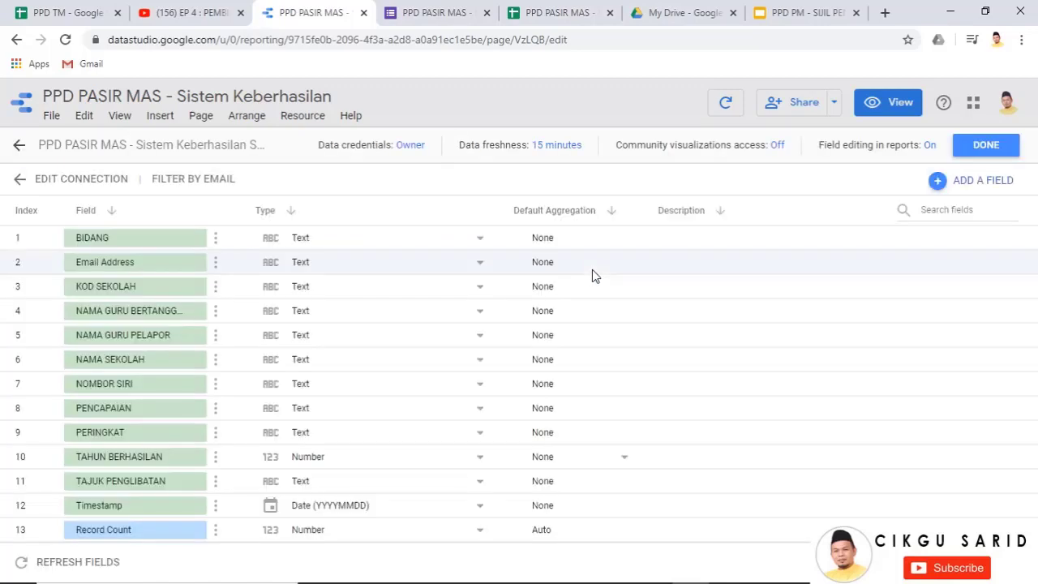
# Apply the three new Document Studio fields to the data source, setting File Link's type to URL
pyautogui.click(70, 567)
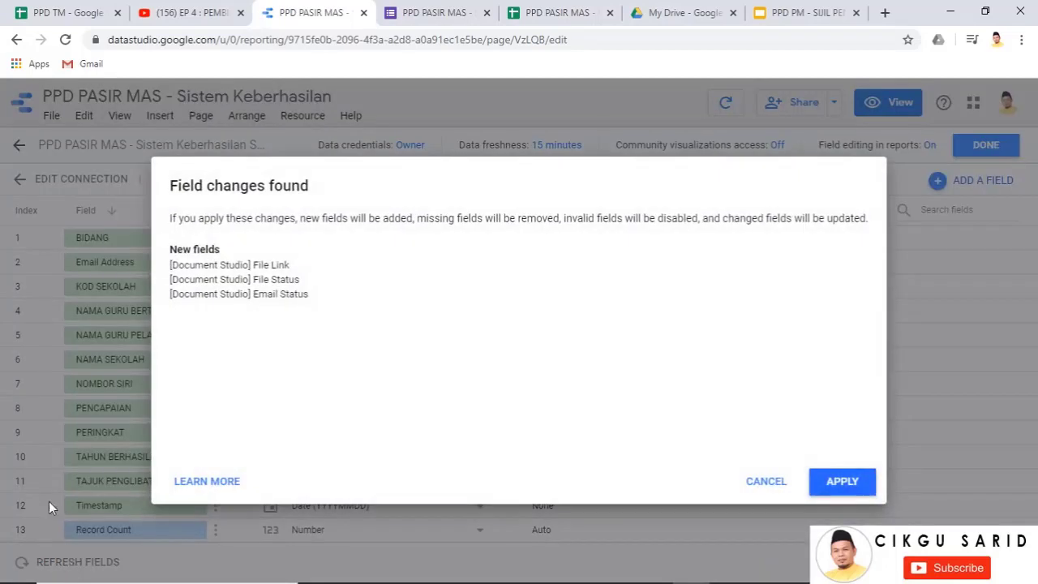
pyautogui.click(837, 482)
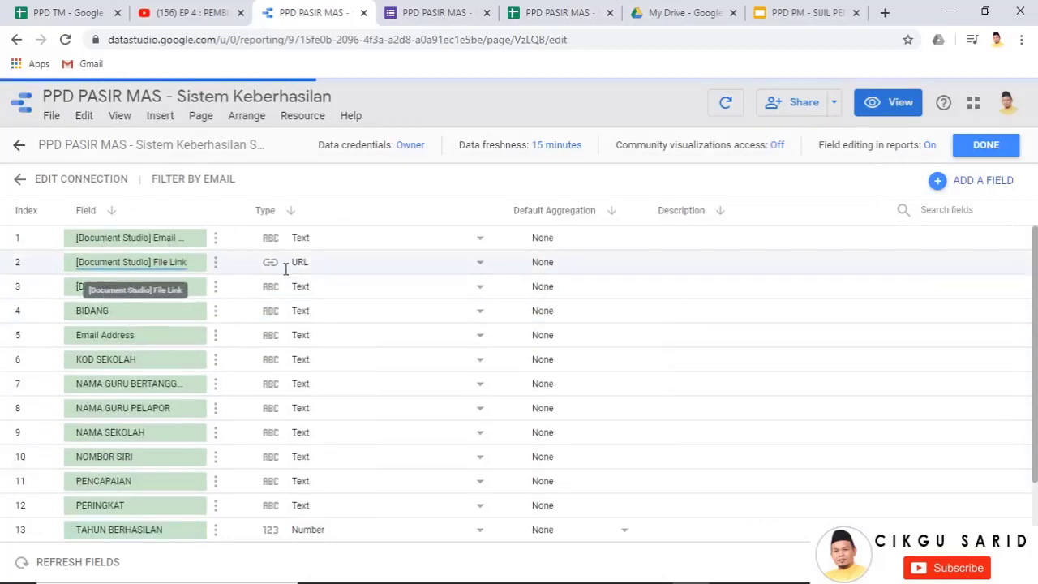
pyautogui.click(413, 267)
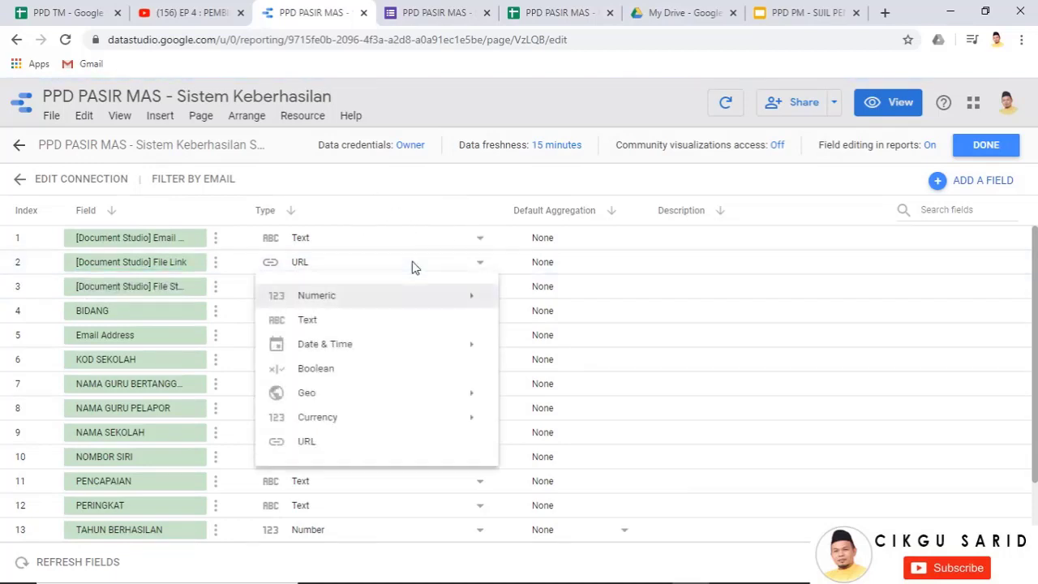
pyautogui.click(338, 324)
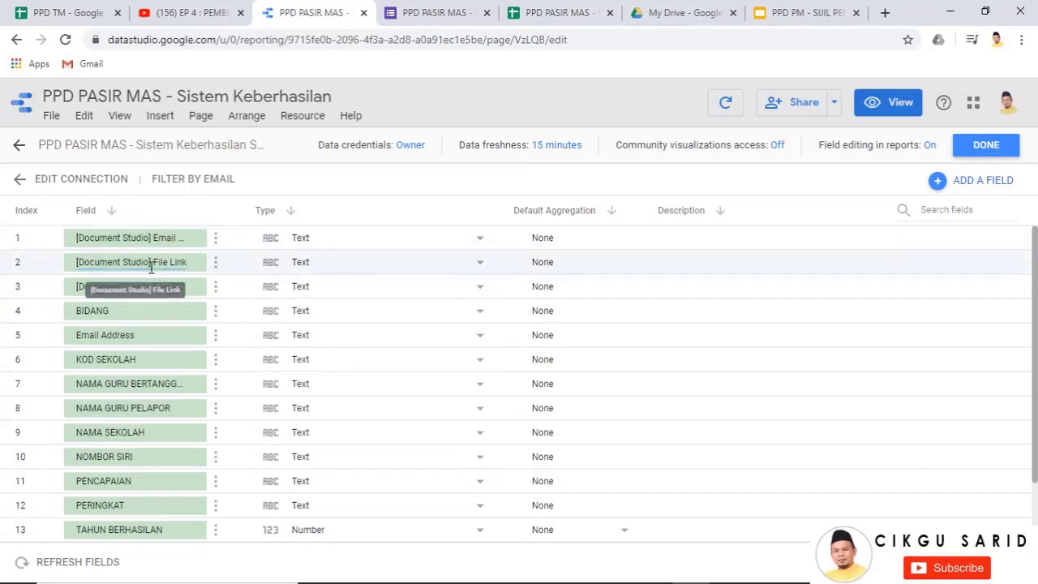
pyautogui.click(401, 271)
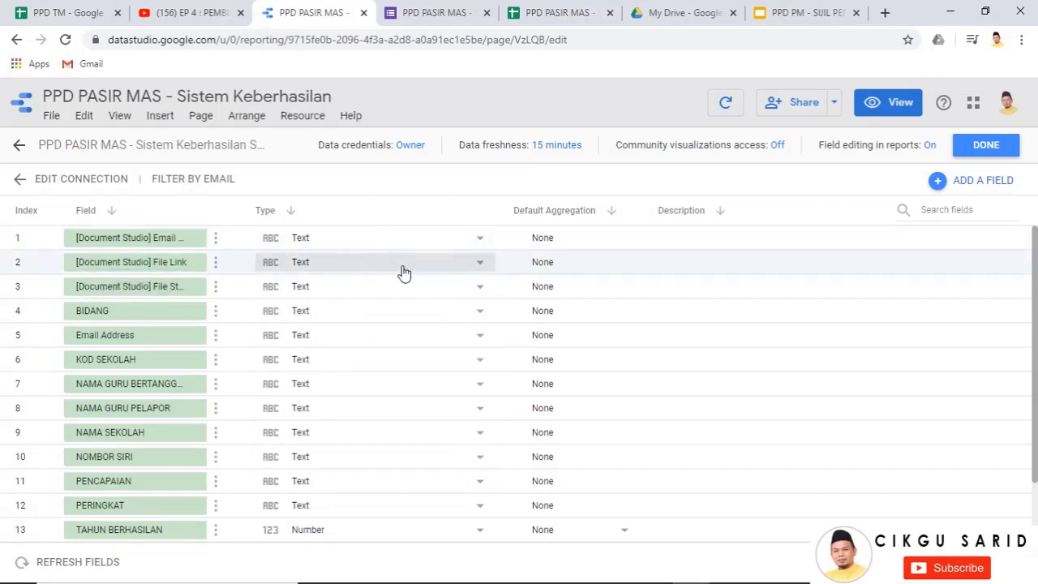
pyautogui.click(477, 265)
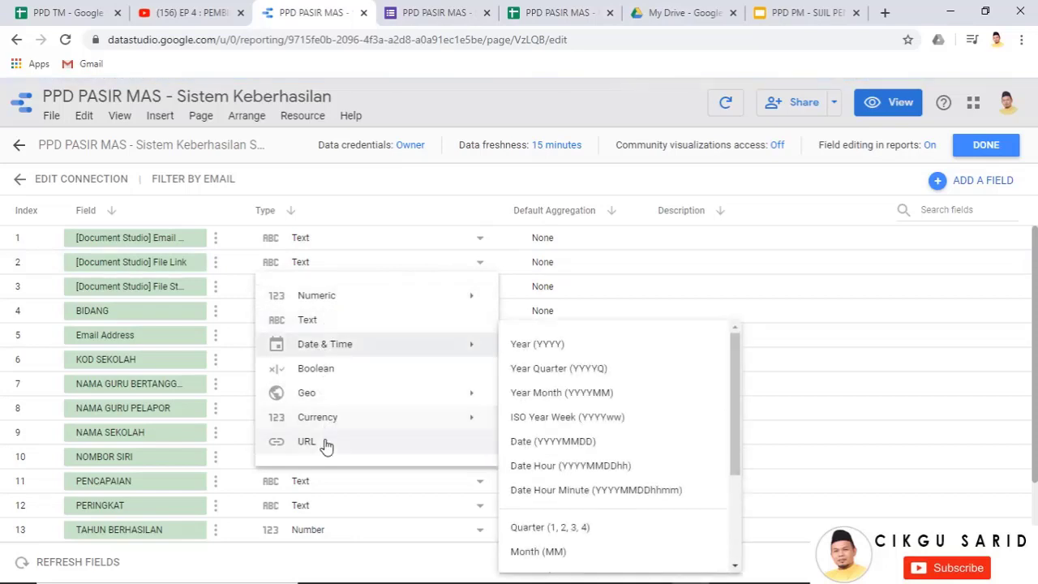
pyautogui.click(325, 444)
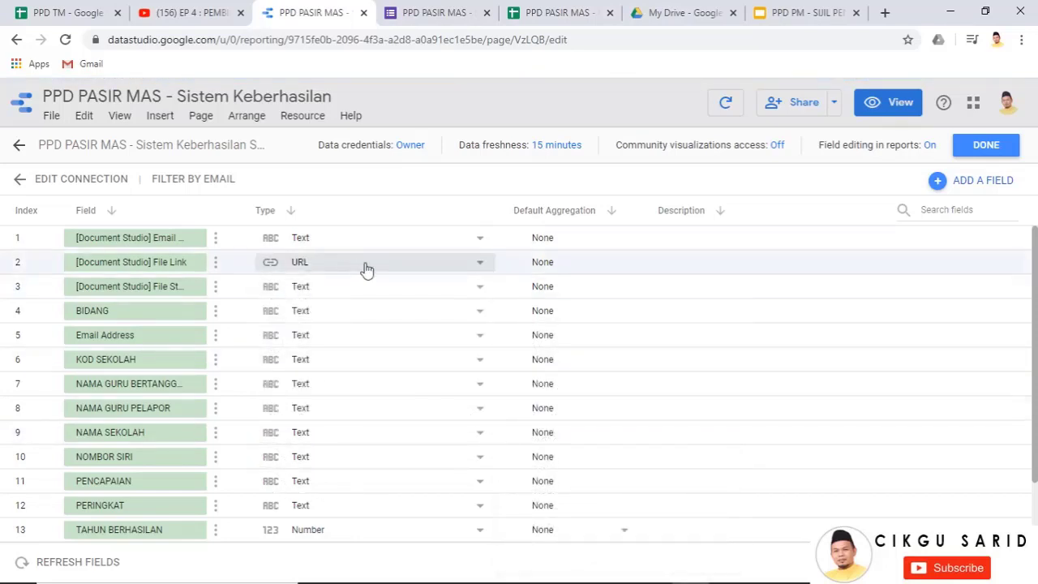
pyautogui.click(990, 149)
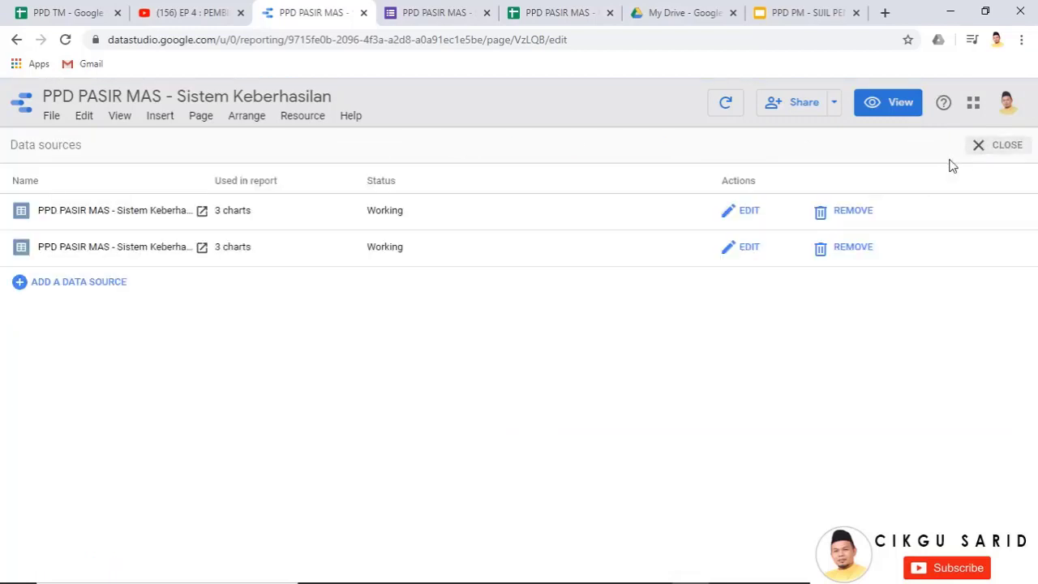
# Add the [Document Studio] File Link field as a new dimension column in the certificate table
pyautogui.click(984, 145)
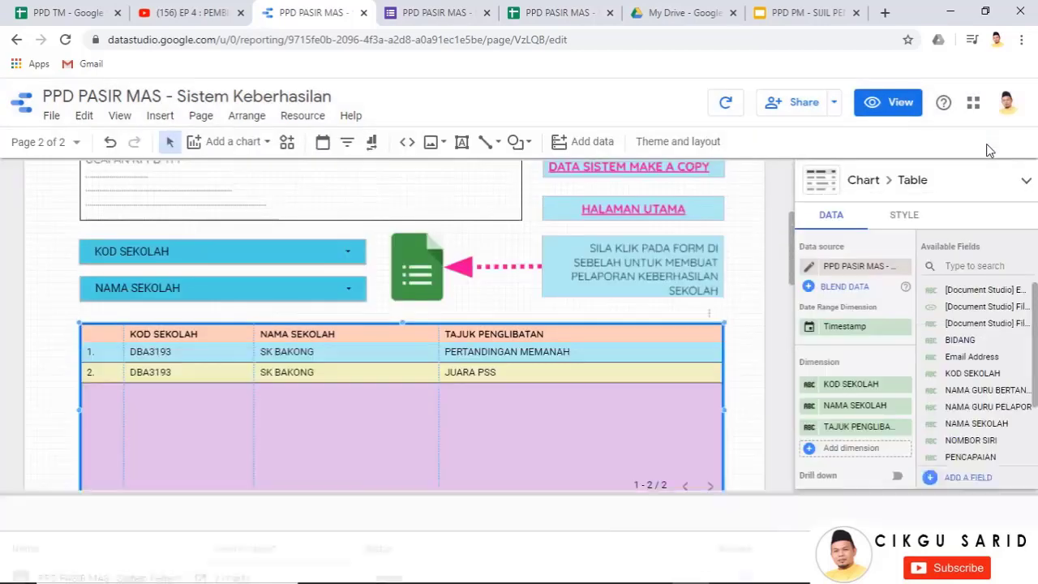
pyautogui.click(846, 451)
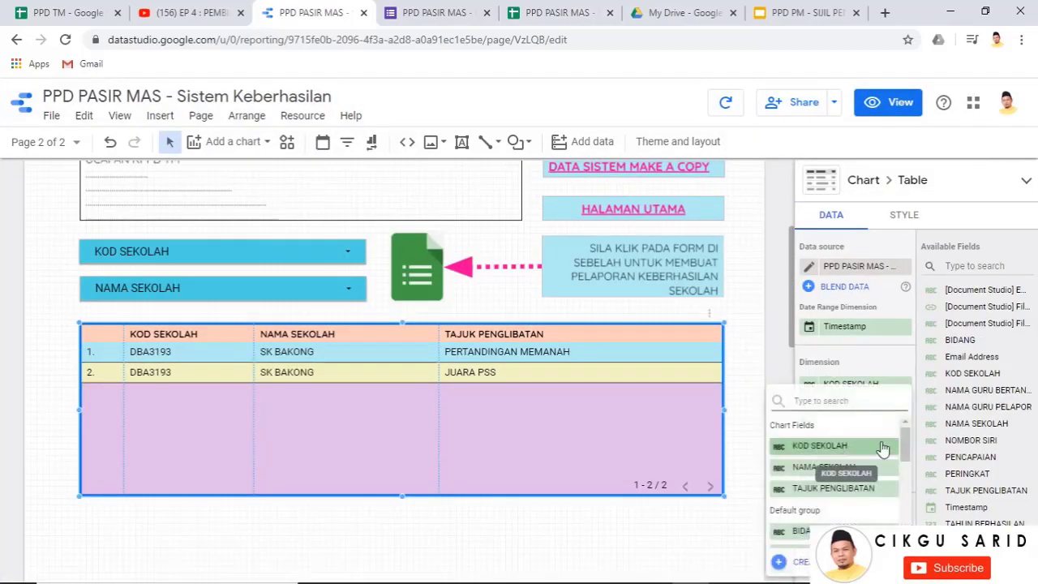
pyautogui.moveTo(907, 442); pyautogui.dragTo(895, 512)
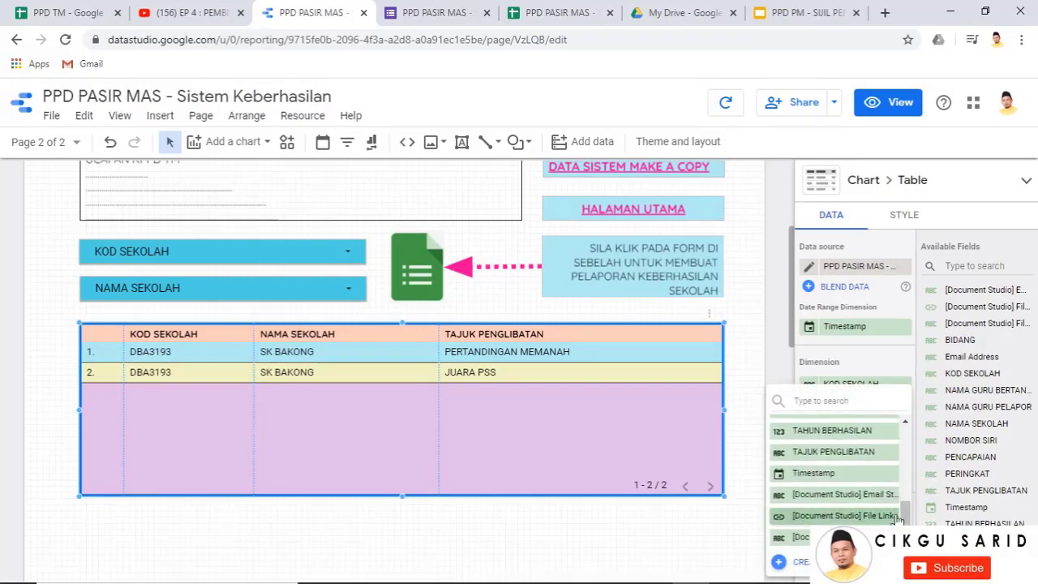
pyautogui.click(843, 516)
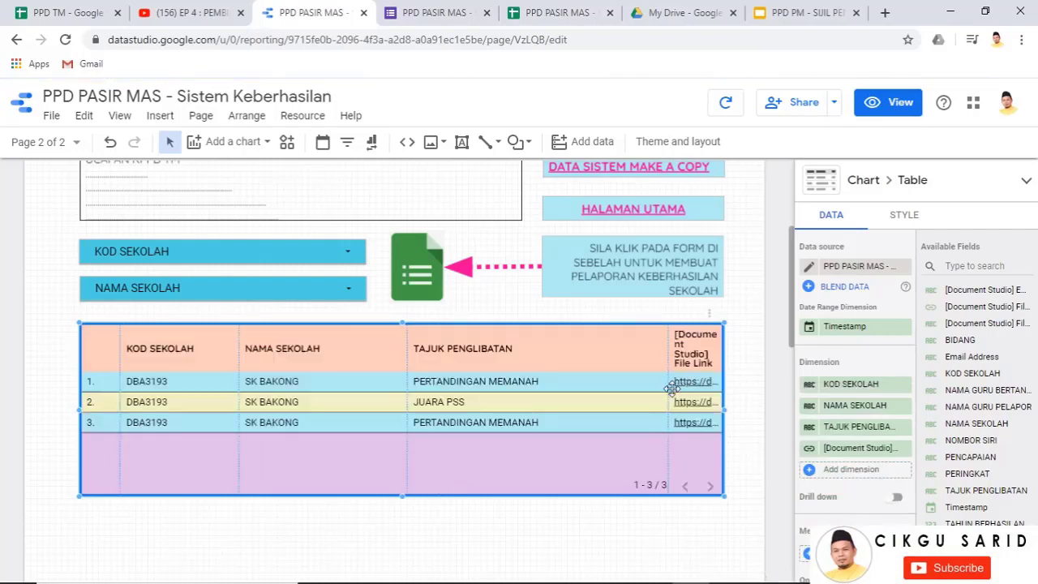
# Widen the File Link column and rename it PAUTAN SIJIL
pyautogui.moveTo(669, 389); pyautogui.dragTo(615, 392)
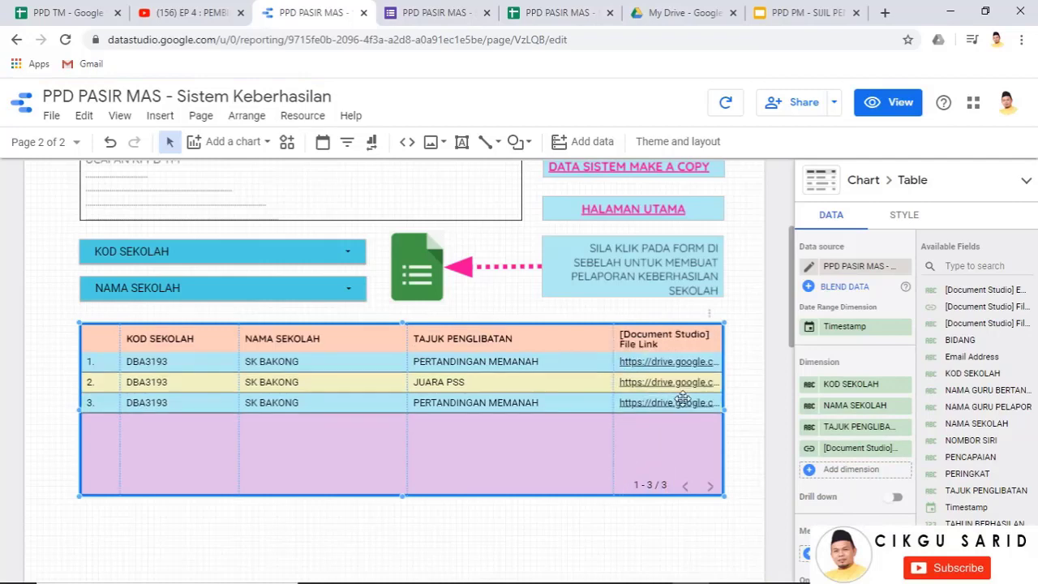
pyautogui.press('ctrl')
pyautogui.press('ctrl')
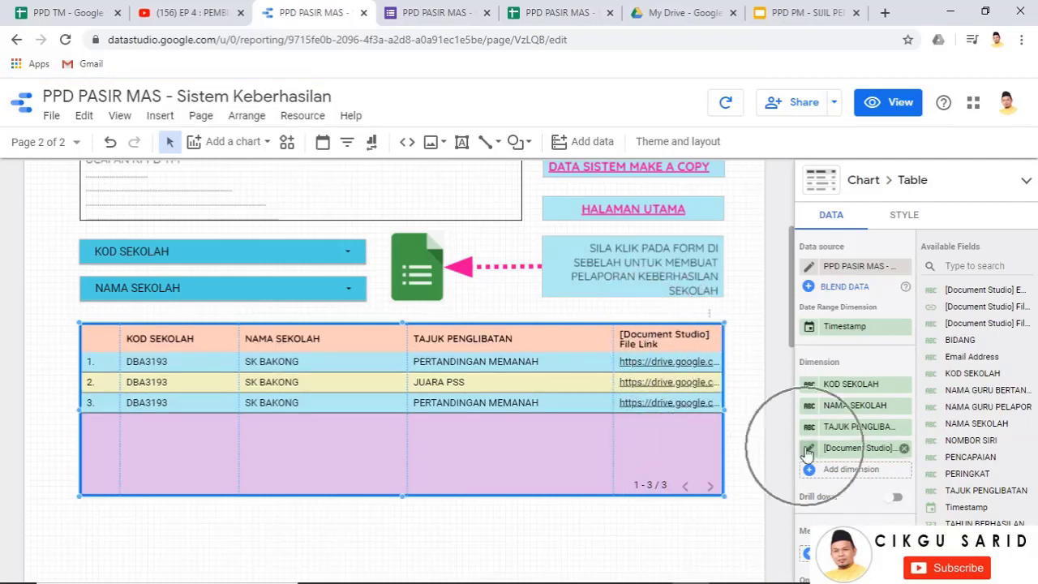
pyautogui.click(807, 450)
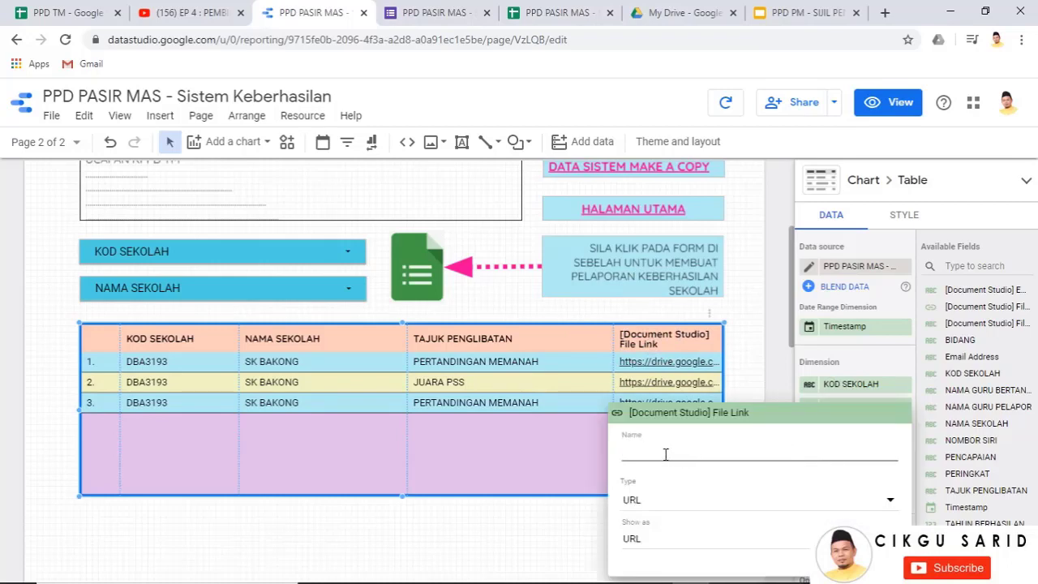
pyautogui.write('PAUTAN SIJIL')
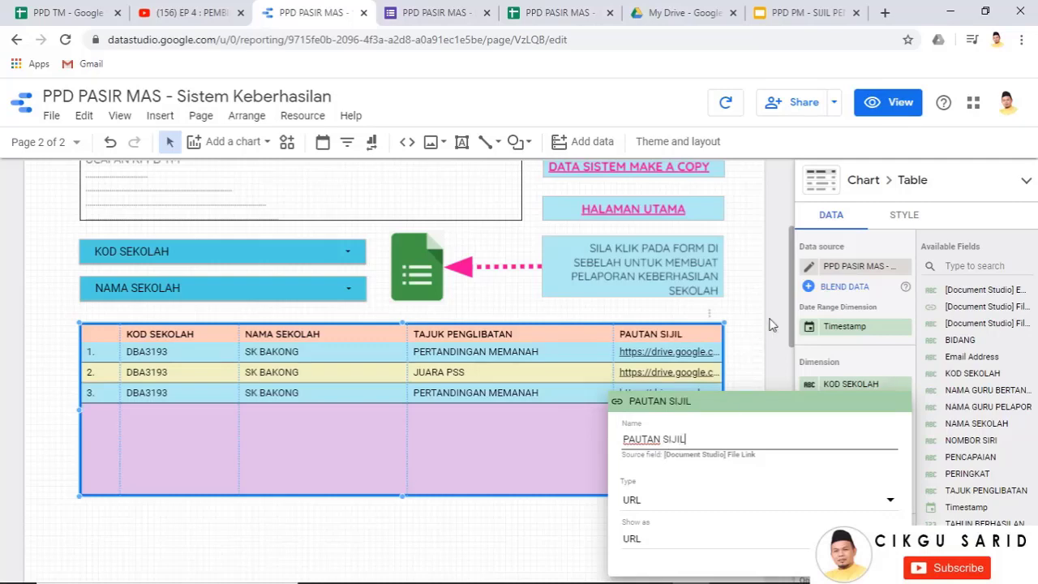
pyautogui.click(772, 324)
pyautogui.scroll(3, 771, 324)
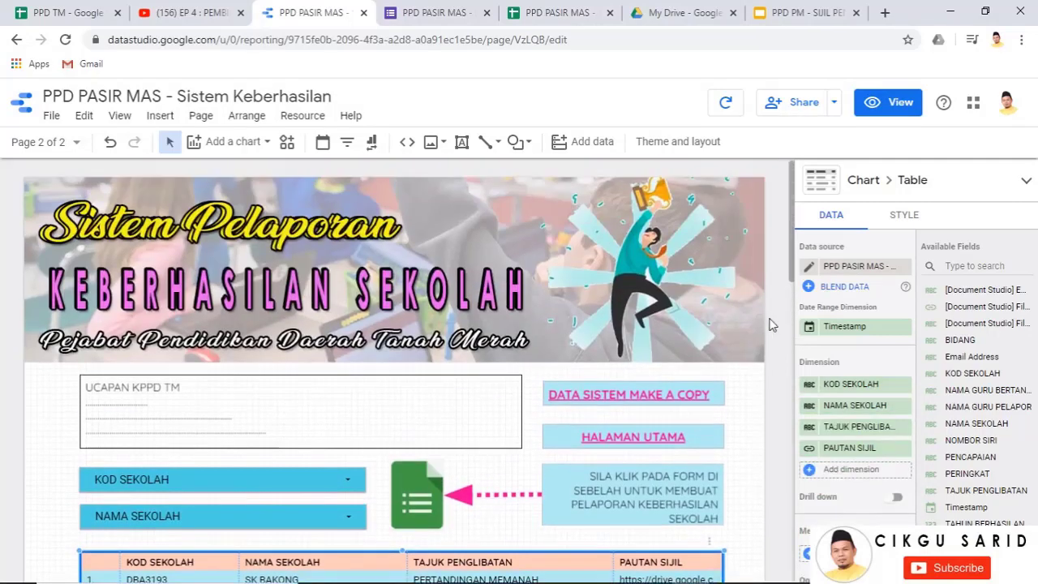
pyautogui.scroll(-2, 772, 325)
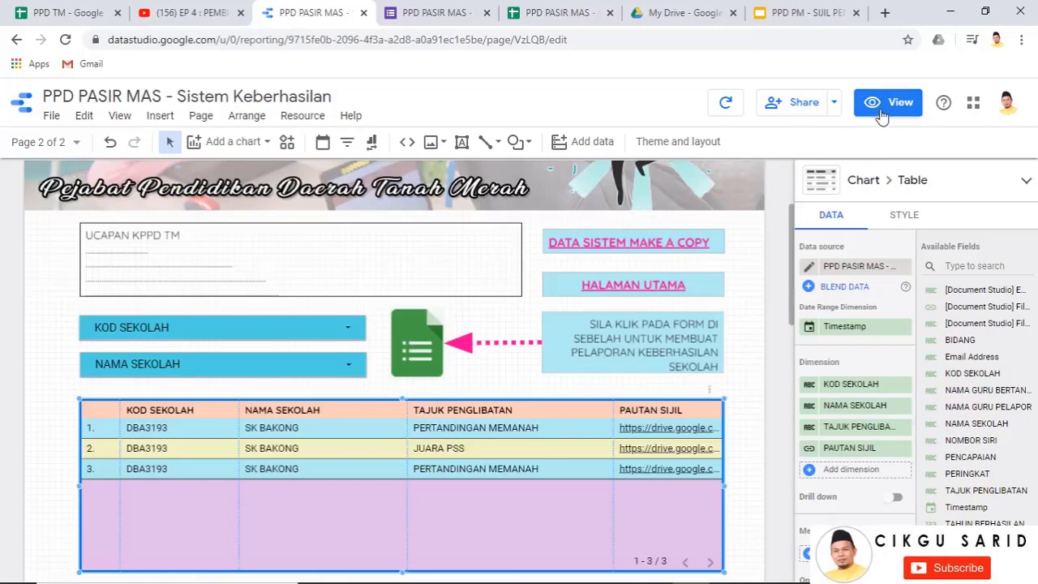
# Delete the DATA SISTEM MAKE A COPY link box from the certificate page
pyautogui.click(881, 114)
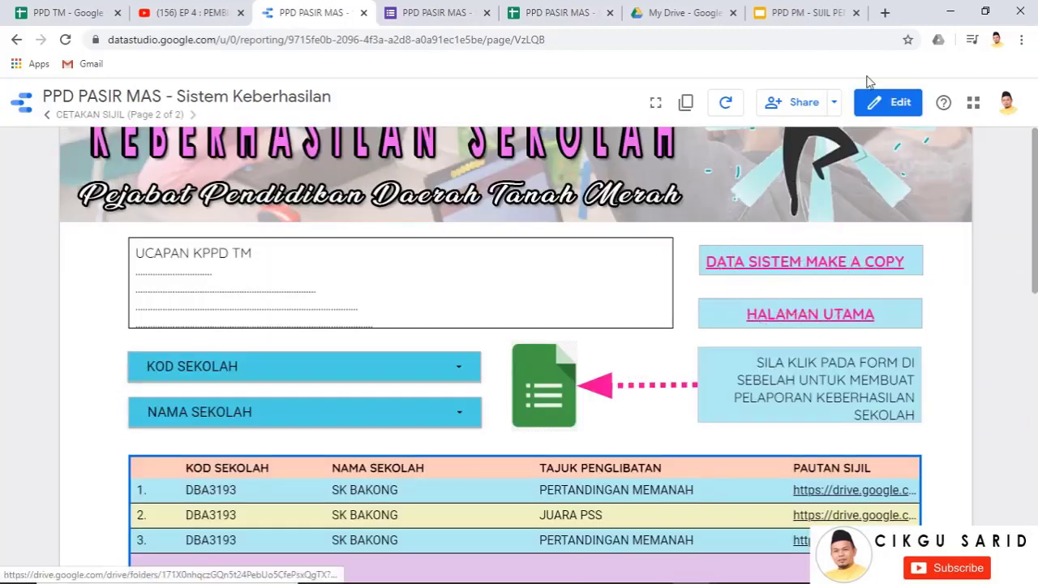
pyautogui.click(884, 101)
pyautogui.click(666, 239)
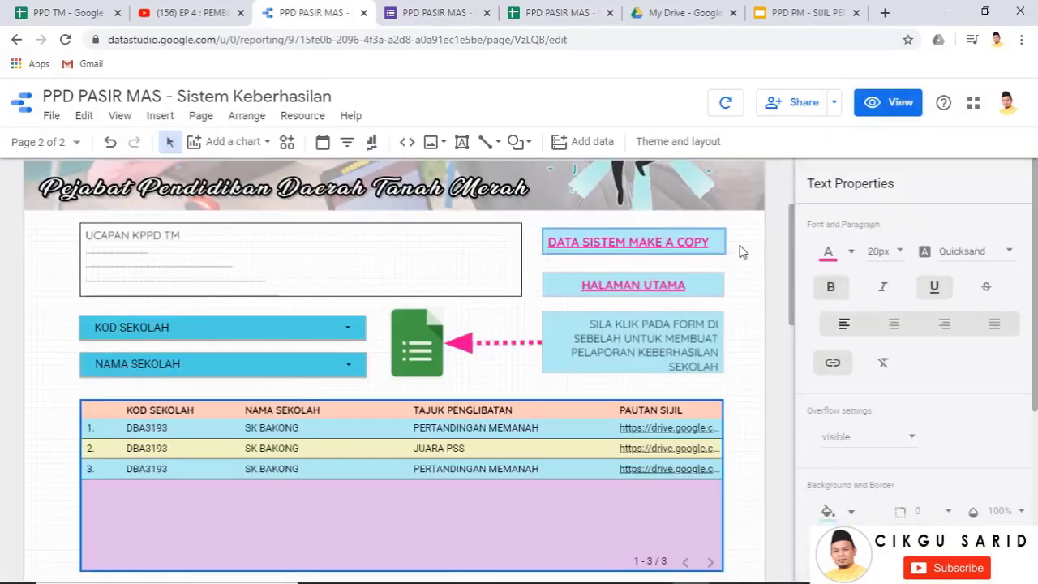
pyautogui.press('Delete')
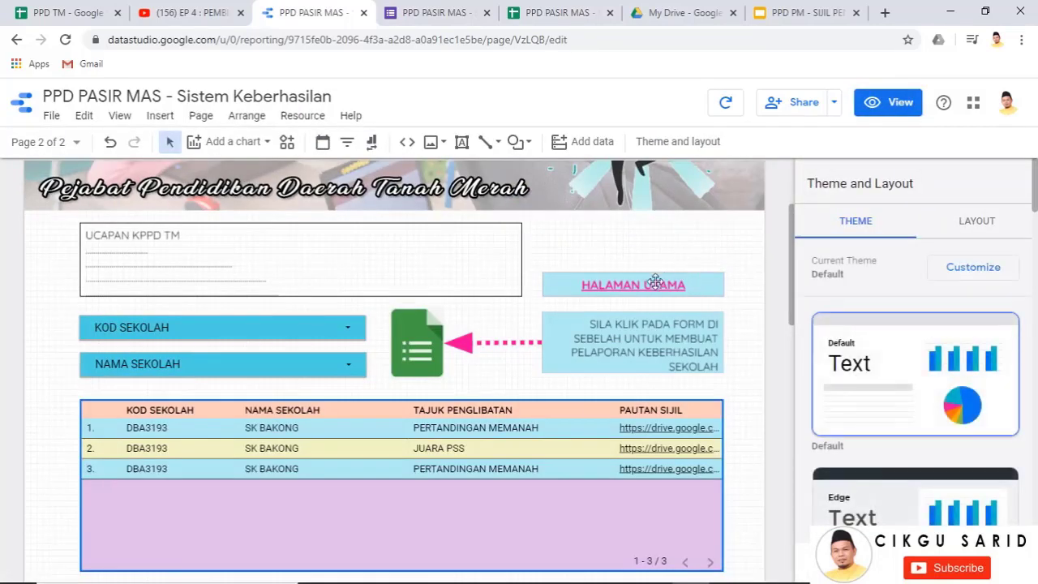
# Go to the main SISTEM page via HALAMAN UTAMA and select its DATA SISTEM MAKE A COPY box in edit mode
pyautogui.click(888, 102)
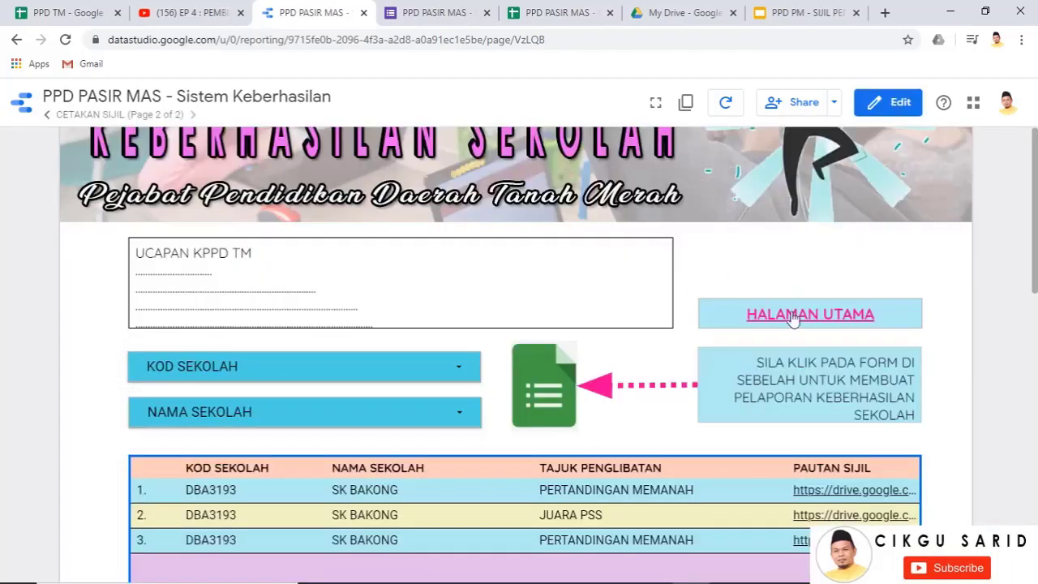
pyautogui.click(793, 316)
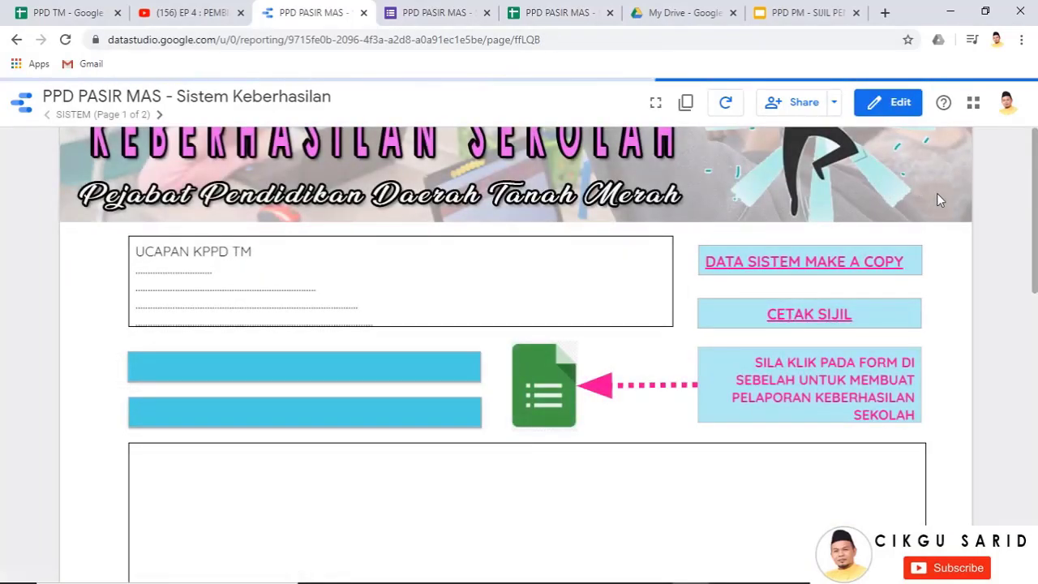
pyautogui.click(898, 107)
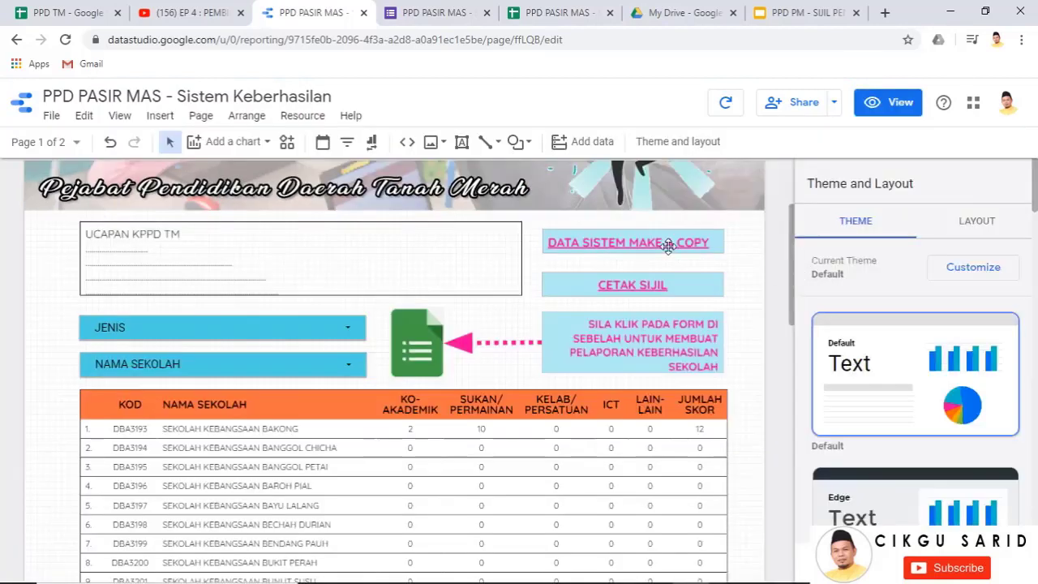
pyautogui.click(669, 247)
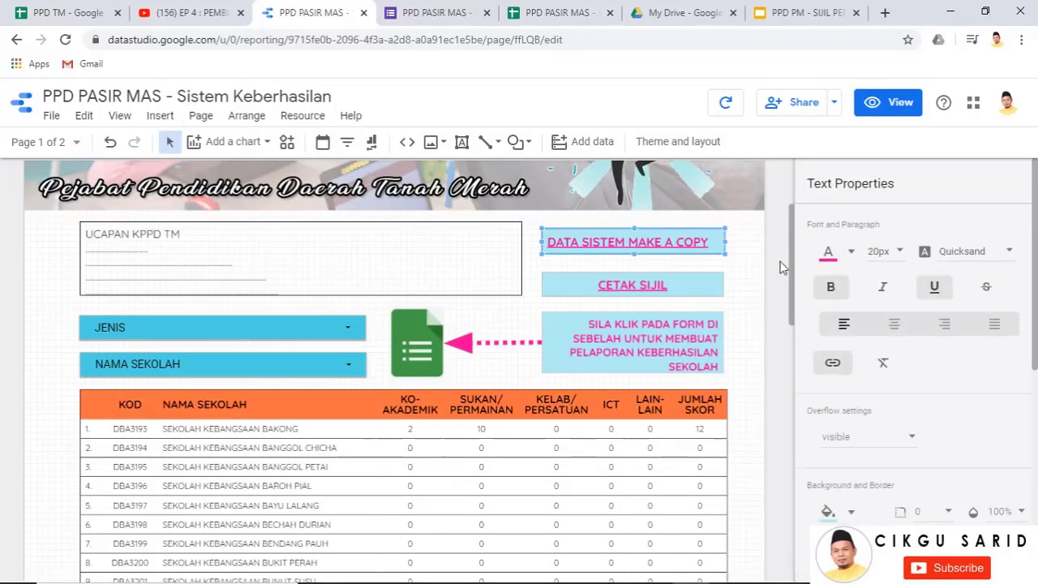
# Delete the DATA SISTEM MAKE A COPY box from the SISTEM page
pyautogui.press('Delete')
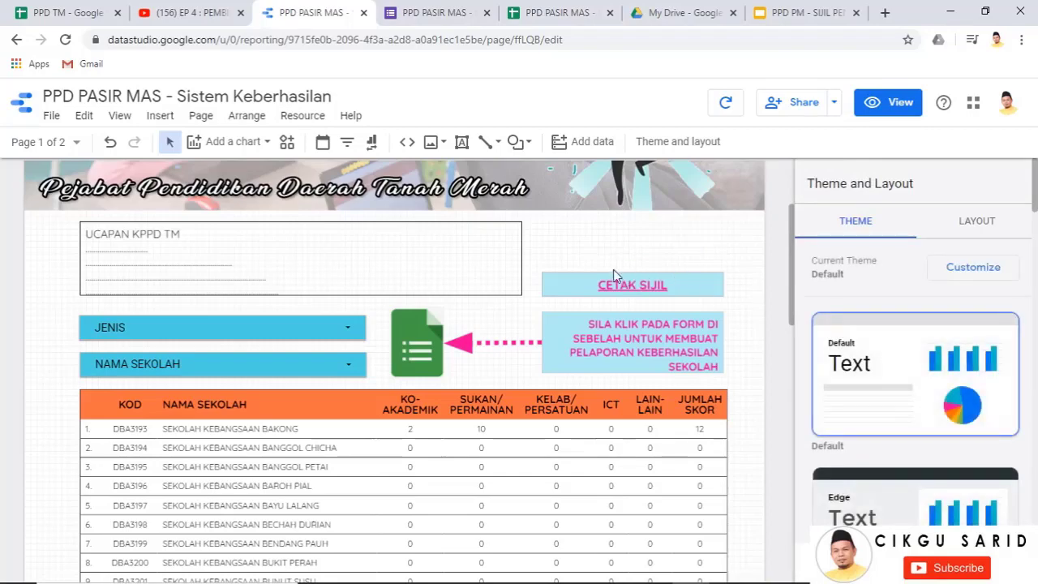
pyautogui.scroll(1, 758, 327)
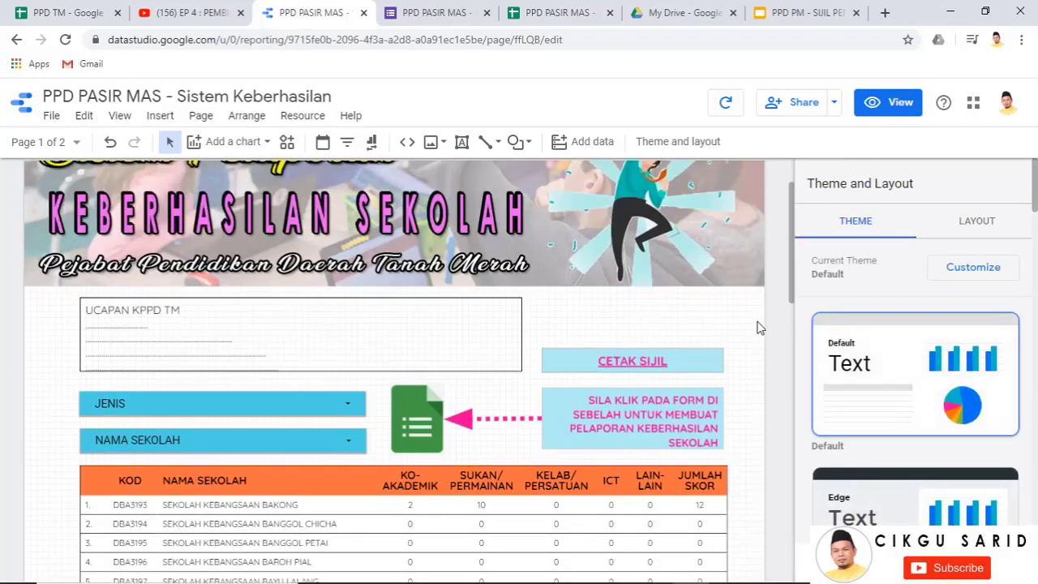
pyautogui.scroll(-3, 759, 327)
pyautogui.scroll(4, 733, 378)
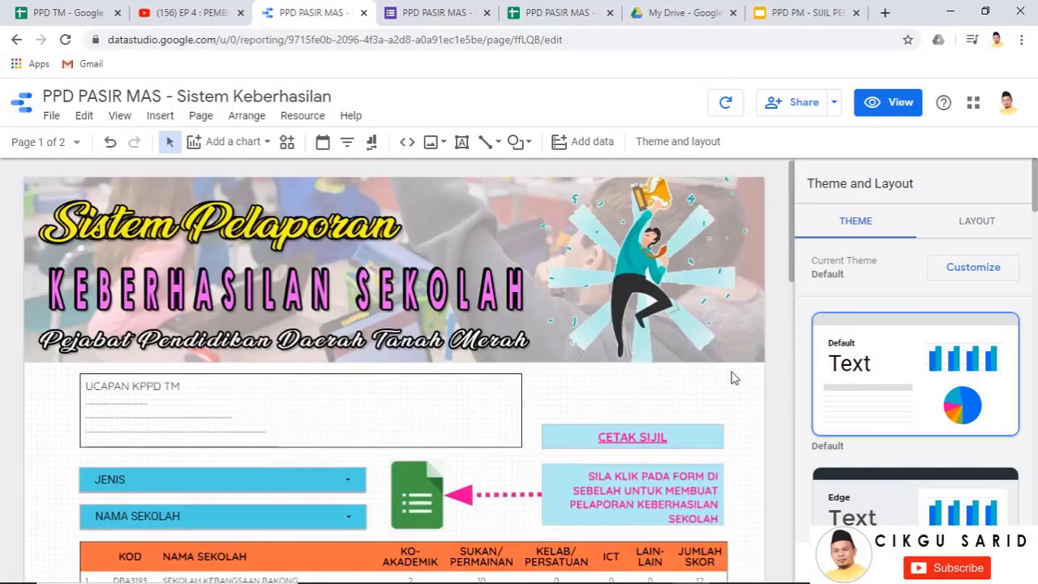
pyautogui.scroll(-2, 767, 305)
# Preview the report and follow the link to the CETAKAN SIJIL certificate page
pyautogui.click(889, 113)
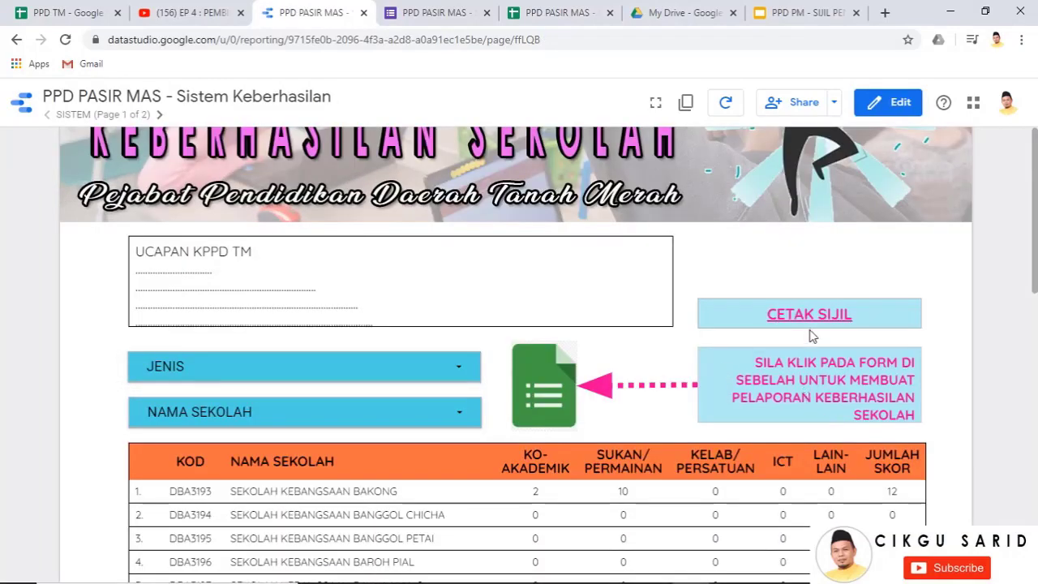
pyautogui.click(814, 323)
pyautogui.scroll(-2, 824, 329)
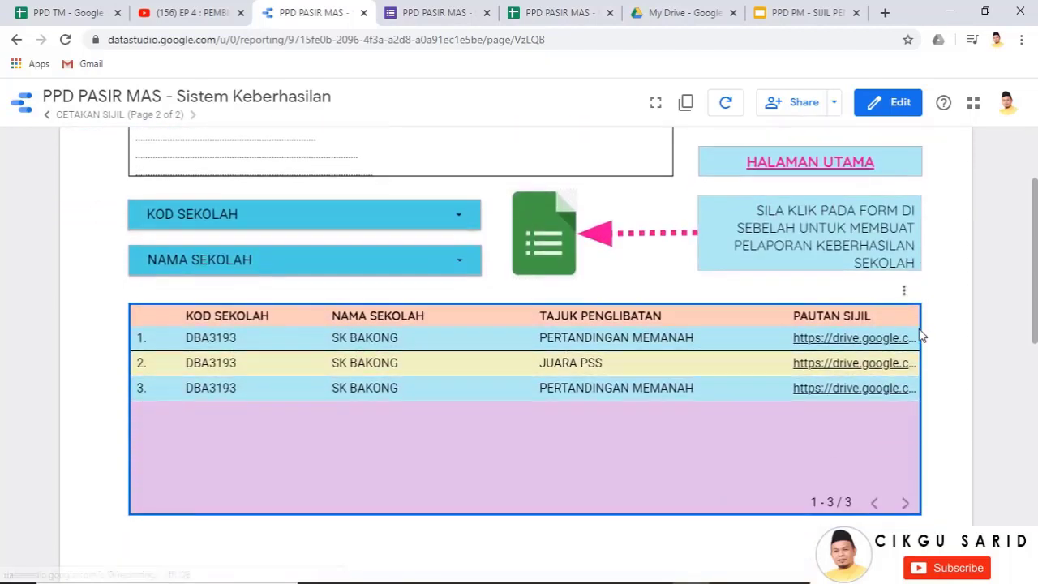
# Open the first row's PAUTAN SIJIL link to view the certificate PDF, then return to My Drive
pyautogui.click(851, 339)
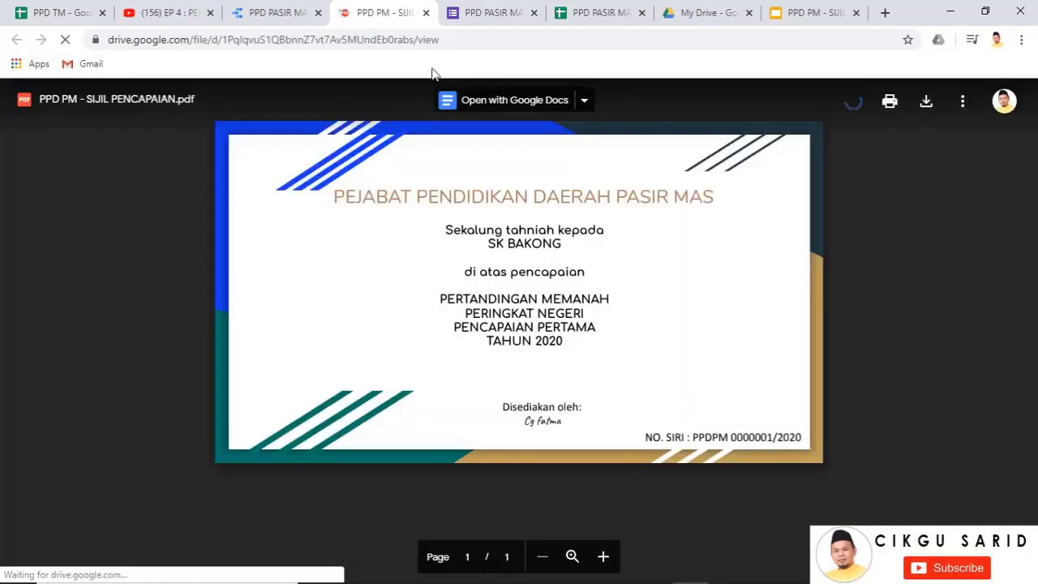
pyautogui.click(705, 13)
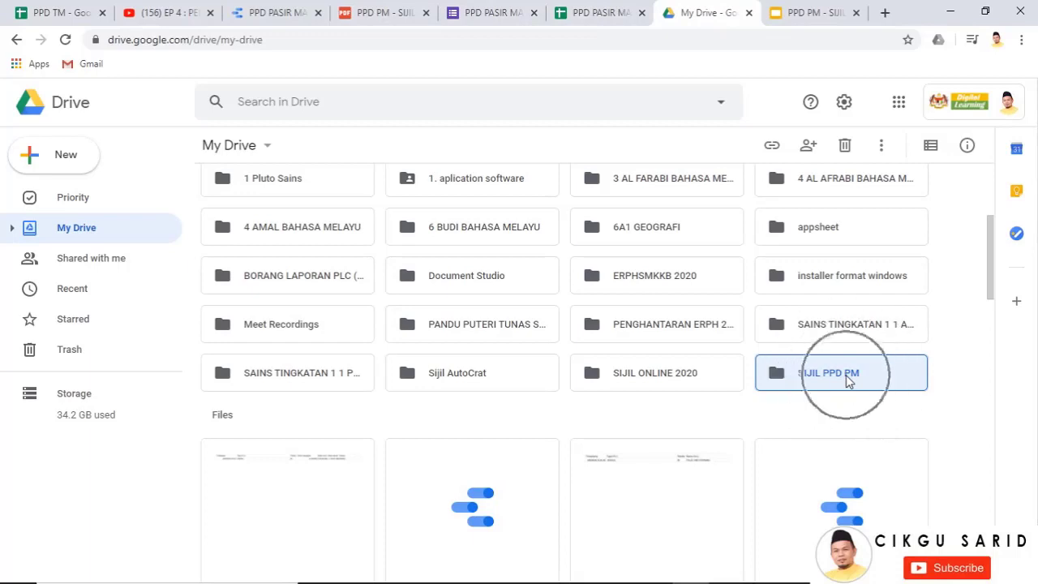
# Set the SIJIL PPD PM folder's link sharing to On – Public on the web
pyautogui.press('ctrl')
pyautogui.press('ctrl')
pyautogui.press('ctrl')
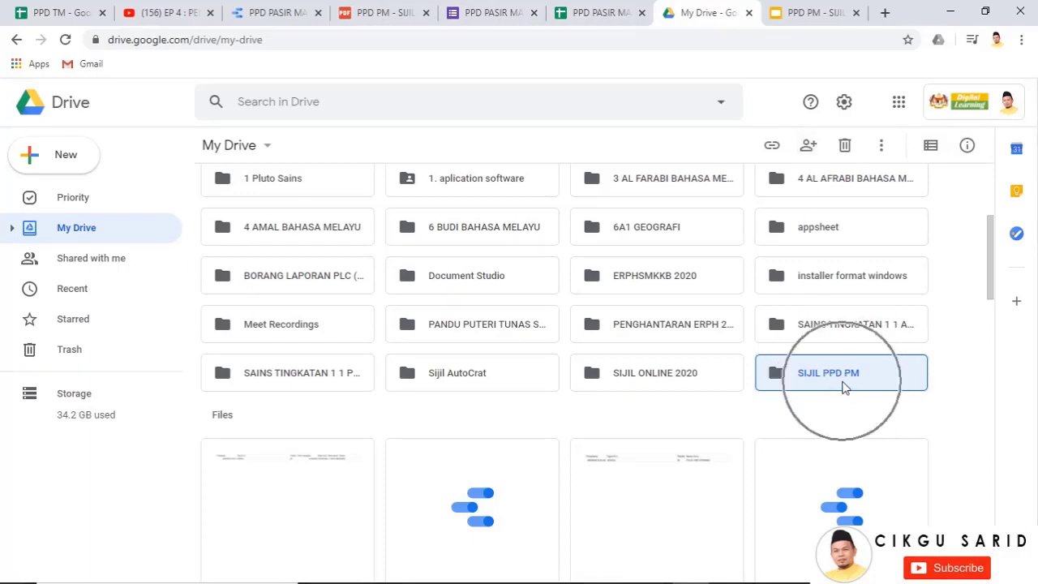
pyautogui.press('ctrl')
pyautogui.click(810, 146)
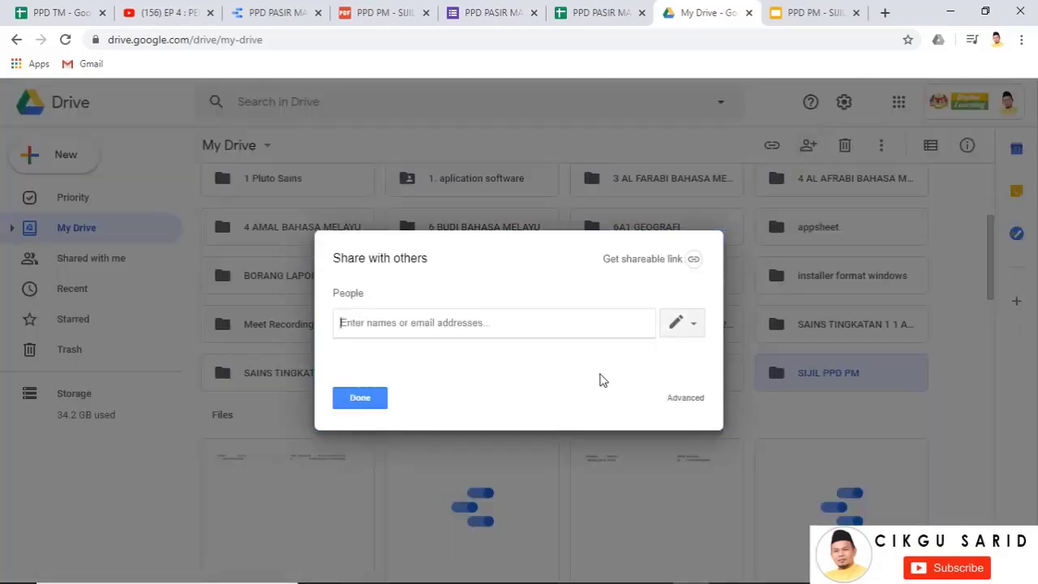
pyautogui.click(687, 398)
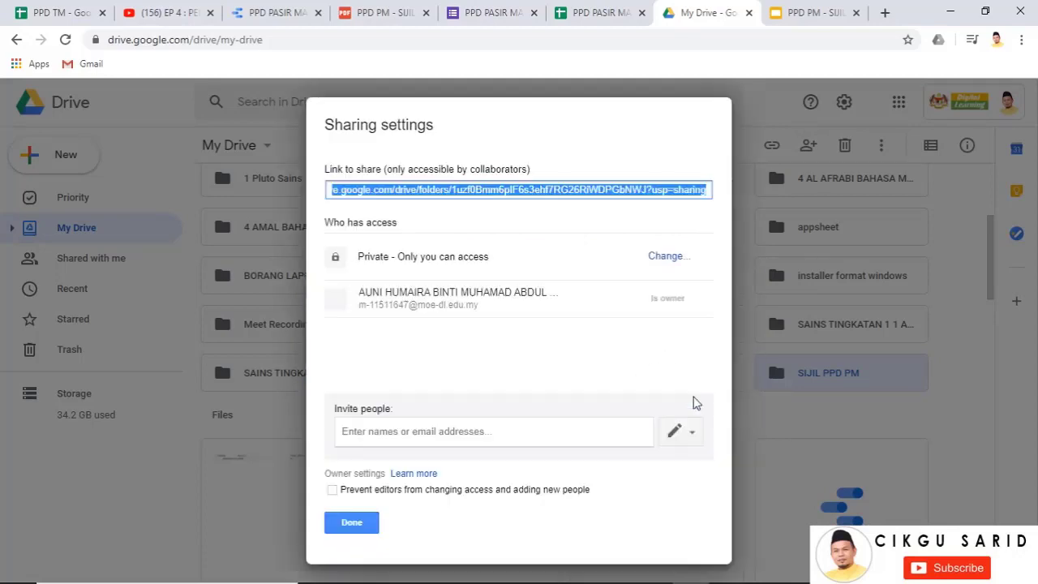
pyautogui.click(673, 260)
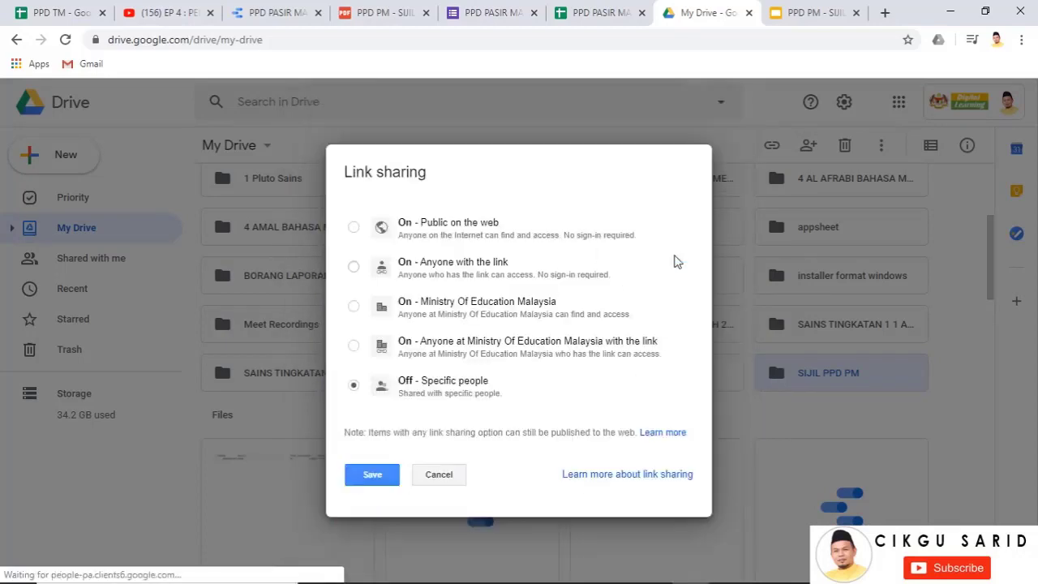
pyautogui.click(354, 227)
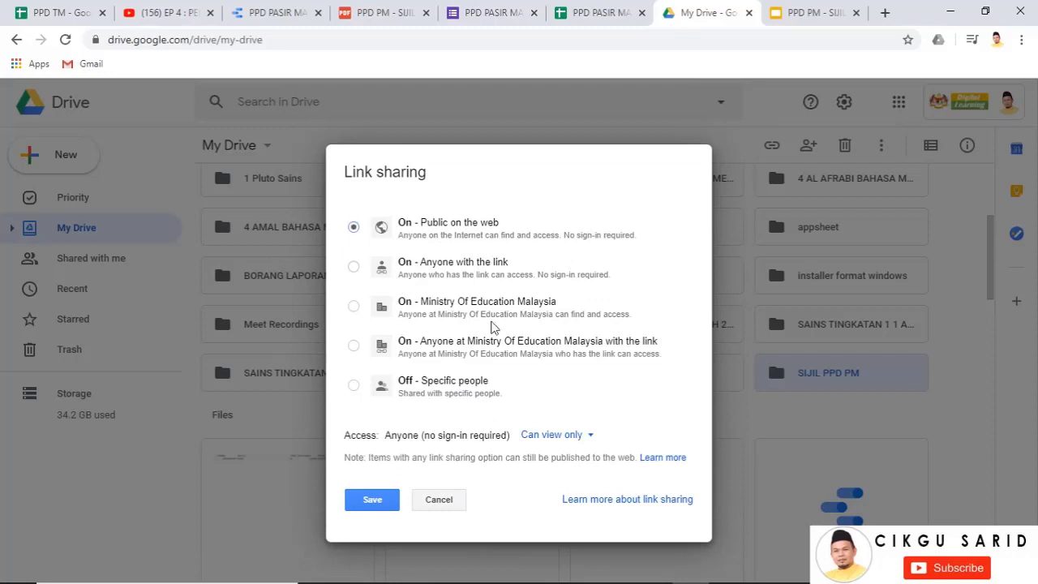
pyautogui.click(372, 501)
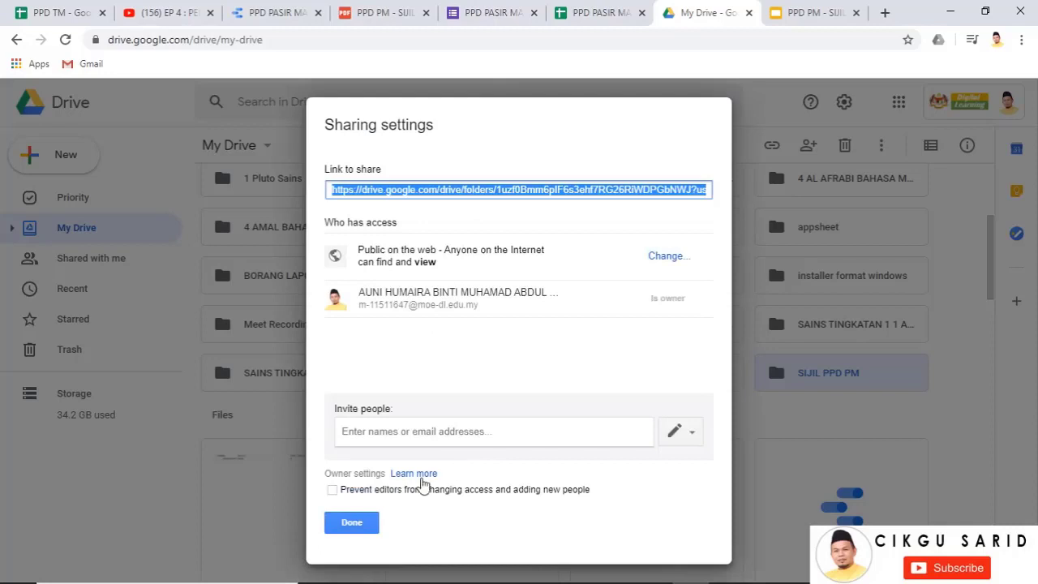
pyautogui.click(364, 525)
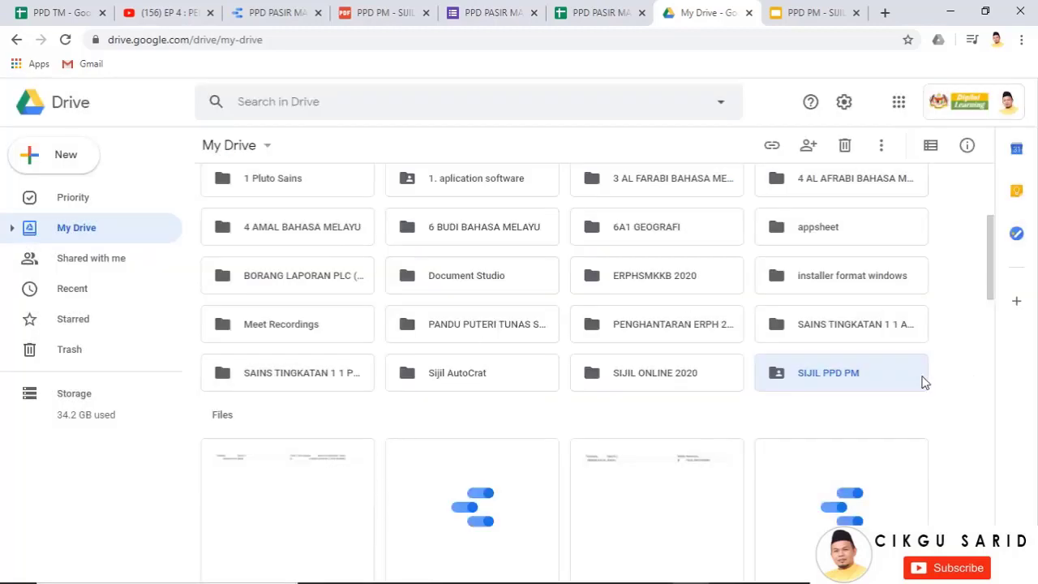
pyautogui.click(767, 10)
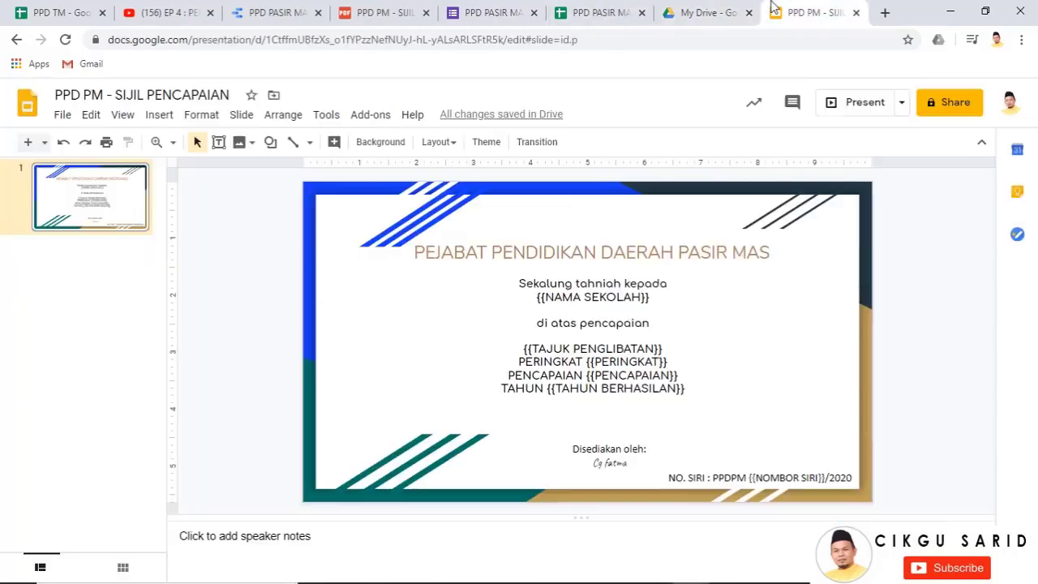
# Close the Slides, Drive, spreadsheet, form and certificate PDF tabs, keeping the Data Studio report
pyautogui.click(857, 13)
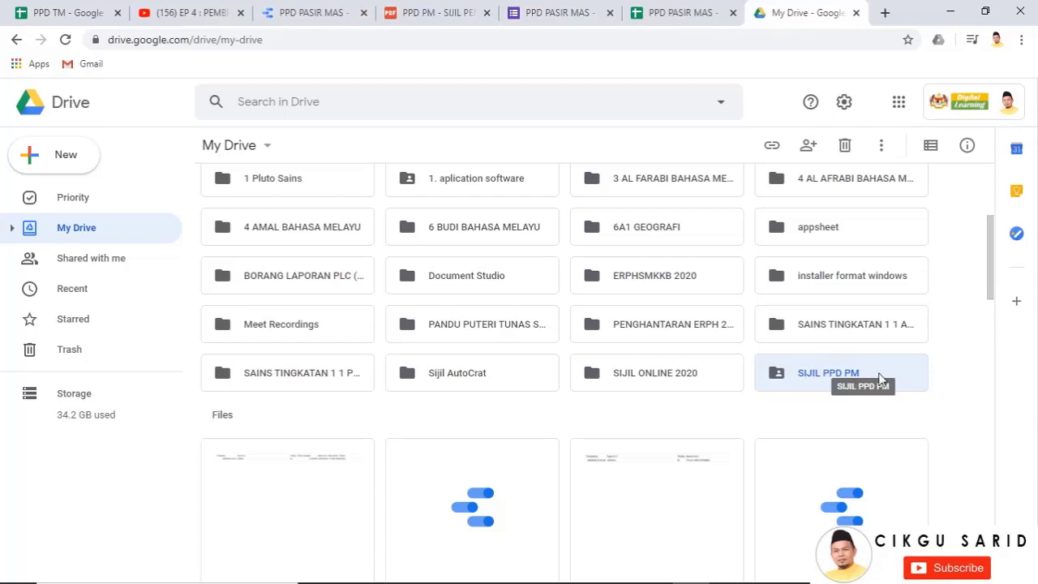
pyautogui.click(857, 13)
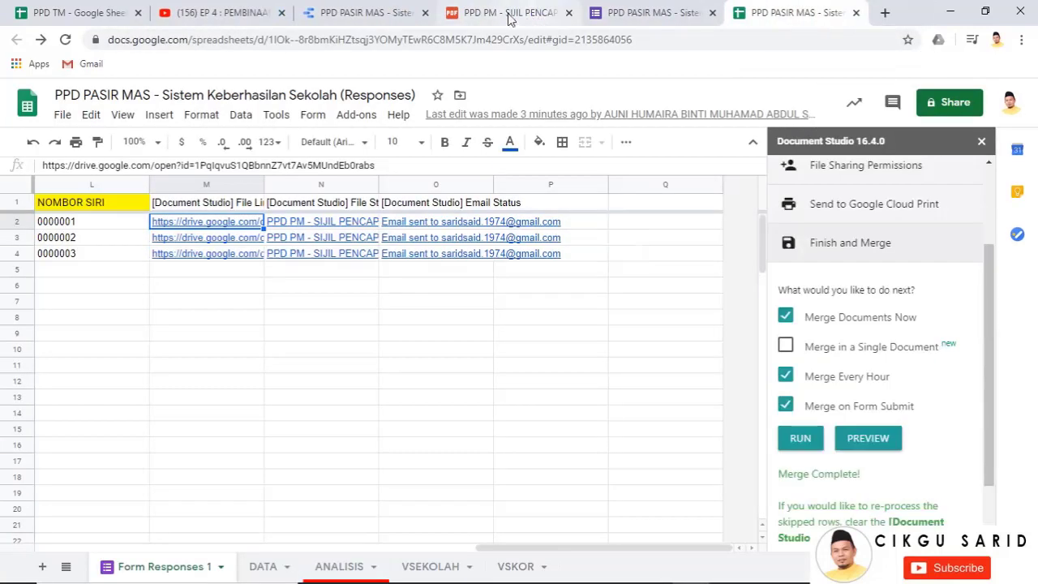
pyautogui.click(373, 10)
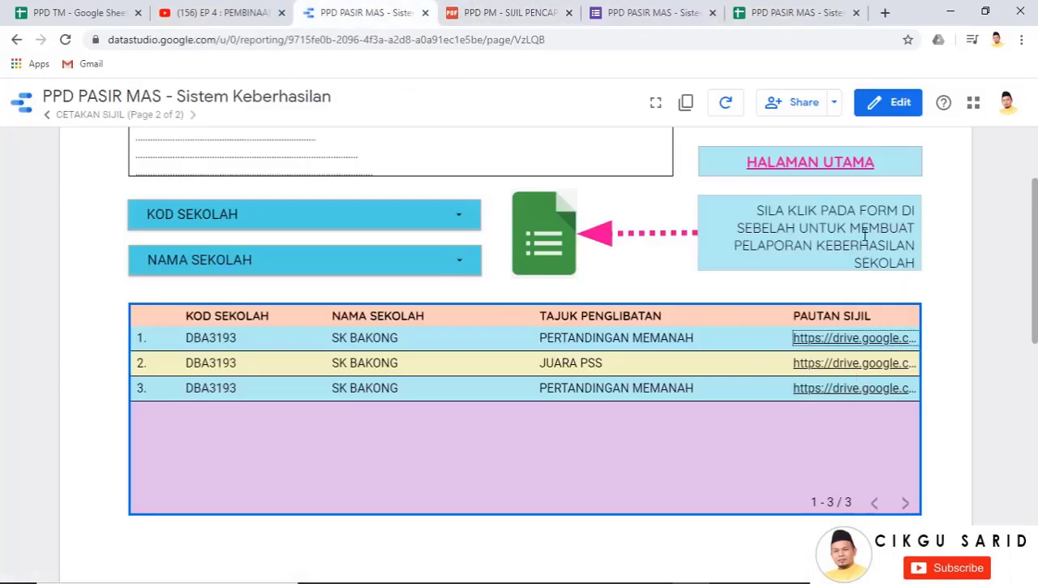
pyautogui.click(853, 392)
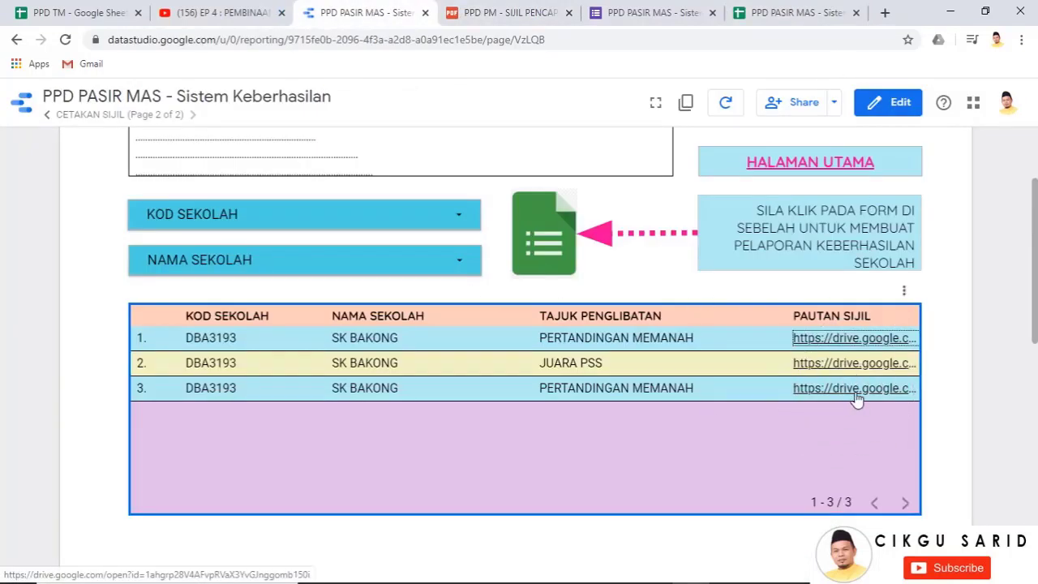
pyautogui.click(856, 14)
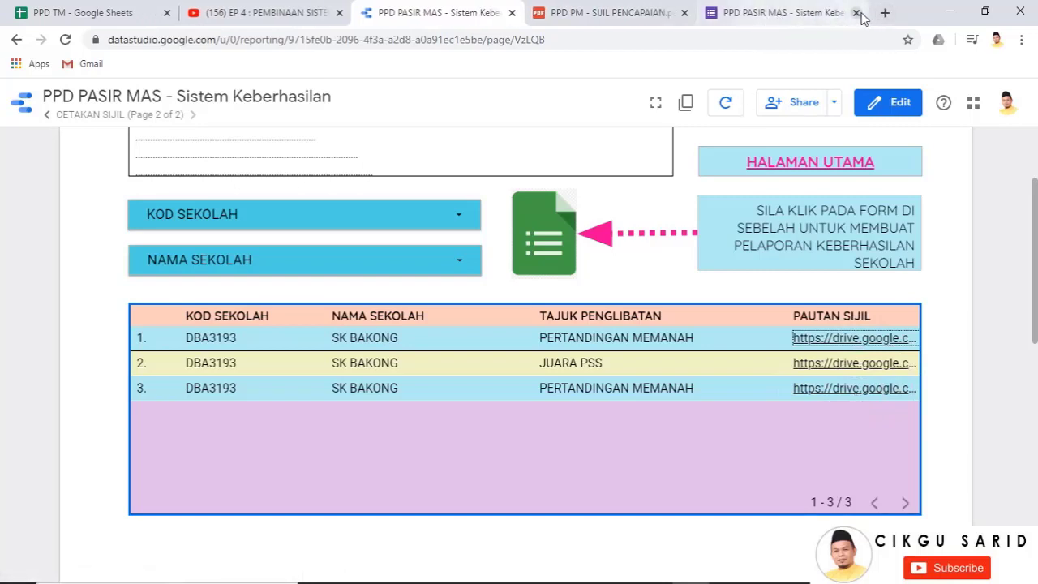
pyautogui.click(857, 14)
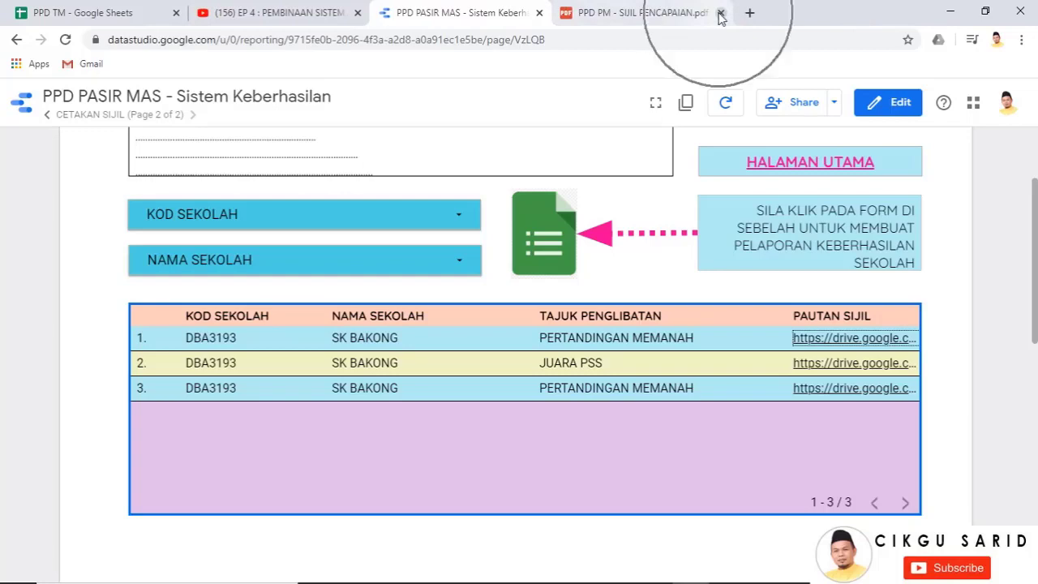
pyautogui.click(665, 13)
pyautogui.click(720, 13)
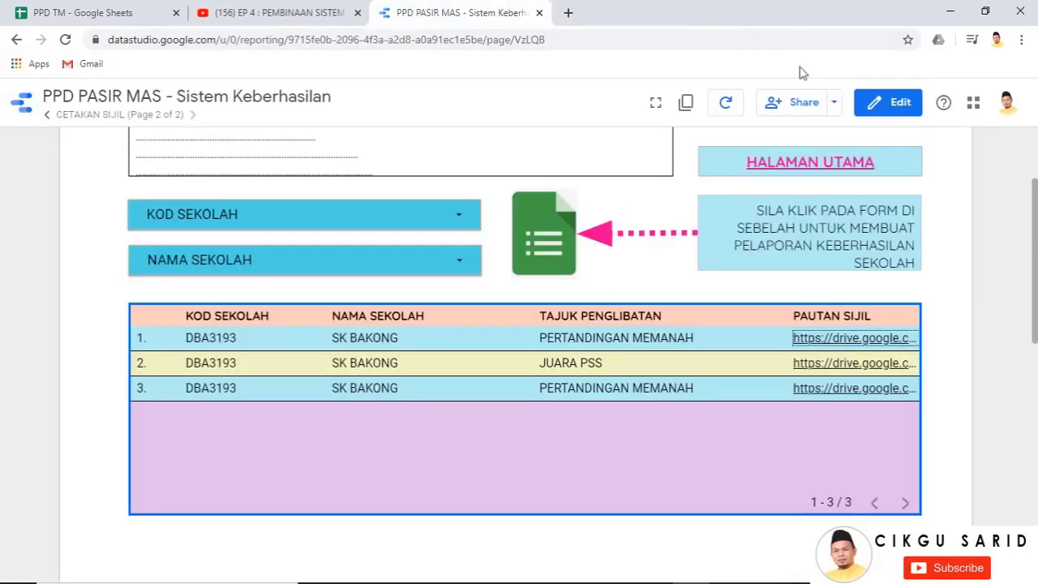
pyautogui.scroll(4, 624, 235)
pyautogui.scroll(-1, 680, 318)
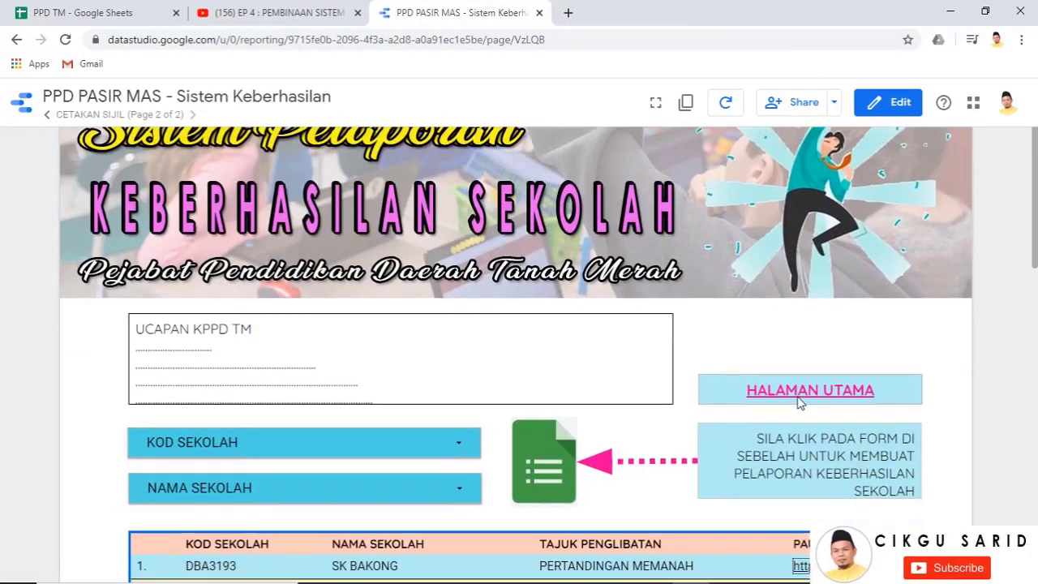
# Return the report to its SISTEM main page via HALAMAN UTAMA
pyautogui.click(803, 393)
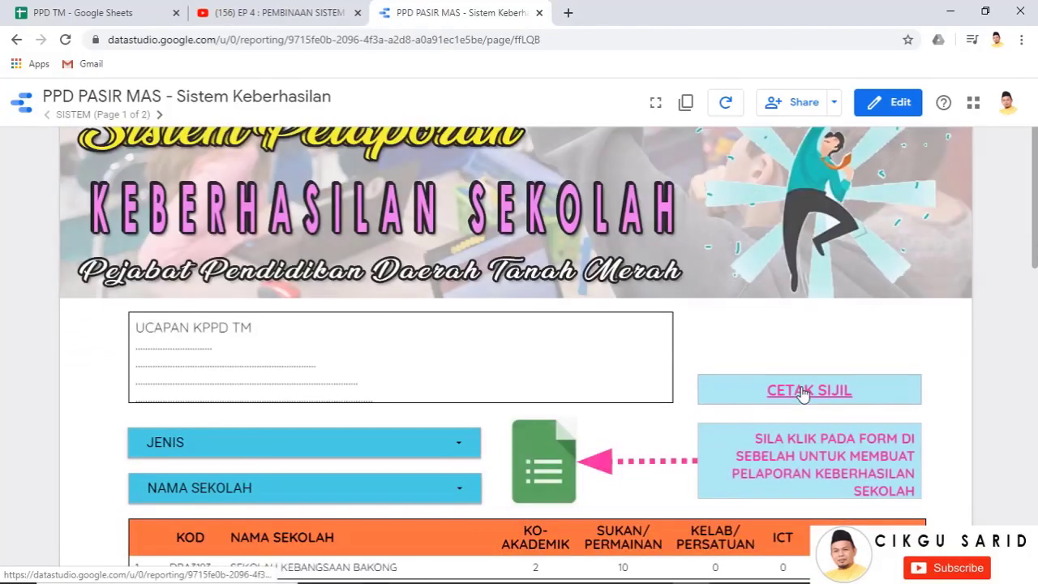
pyautogui.scroll(1, 406, 211)
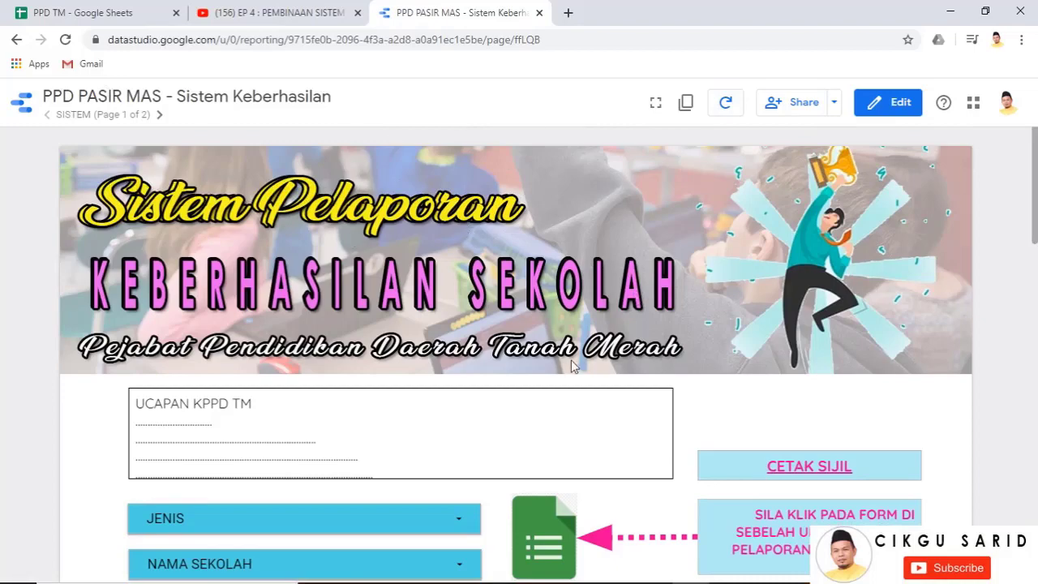
pyautogui.scroll(-3, 399, 400)
pyautogui.scroll(-3, 130, 304)
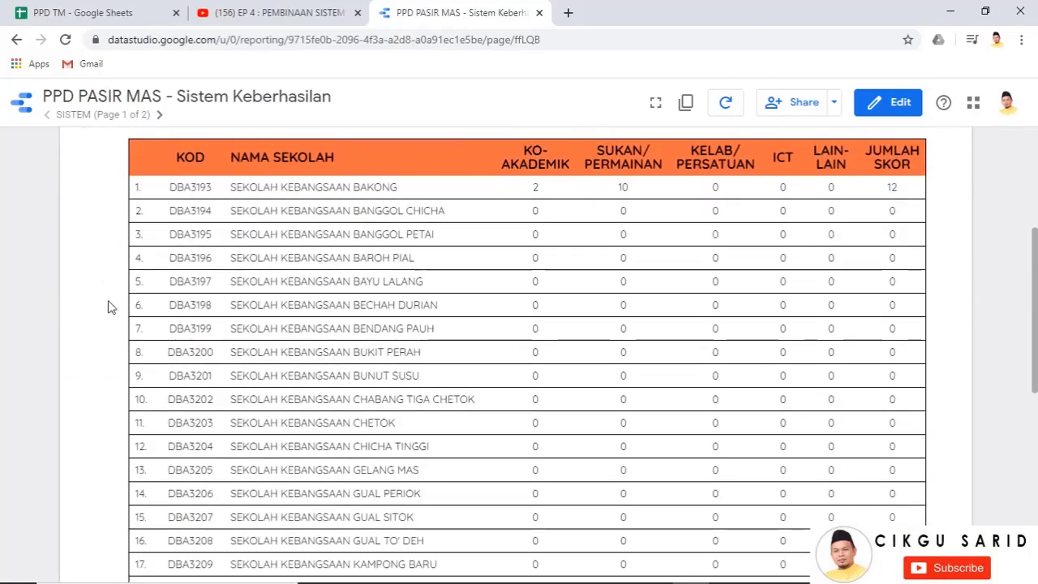
pyautogui.scroll(4, 704, 299)
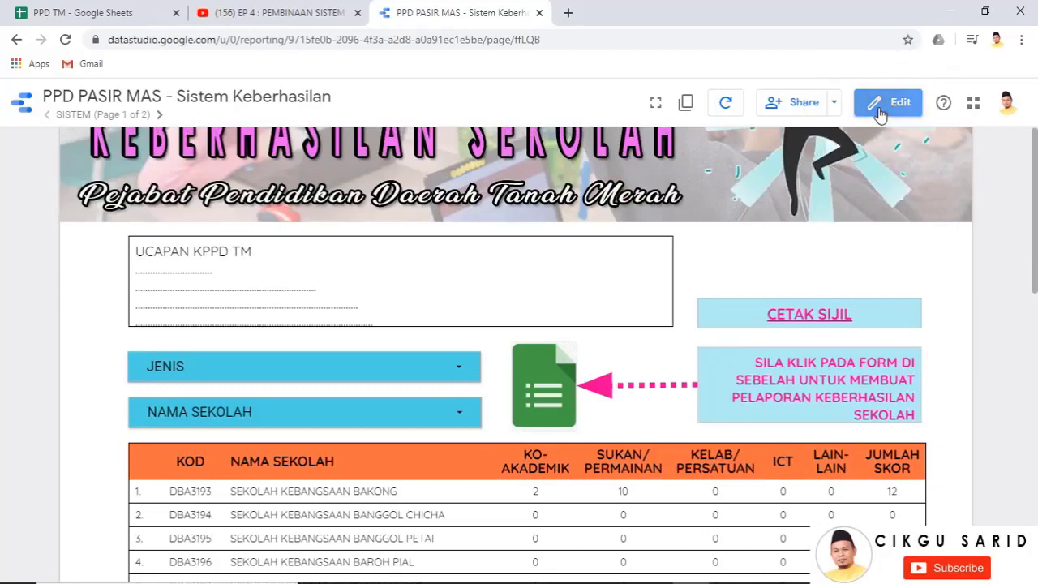
# Set the report theme's background colour to pale yellow and switch back to view mode
pyautogui.click(880, 110)
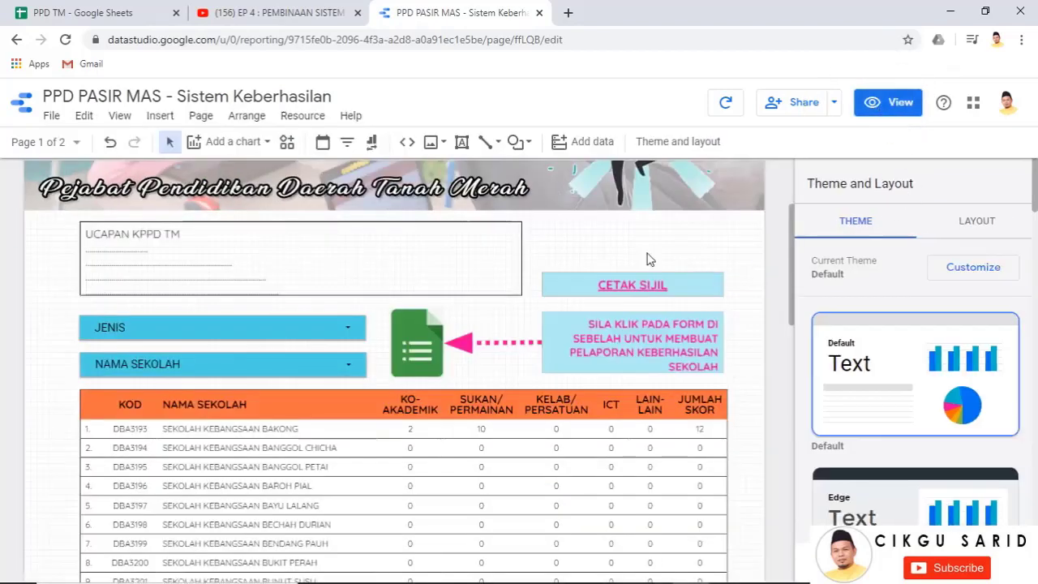
pyautogui.click(971, 274)
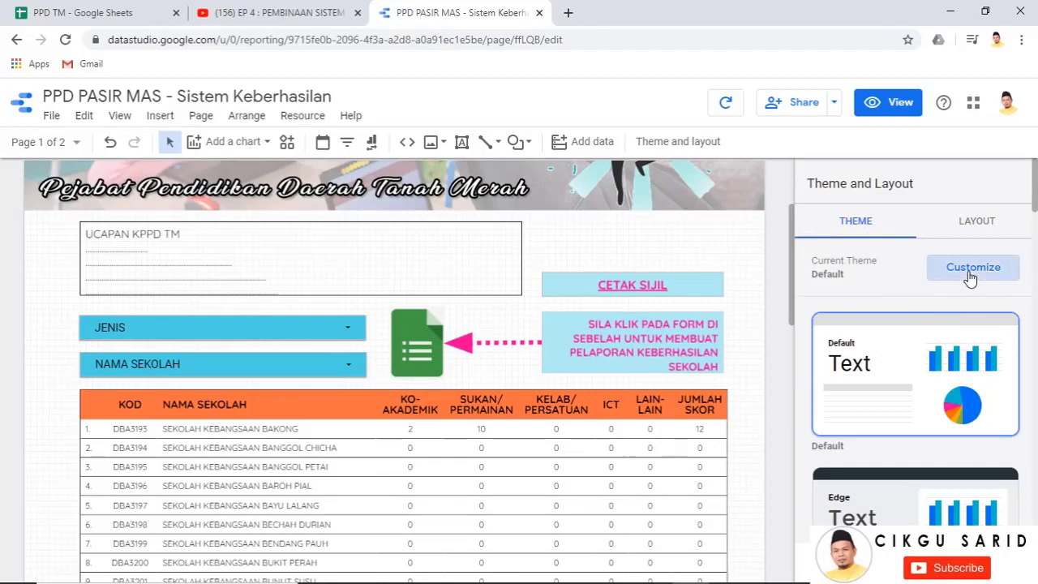
pyautogui.press('ctrl')
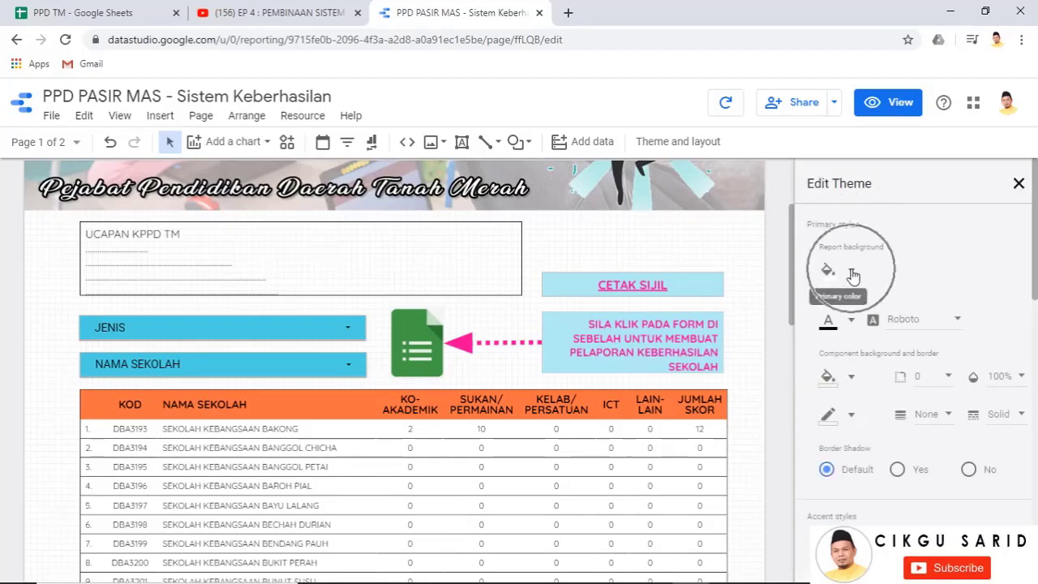
pyautogui.click(853, 276)
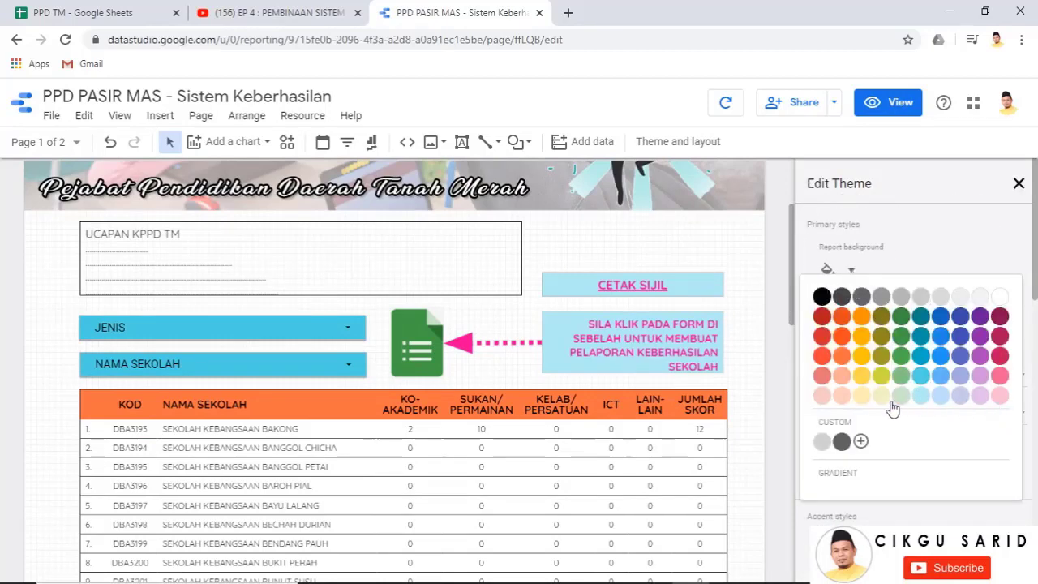
pyautogui.press('ctrl')
pyautogui.click(865, 399)
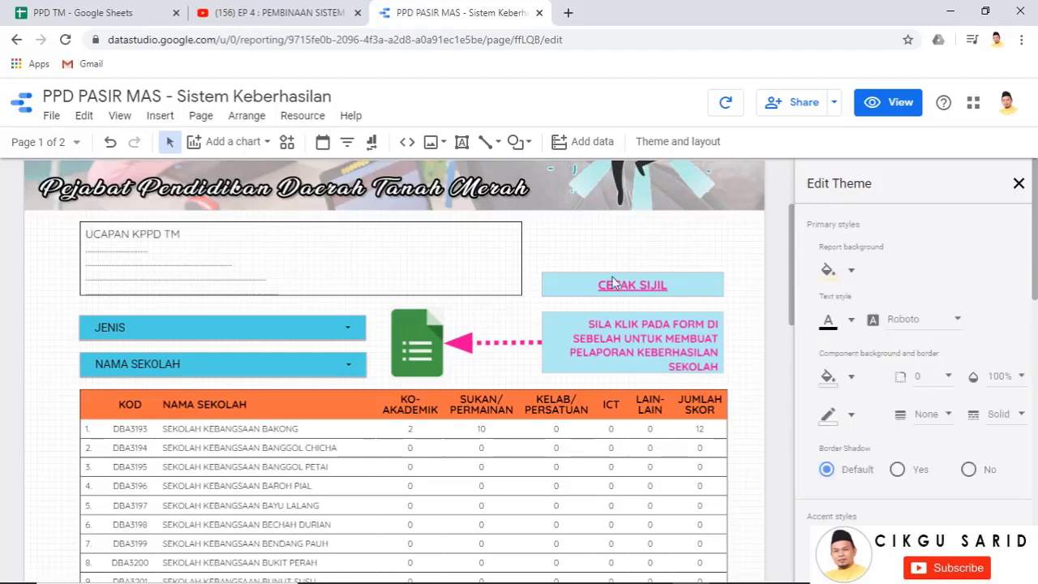
pyautogui.click(885, 105)
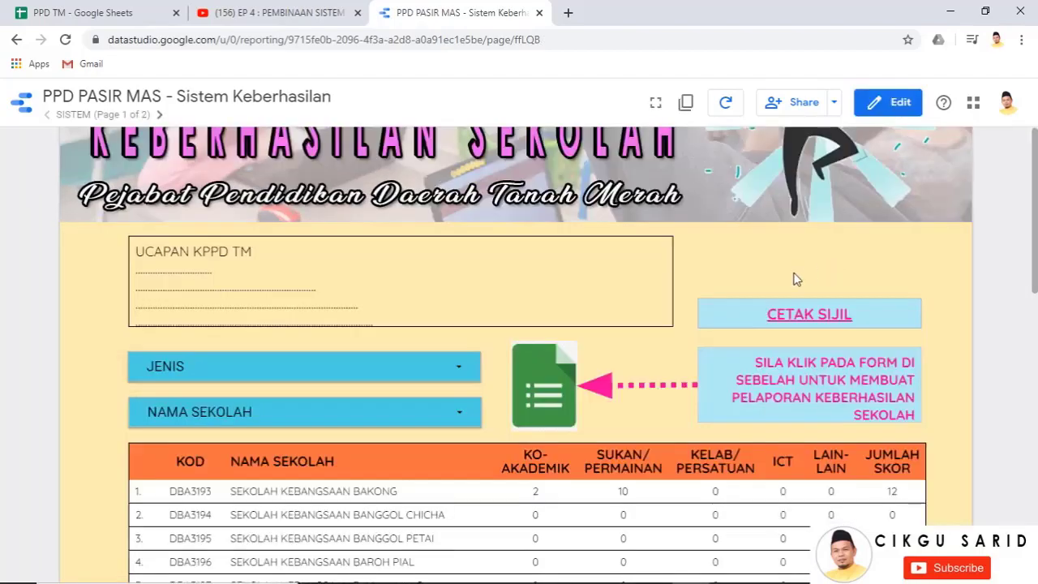
pyautogui.scroll(-15, 572, 305)
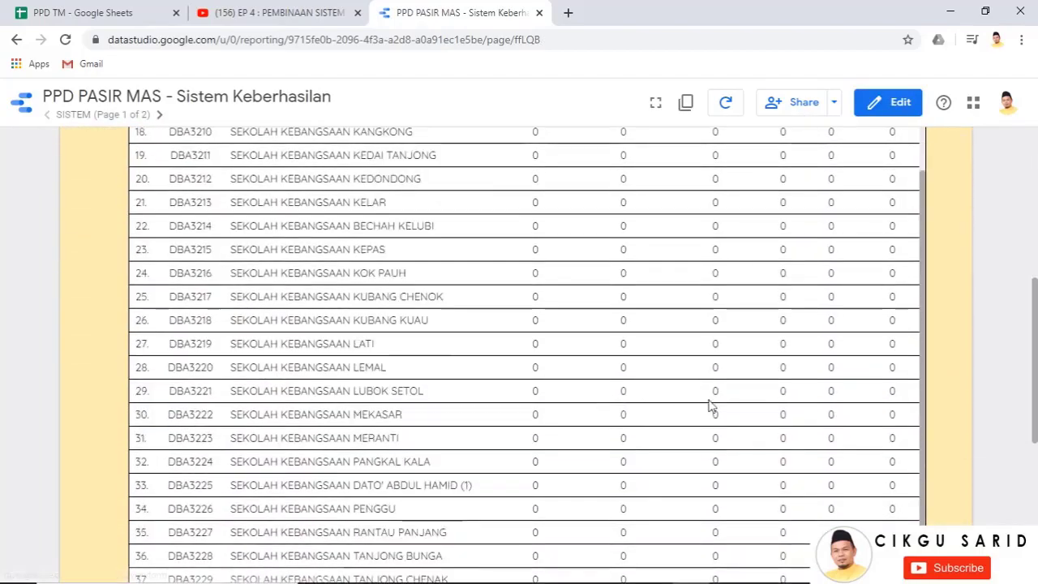
pyautogui.scroll(15, 963, 438)
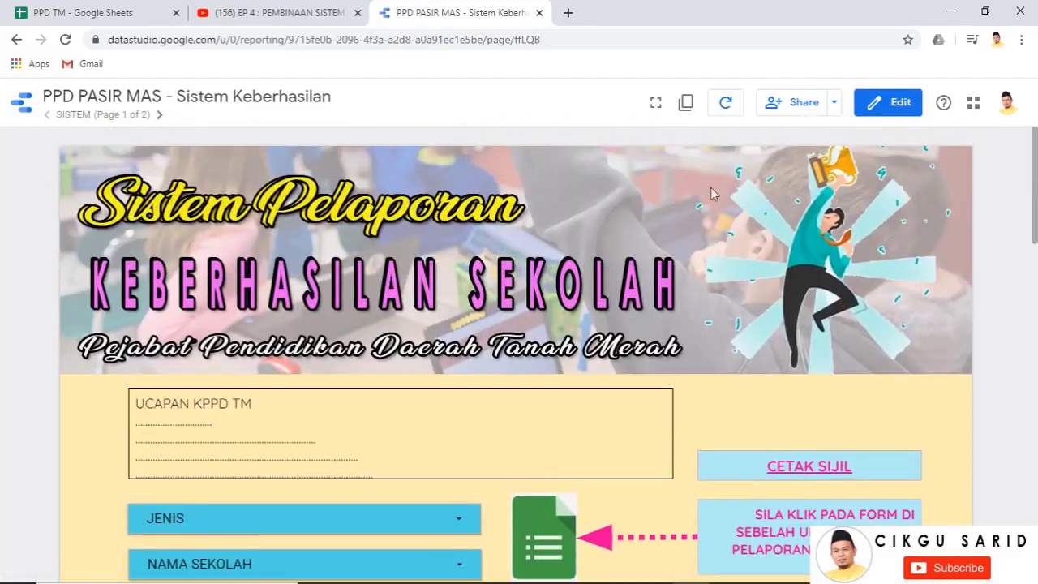
pyautogui.scroll(-2, 862, 442)
pyautogui.click(822, 322)
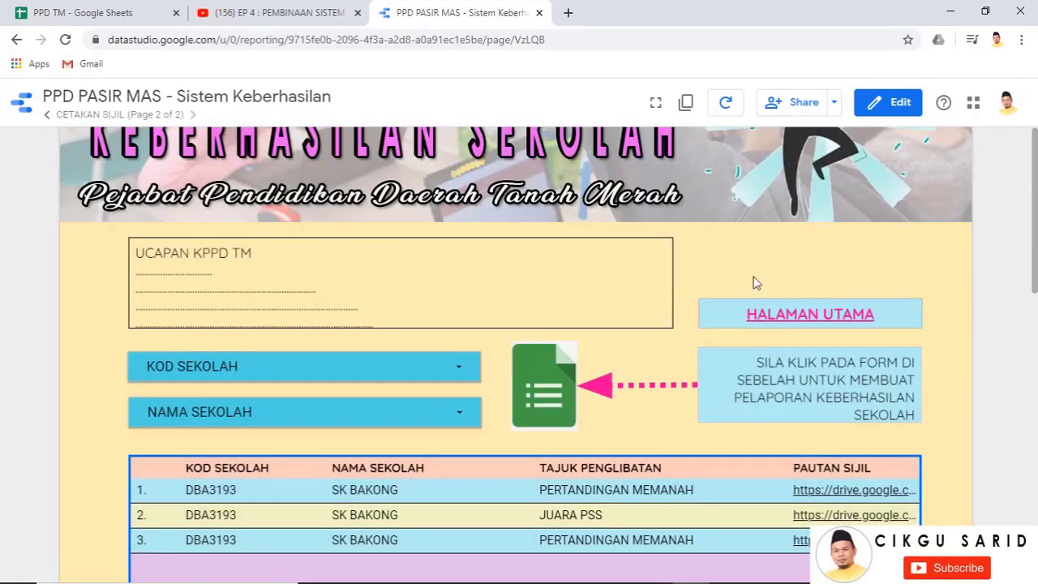
pyautogui.scroll(2, 893, 195)
pyautogui.scroll(-2, 908, 389)
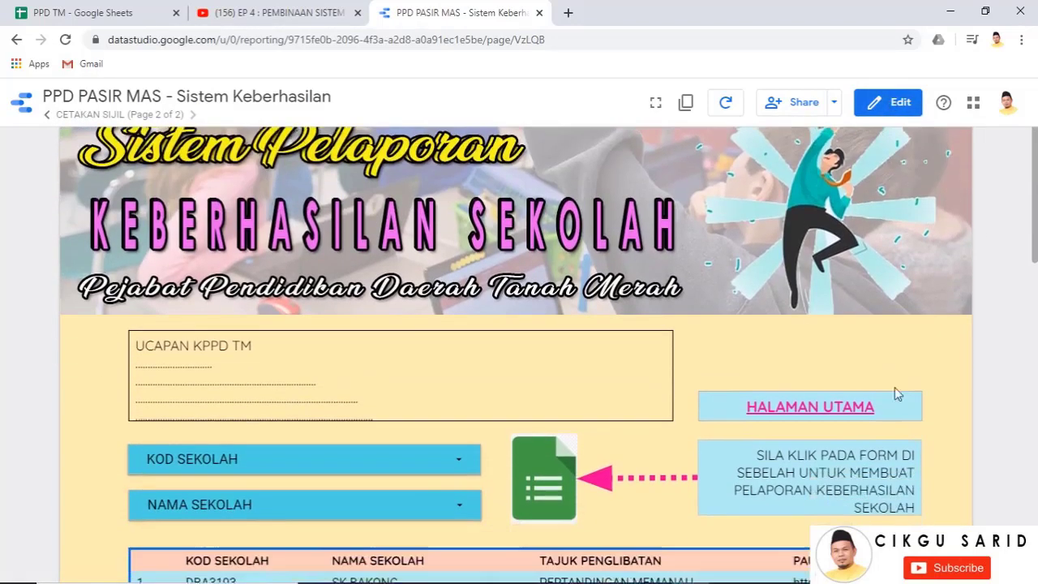
pyautogui.click(832, 323)
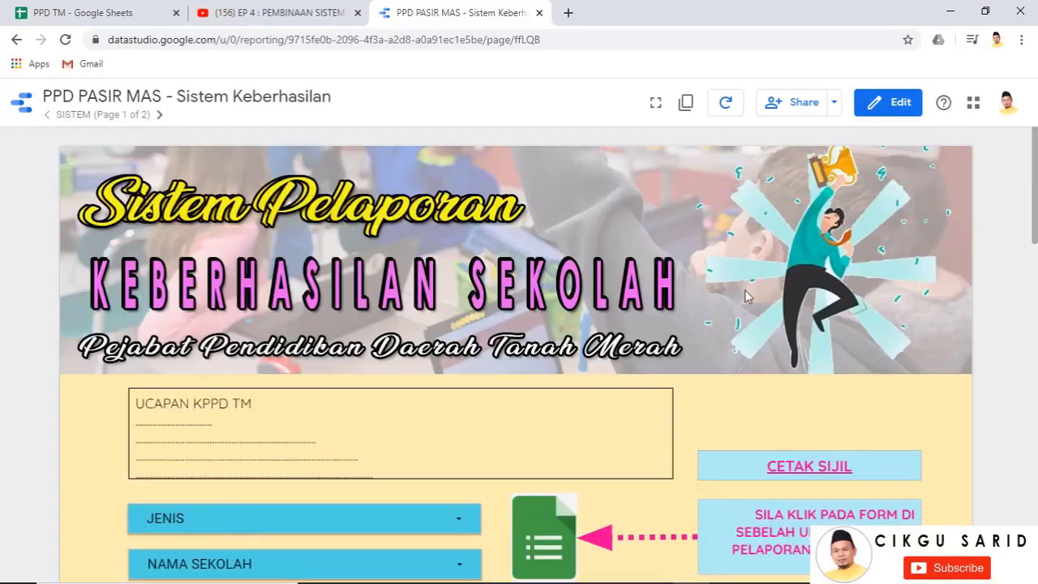
pyautogui.scroll(-6, 487, 307)
pyautogui.scroll(2, 644, 322)
pyautogui.scroll(2, 645, 322)
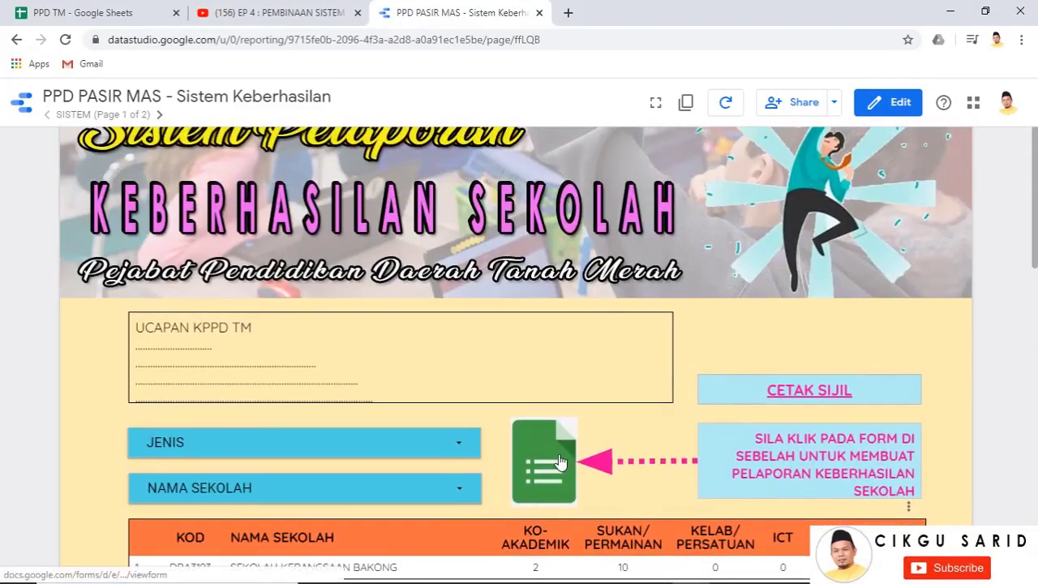
pyautogui.scroll(-3, 952, 372)
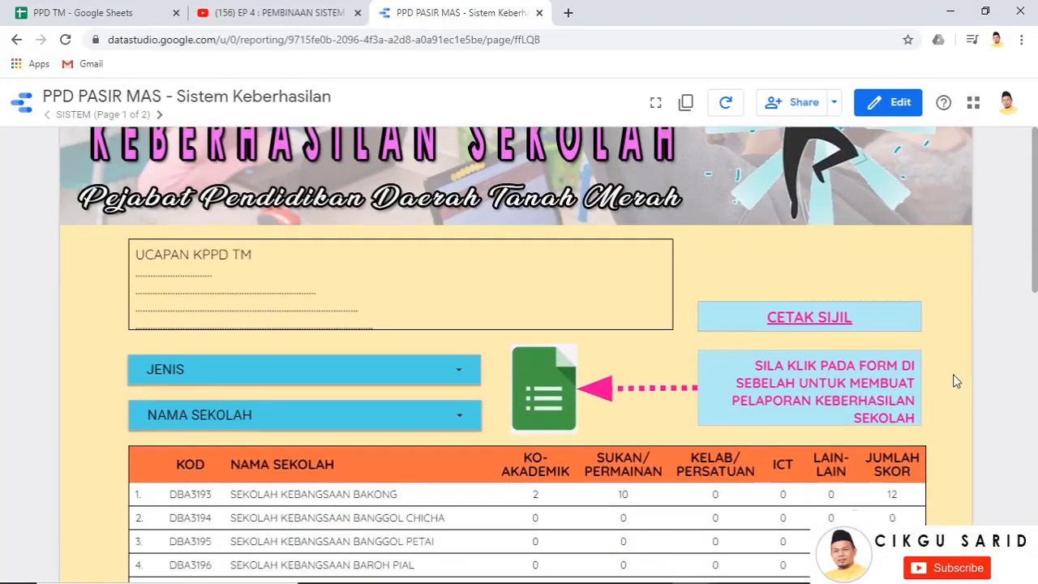
pyautogui.scroll(3, 953, 379)
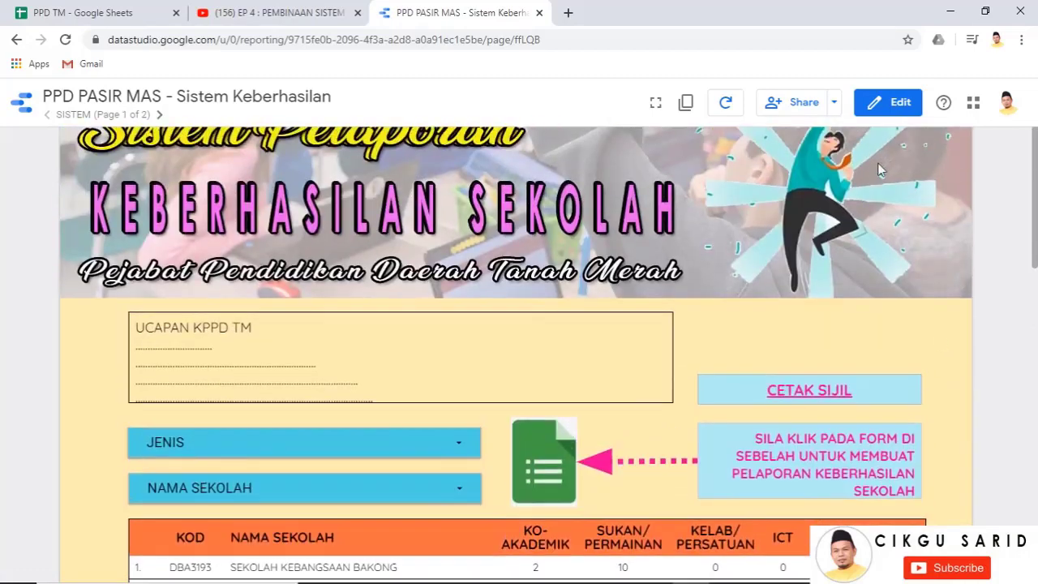
# Set report link sharing to 'Anyone on the Internet can find and view' and copy the link
pyautogui.click(781, 104)
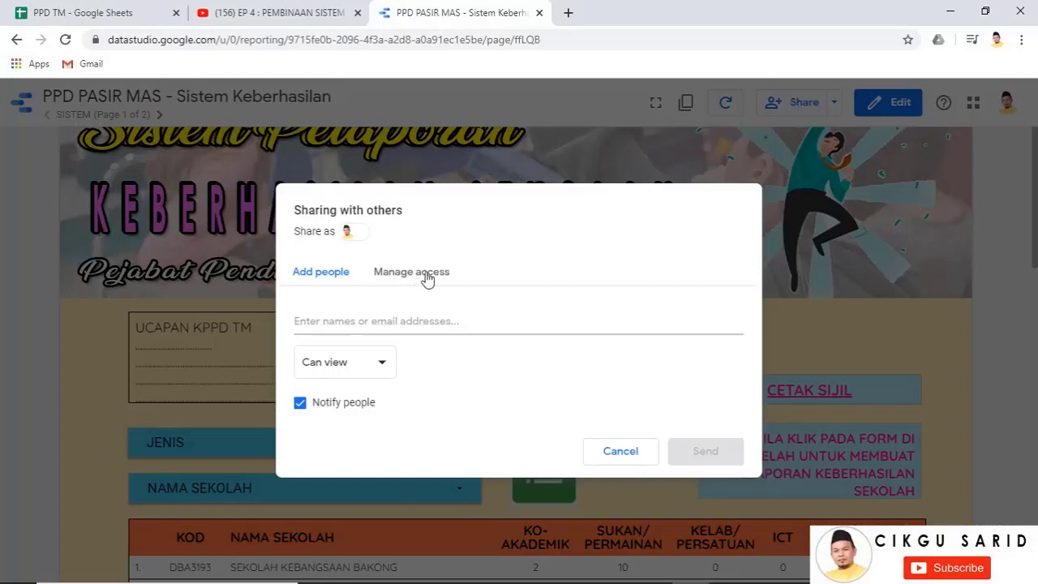
pyautogui.click(428, 276)
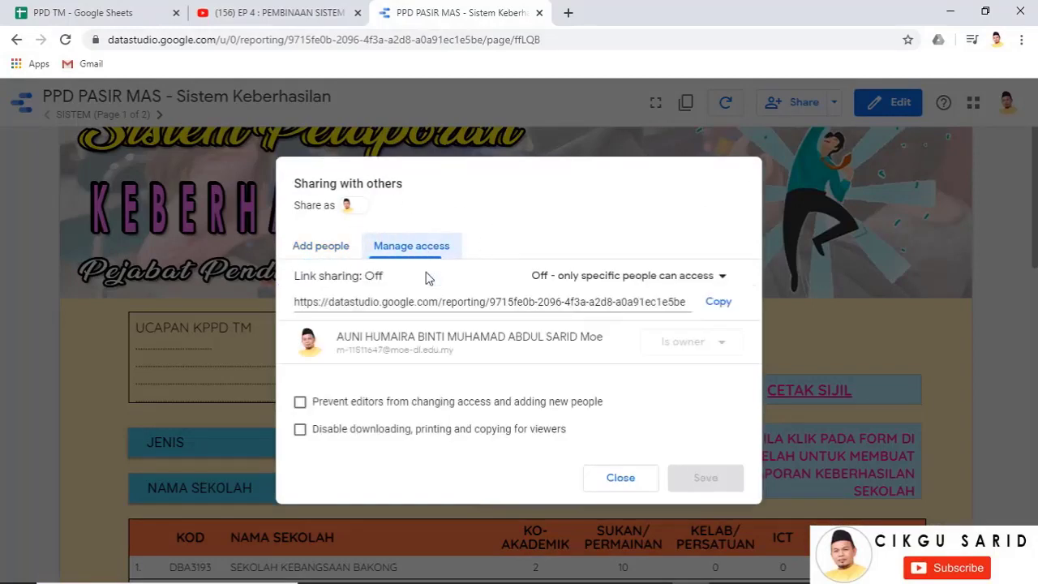
pyautogui.click(631, 280)
pyautogui.click(615, 312)
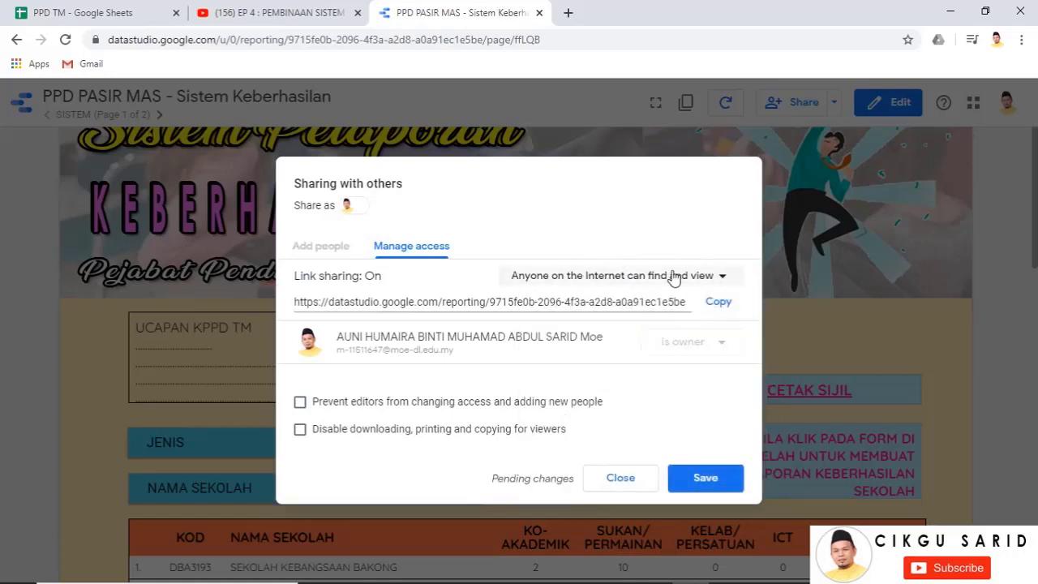
pyautogui.click(703, 480)
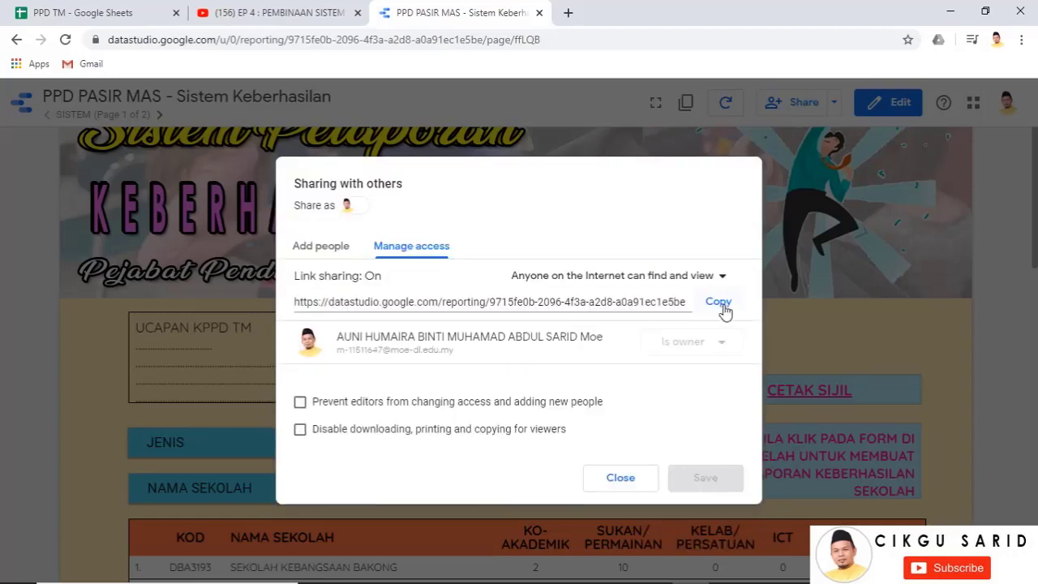
pyautogui.click(719, 303)
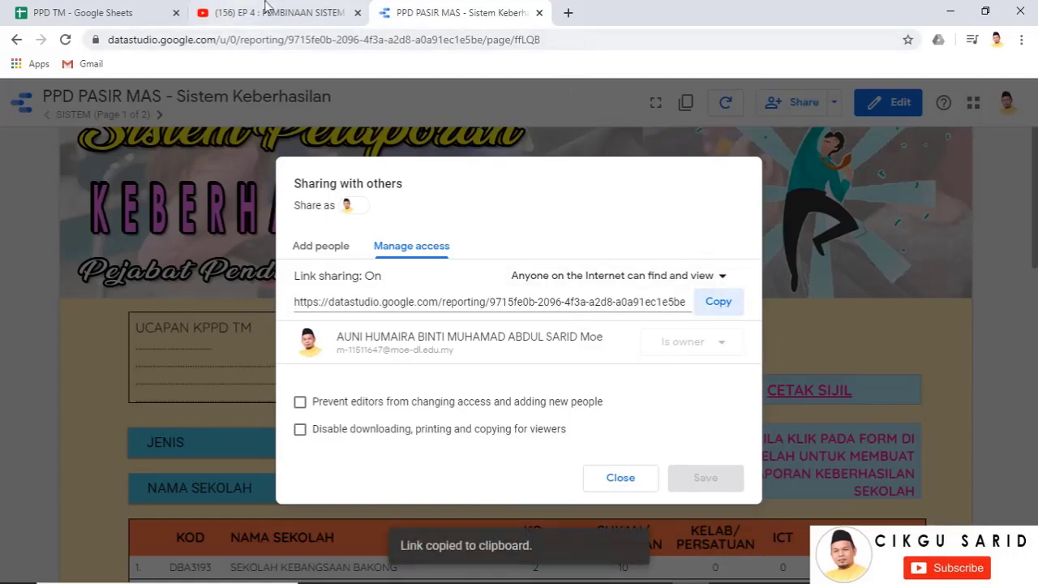
pyautogui.click(565, 13)
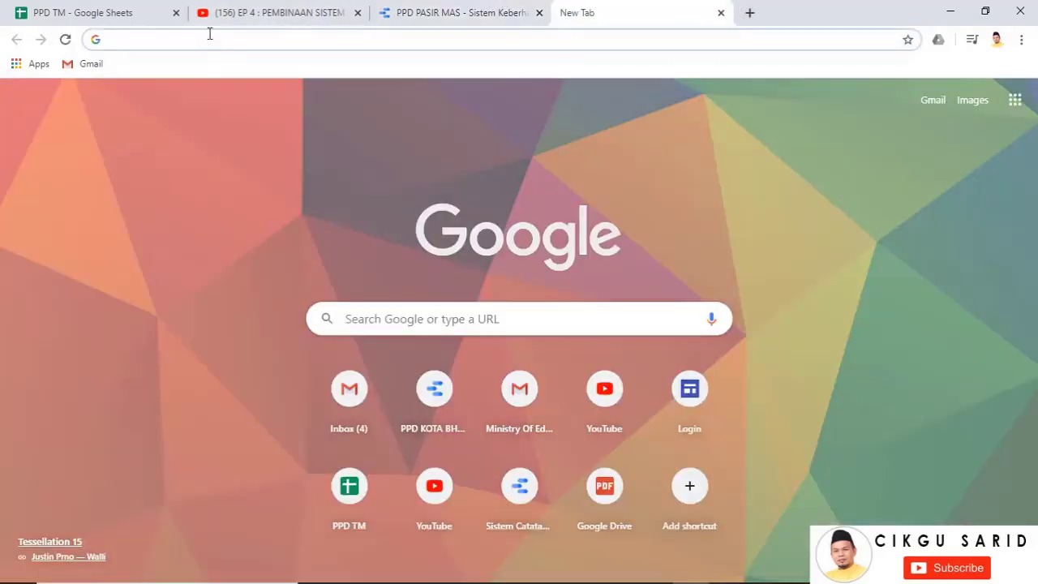
# Visit bit.ly and look at its free sign-up and pricing pages
pyautogui.click(209, 39)
pyautogui.write('BIT.')
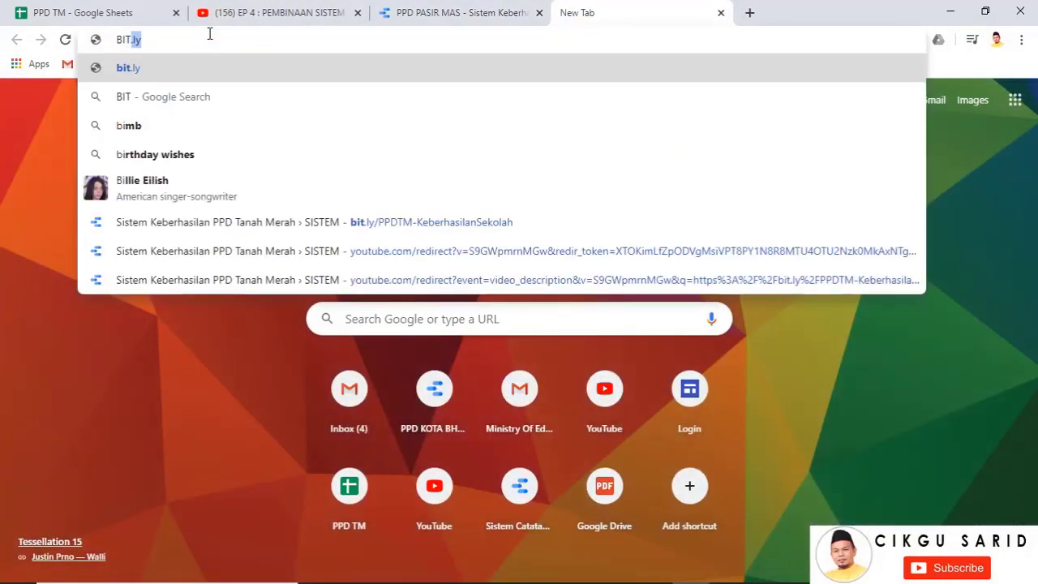
pyautogui.write('LY')
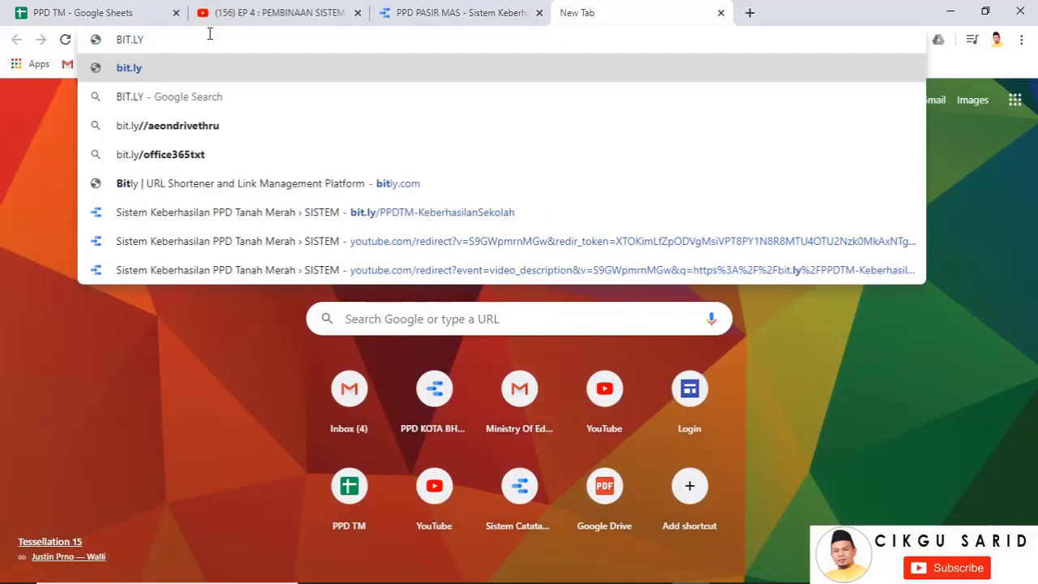
pyautogui.press('Return')
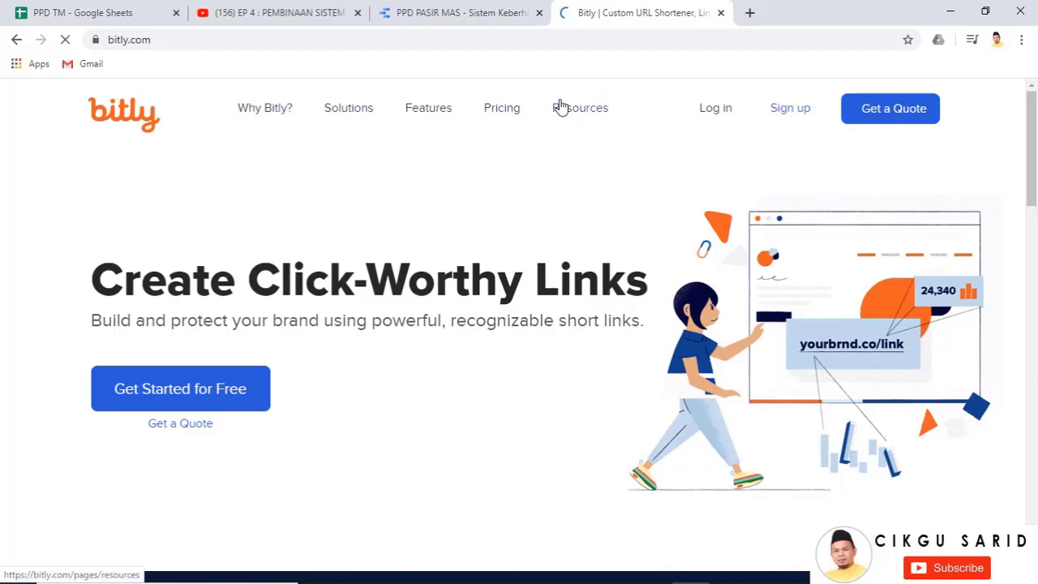
pyautogui.scroll(-2, 365, 308)
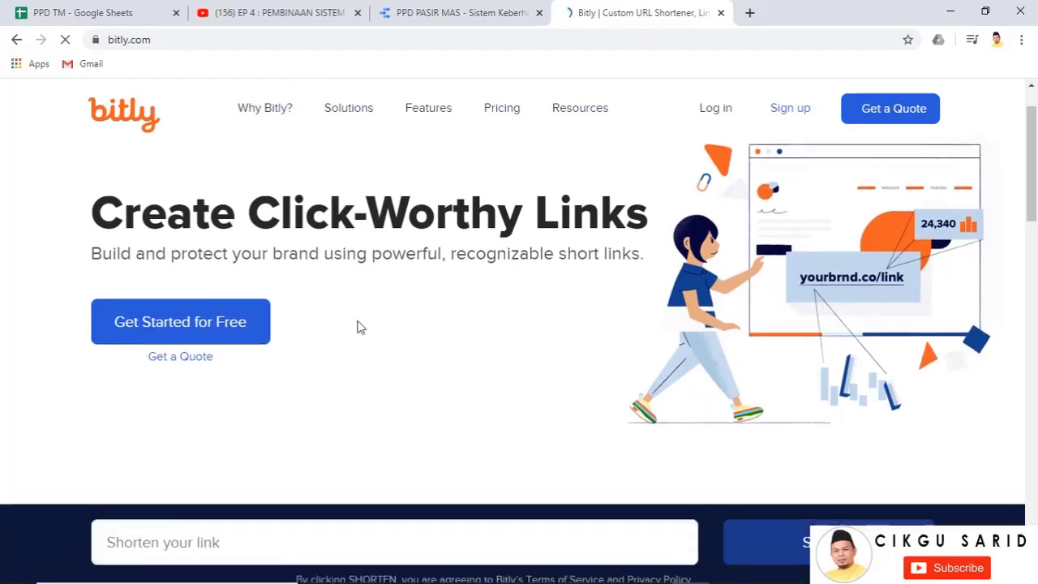
pyautogui.click(207, 257)
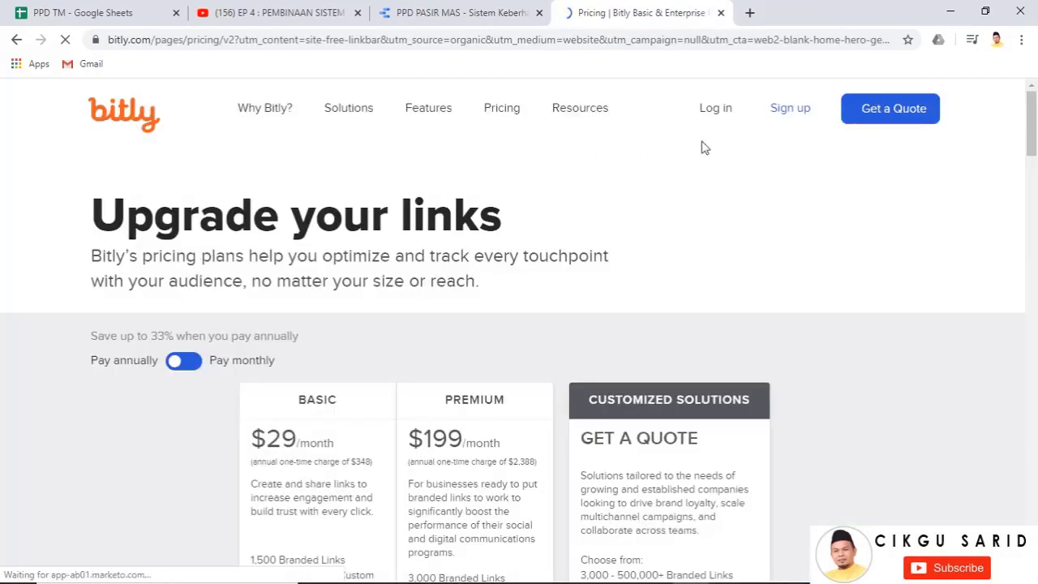
pyautogui.scroll(-4, 352, 322)
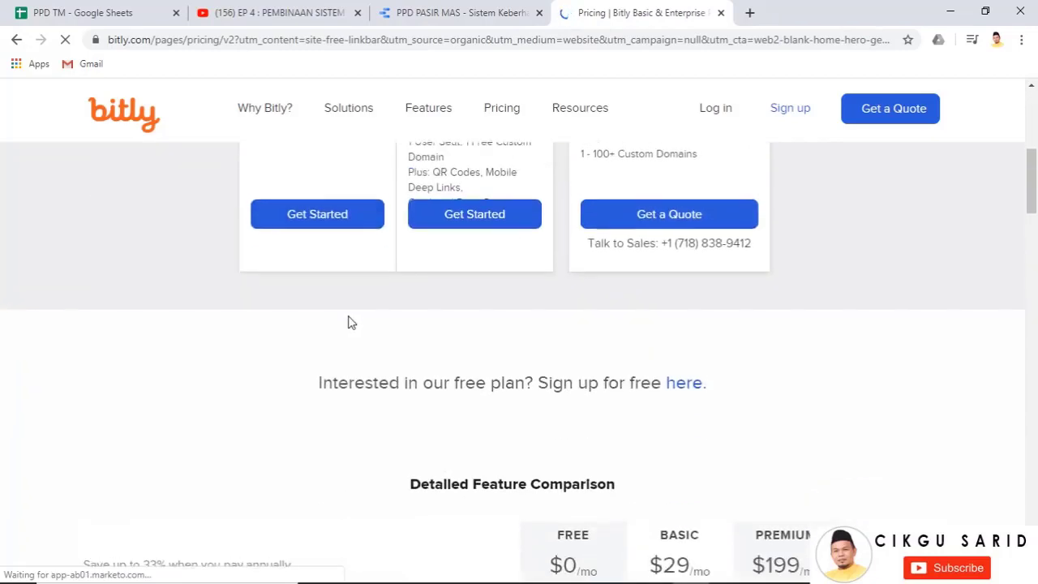
pyautogui.scroll(2, 349, 324)
pyautogui.scroll(2, 503, 243)
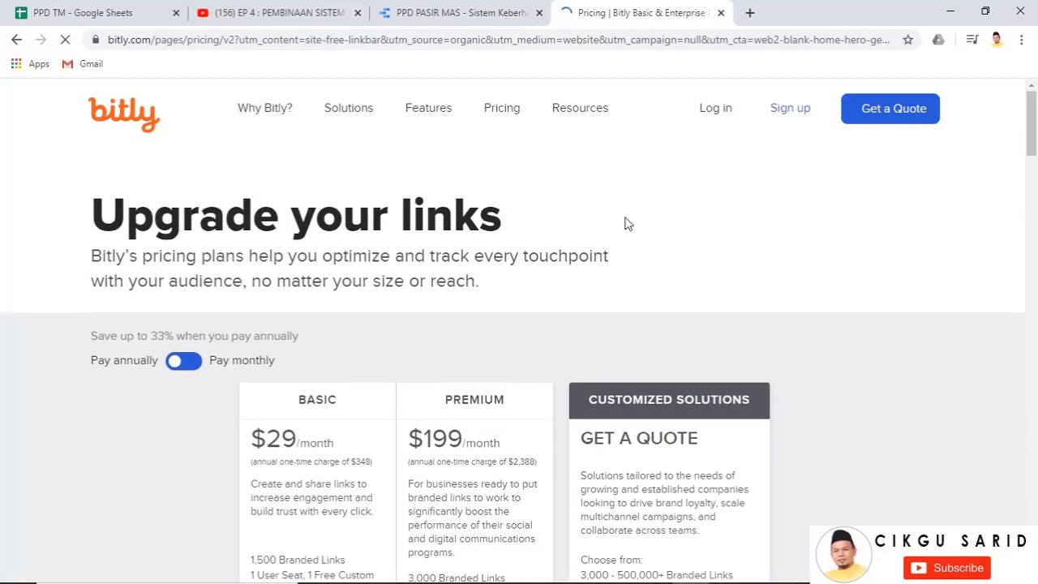
pyautogui.click(791, 112)
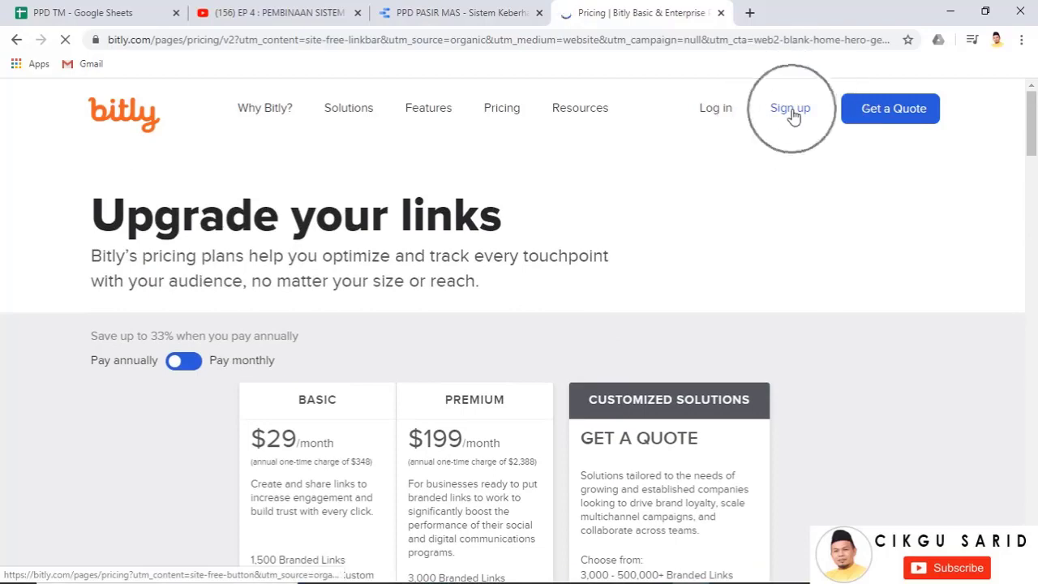
# Search Google for 'SHORT URL' from the address bar
pyautogui.click(561, 38)
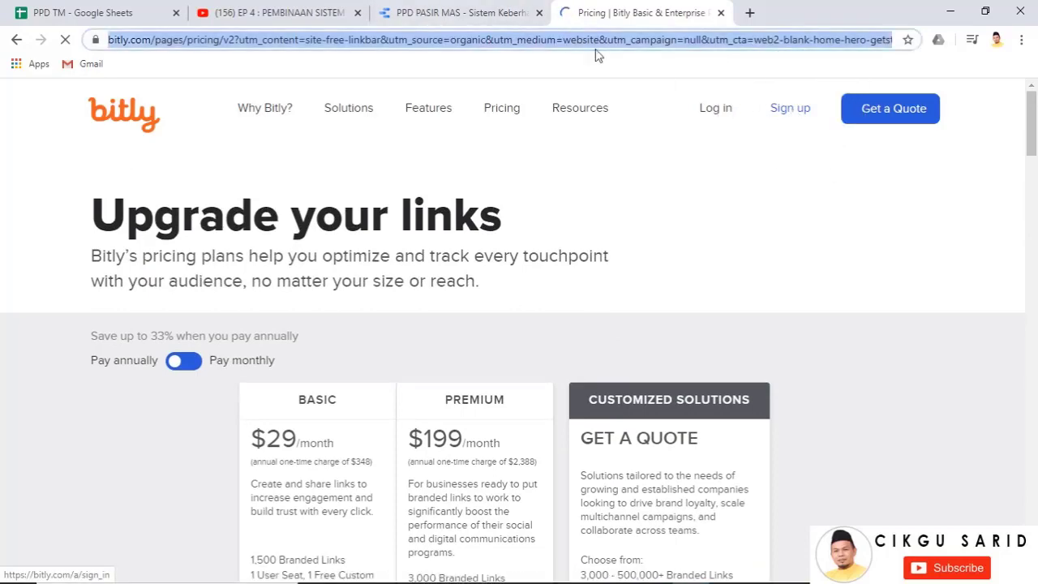
pyautogui.write('SH')
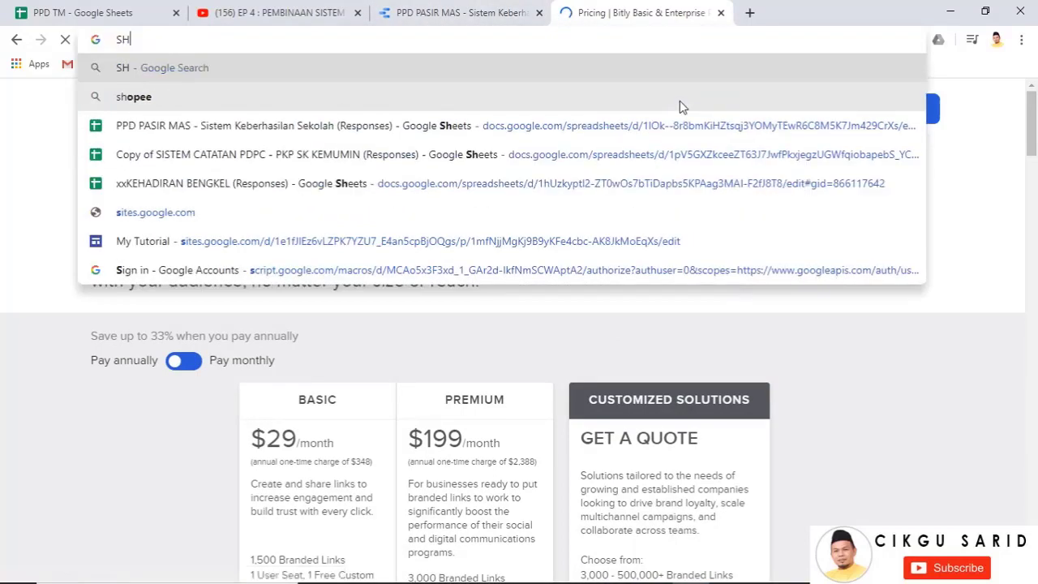
pyautogui.write('ORT URL')
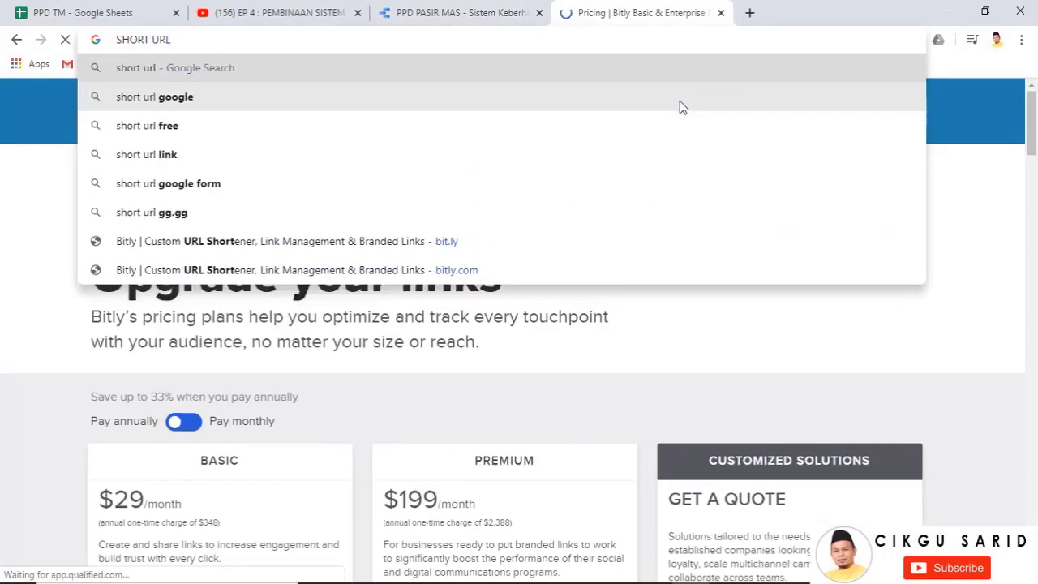
pyautogui.press('Return')
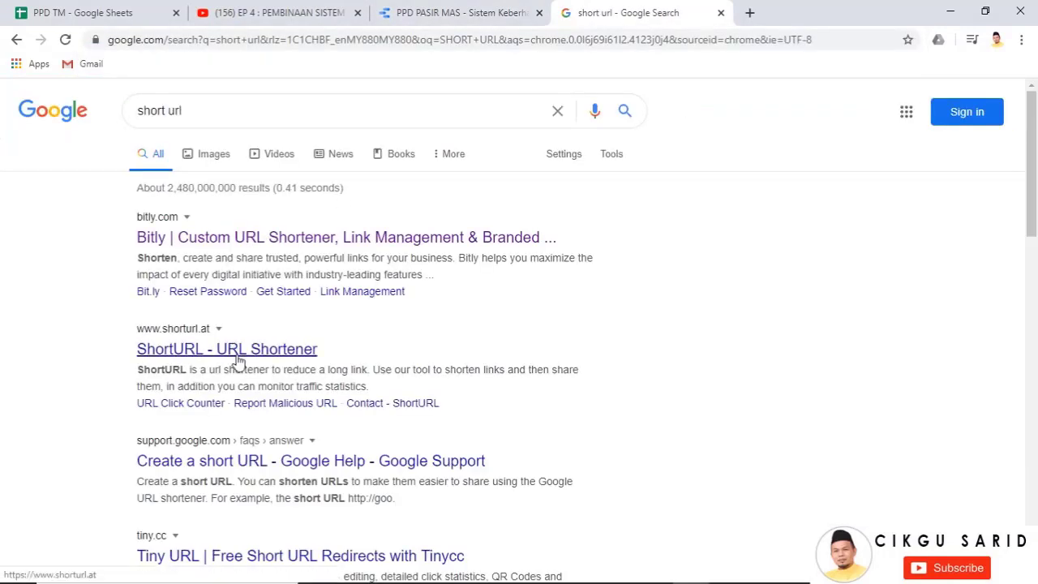
# Paste the Data Studio report link into ShortURL and shorten it
pyautogui.click(234, 358)
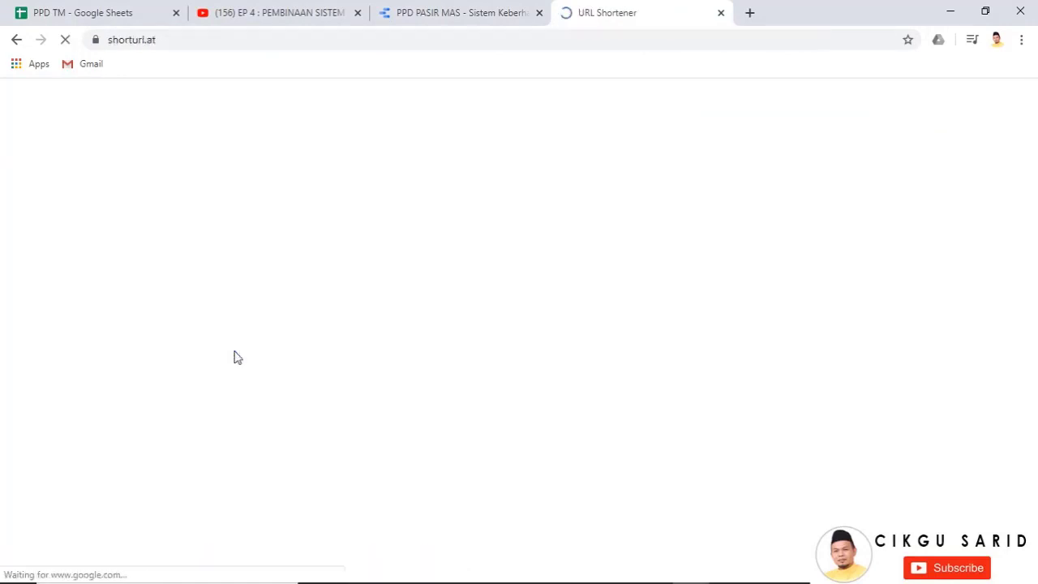
pyautogui.click(355, 260)
pyautogui.rightClick(356, 261)
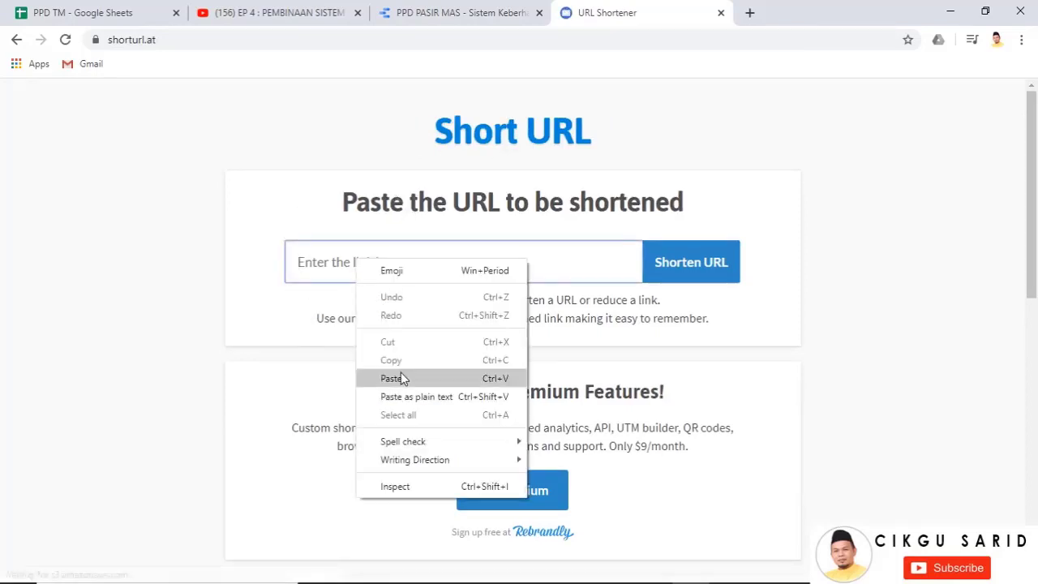
pyautogui.click(313, 65)
pyautogui.rightClick(336, 263)
pyautogui.click(378, 380)
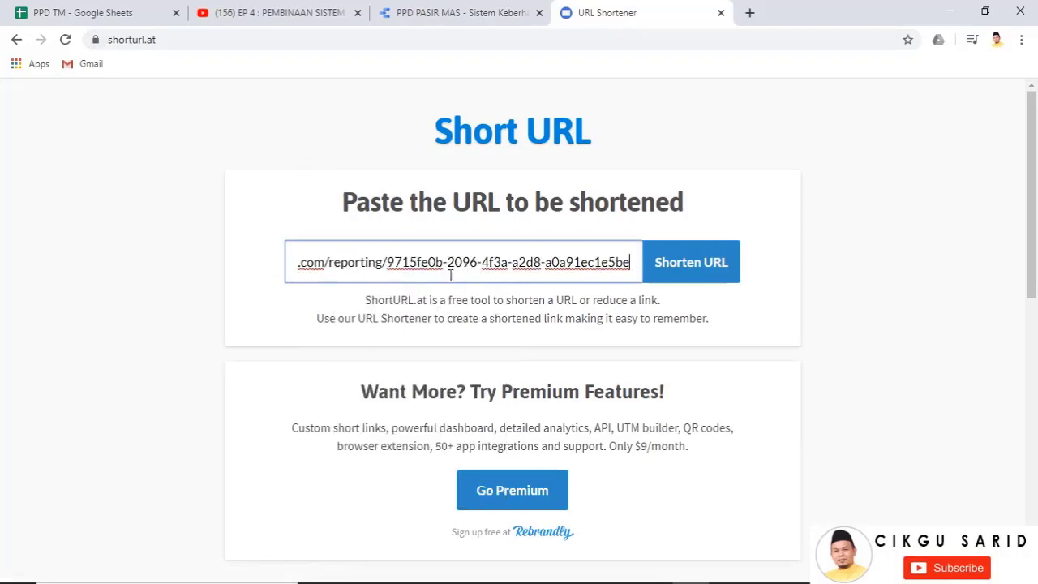
pyautogui.click(695, 272)
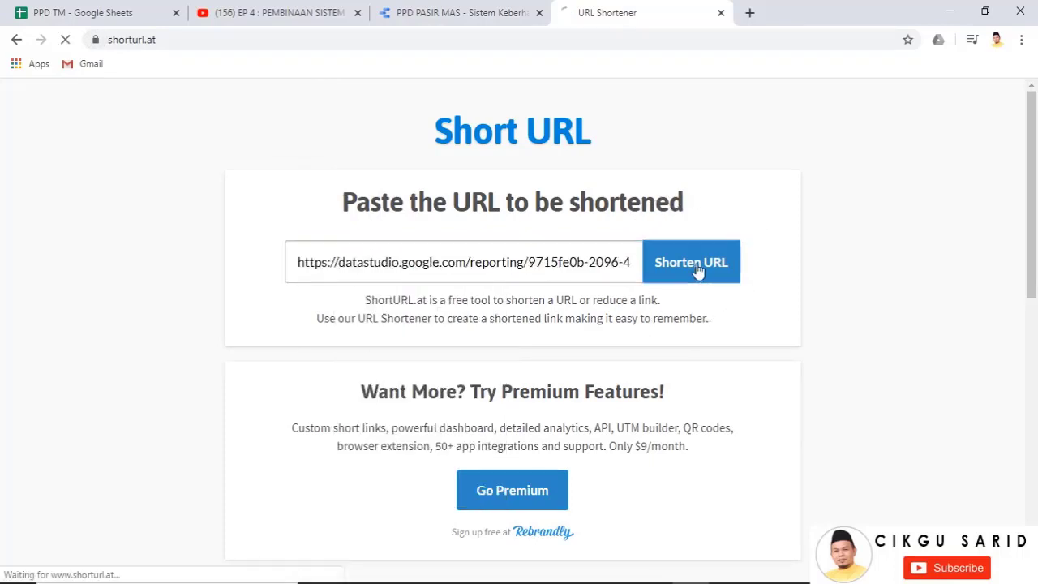
pyautogui.moveTo(515, 311); pyautogui.dragTo(355, 325)
pyautogui.hotkey('ctrl', 'c')
pyautogui.hotkey('ctrl', 'c')
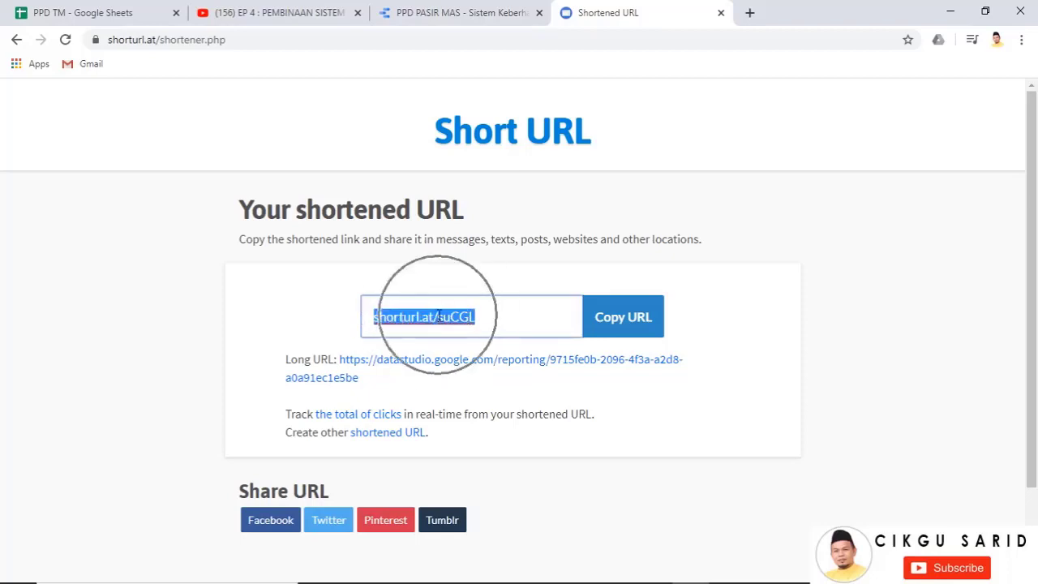
pyautogui.click(497, 317)
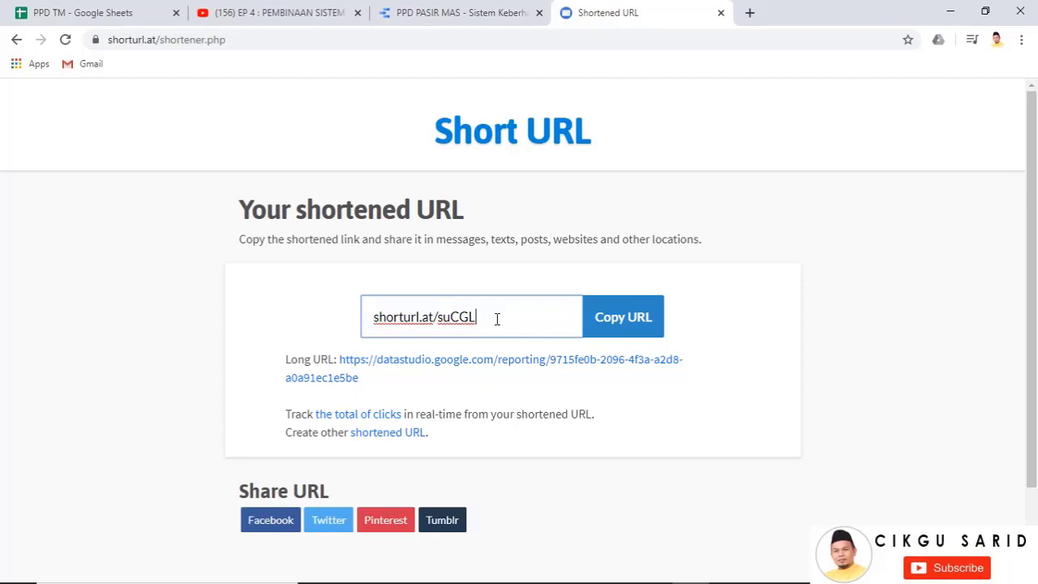
pyautogui.moveTo(496, 318); pyautogui.dragTo(385, 318)
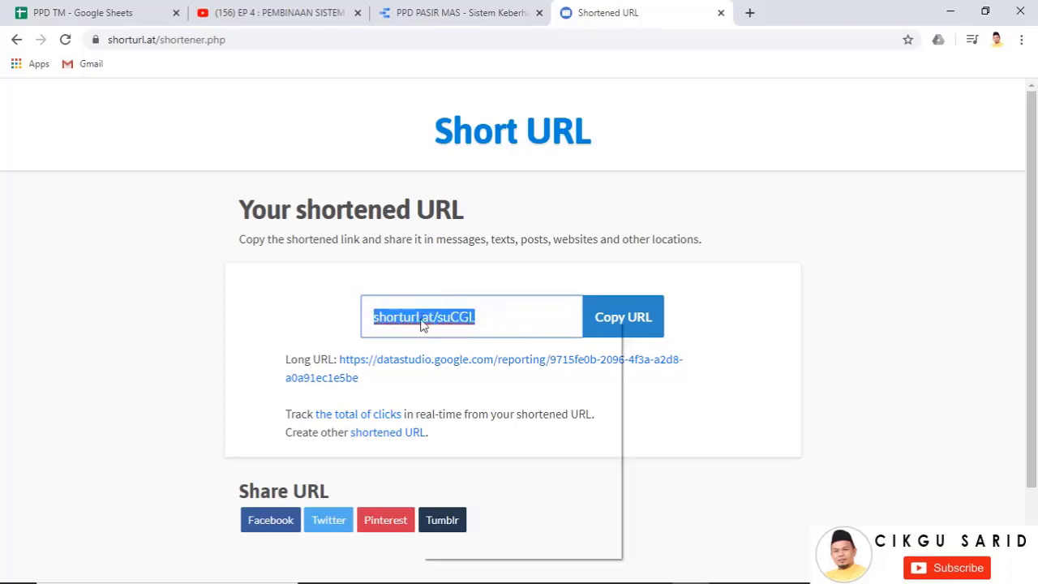
pyautogui.rightClick(421, 319)
pyautogui.click(468, 377)
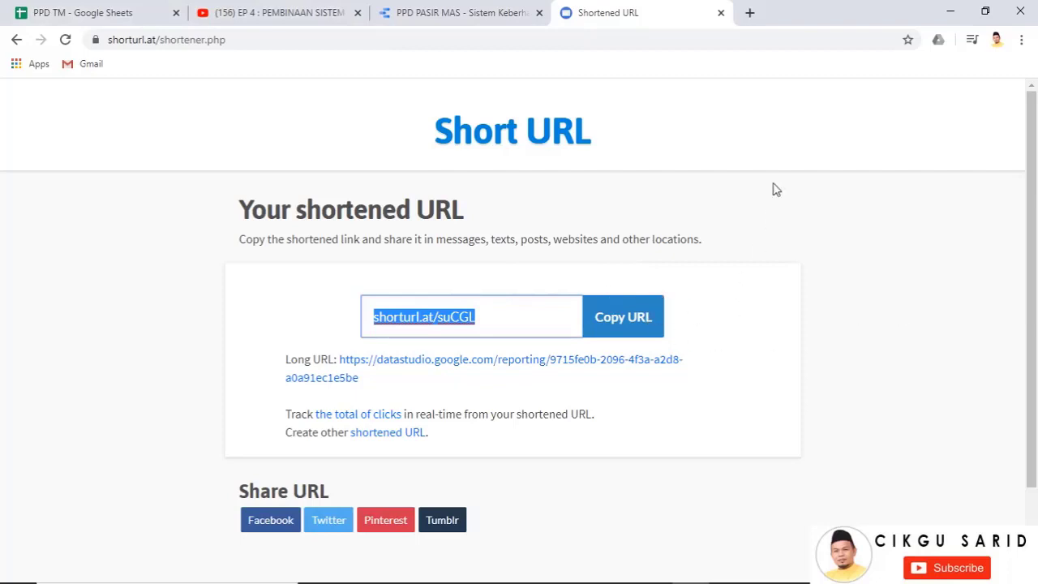
pyautogui.rightClick(435, 314)
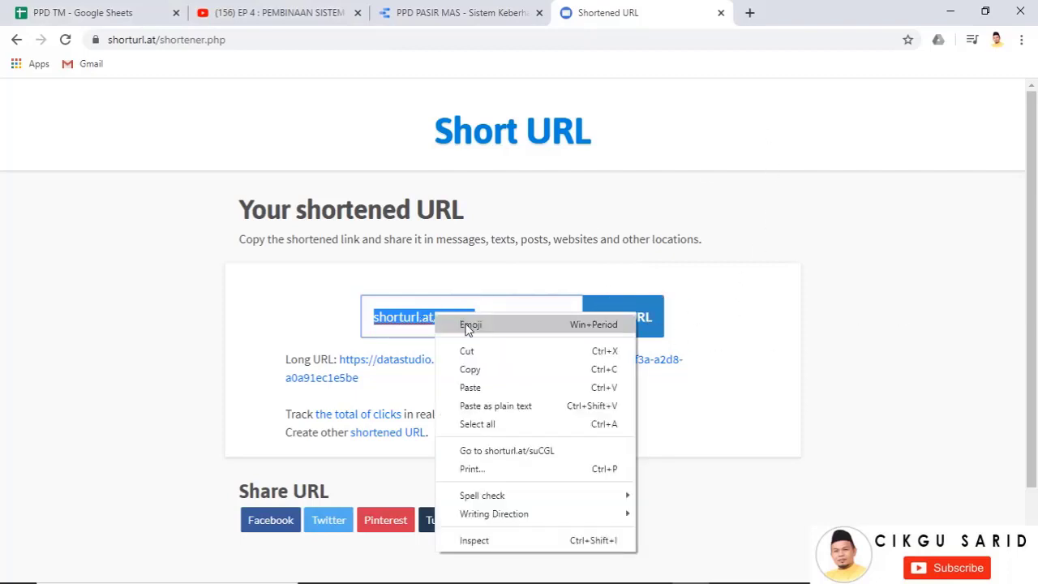
pyautogui.click(479, 369)
pyautogui.click(750, 13)
pyautogui.rightClick(533, 41)
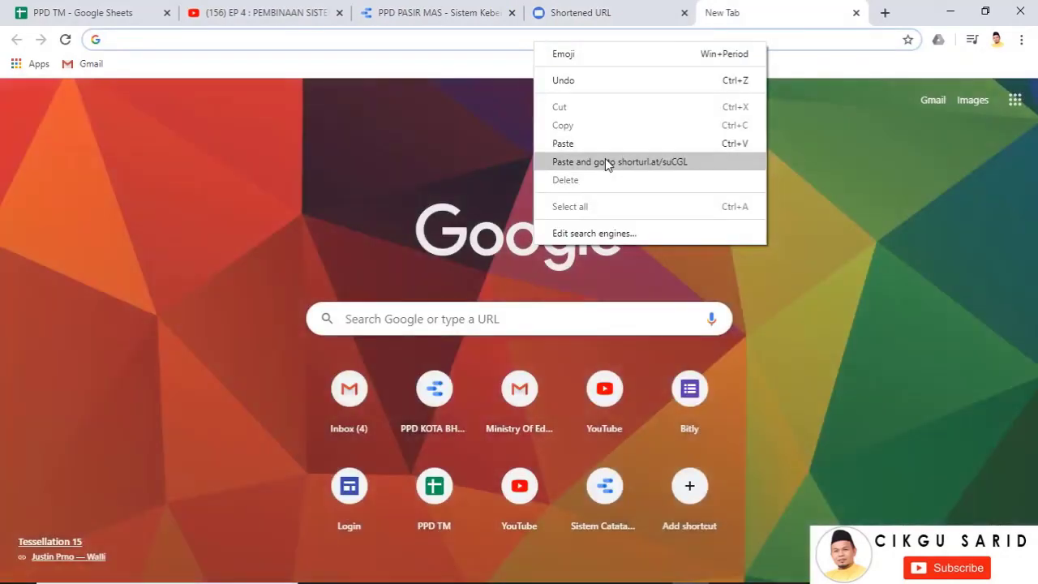
pyautogui.click(605, 162)
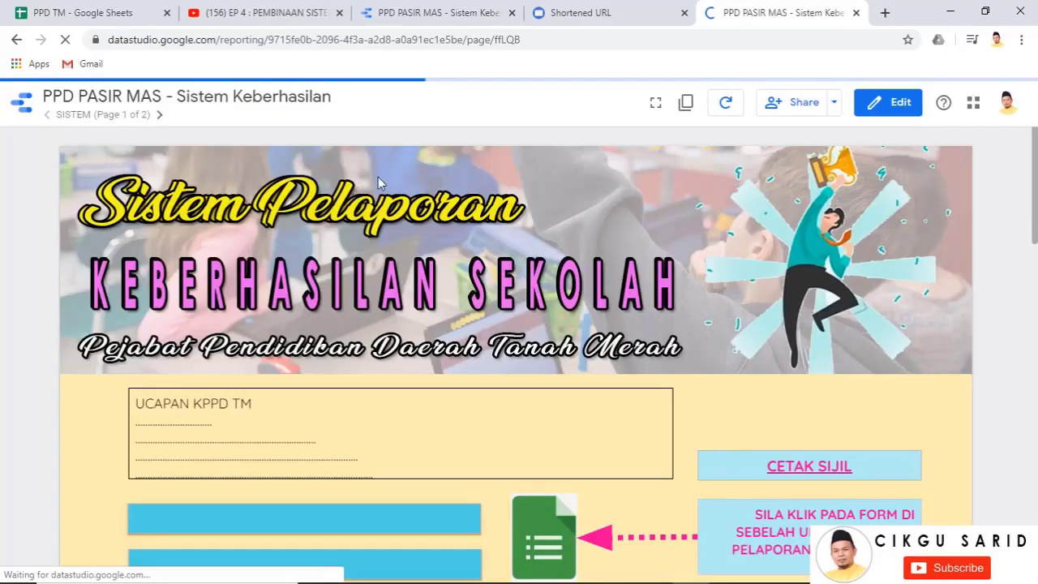
pyautogui.scroll(-2, 568, 236)
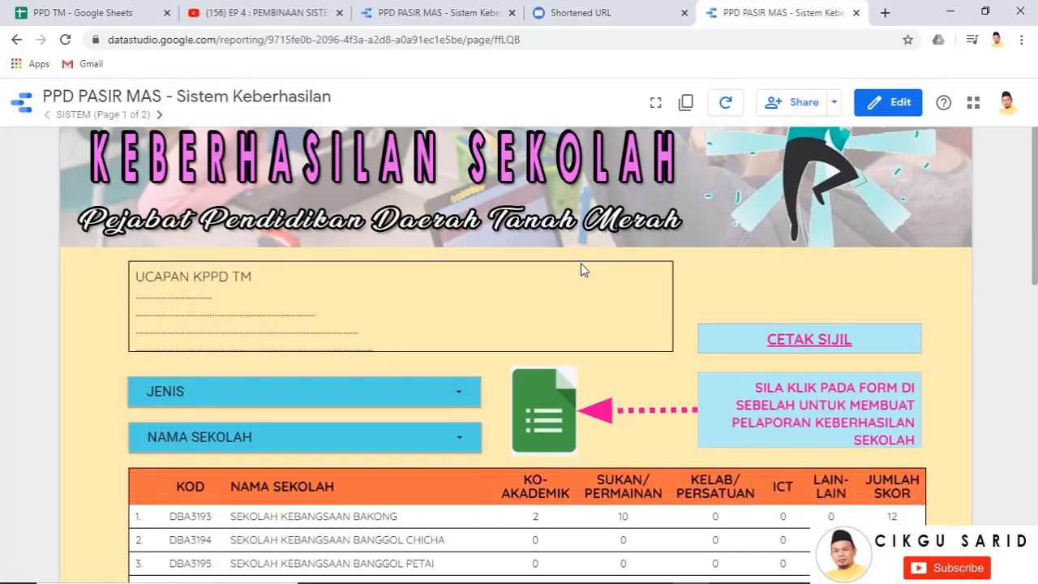
pyautogui.scroll(-2, 581, 266)
pyautogui.scroll(-3, 588, 364)
pyautogui.scroll(3, 592, 365)
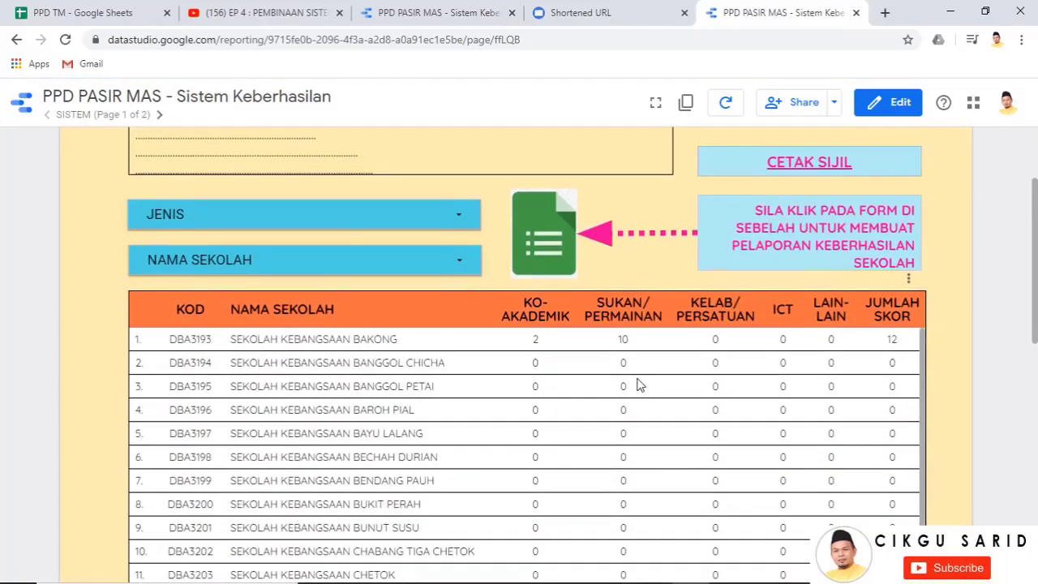
pyautogui.scroll(4, 730, 375)
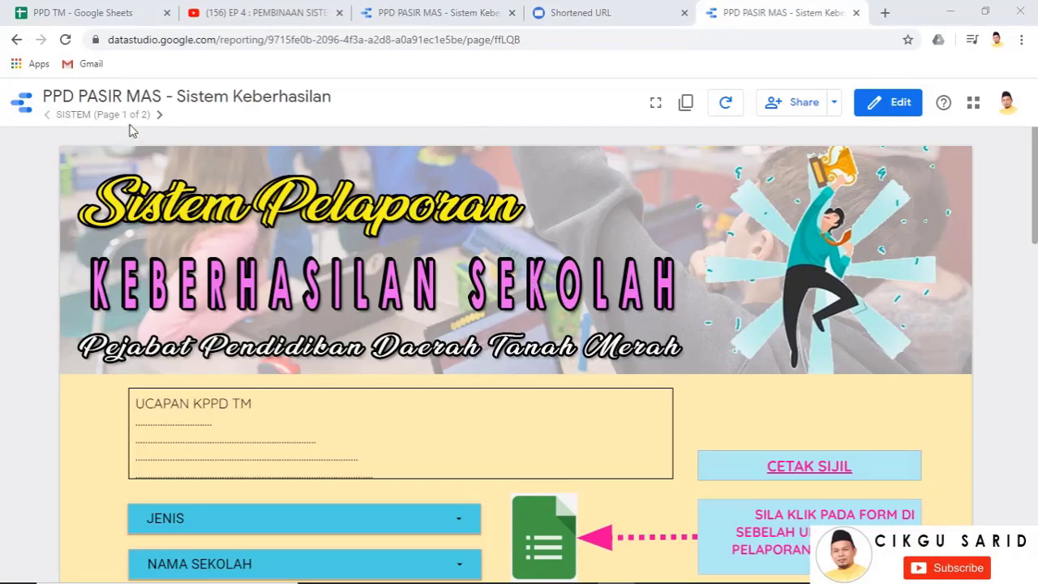
# In edit mode, swap the page 1 banner image for PPD PASIR MAS SISTEM KEBERHASILAN SEKOLAH
pyautogui.click(890, 116)
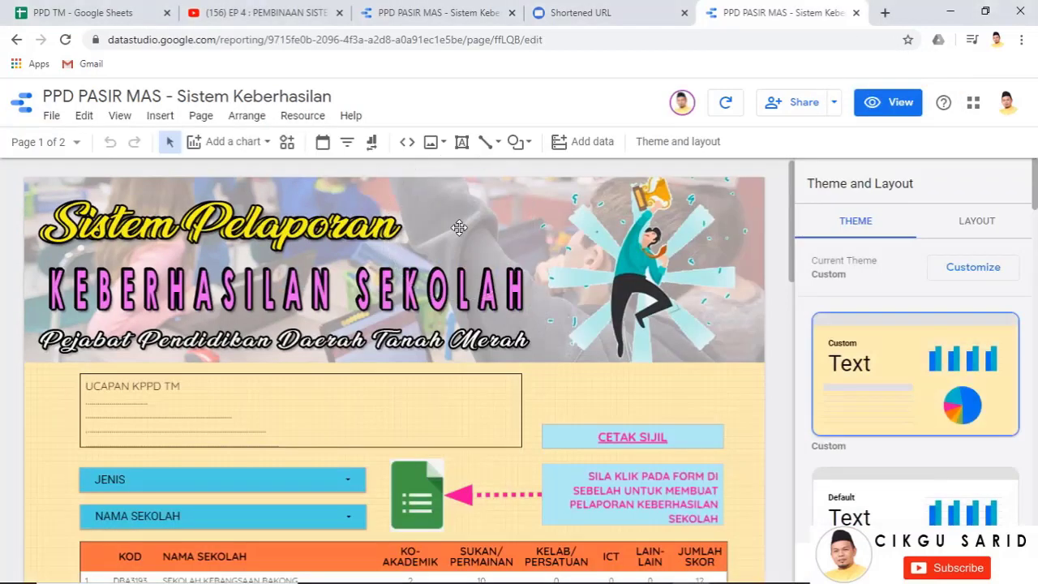
pyautogui.click(459, 228)
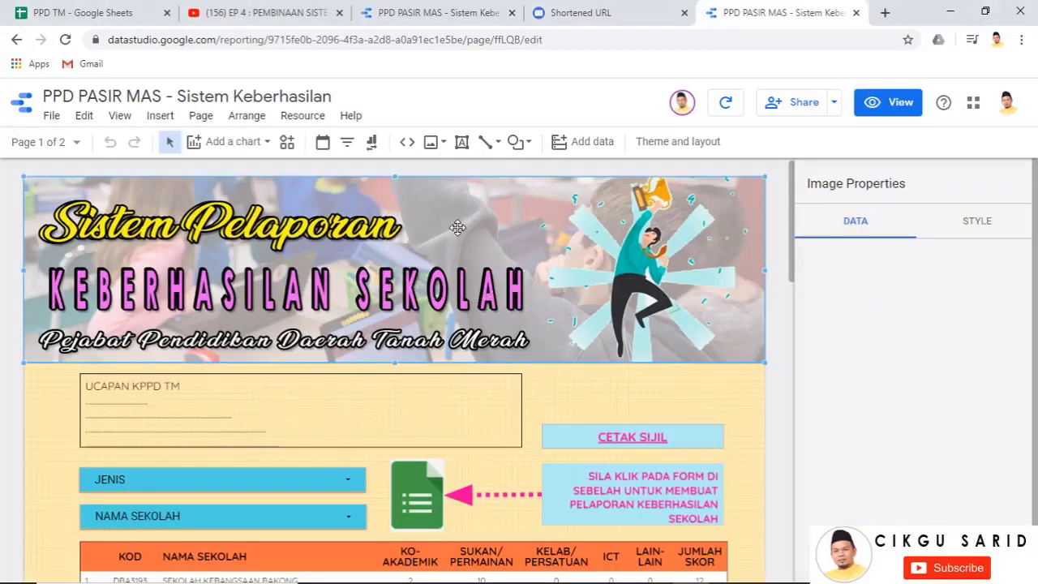
pyautogui.click(860, 297)
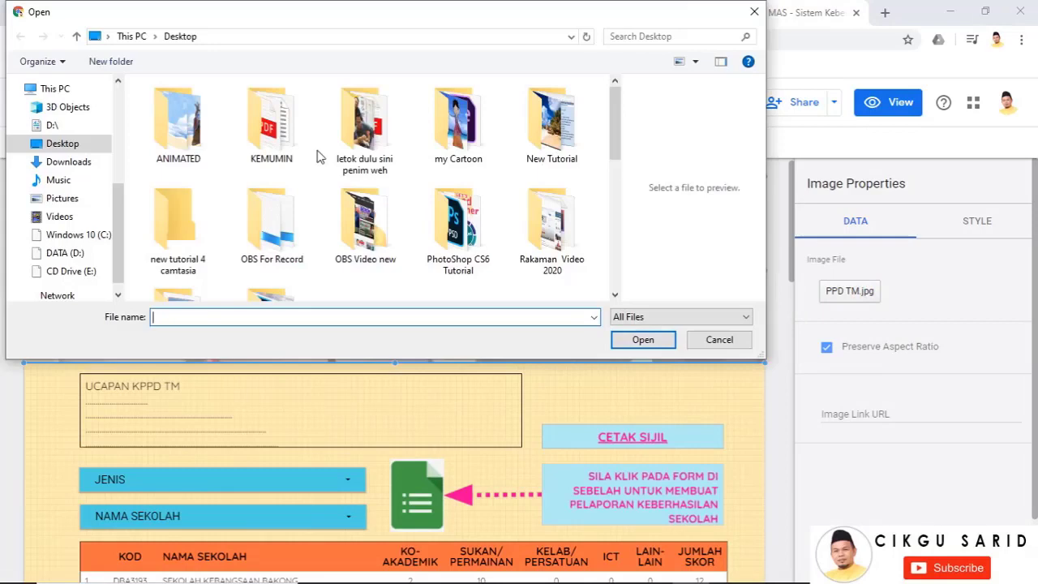
pyautogui.scroll(-5, 511, 189)
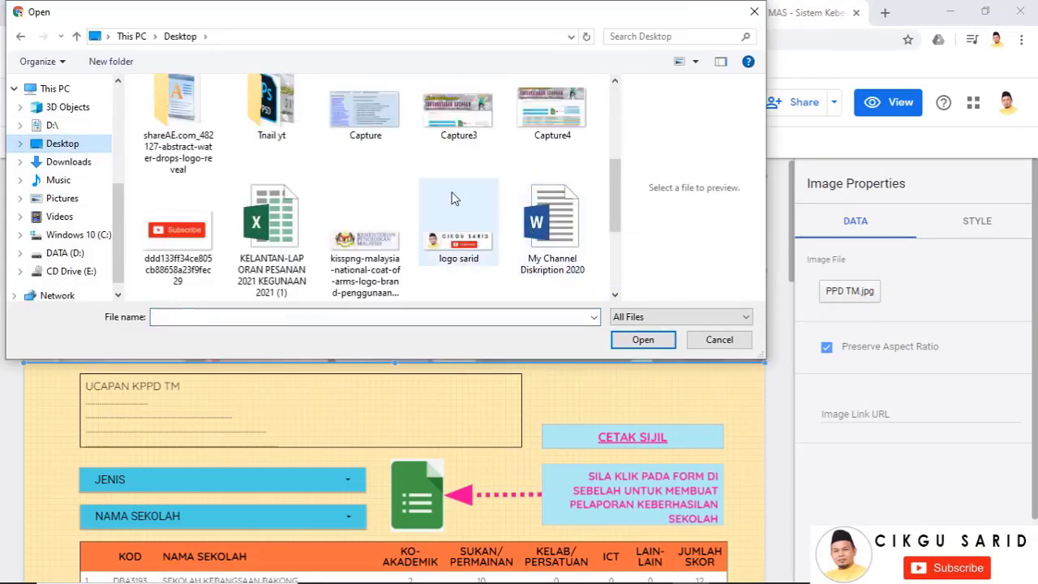
pyautogui.moveTo(615, 196); pyautogui.dragTo(612, 258)
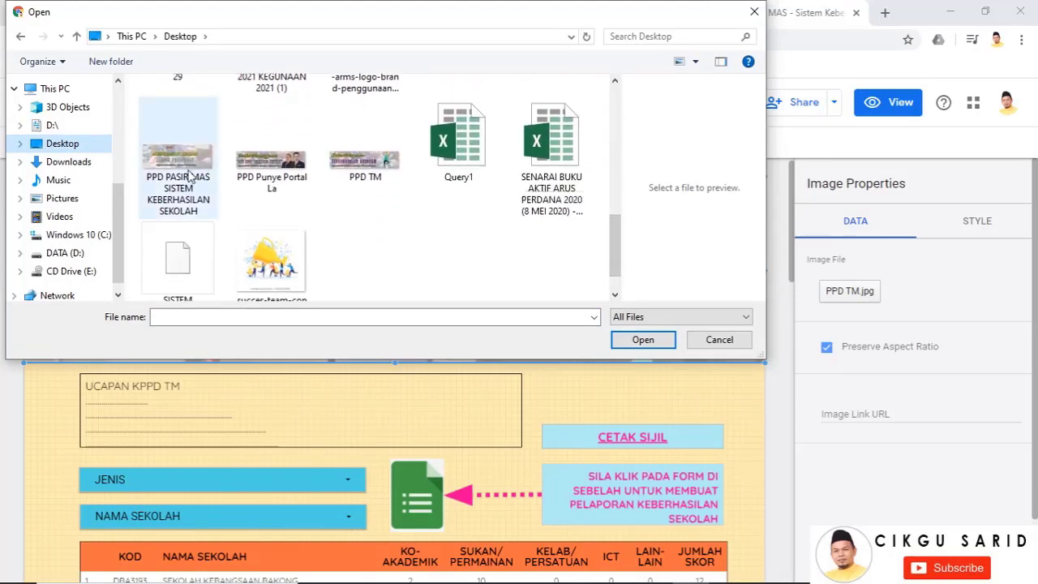
pyautogui.click(175, 191)
pyautogui.click(639, 340)
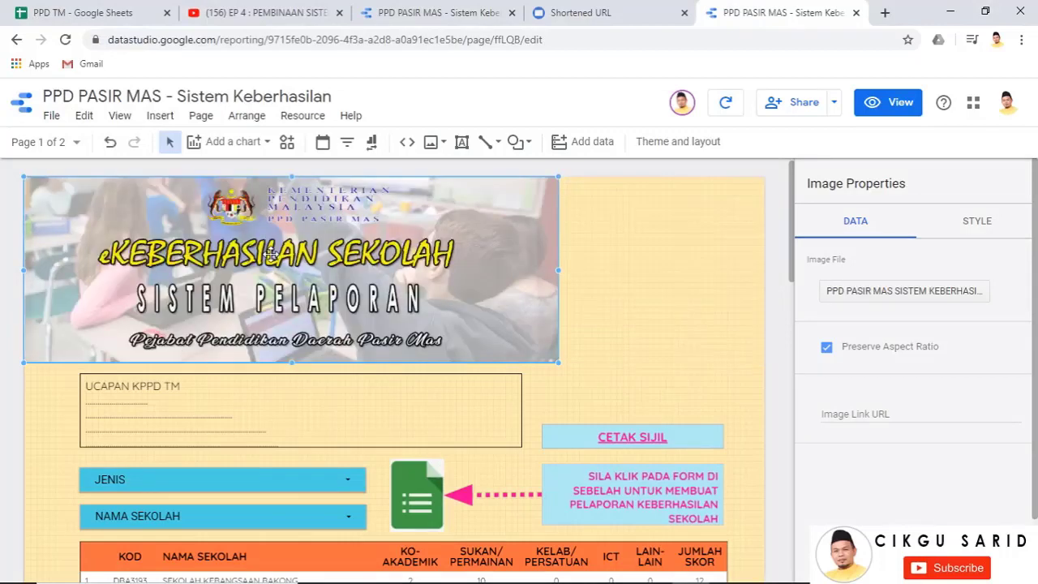
# Widen the Pasir Mas banner to the full page width
pyautogui.moveTo(557, 270); pyautogui.dragTo(757, 278)
pyautogui.scroll(-2, 480, 274)
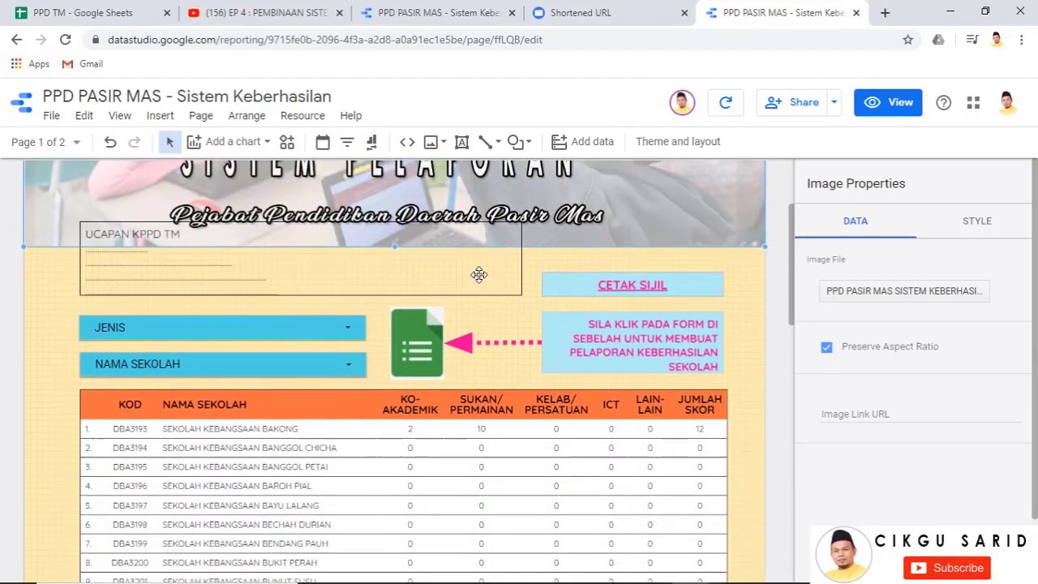
pyautogui.scroll(2, 419, 239)
pyautogui.scroll(-2, 466, 270)
pyautogui.scroll(2, 470, 273)
pyautogui.moveTo(422, 239); pyautogui.dragTo(421, 274)
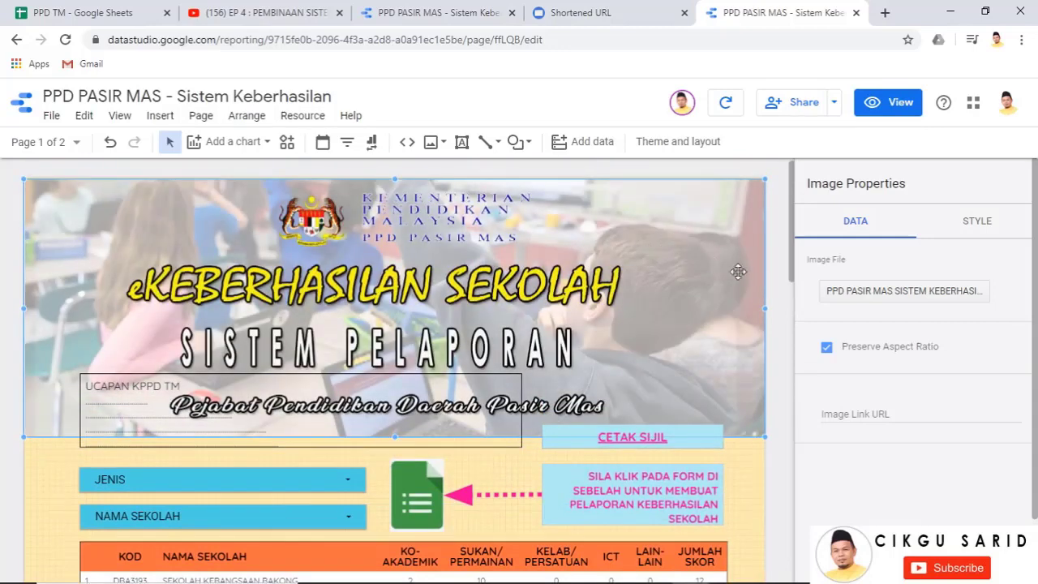
pyautogui.click(781, 281)
# Move the filters, greeting box, form icon, table and CETAK SIJIL box down below the banner
pyautogui.scroll(-2, 763, 385)
pyautogui.click(129, 269)
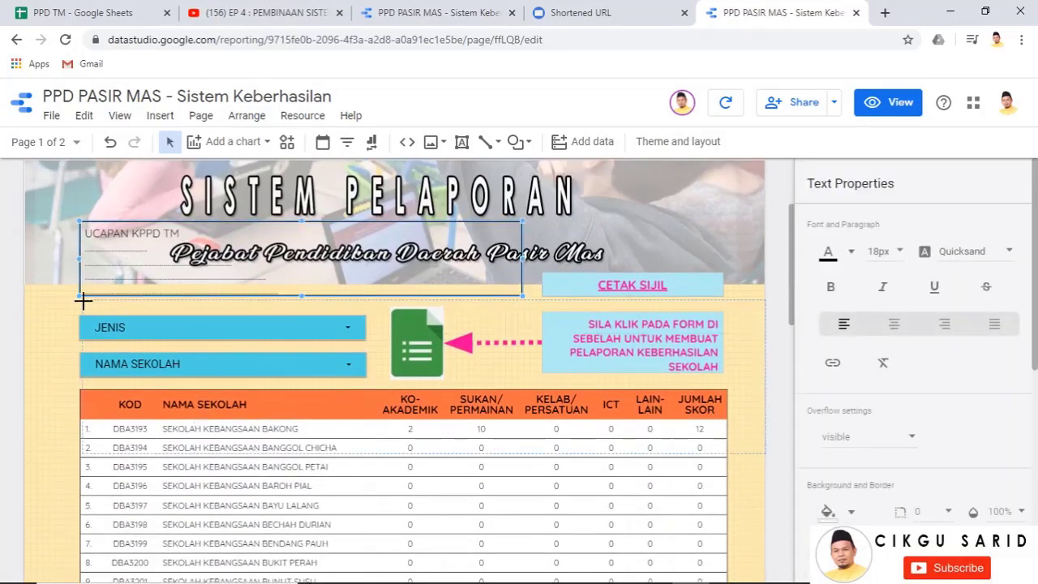
pyautogui.moveTo(83, 301); pyautogui.dragTo(81, 301)
pyautogui.press('Down')
pyautogui.press('Down')
pyautogui.press('Down')
pyautogui.press('Down')
pyautogui.press('Down')
pyautogui.press('Down')
pyautogui.press('Down')
pyautogui.press('Down')
pyautogui.press('Down')
pyautogui.press('Down')
pyautogui.press('Down')
pyautogui.press('Down')
pyautogui.press('Down')
pyautogui.press('Down')
pyautogui.press('Down')
pyautogui.press('Down')
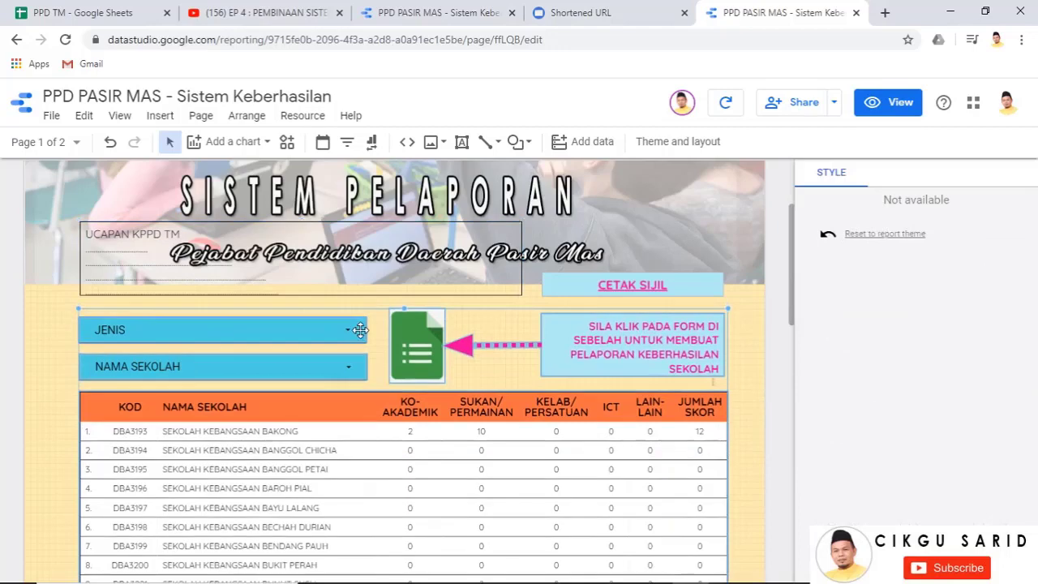
pyautogui.moveTo(594, 283); pyautogui.dragTo(603, 328)
# Nudge the UCAPAN KPPD TM greeting box into place beneath the banner
pyautogui.click(439, 264)
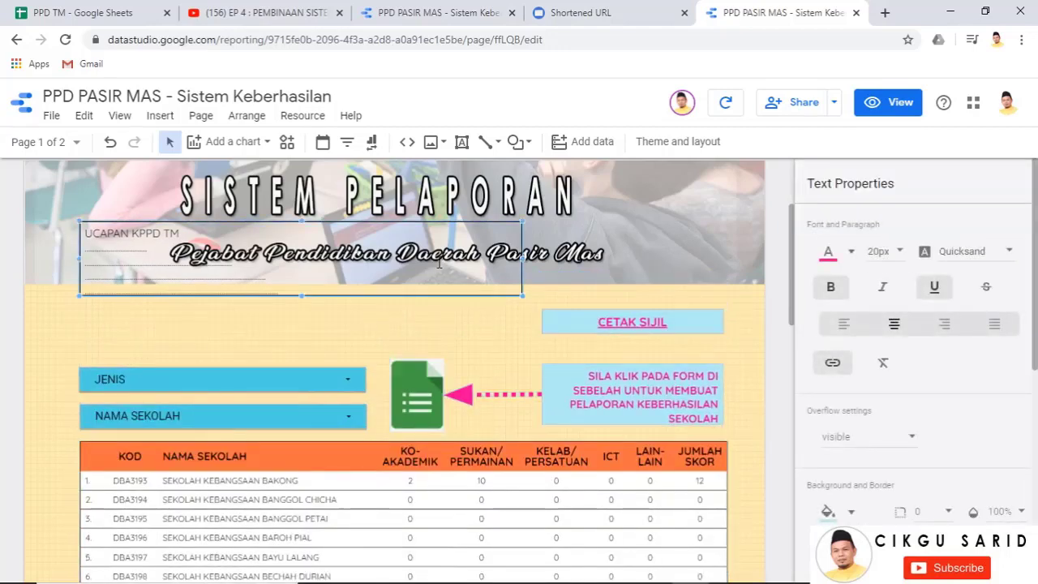
pyautogui.press('Down')
pyautogui.press('Down')
pyautogui.press('Down')
pyautogui.press('Down')
pyautogui.press('Down')
pyautogui.press('Down')
pyautogui.press('Down')
pyautogui.press('Down')
pyautogui.press('Down')
pyautogui.press('Down')
pyautogui.press('Down')
pyautogui.press('Down')
pyautogui.press('Down')
pyautogui.press('Down')
pyautogui.press('Down')
pyautogui.press('Down')
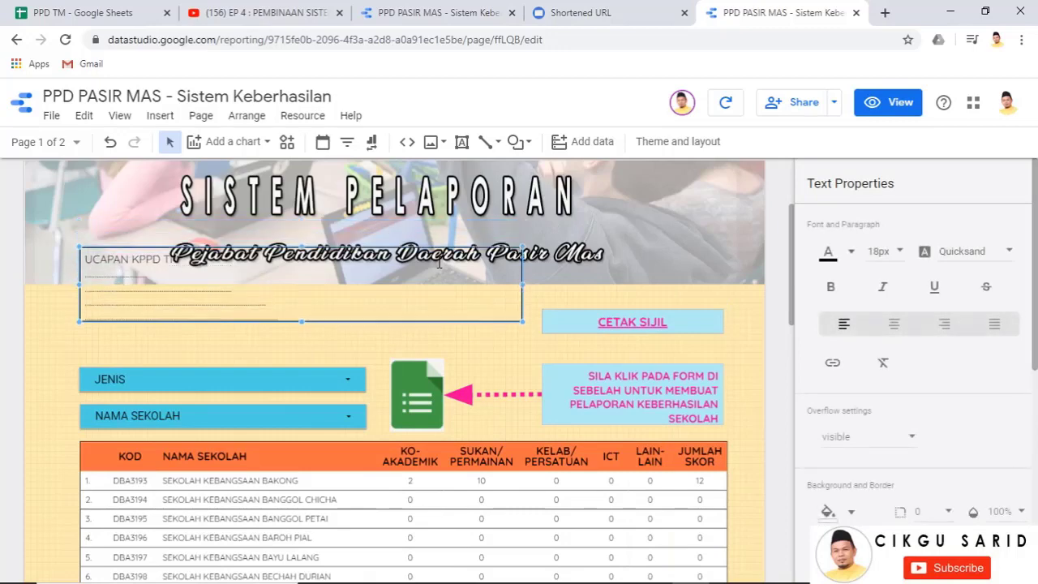
pyautogui.press('Down')
pyautogui.press('Down')
pyautogui.press('Down')
pyautogui.press('Down')
pyautogui.press('Down')
pyautogui.press('Down')
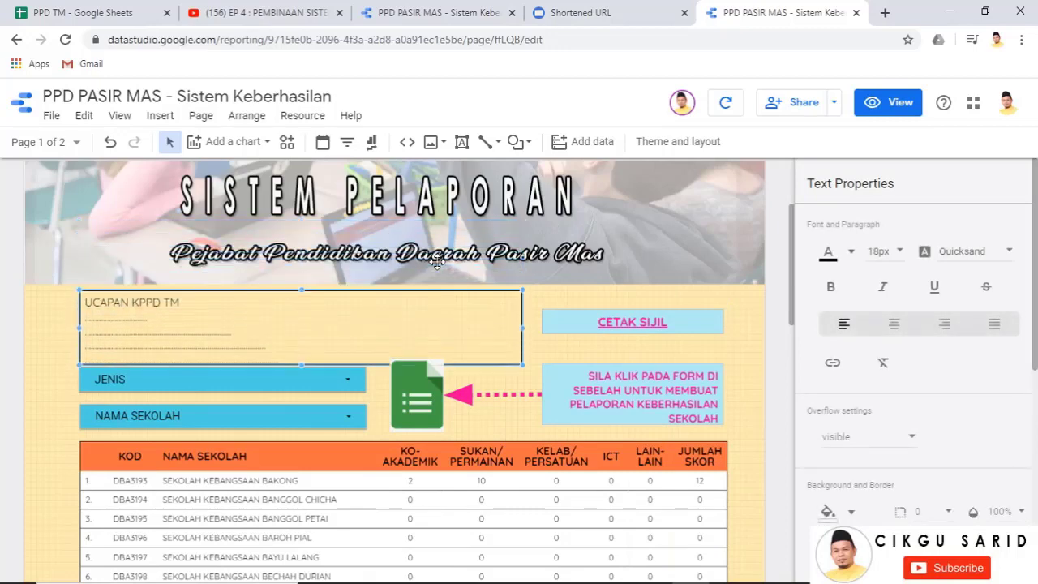
pyautogui.press('Up')
pyautogui.press('Up')
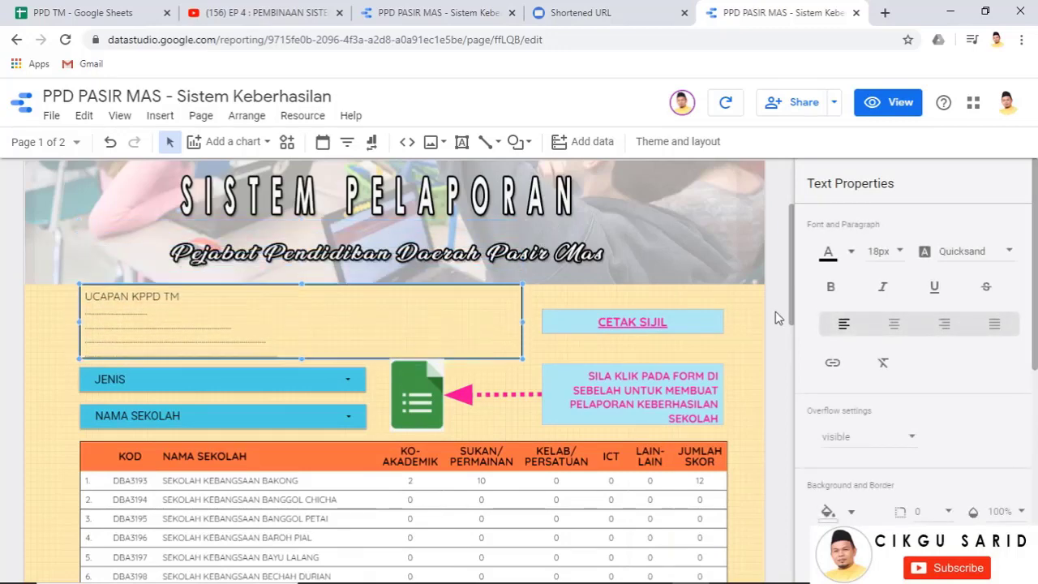
pyautogui.click(779, 322)
pyautogui.scroll(2, 777, 321)
pyautogui.scroll(-2, 777, 321)
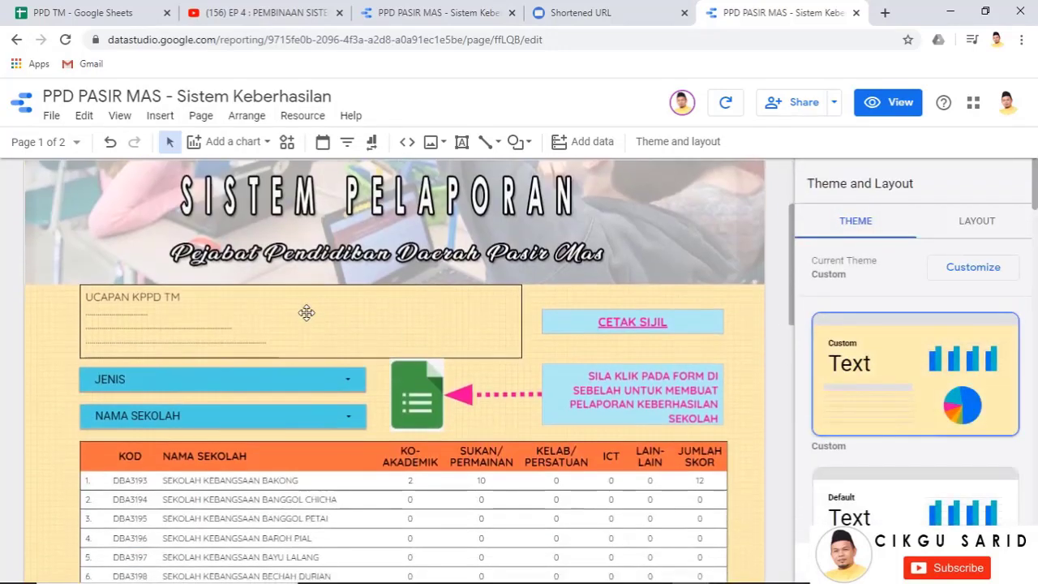
pyautogui.click(305, 313)
pyautogui.moveTo(299, 281); pyautogui.dragTo(319, 301)
pyautogui.click(772, 328)
# Shorten the school table from the bottom
pyautogui.scroll(-5, 775, 332)
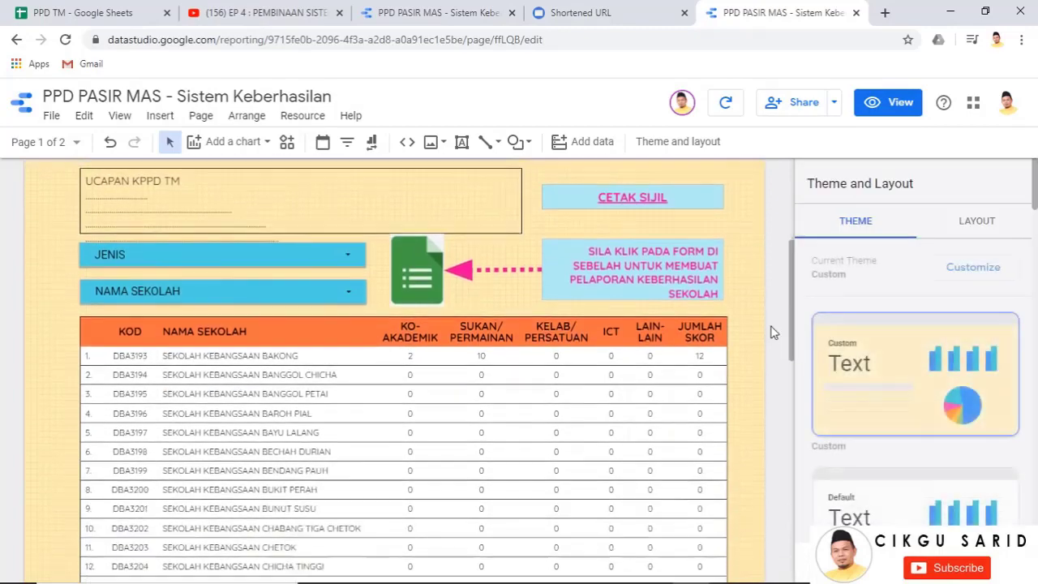
pyautogui.scroll(-6, 773, 332)
pyautogui.click(422, 341)
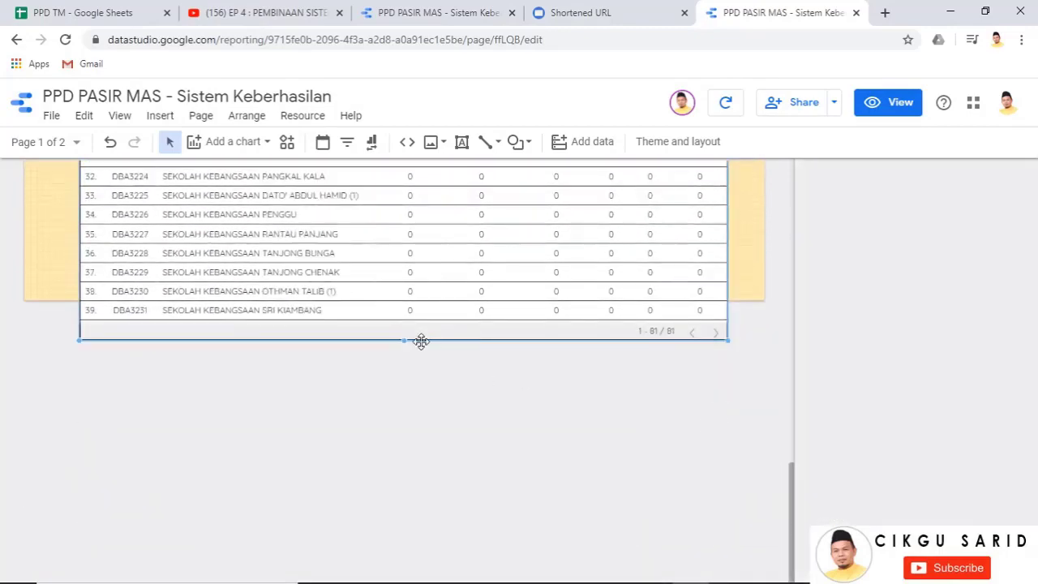
pyautogui.moveTo(403, 339); pyautogui.dragTo(389, 274)
# Align the banner with the page top, then go to the CETAKAN SIJIL page
pyautogui.scroll(10, 714, 348)
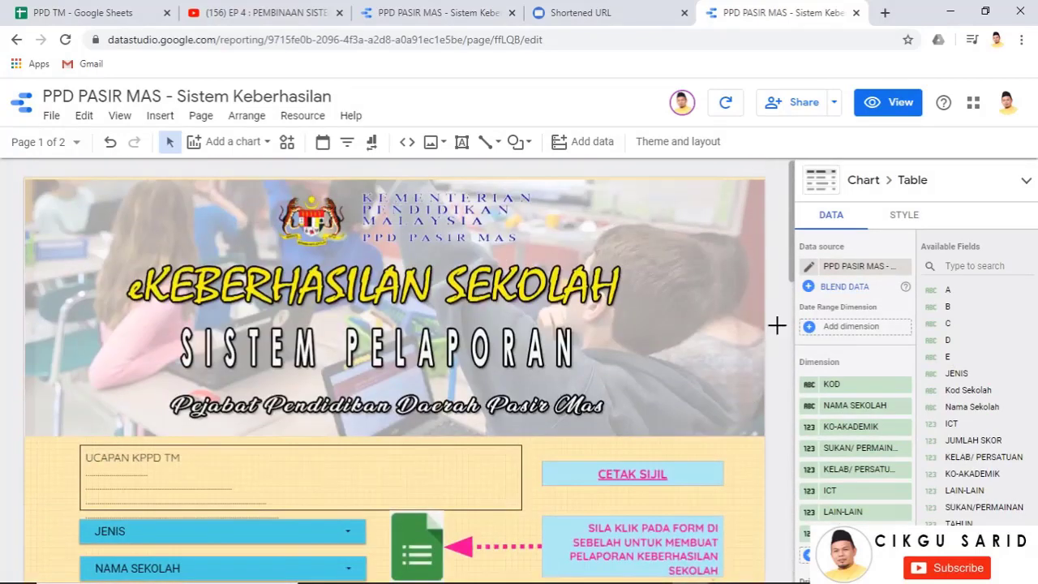
pyautogui.click(418, 206)
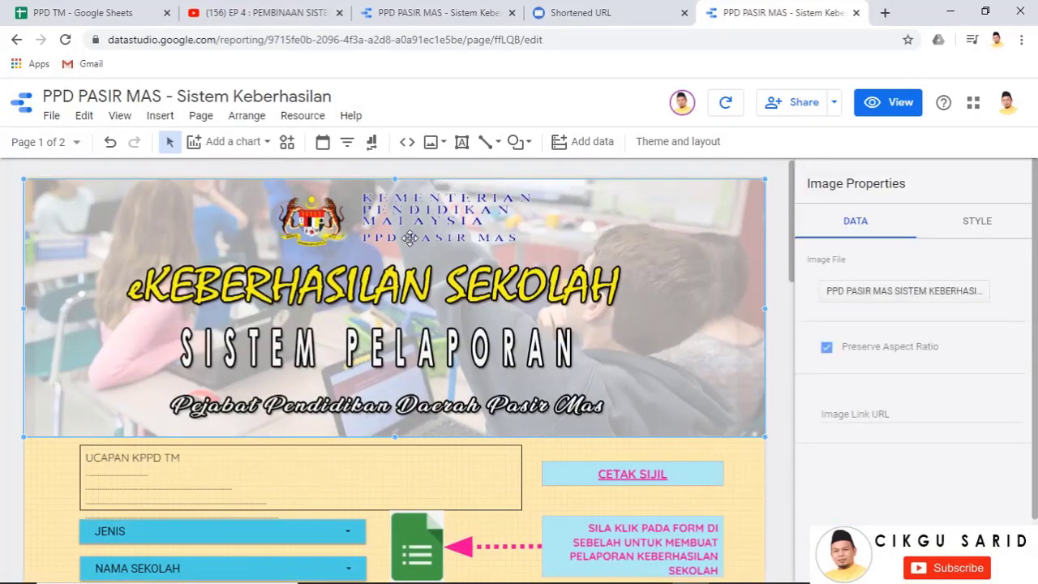
pyautogui.moveTo(408, 238); pyautogui.dragTo(409, 234)
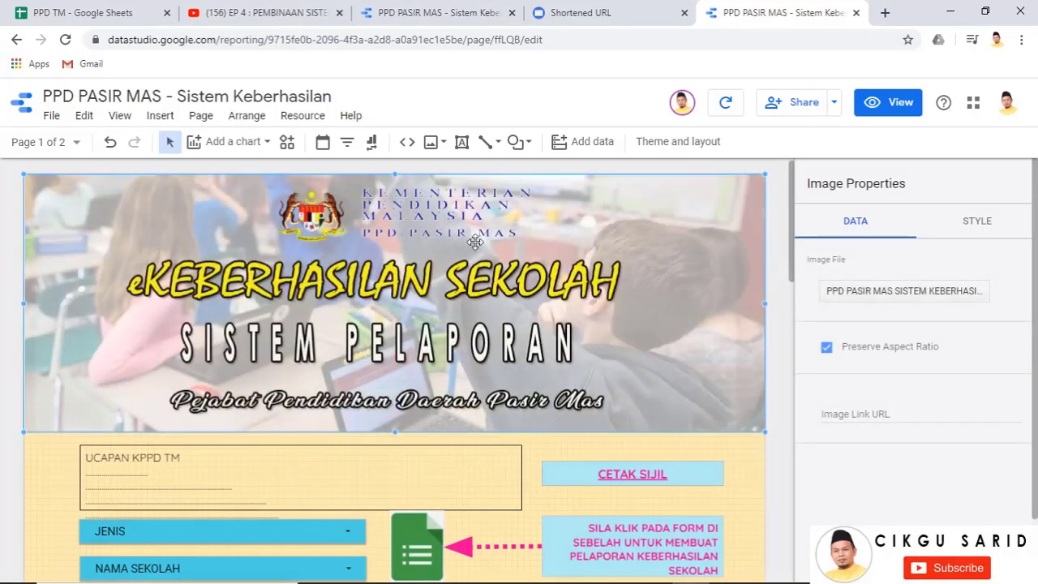
pyautogui.click(779, 270)
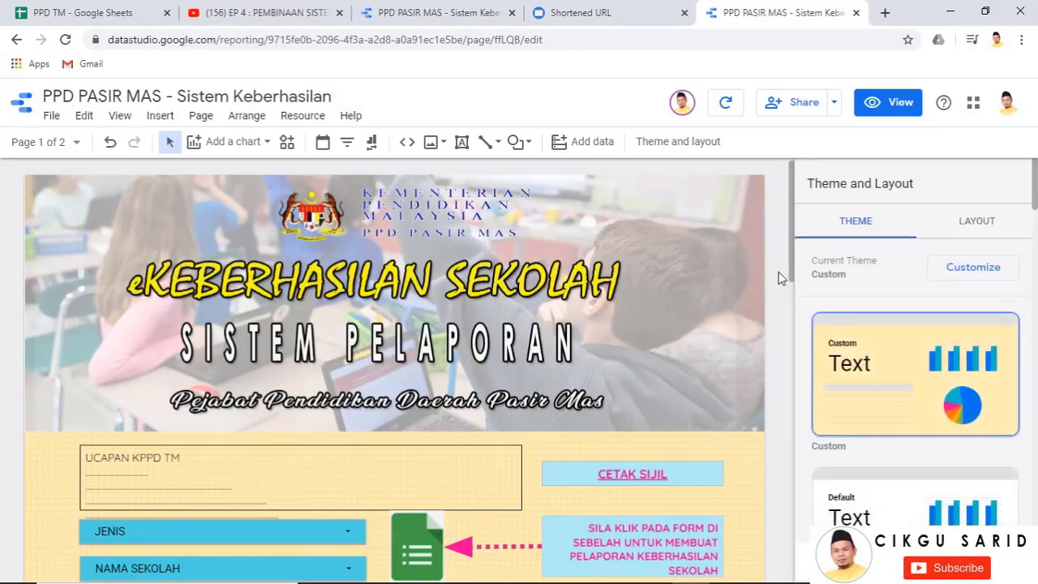
pyautogui.click(75, 148)
pyautogui.click(116, 246)
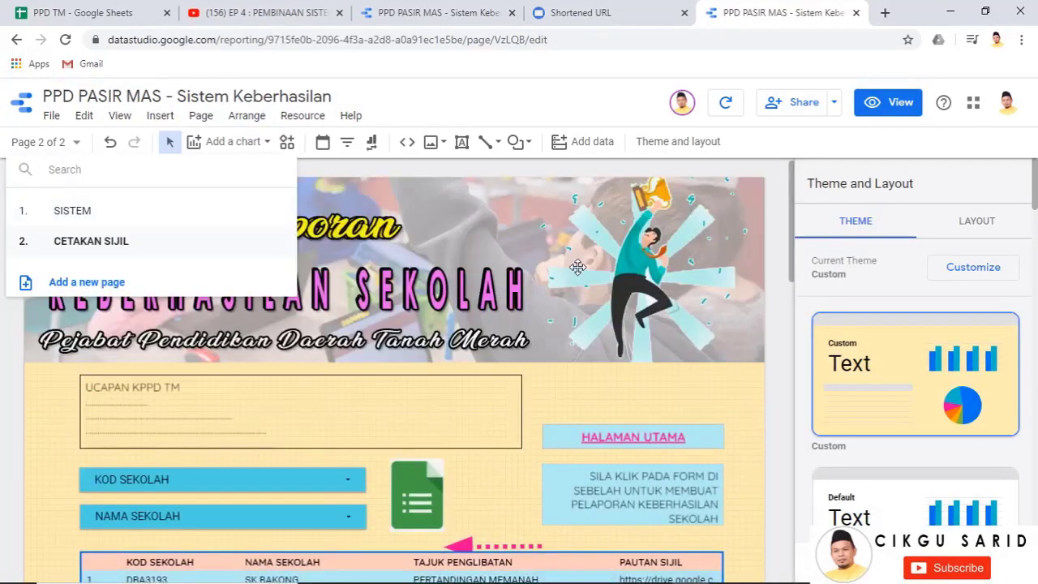
# Select the Tanah Merah banner on CETAKAN SIJIL and reload it with the PPD TM image file
pyautogui.click(577, 267)
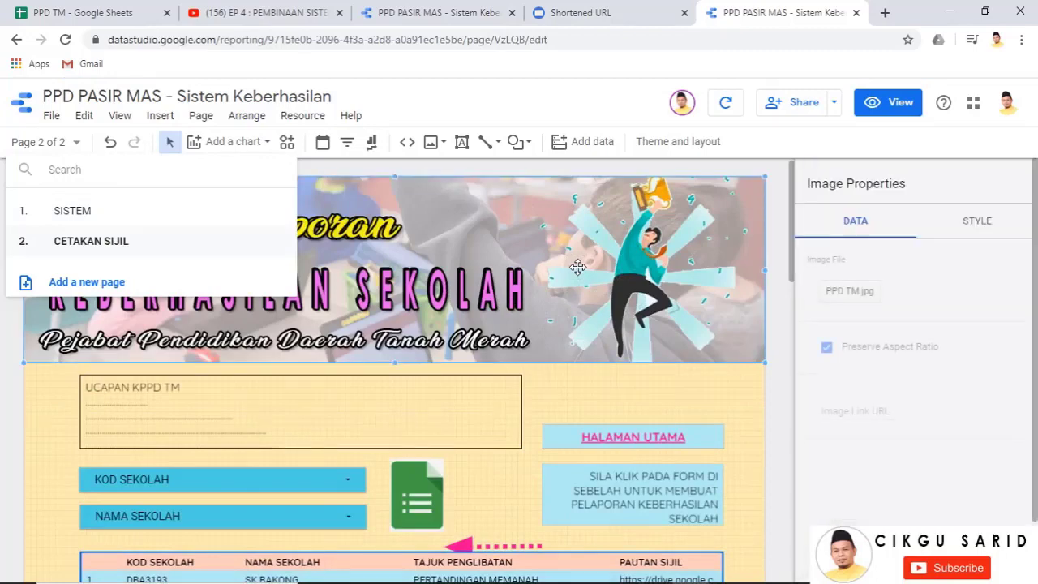
pyautogui.click(771, 410)
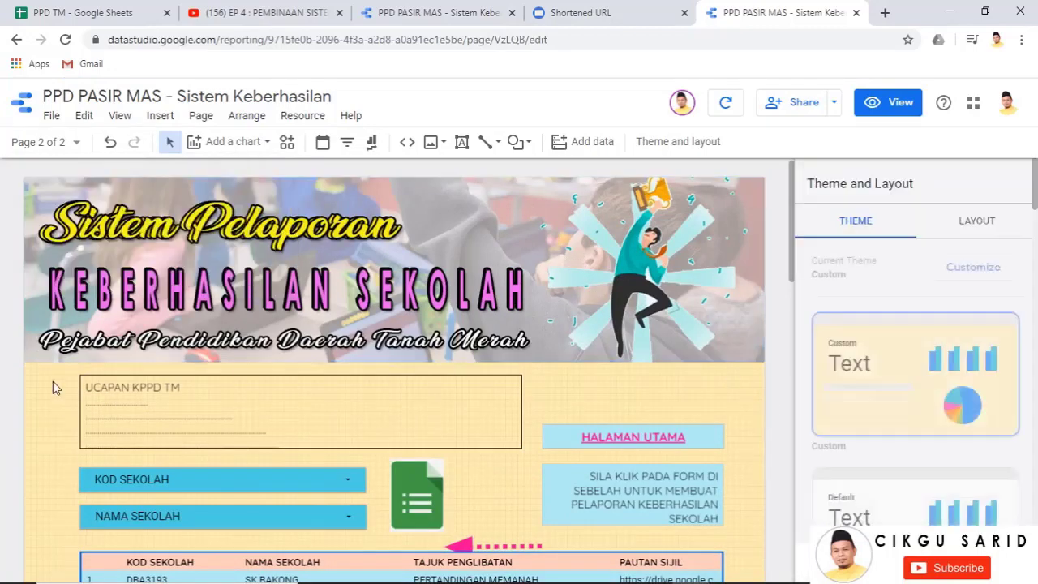
pyautogui.moveTo(63, 371); pyautogui.dragTo(740, 568)
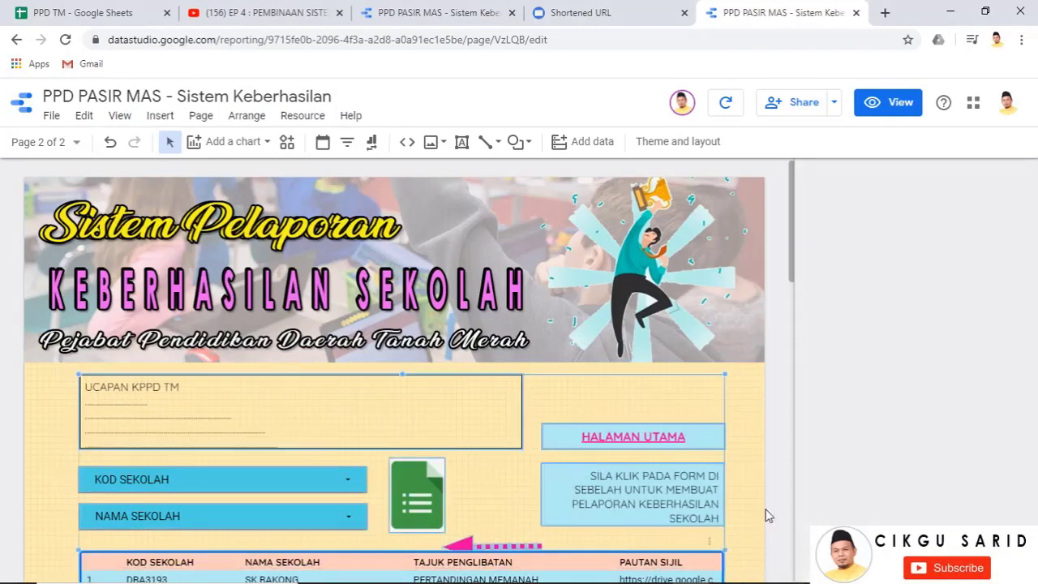
pyautogui.scroll(-3, 746, 505)
pyautogui.scroll(2, 730, 498)
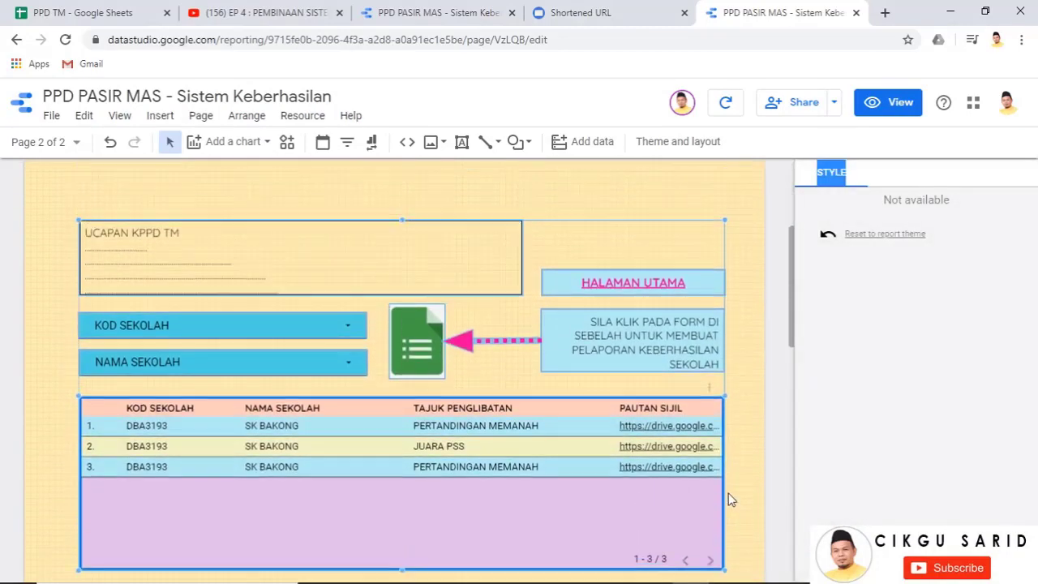
pyautogui.scroll(3, 722, 488)
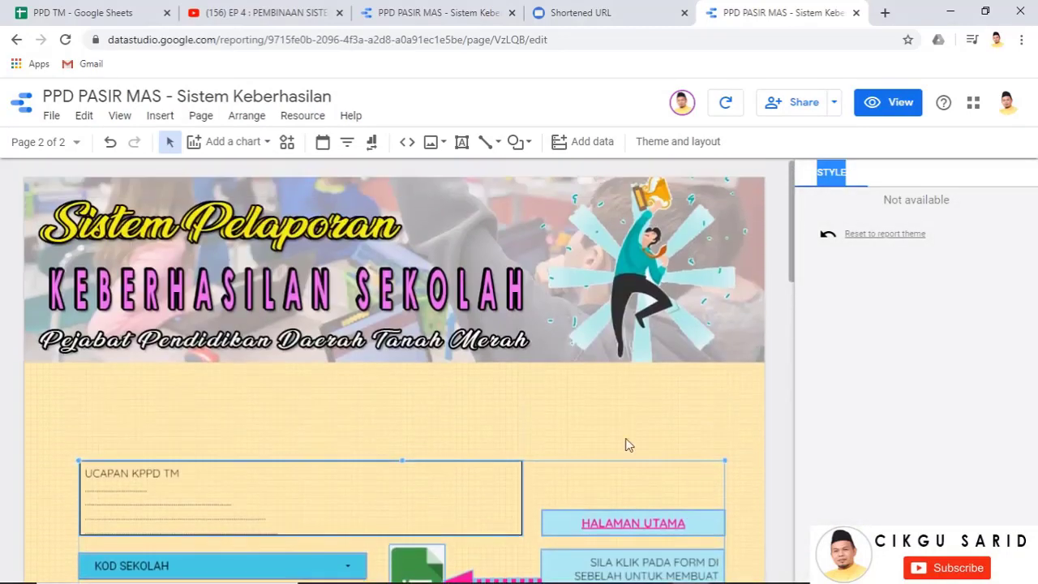
pyautogui.click(355, 315)
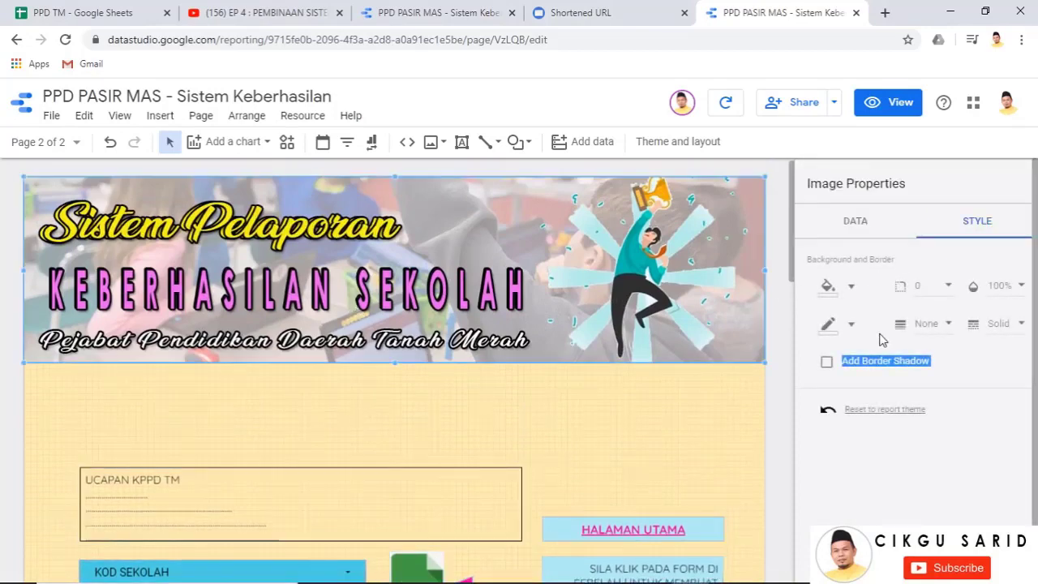
pyautogui.click(856, 227)
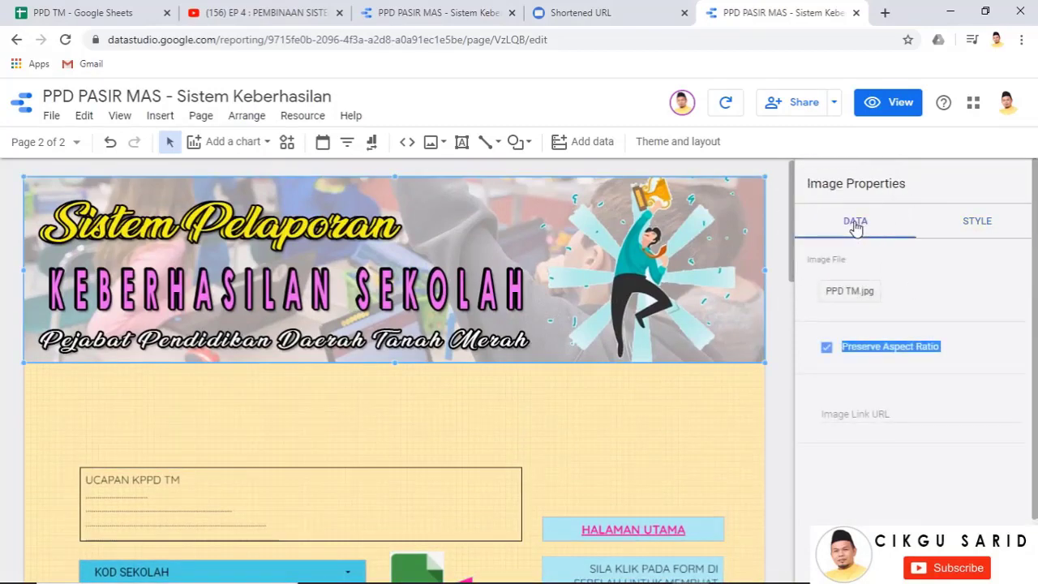
pyautogui.click(851, 297)
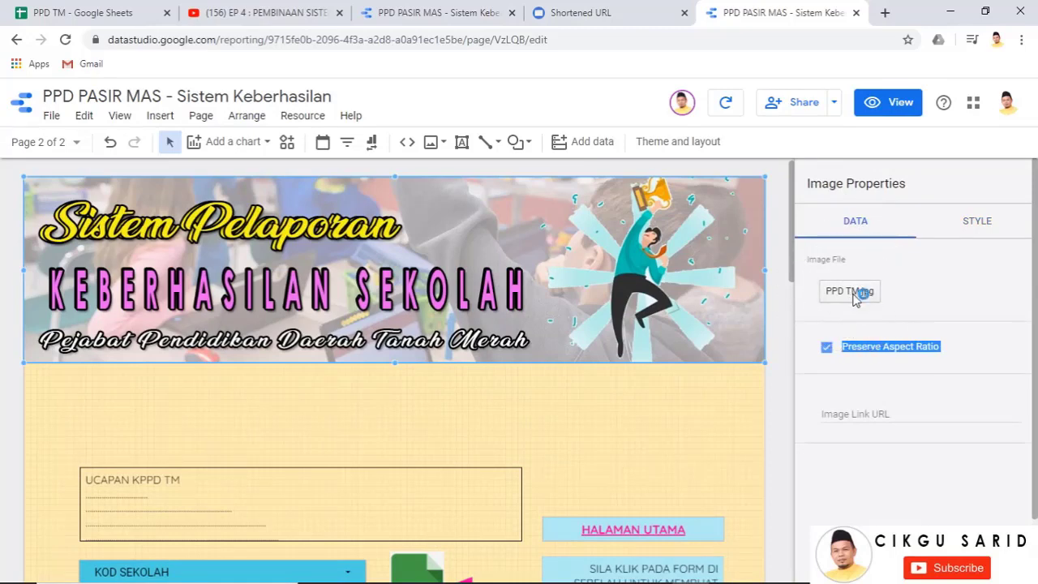
pyautogui.scroll(-6, 390, 243)
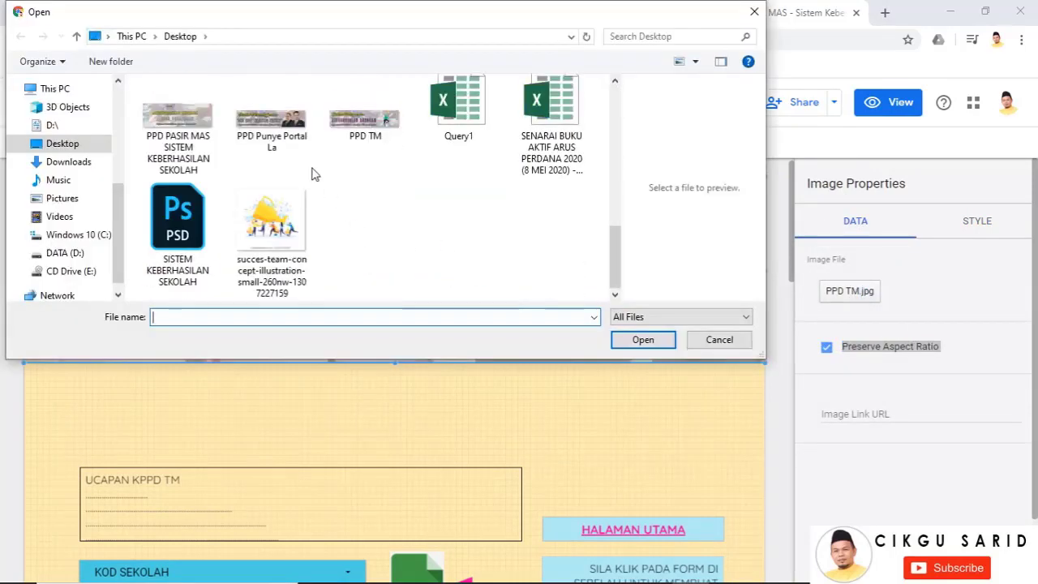
pyautogui.click(369, 142)
pyautogui.click(641, 339)
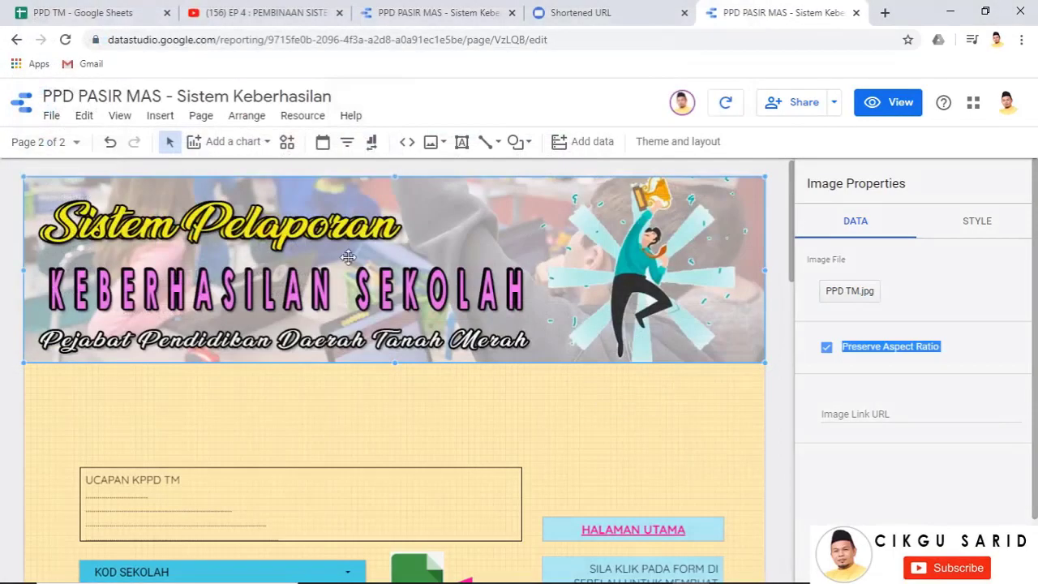
# Load the PPD TM image into the page 2 banner a second time
pyautogui.click(672, 413)
pyautogui.click(393, 262)
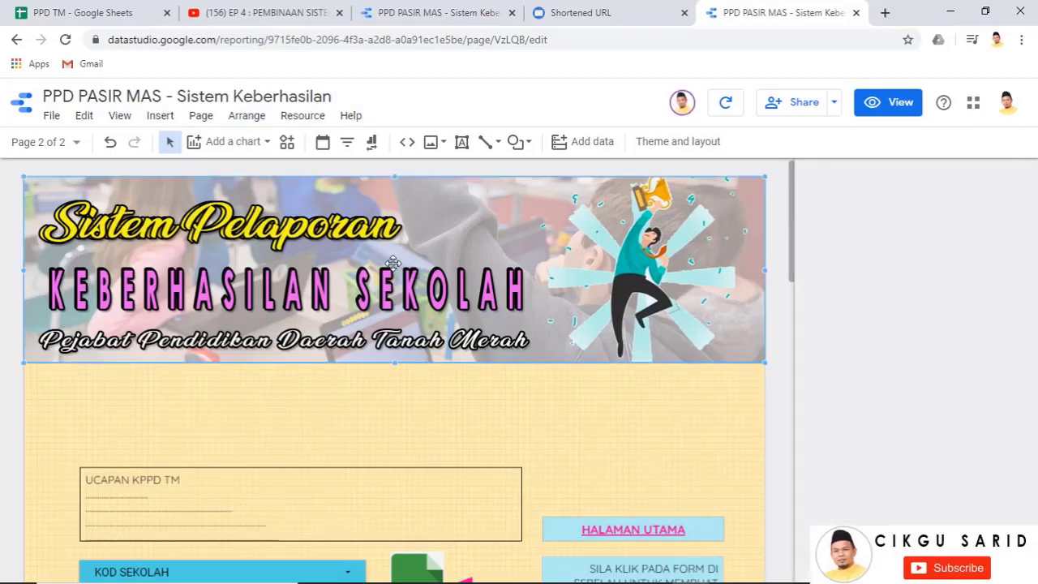
pyautogui.click(858, 293)
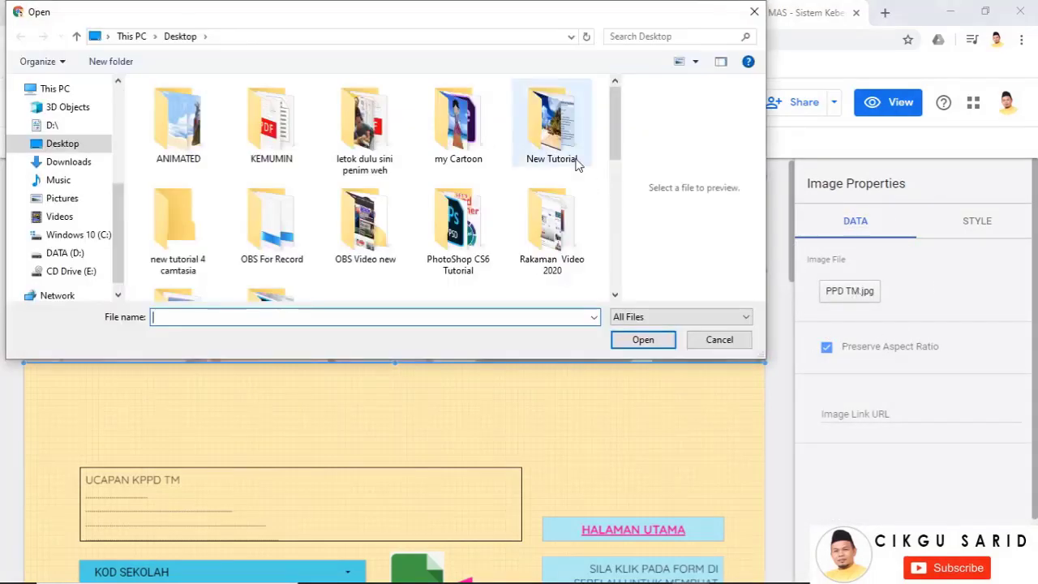
pyautogui.scroll(-5, 432, 236)
pyautogui.scroll(-3, 458, 249)
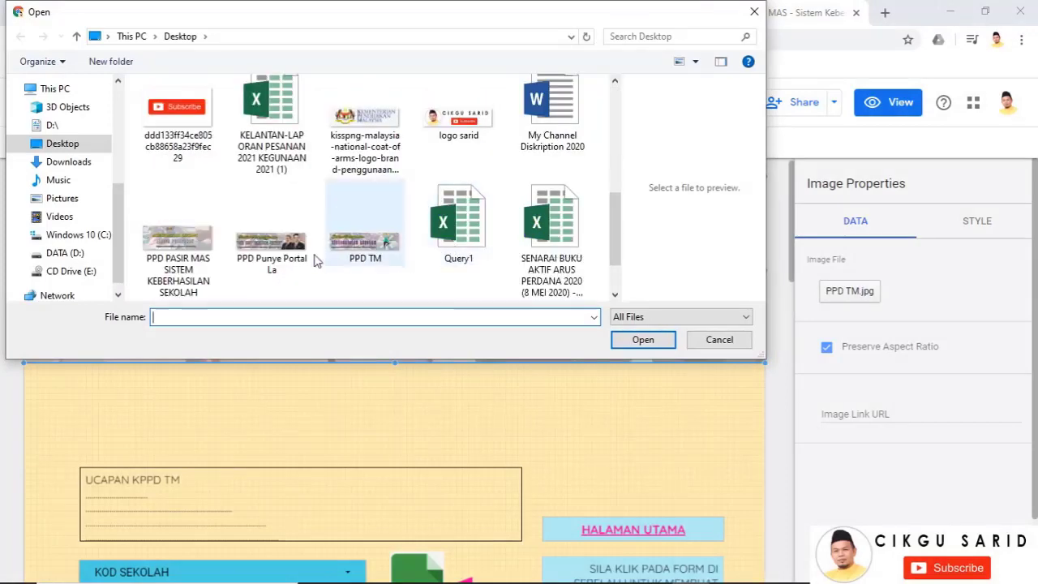
pyautogui.click(365, 236)
pyautogui.click(640, 340)
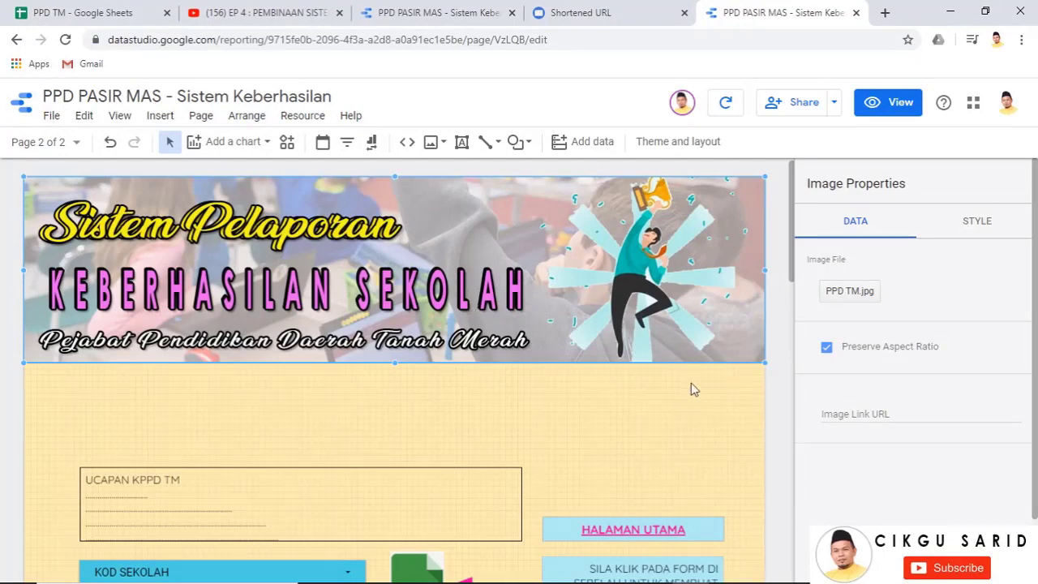
# Delete the Tanah Merah header image and return to the SISTEM page
pyautogui.click(709, 400)
pyautogui.click(600, 261)
pyautogui.press('Delete')
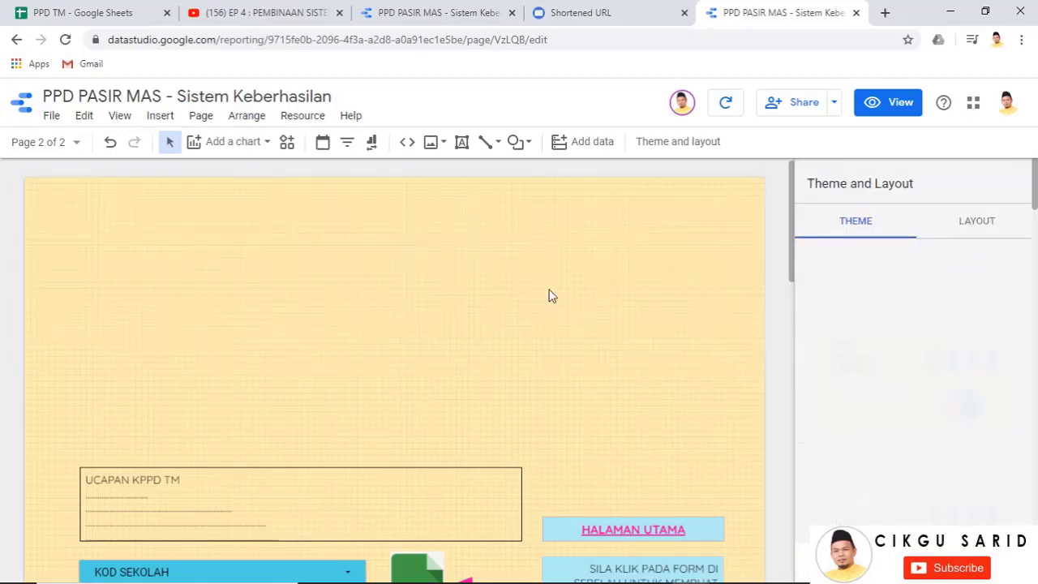
pyautogui.scroll(-2, 687, 411)
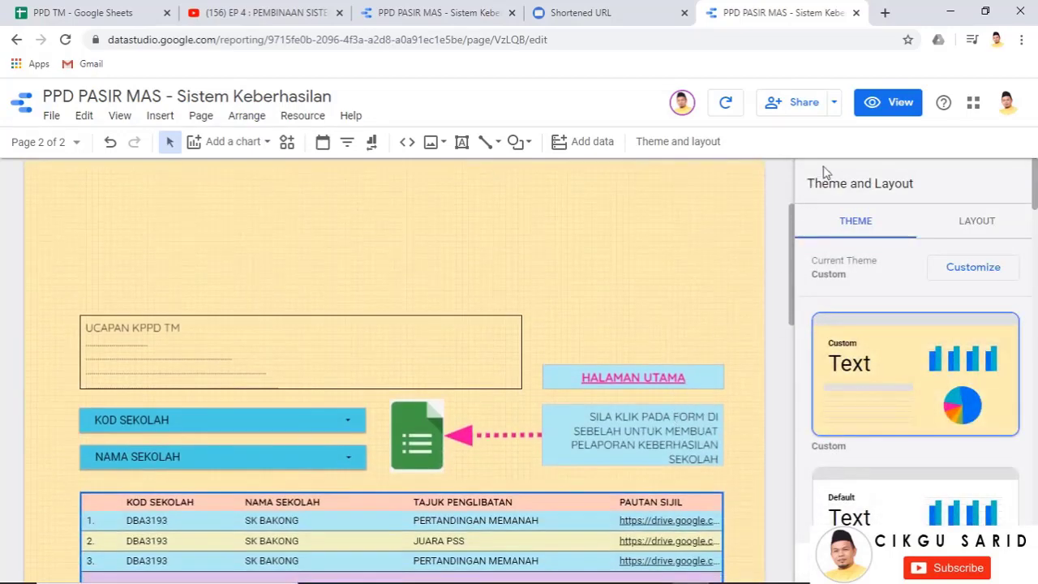
pyautogui.click(74, 144)
pyautogui.click(86, 210)
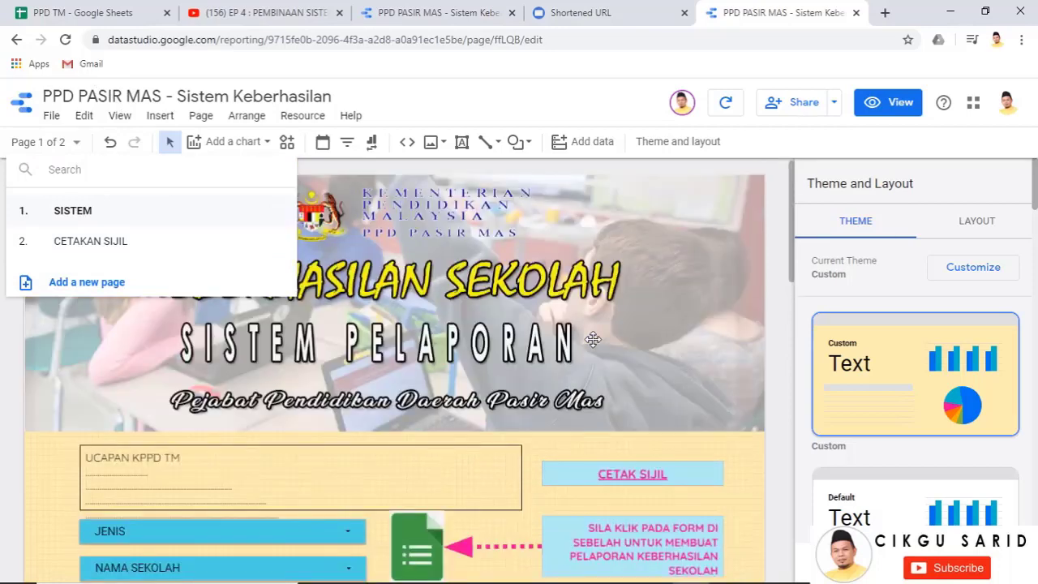
# Copy the Pasir Mas banner from SISTEM onto CETAKAN SIJIL and move it to the page top
pyautogui.click(680, 326)
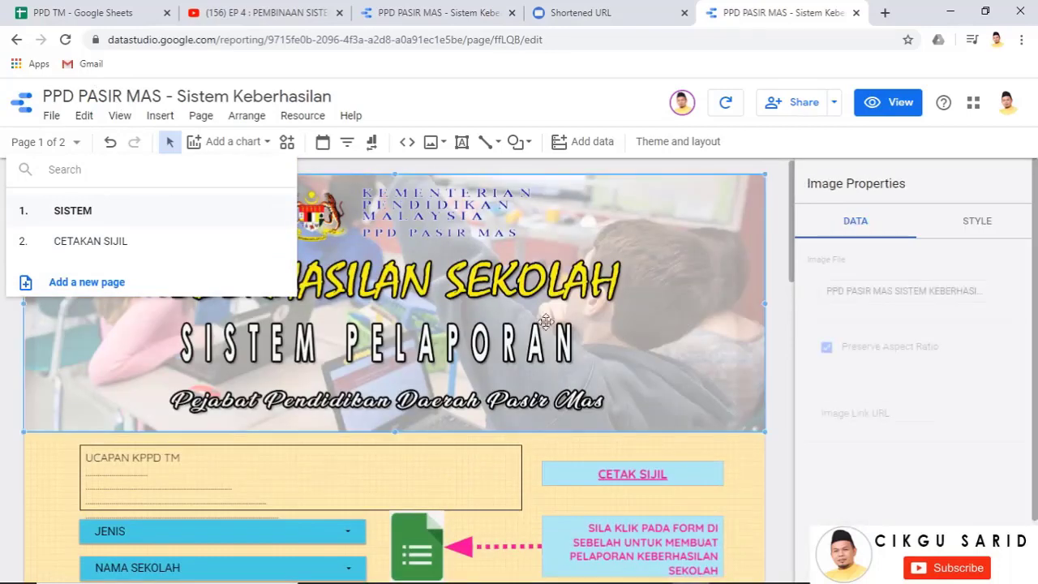
pyautogui.click(777, 363)
pyautogui.click(405, 276)
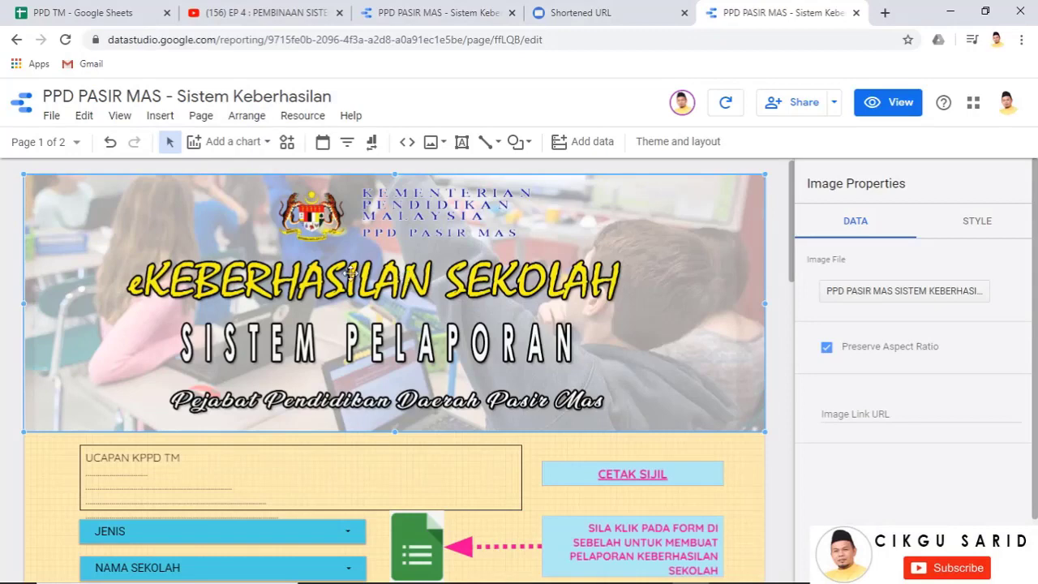
pyautogui.click(71, 143)
pyautogui.click(91, 243)
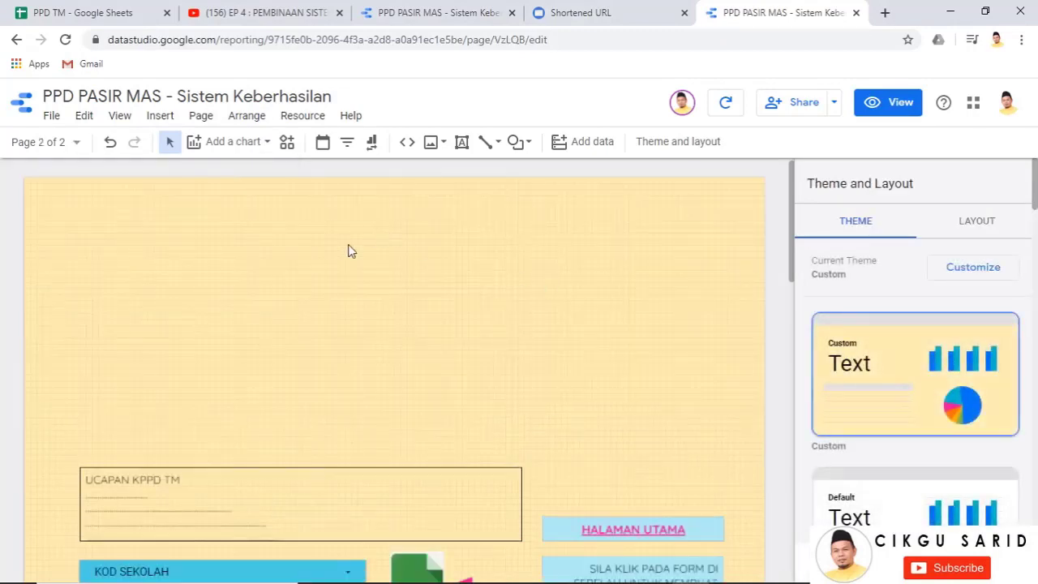
pyautogui.click(348, 244)
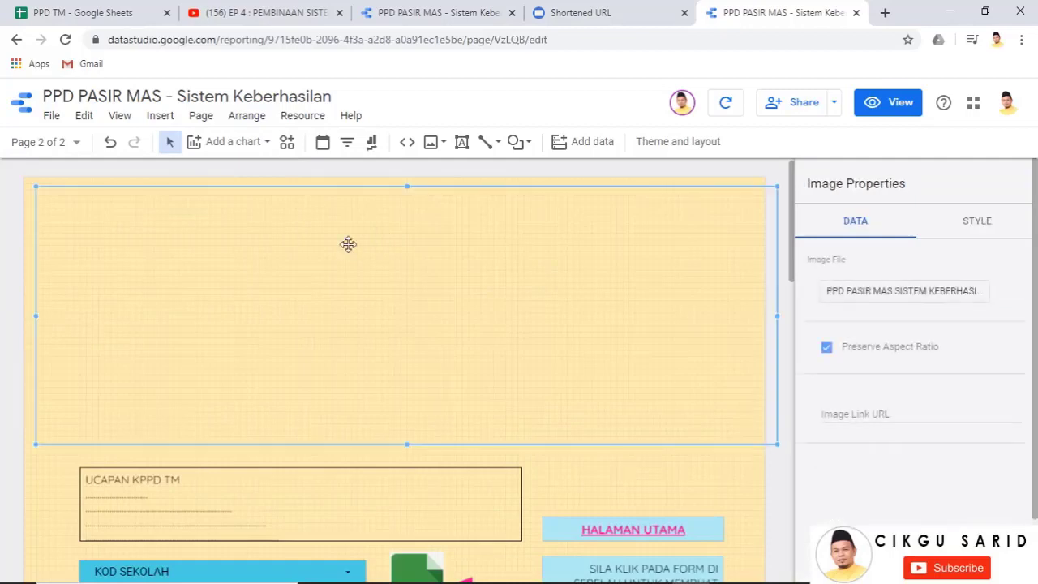
pyautogui.moveTo(334, 258)
pyautogui.mouseDown()
pyautogui.moveTo(319, 245)
pyautogui.moveTo(323, 253)
pyautogui.mouseUp()
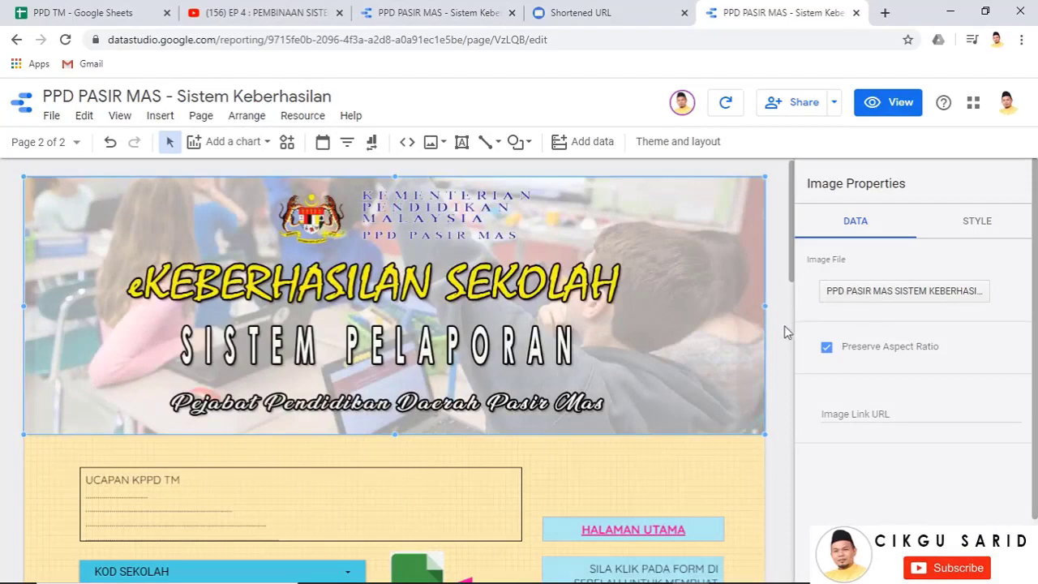
pyautogui.scroll(-5, 748, 390)
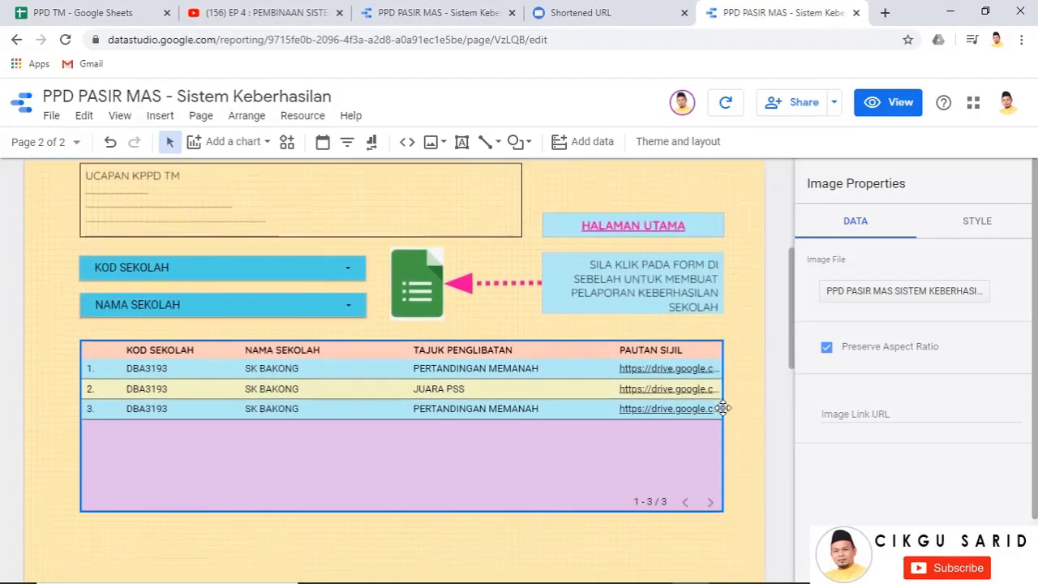
pyautogui.scroll(-2, 727, 413)
pyautogui.scroll(7, 726, 413)
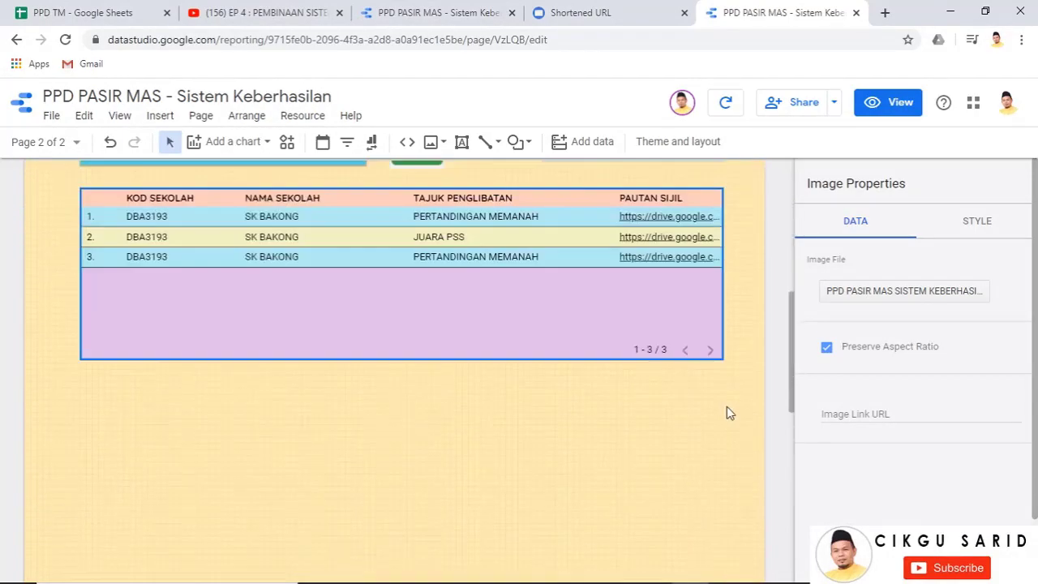
pyautogui.scroll(1, 728, 408)
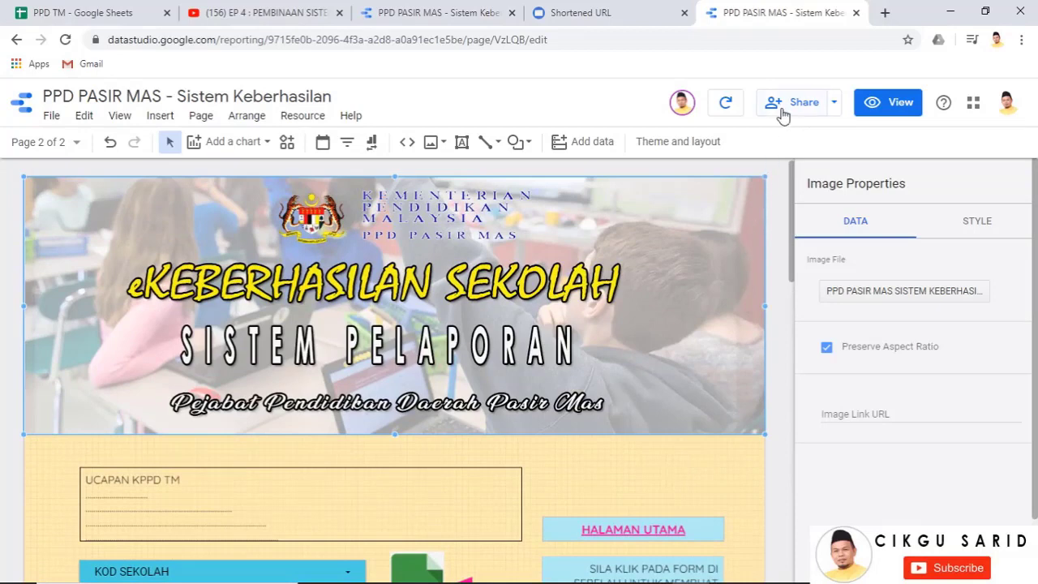
# Preview the report in view mode and follow the HALAMAN UTAMA link
pyautogui.click(889, 114)
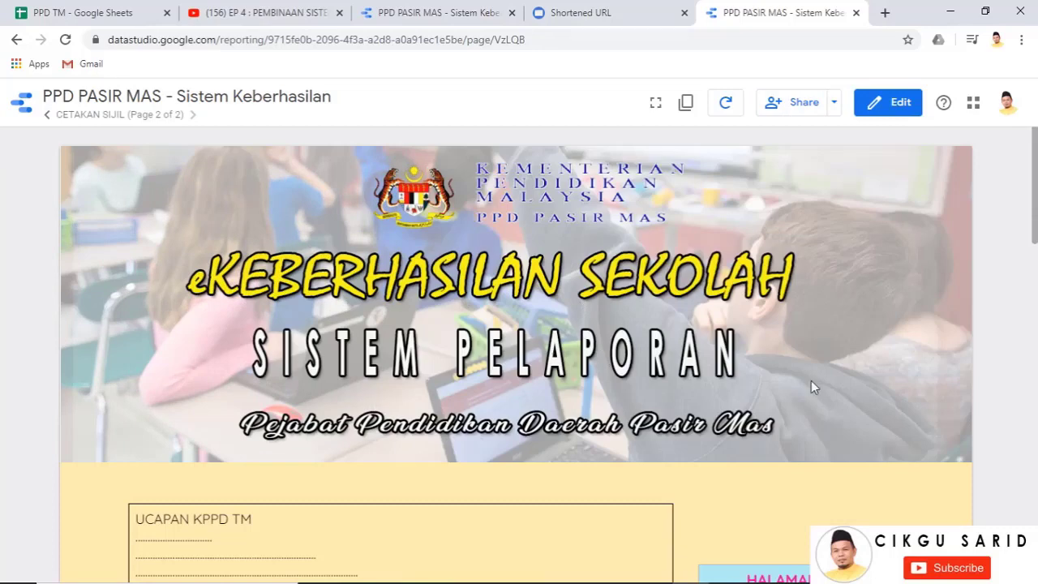
pyautogui.scroll(-2, 763, 403)
pyautogui.click(828, 438)
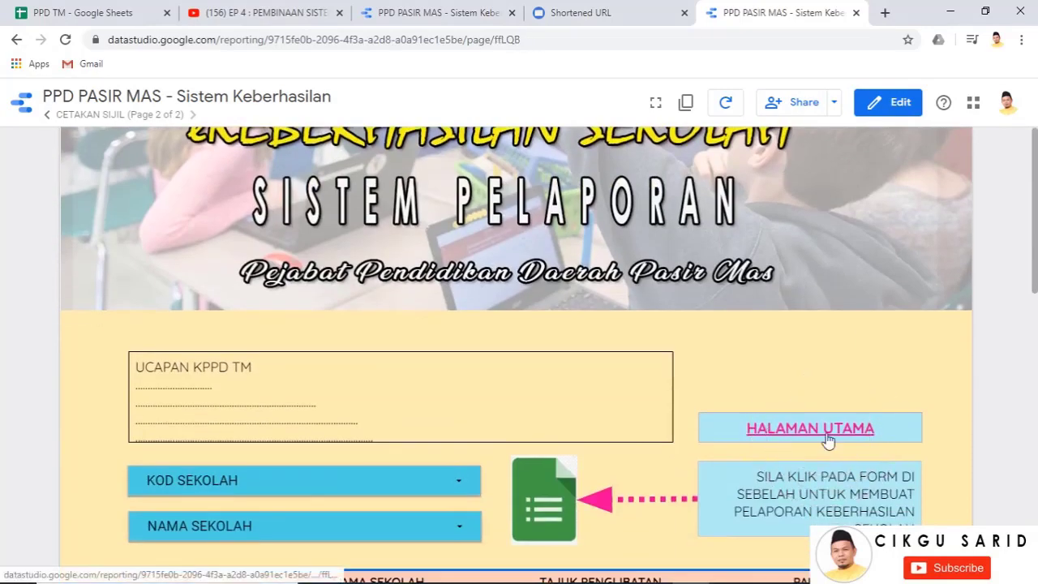
pyautogui.scroll(2, 489, 370)
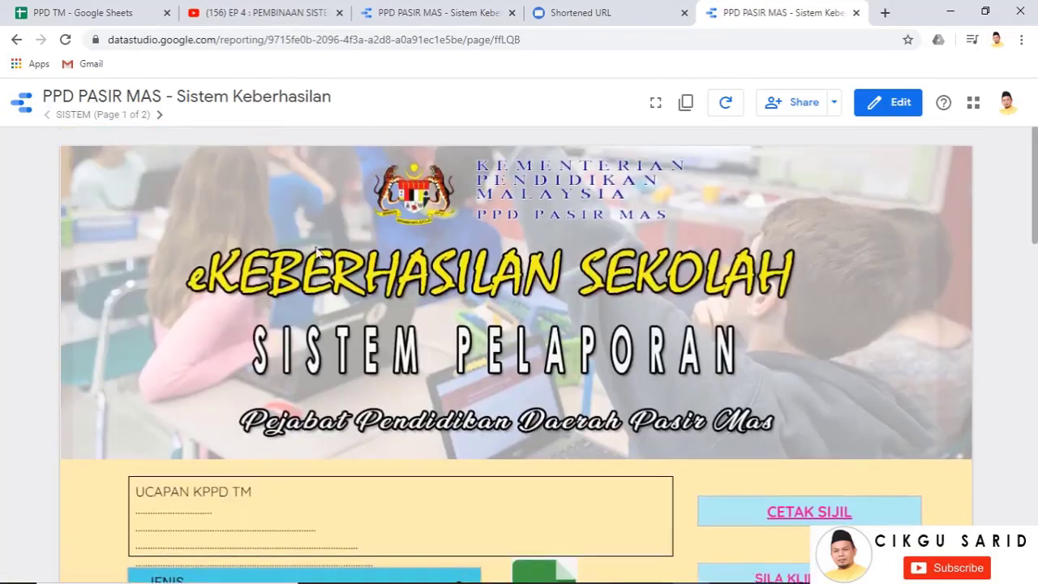
pyautogui.scroll(-5, 779, 366)
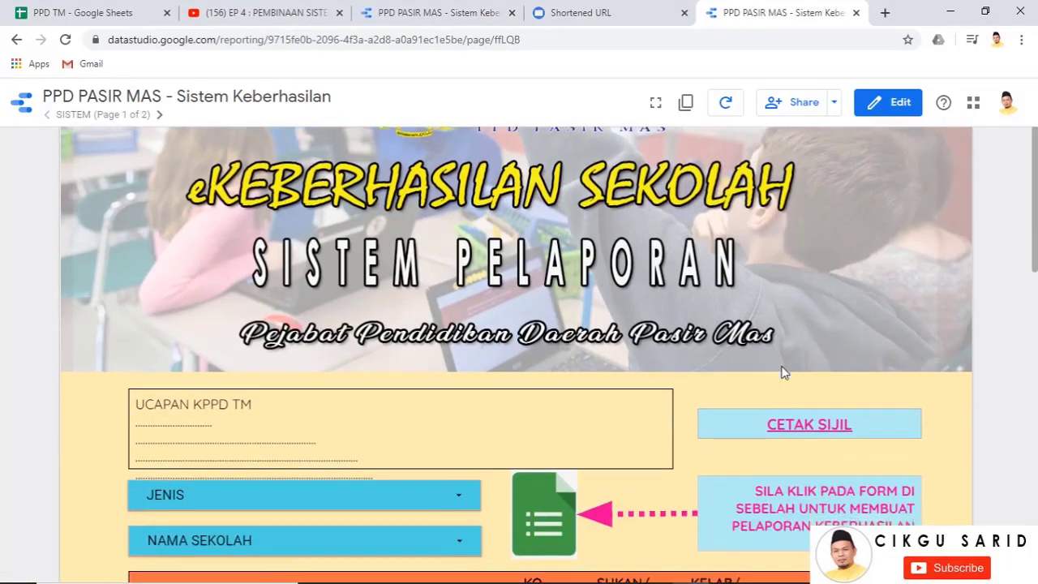
pyautogui.scroll(3, 3, 285)
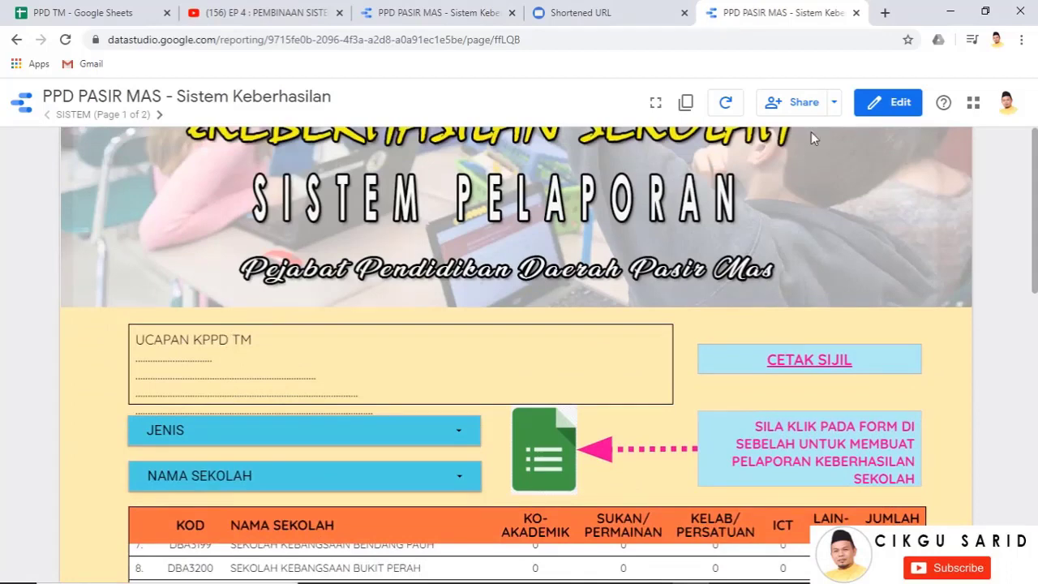
# Change the SISTEM page greeting from TM to UCAPAN KPPD PASIR MAS
pyautogui.click(888, 103)
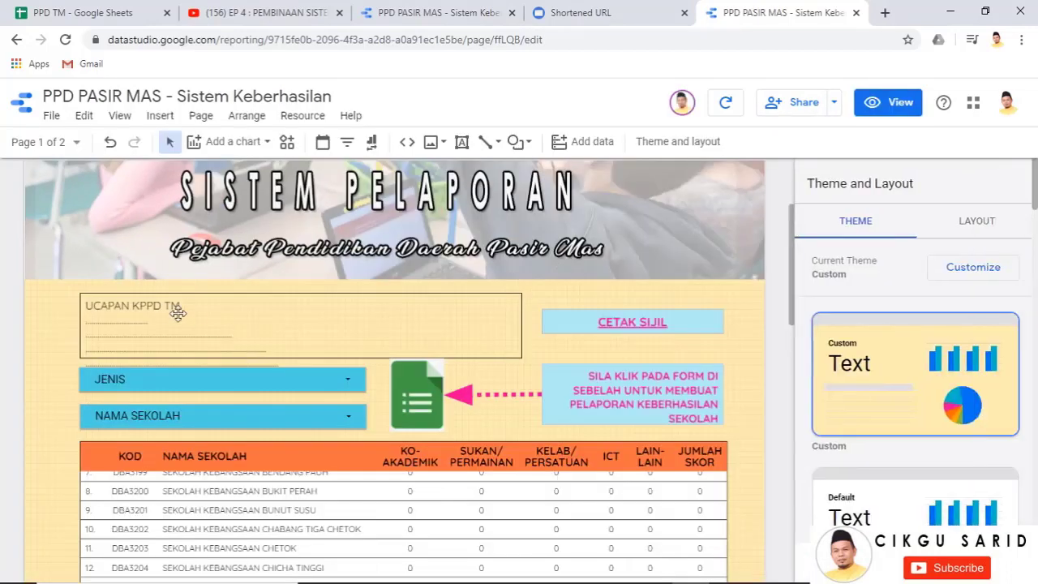
pyautogui.click(166, 311)
pyautogui.doubleClick(166, 305)
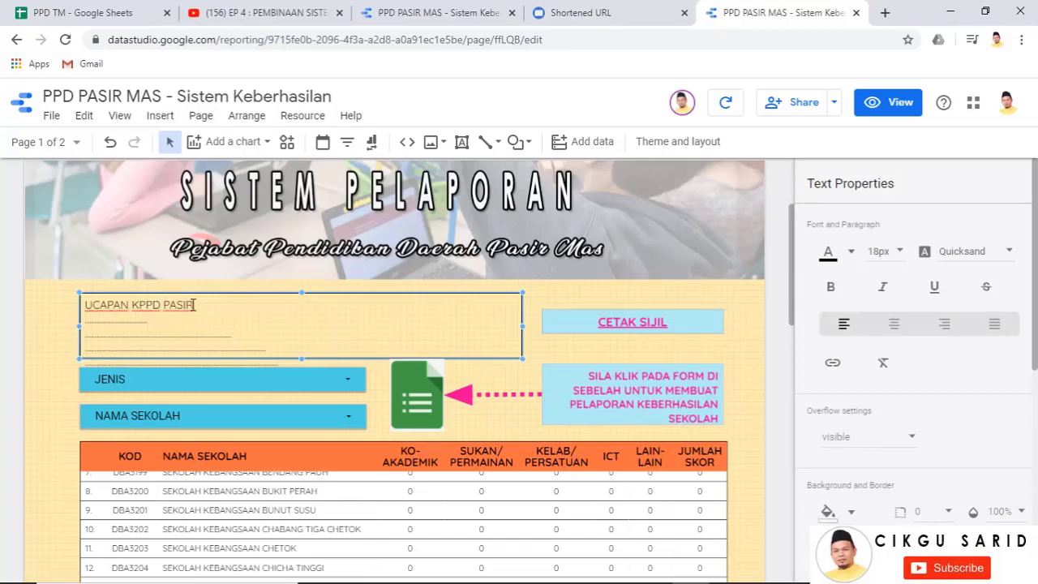
pyautogui.write('PASIR MAS')
# Check the new greeting in view mode, then select TM in the CETAKAN SIJIL greeting
pyautogui.click(888, 102)
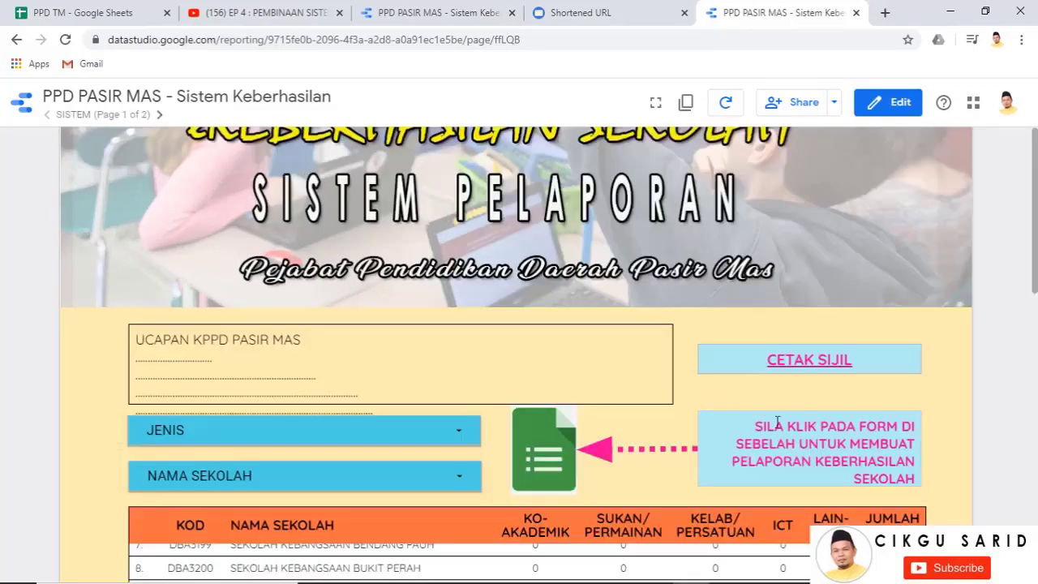
pyautogui.click(811, 361)
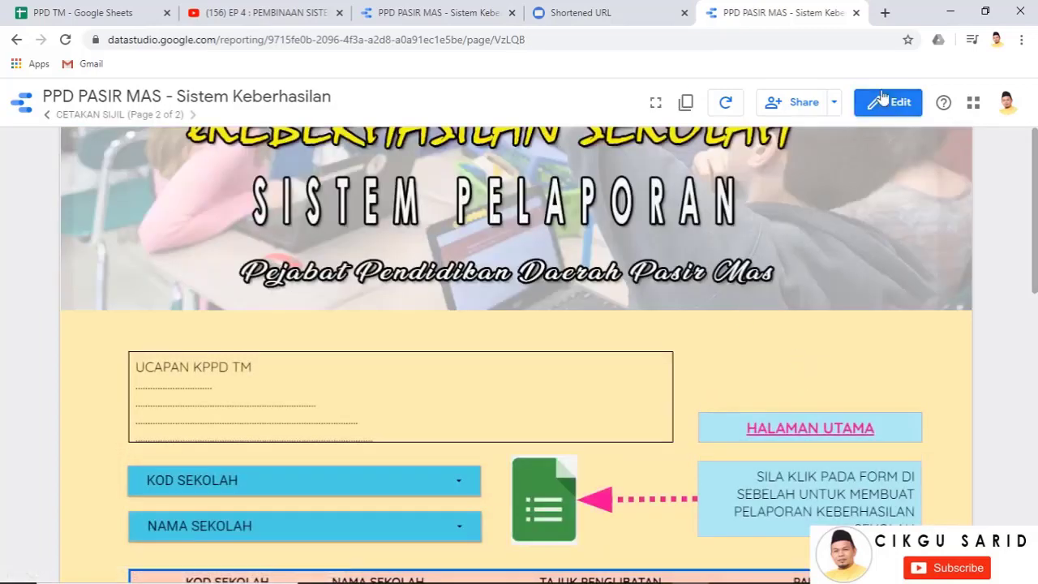
pyautogui.click(892, 104)
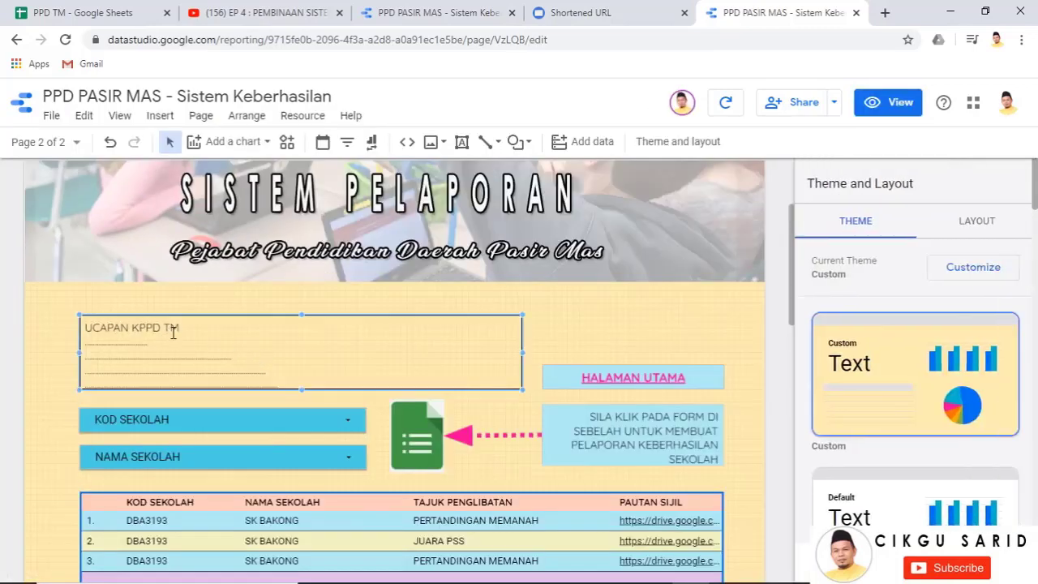
pyautogui.click(169, 328)
pyautogui.doubleClick(166, 328)
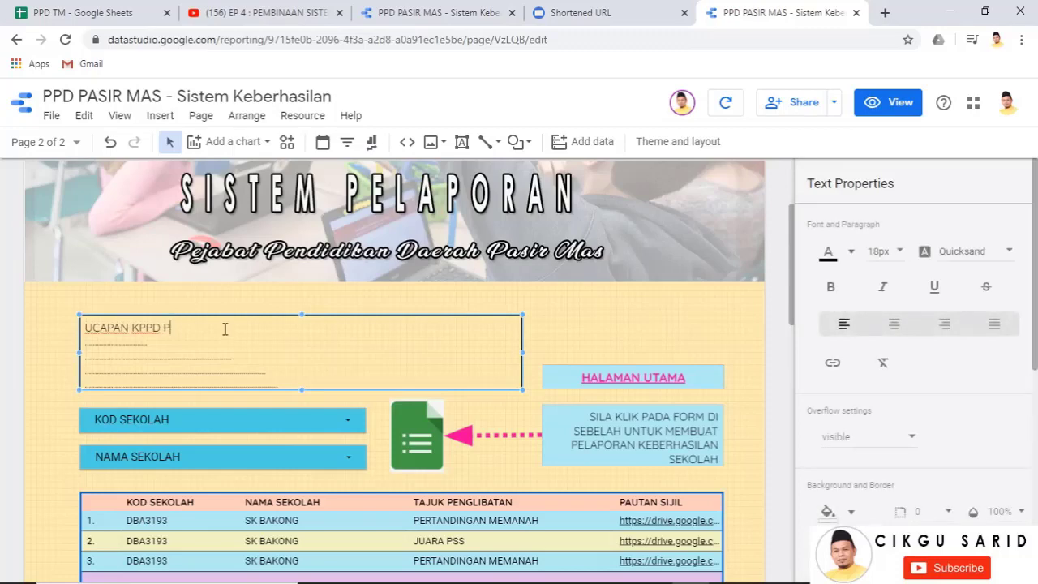